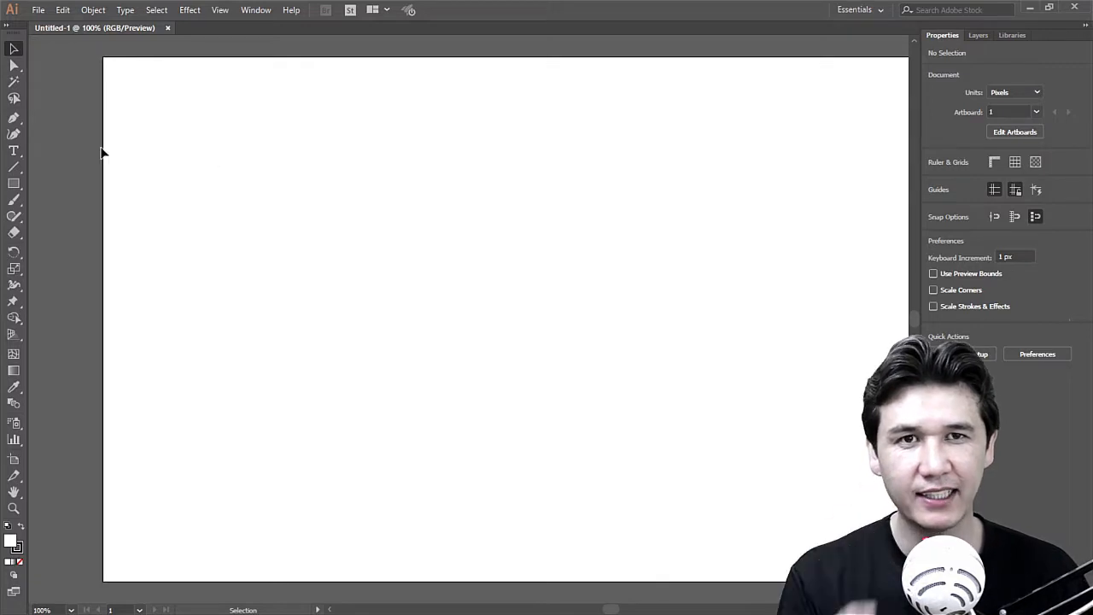
Step: Add the text PS to the artboard, enlarge it to about 270 pt and place it near the upper centre
left_click(14, 150)
left_click(526, 273)
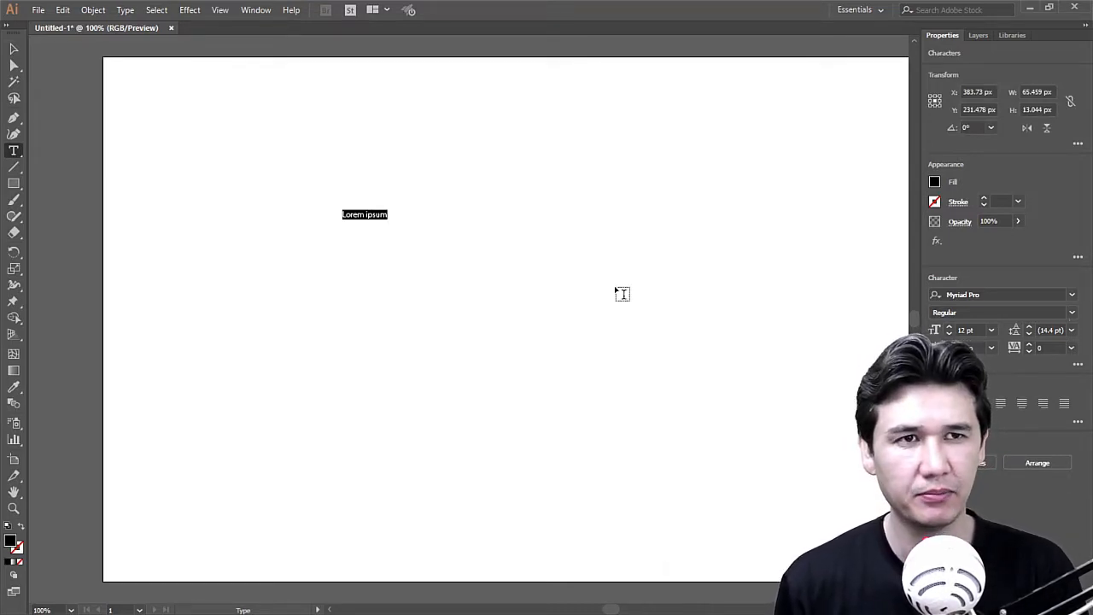
type("PS")
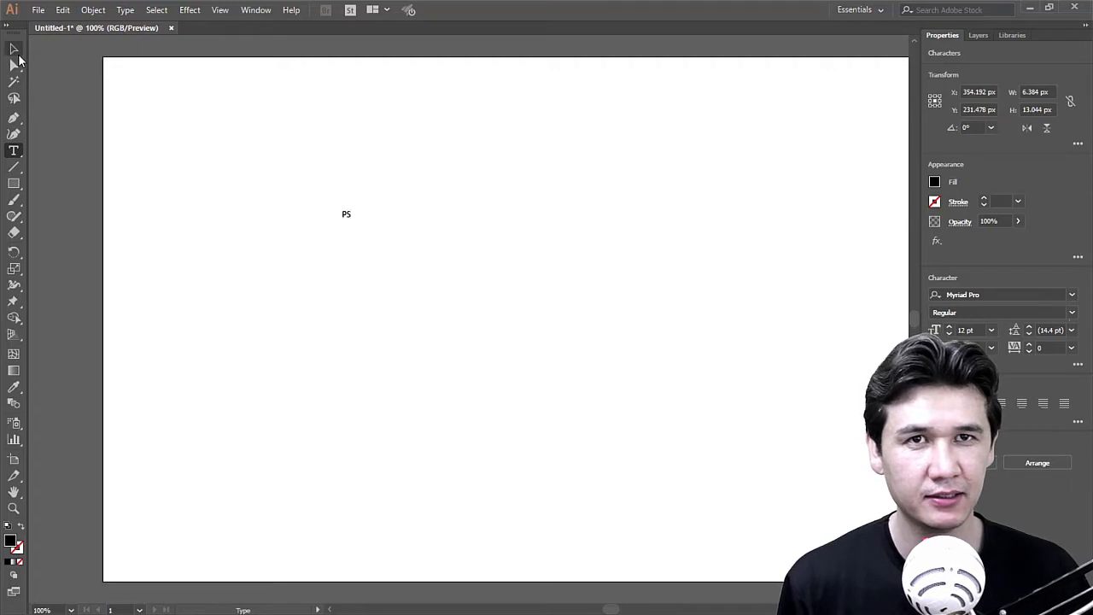
left_click(14, 49)
left_click_drag(354, 222, 639, 461)
left_click_drag(561, 398, 564, 324)
left_click(681, 332)
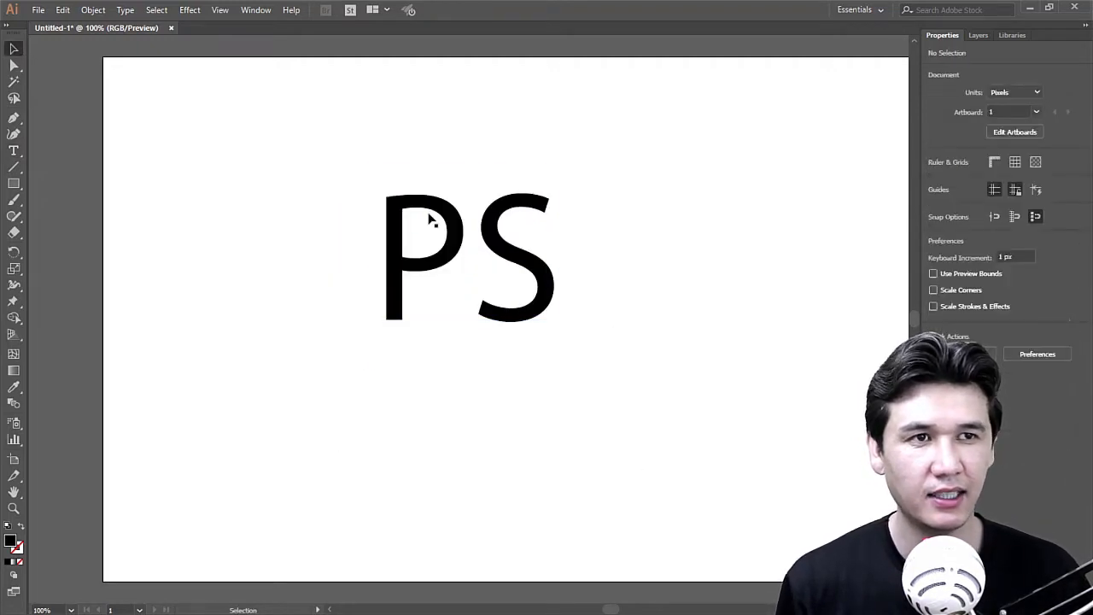
Step: Add the text NS, enlarge it to about 186 pt and place it beside the letters PS on their left
left_click(14, 150)
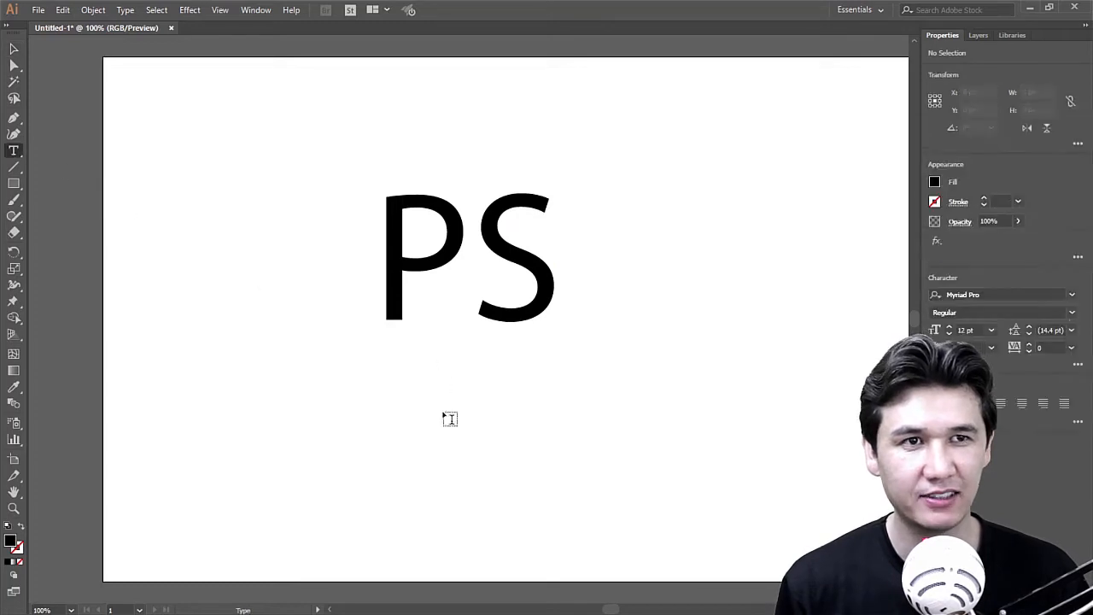
left_click(410, 439)
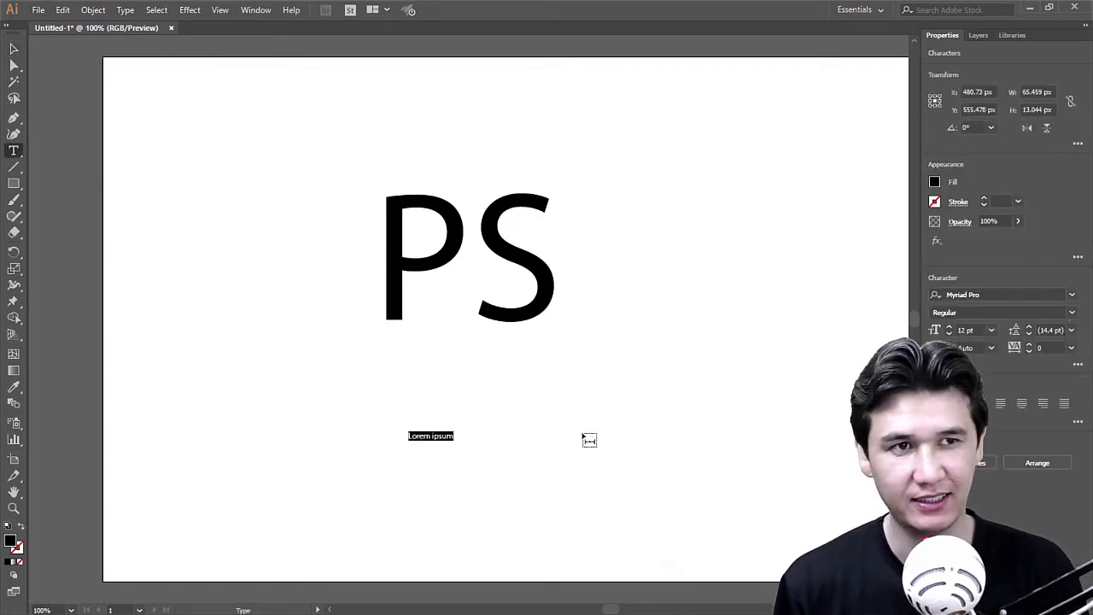
type("N")
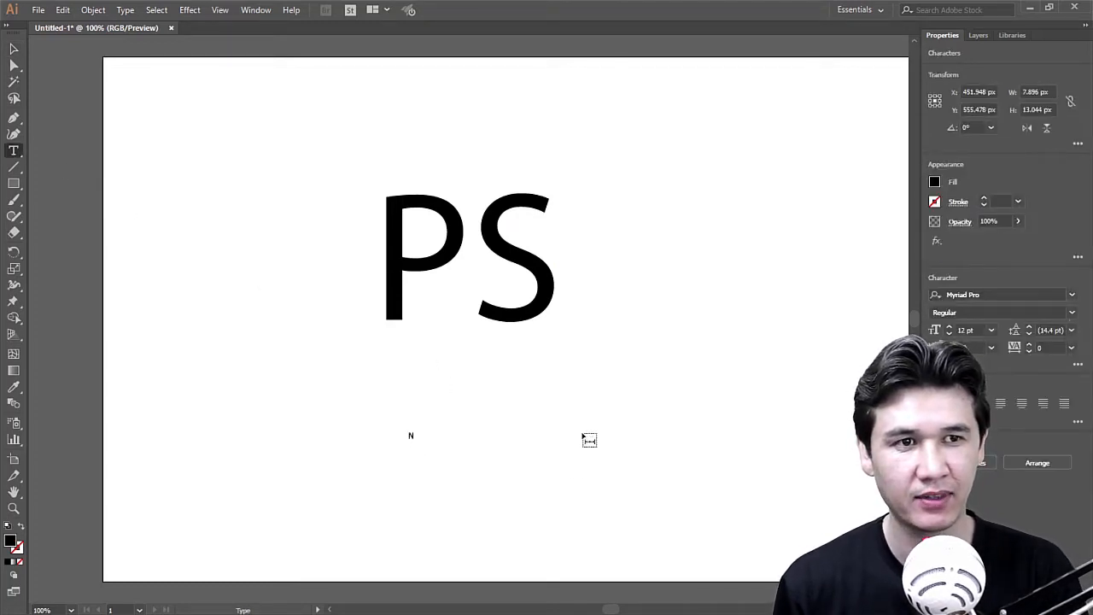
type("S")
key("Escape")
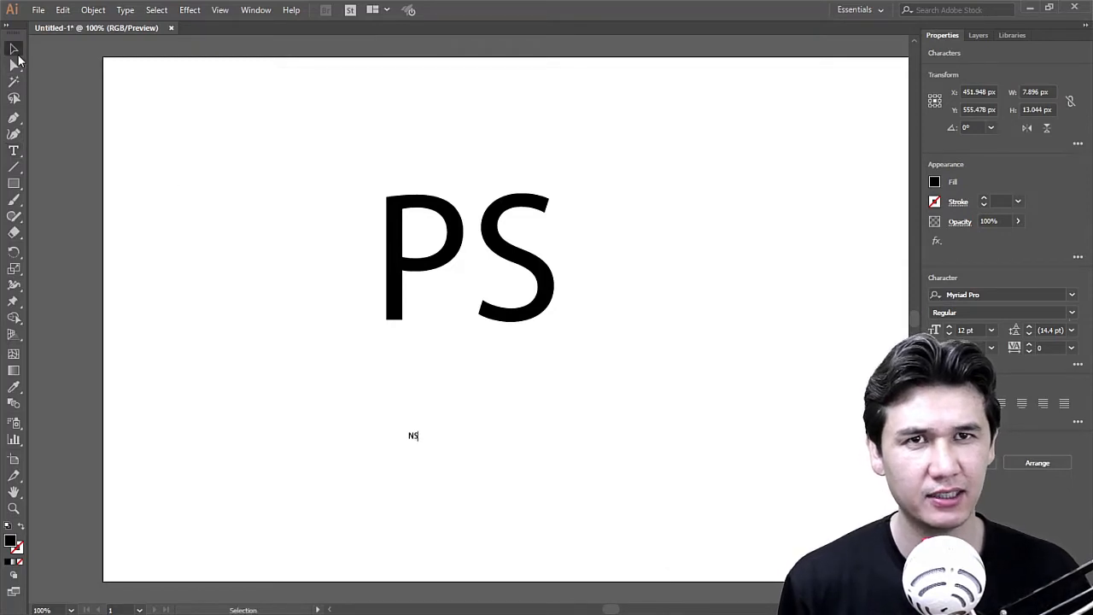
left_click_drag(418, 443, 584, 414)
left_click_drag(565, 415, 312, 260)
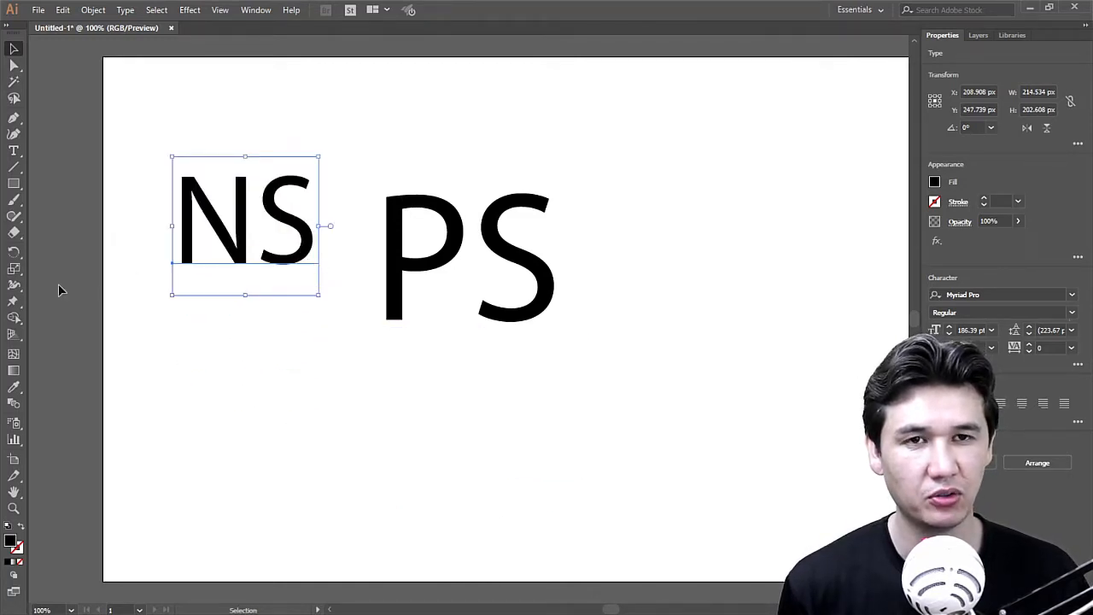
Step: Add the text VM, enlarge it to about 189 pt and place it below NS and PS
left_click(14, 151)
left_click(489, 461)
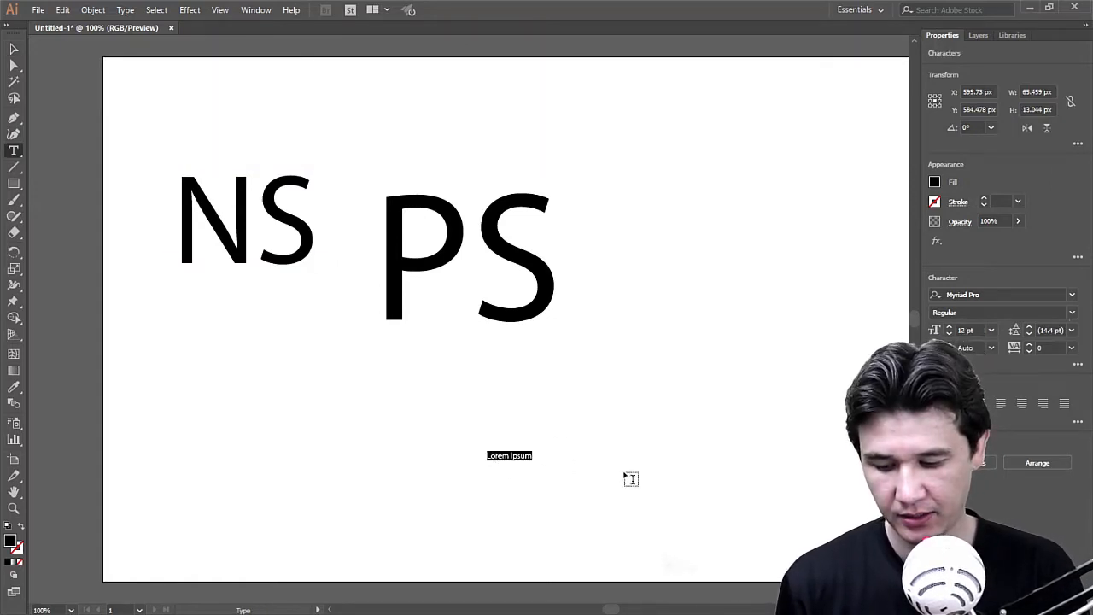
type("y")
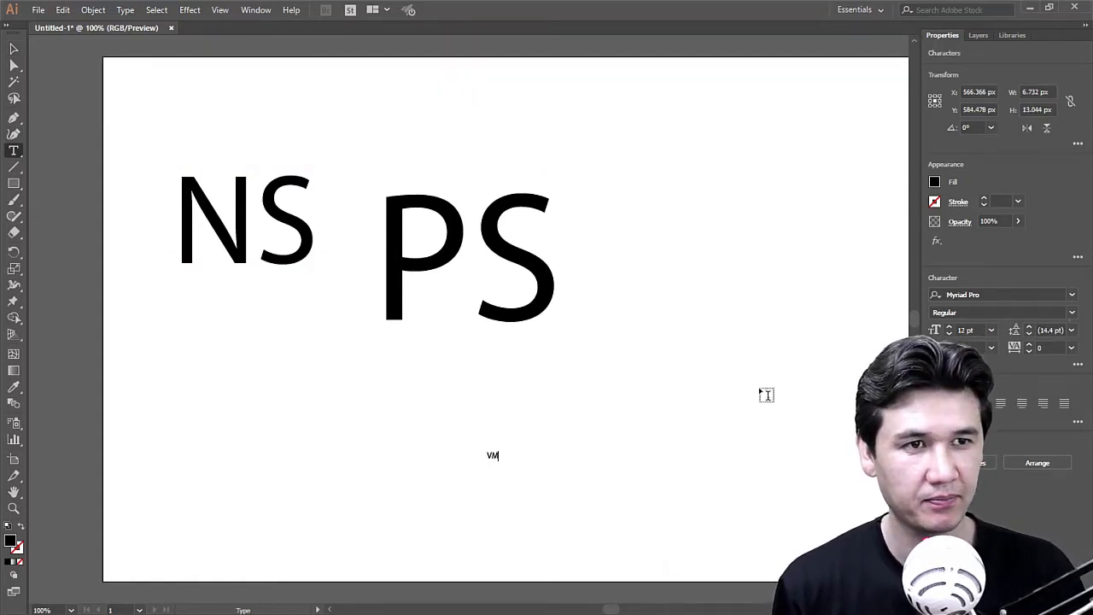
key("Escape")
left_click_drag(502, 450, 709, 292)
left_click_drag(647, 361, 467, 391)
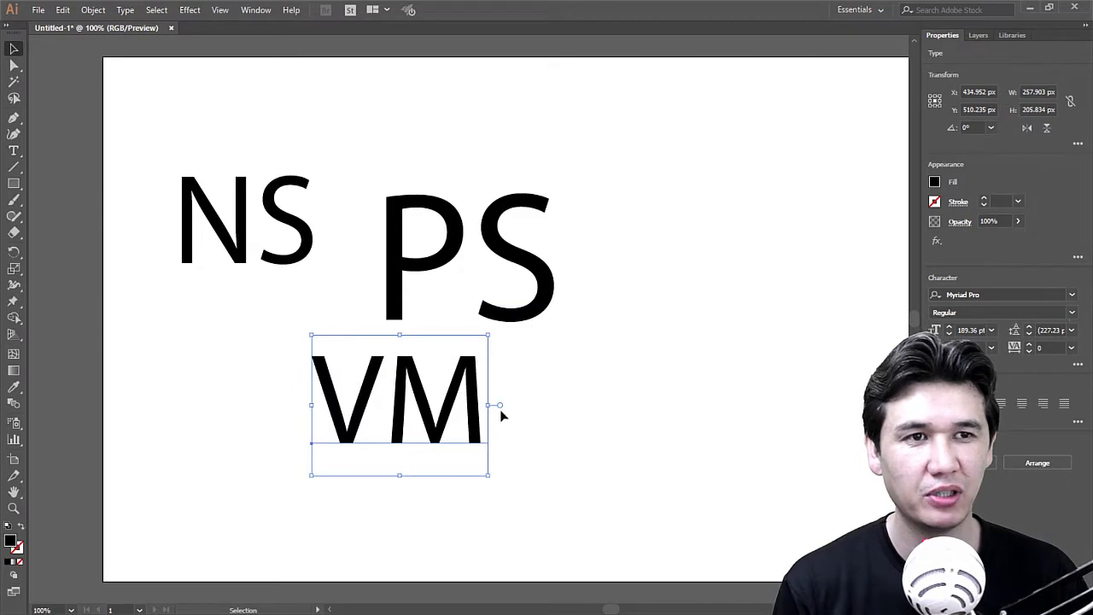
left_click_drag(444, 420, 365, 437)
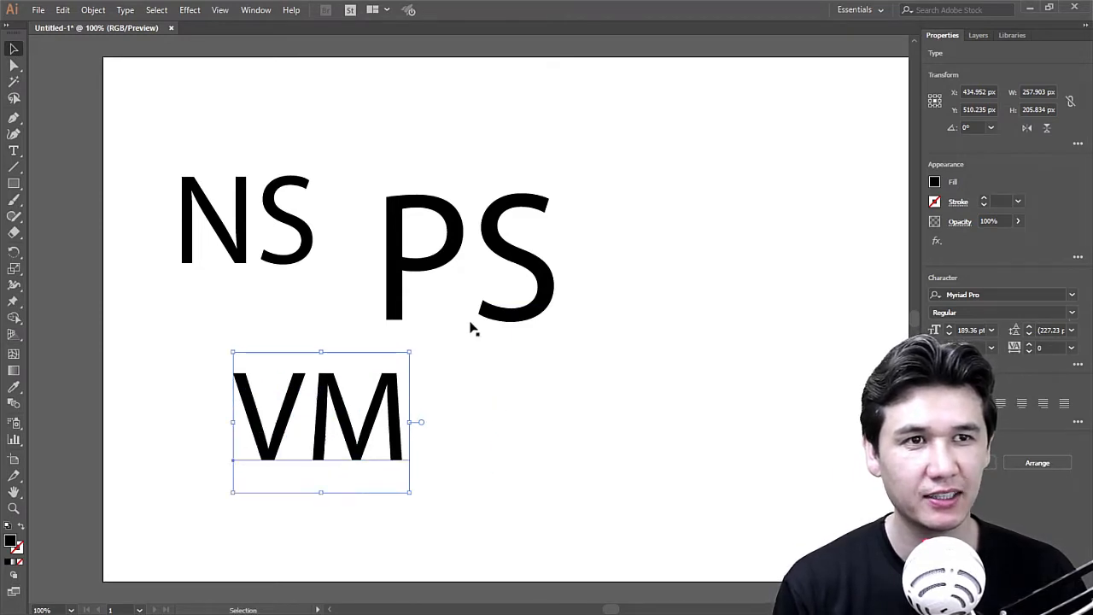
Step: Arrange the three texts in a triangle, with NS at upper left, PS at upper right and VM centred below
left_click_drag(488, 286, 613, 210)
left_click_drag(275, 223, 319, 142)
left_click_drag(367, 427, 507, 349)
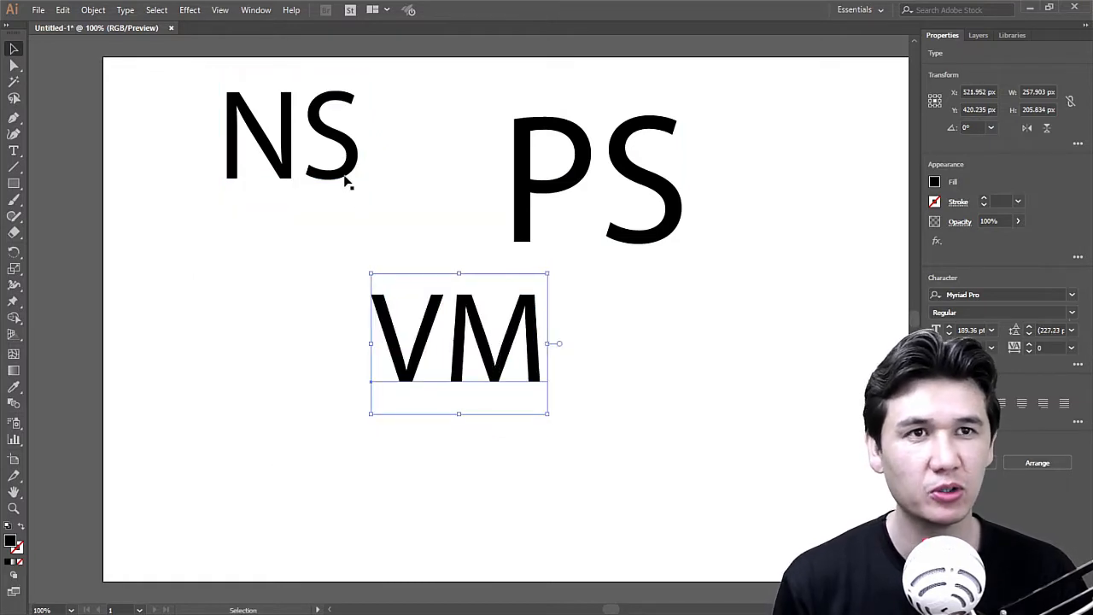
left_click_drag(346, 182, 336, 210)
left_click_drag(499, 341, 493, 356)
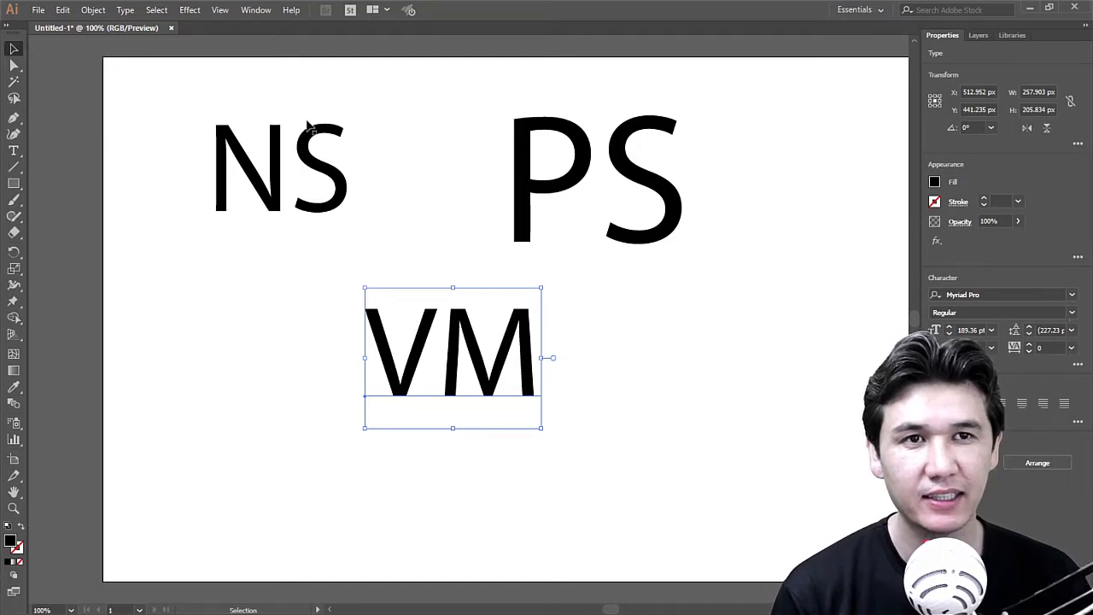
Step: Swap VM and PS so that VM sits at the artboard's top edge and PS at its centre
left_click_drag(424, 354, 335, 312)
left_click_drag(575, 158, 606, 350)
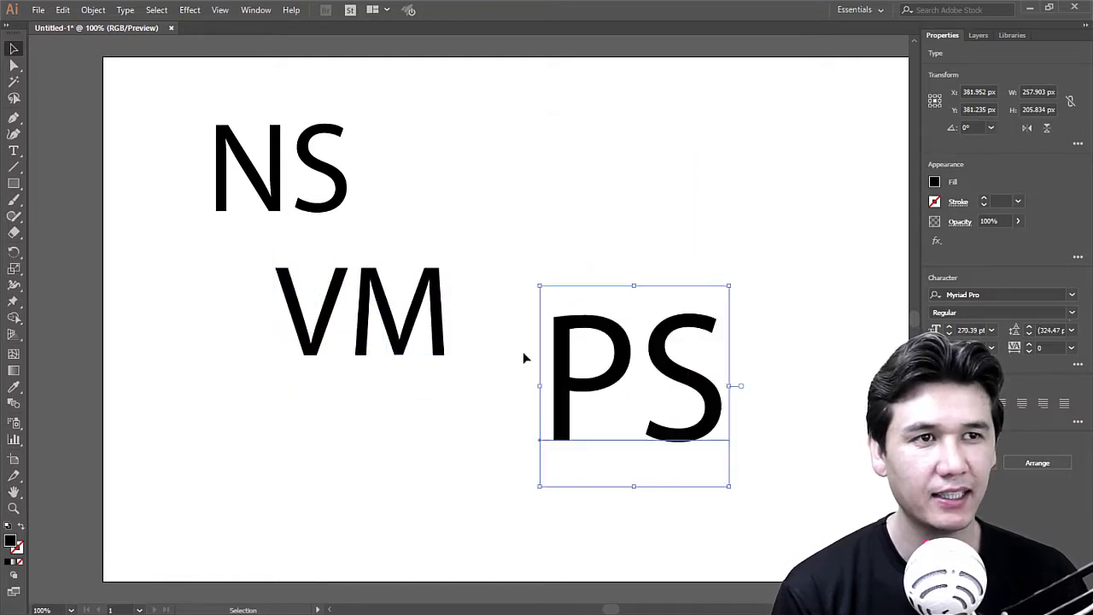
left_click_drag(392, 333, 608, 136)
left_click_drag(664, 396, 505, 350)
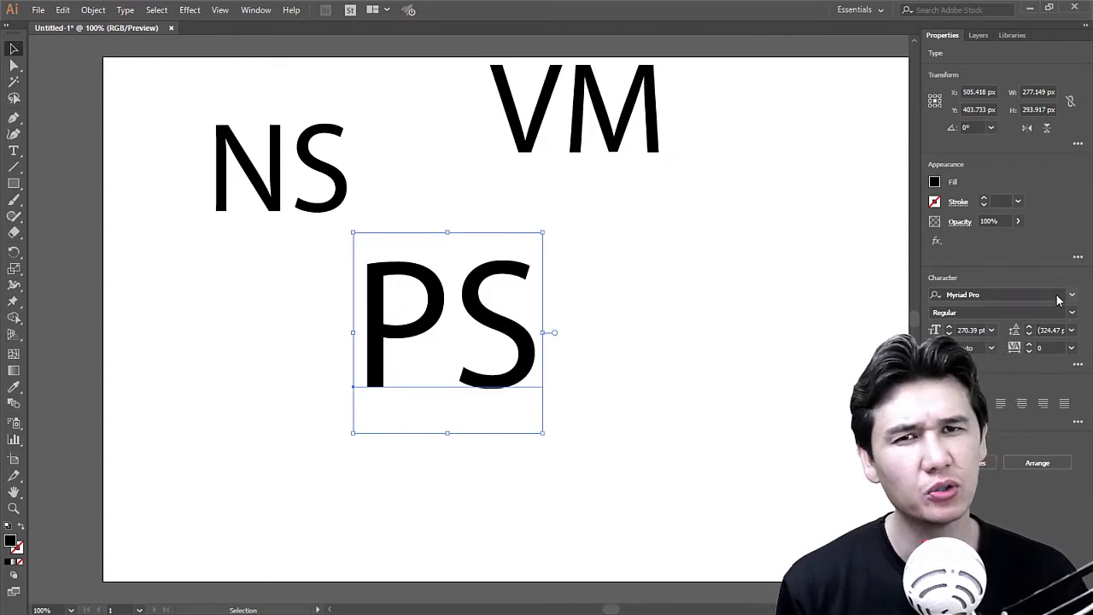
Step: Change the font of the PS text to Arial
left_click(971, 294)
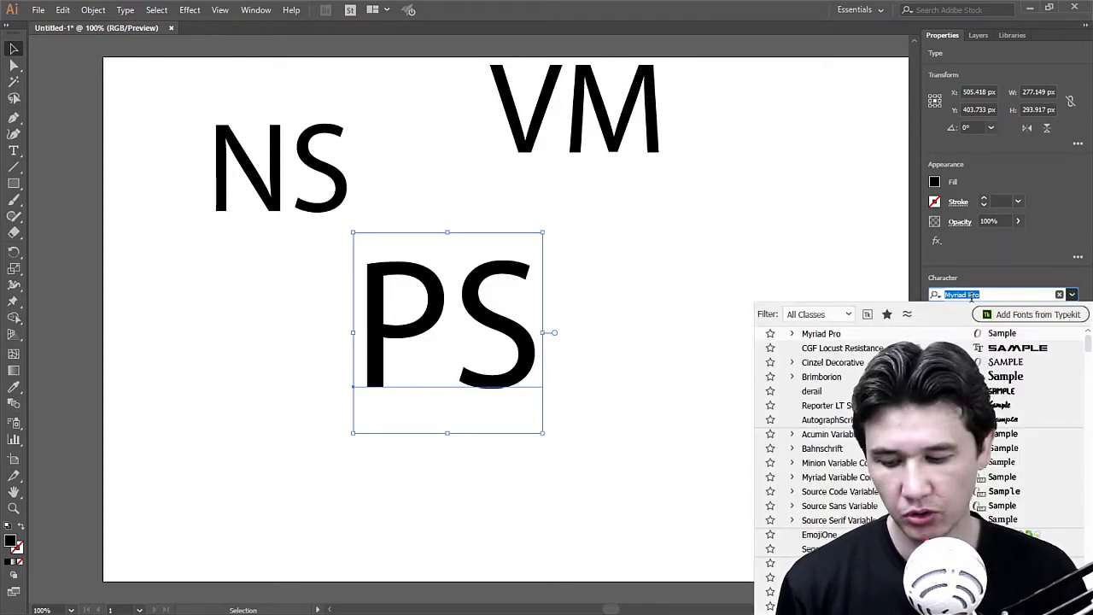
type("arial")
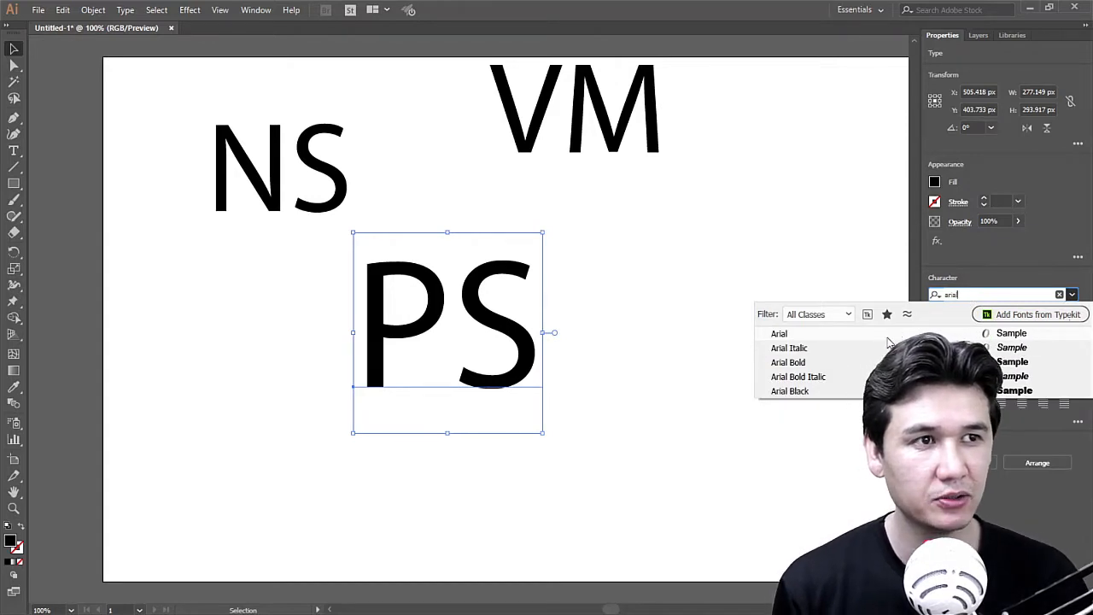
key("Return")
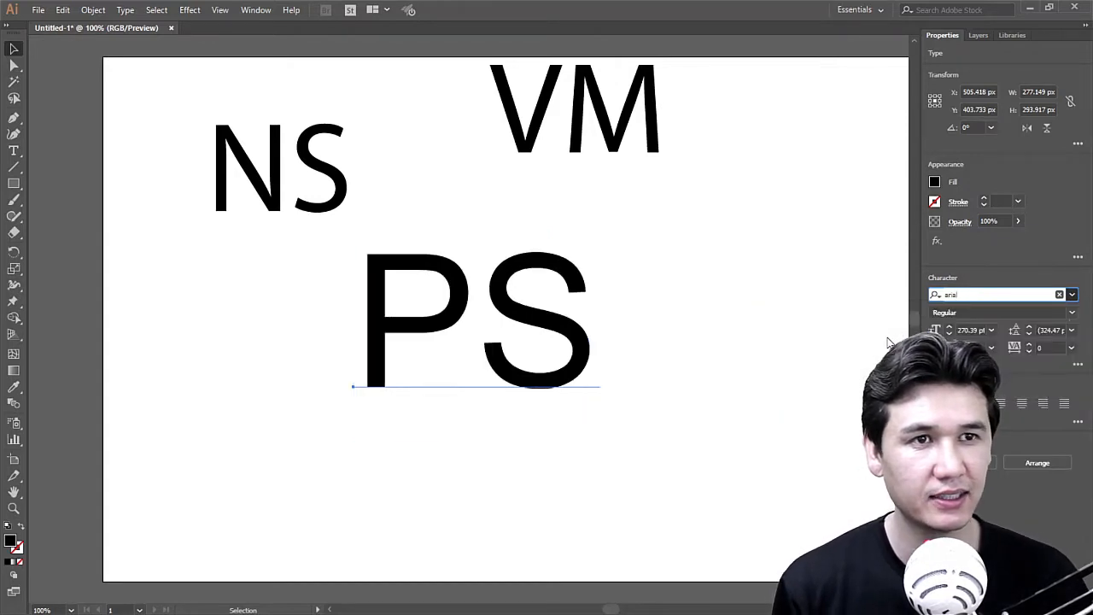
Step: Move VM to the artboard's upper right and position PS between and below the other two texts
left_click_drag(560, 337, 586, 350)
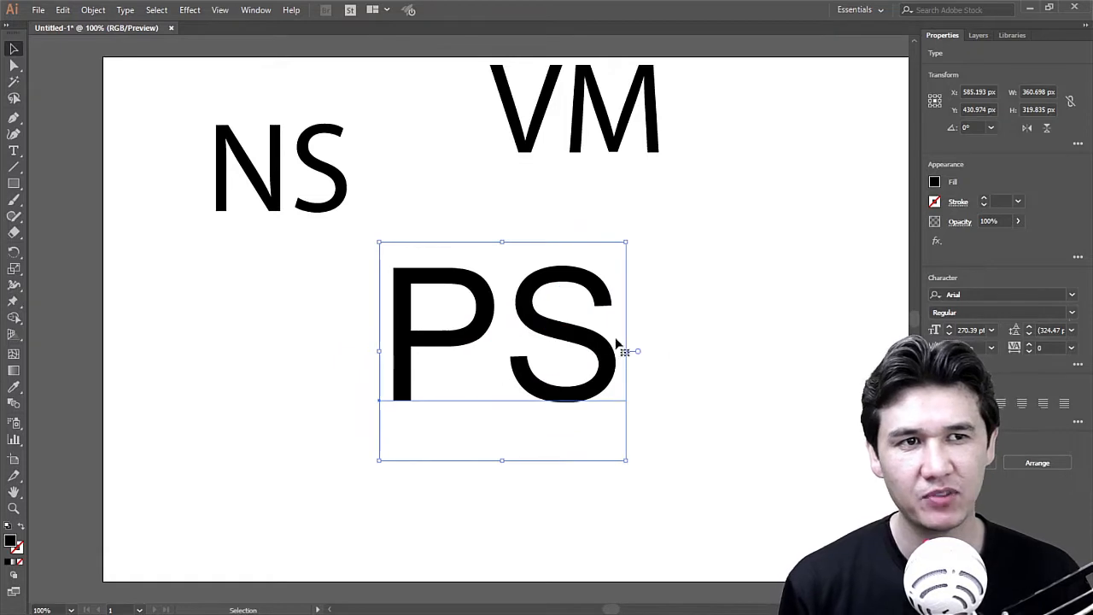
left_click_drag(603, 141, 771, 209)
left_click_drag(537, 323, 514, 301)
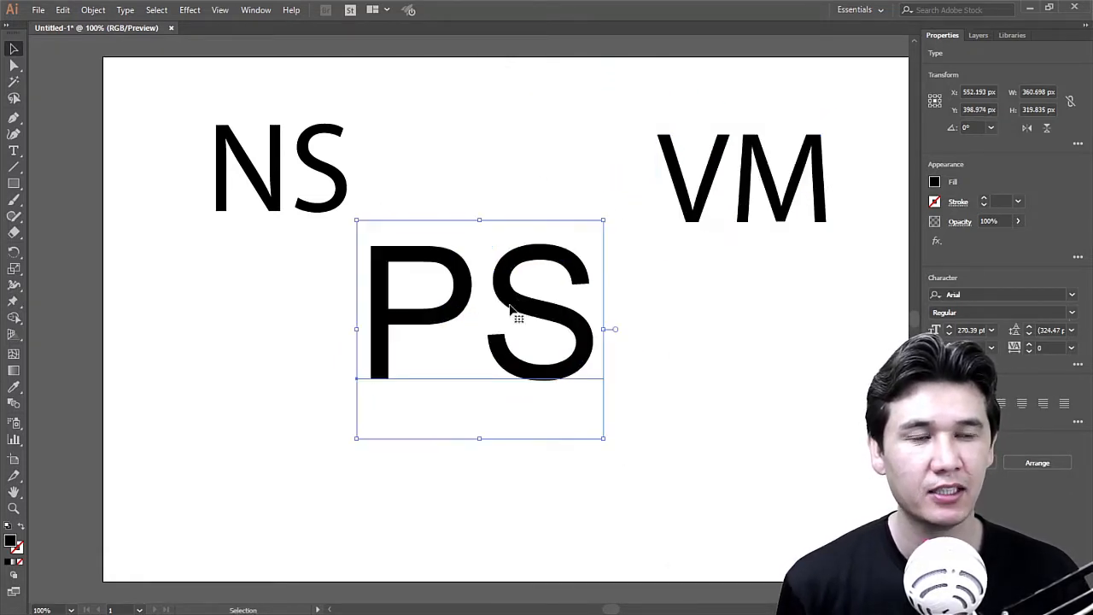
Step: Duplicate the PS text, placing one copy at the artboard's left edge below NS and the other at the centre
right_click(515, 300)
left_click(382, 416)
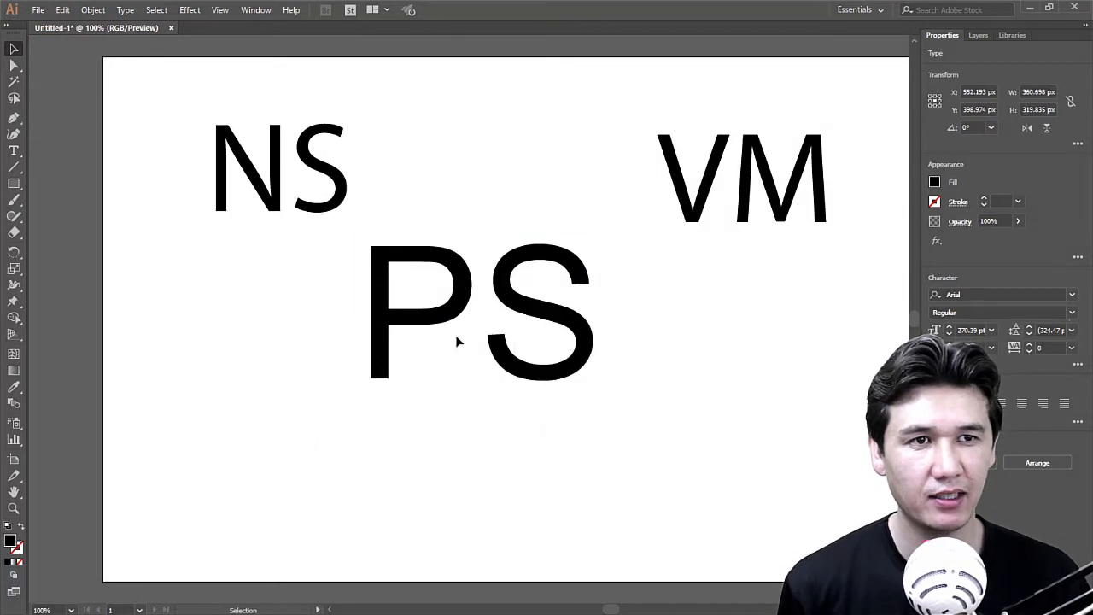
left_click_drag(454, 340, 219, 390)
left_click_drag(490, 305, 679, 359)
left_click(313, 349)
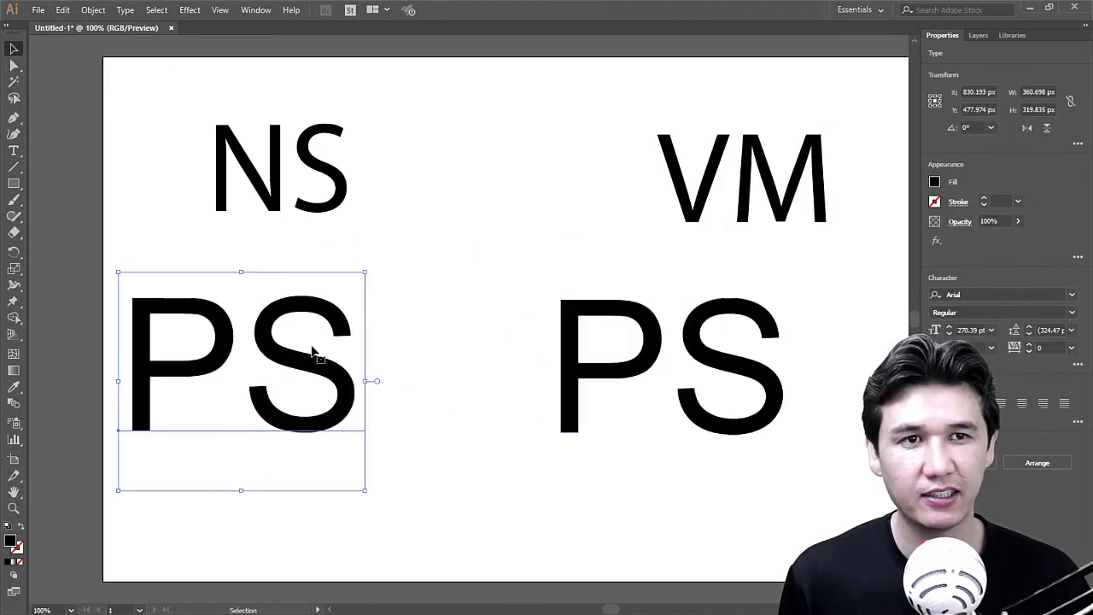
left_click_drag(282, 392, 242, 352)
left_click_drag(714, 354, 587, 317)
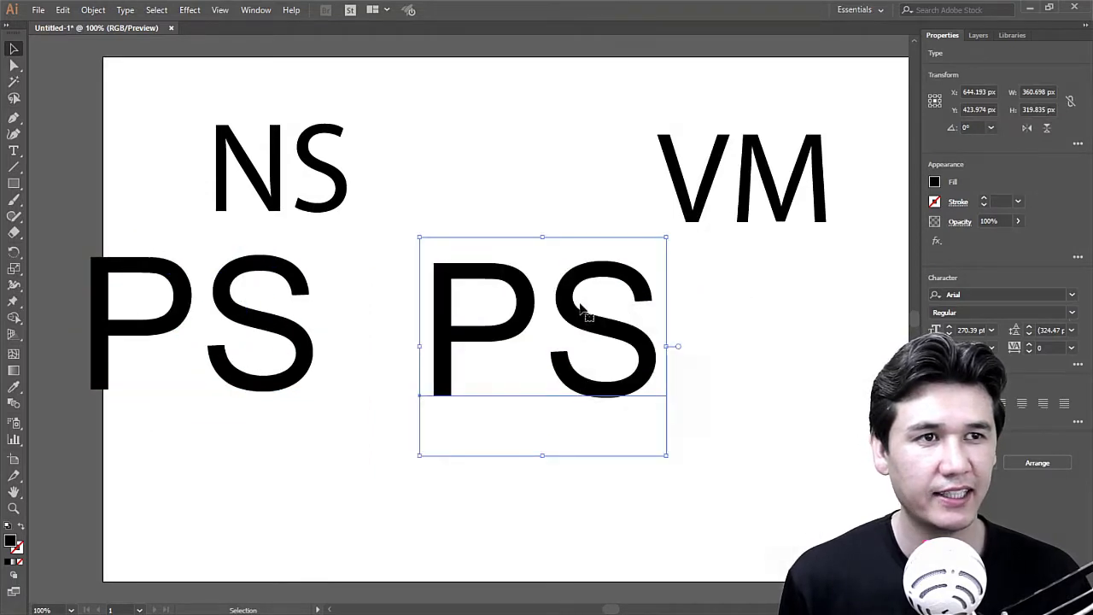
Step: Convert the central PS text to outlines and ungroup it into separate letters
right_click(482, 292)
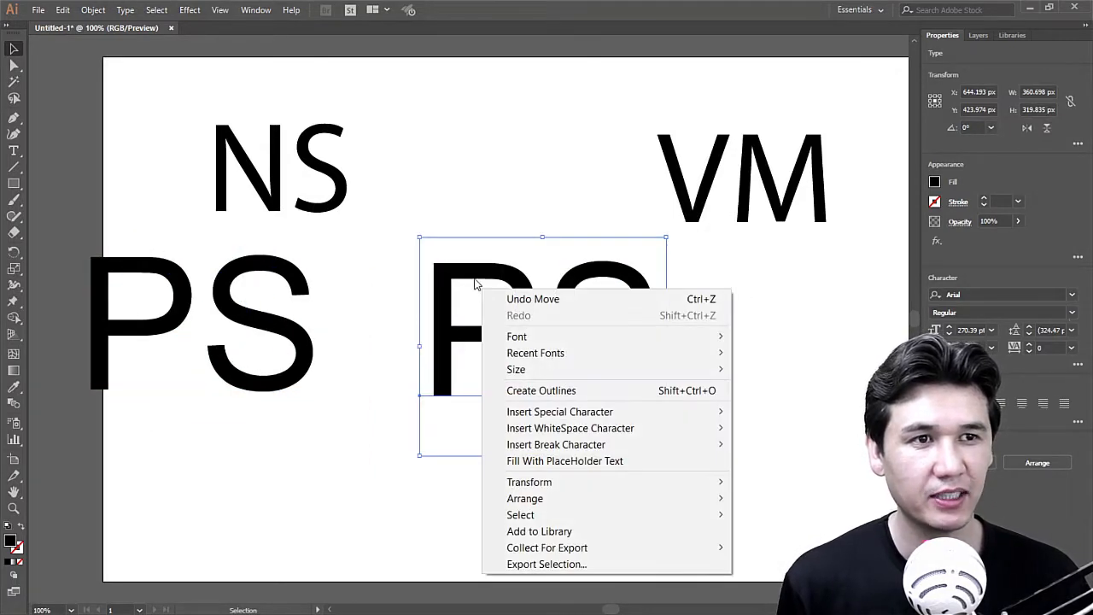
left_click(577, 392)
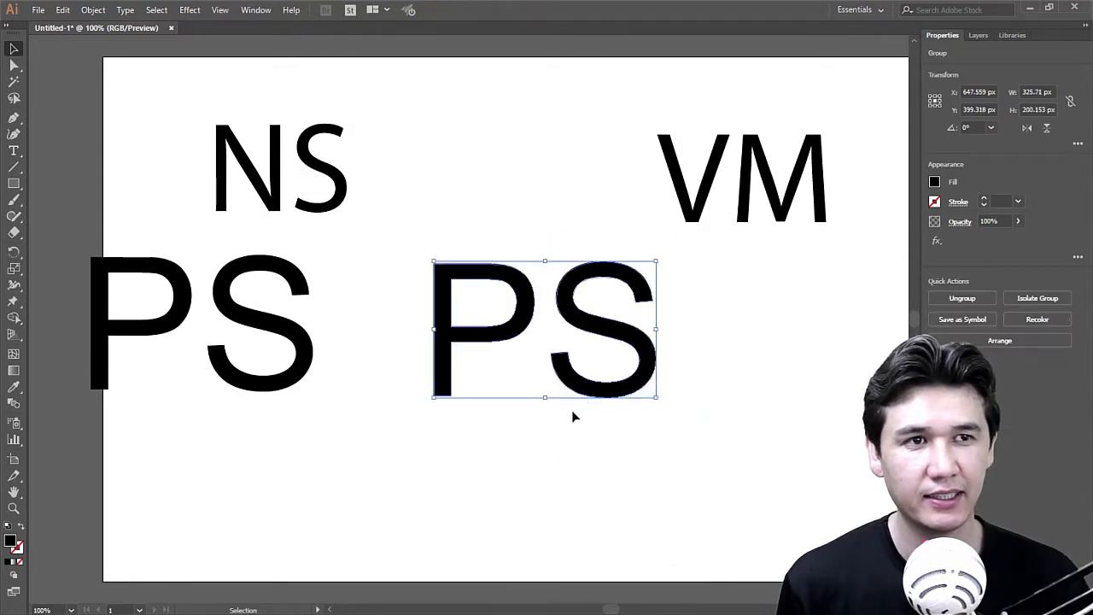
left_click_drag(640, 352, 610, 307)
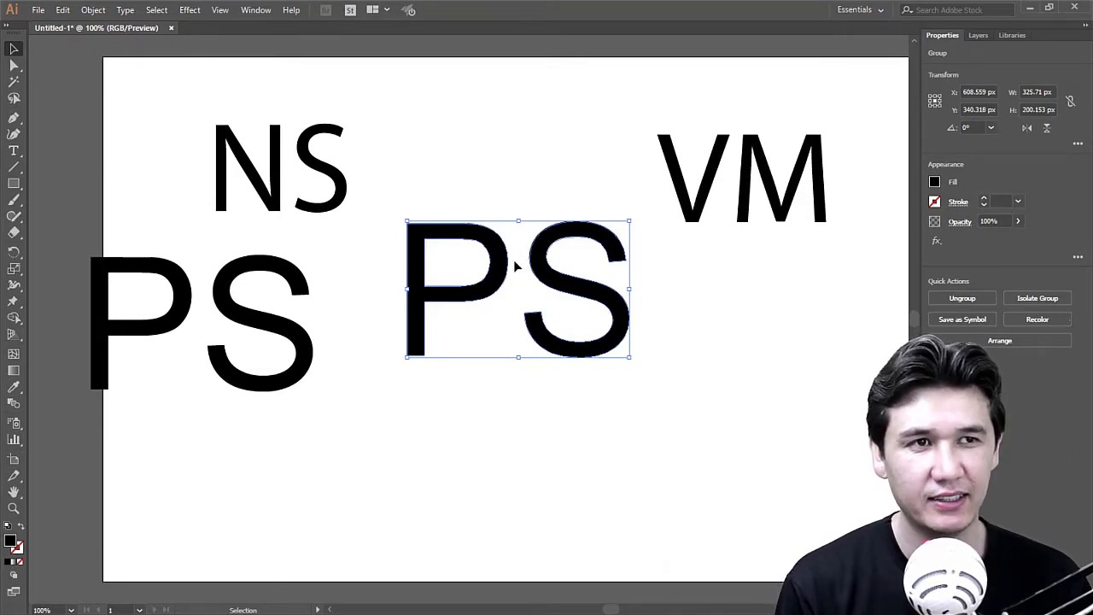
right_click(541, 302)
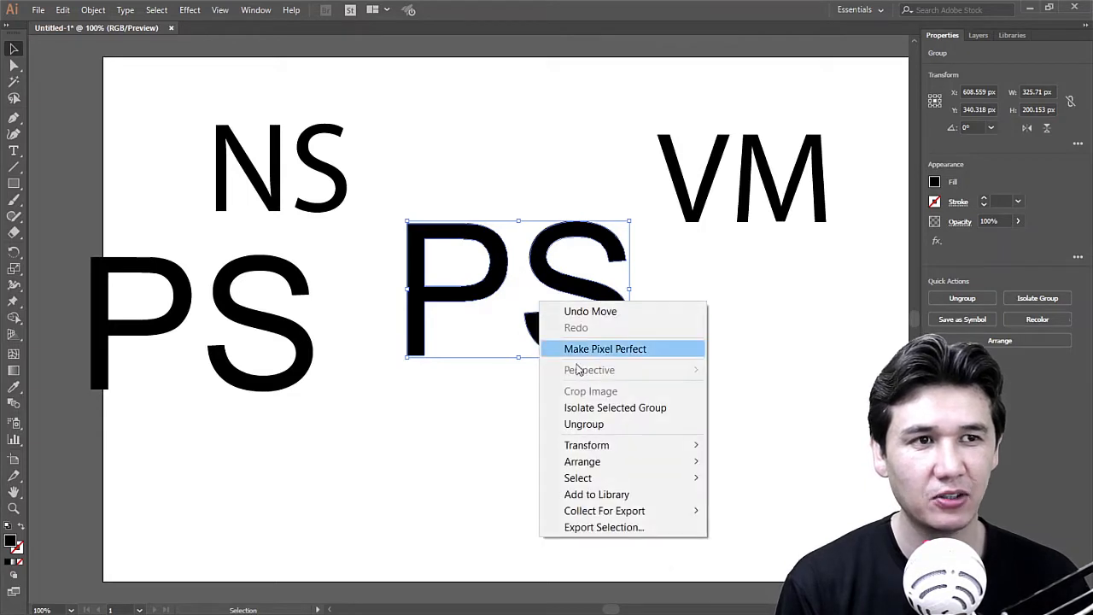
left_click(610, 431)
left_click(529, 442)
Step: Overlap the outlined S on the stem of the P as a monogram and position the pair at the artboard's centre
left_click_drag(619, 355, 739, 441)
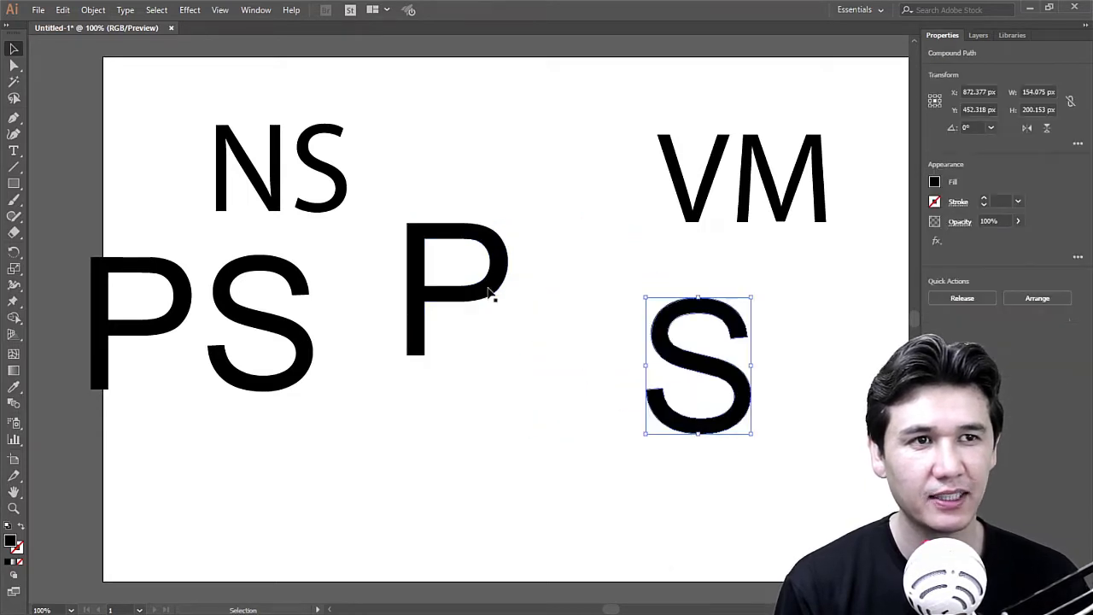
left_click_drag(495, 293, 531, 388)
left_click_drag(673, 427, 468, 440)
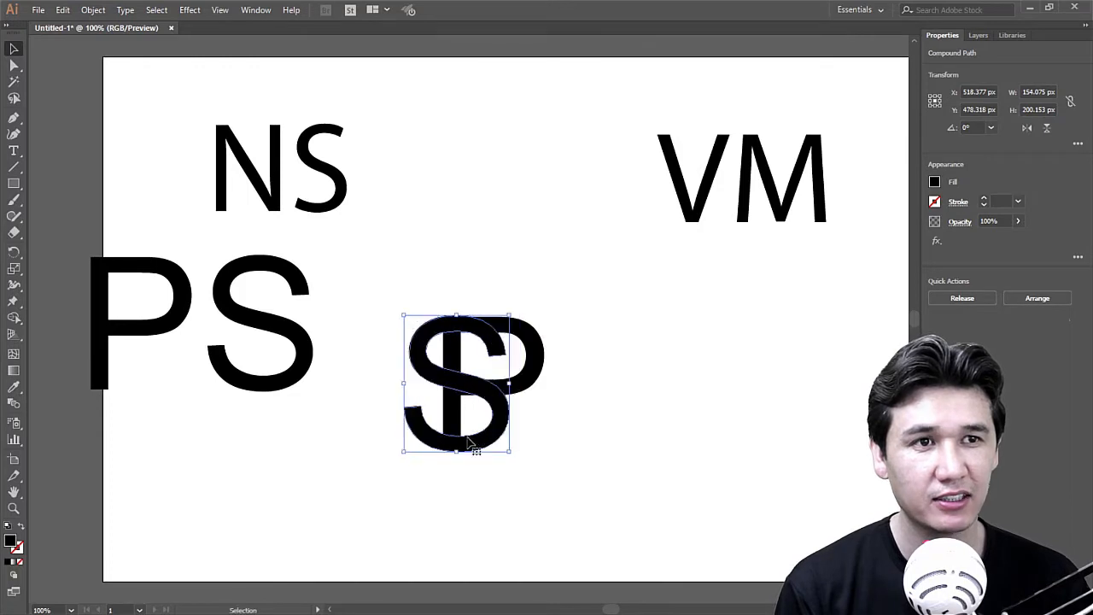
left_click(613, 434)
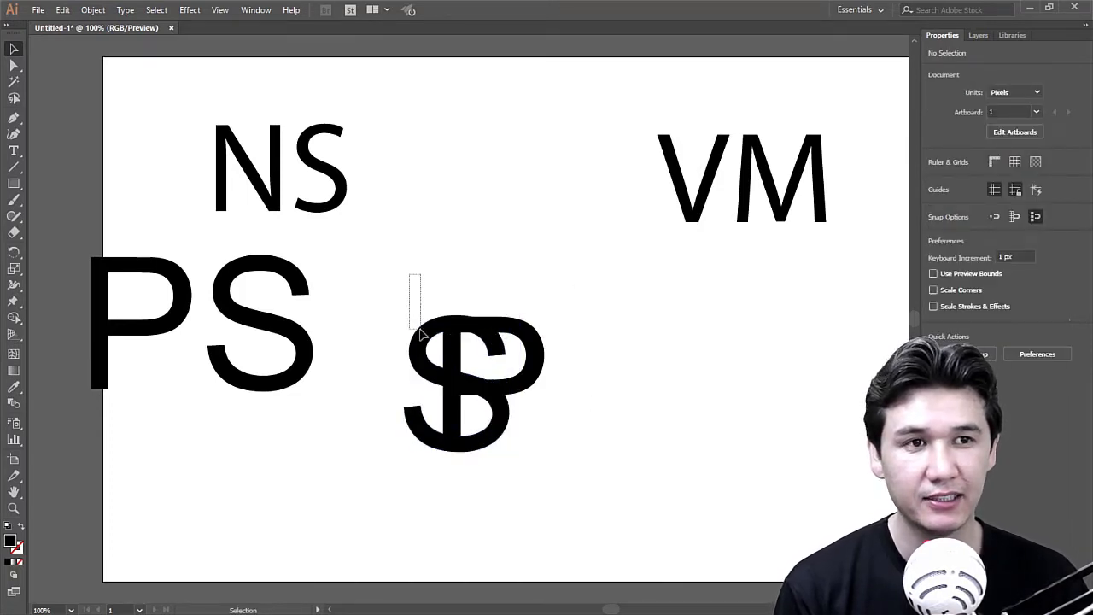
left_click_drag(420, 330, 538, 443)
left_click_drag(495, 390, 531, 357)
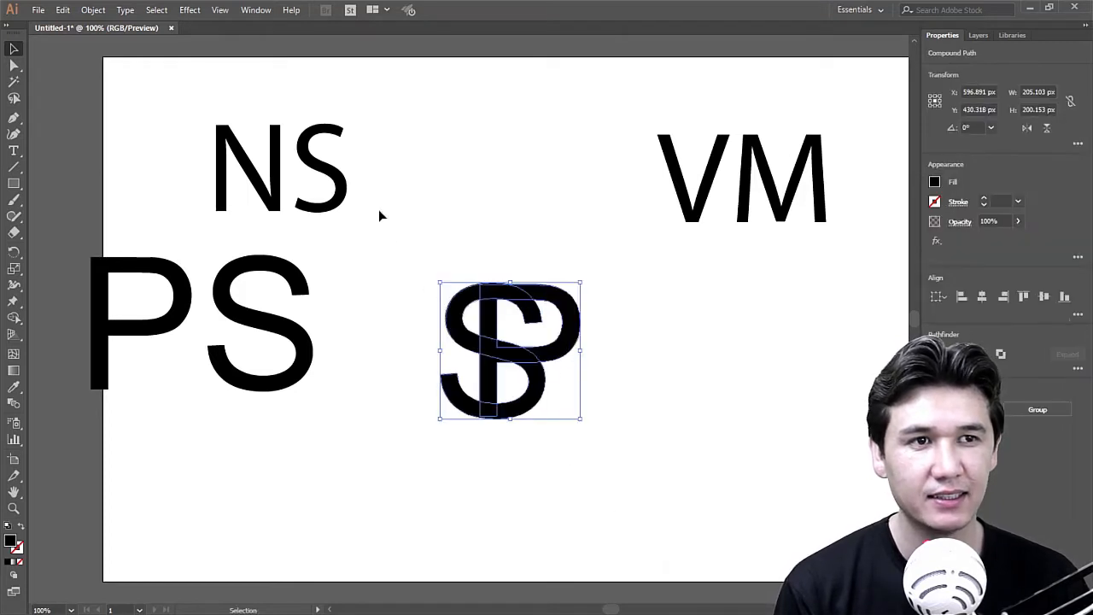
Step: Fill the P of the overlapping monogram with a dark grey swatch to distinguish it from the S
left_click(607, 415)
left_click_drag(421, 255, 663, 483)
left_click(664, 483)
left_click(582, 348)
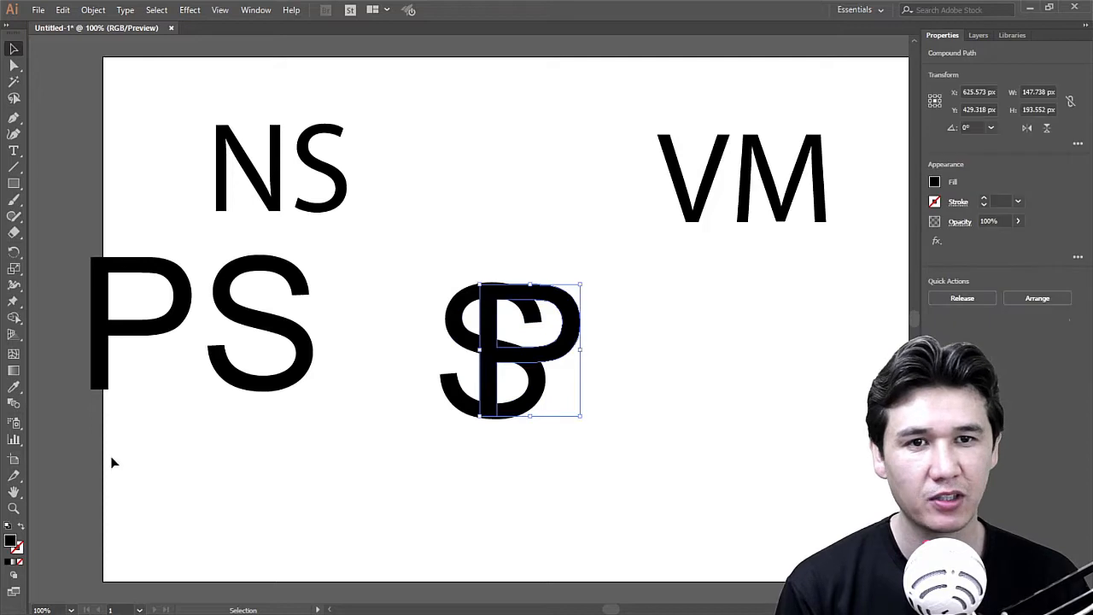
left_click(935, 182)
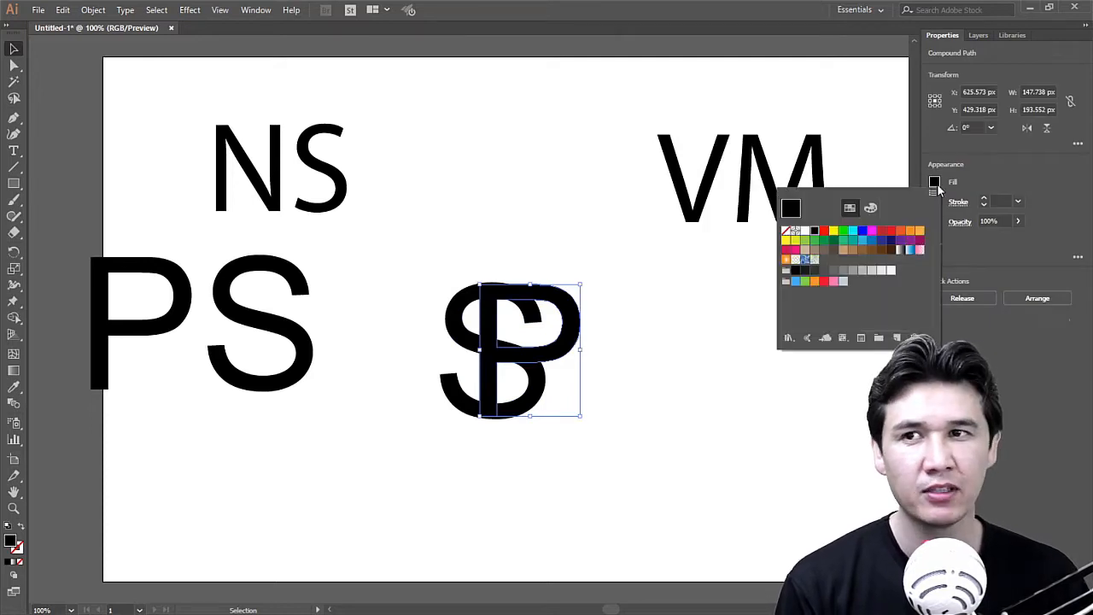
left_click(825, 271)
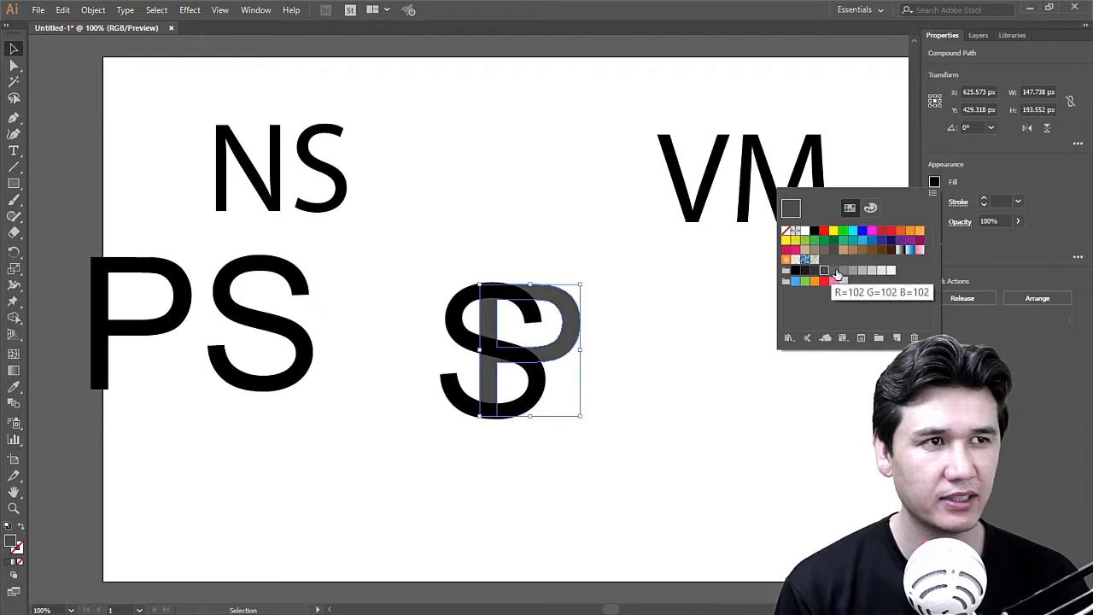
Step: Show the rulers and place a horizontal guide along the top edge of the overlapping P
left_click(669, 324)
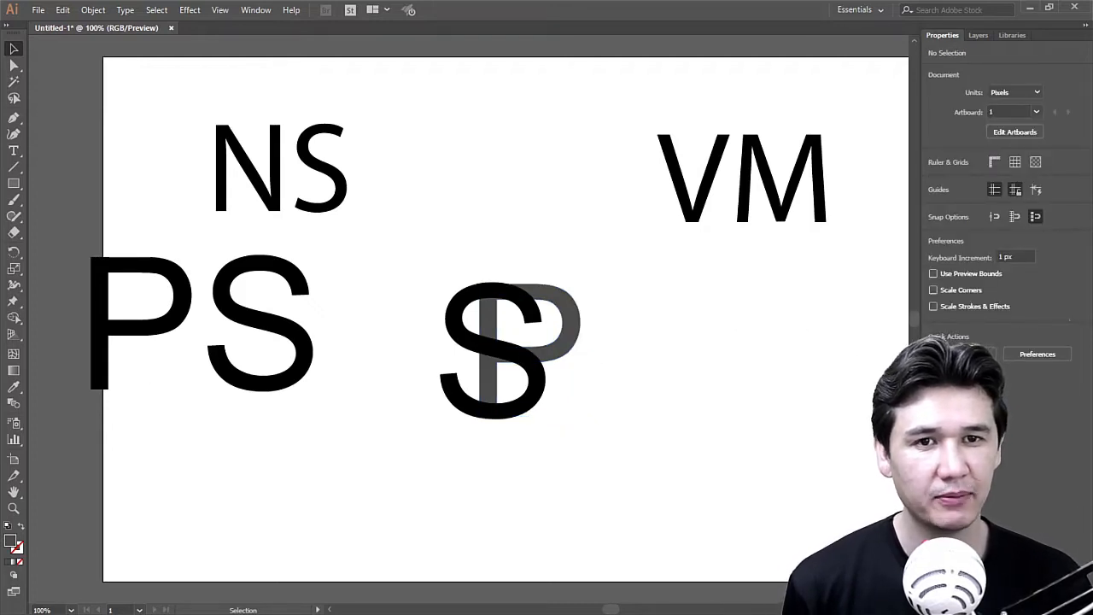
key("z")
left_click_drag(420, 258, 674, 503)
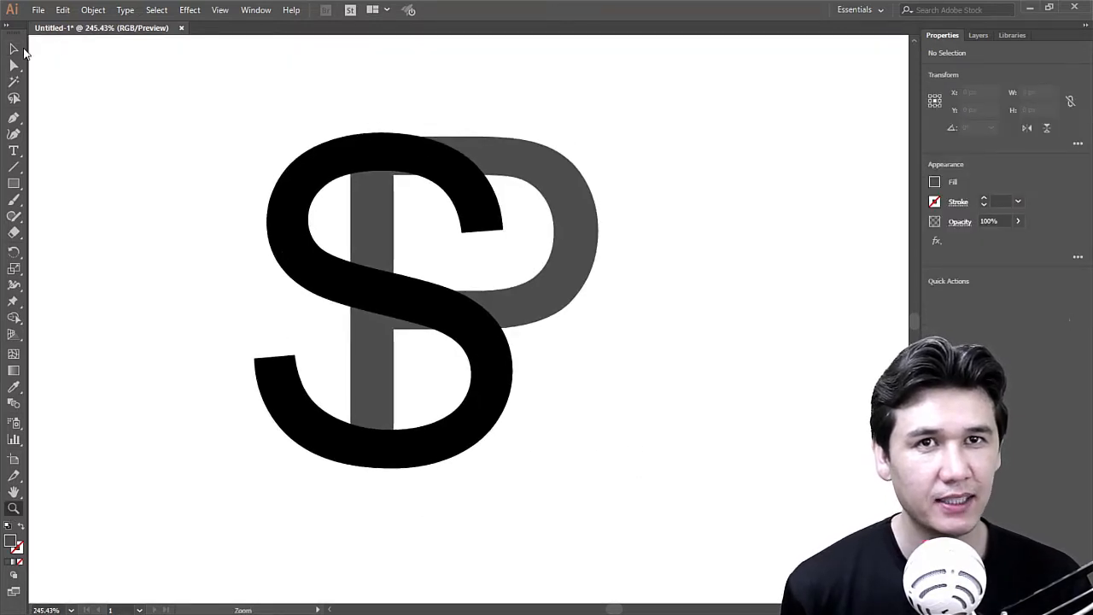
key("v")
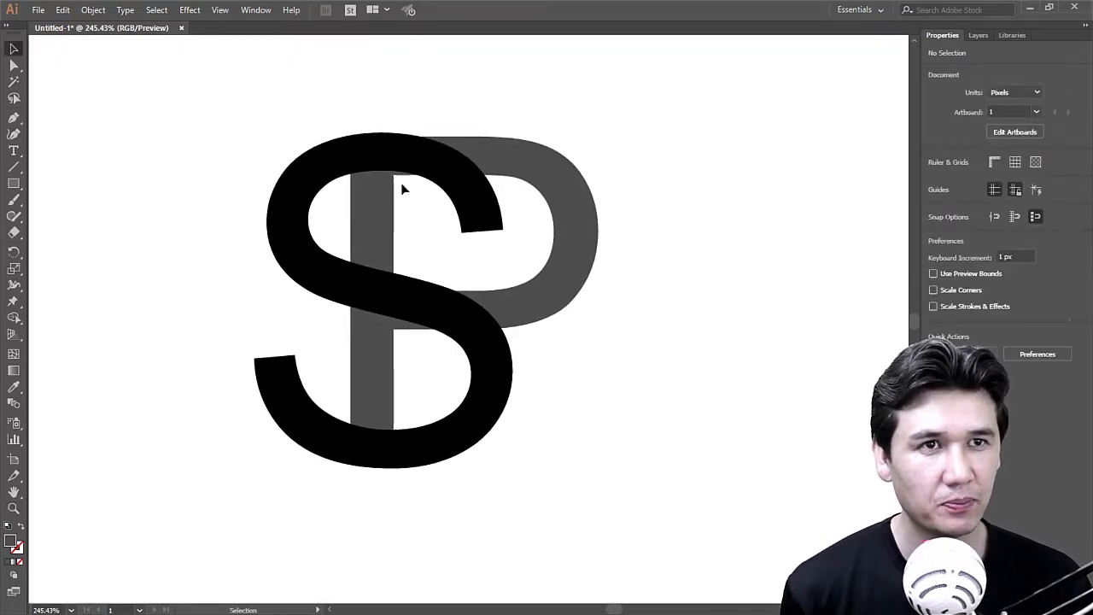
left_click(219, 10)
mouse_move(280, 339)
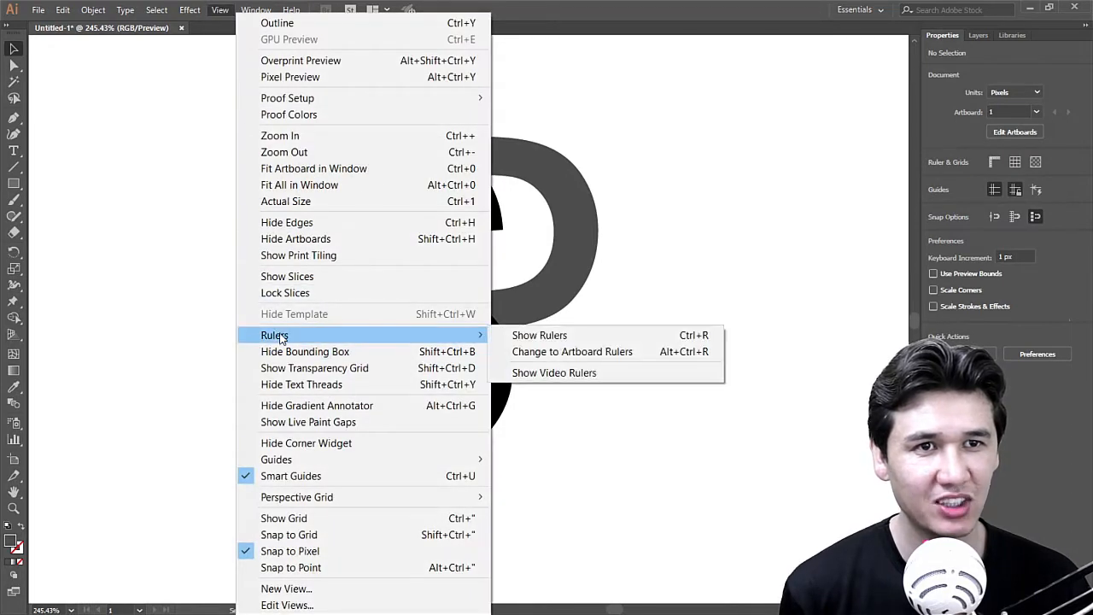
left_click(538, 336)
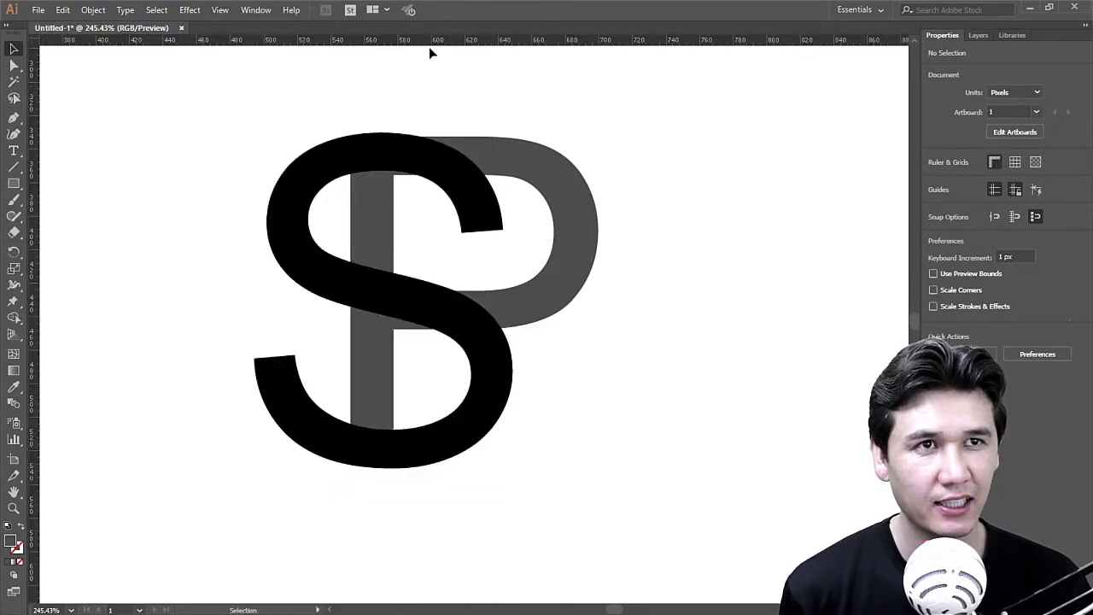
left_click_drag(258, 40, 254, 139)
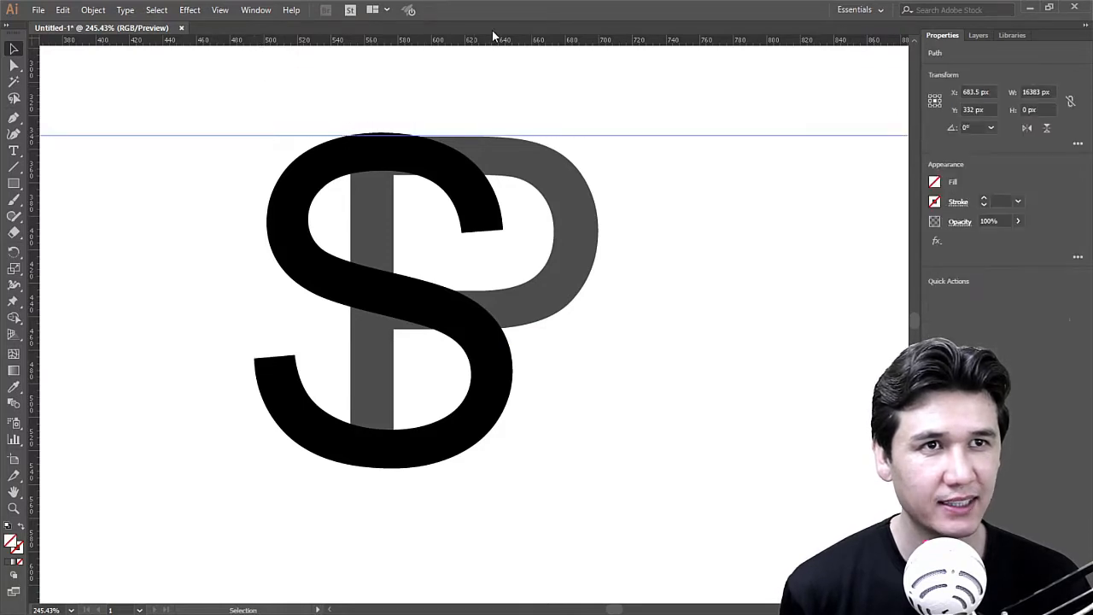
left_click_drag(493, 39, 448, 18)
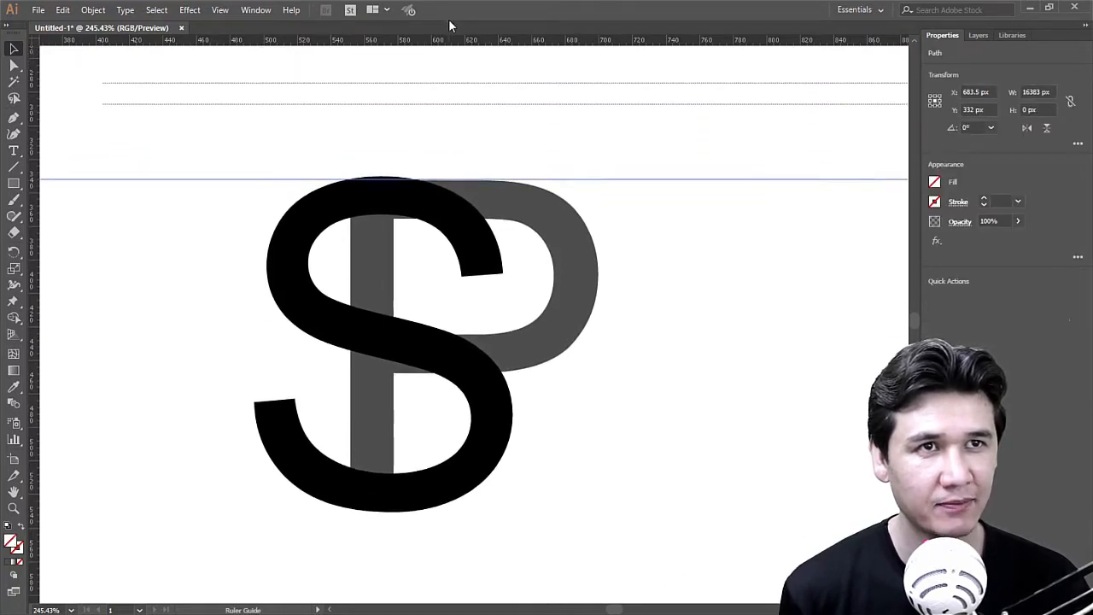
Step: Move the S clear of the P and place a second horizontal guide along the base of the P's stem
left_click_drag(391, 322, 719, 407)
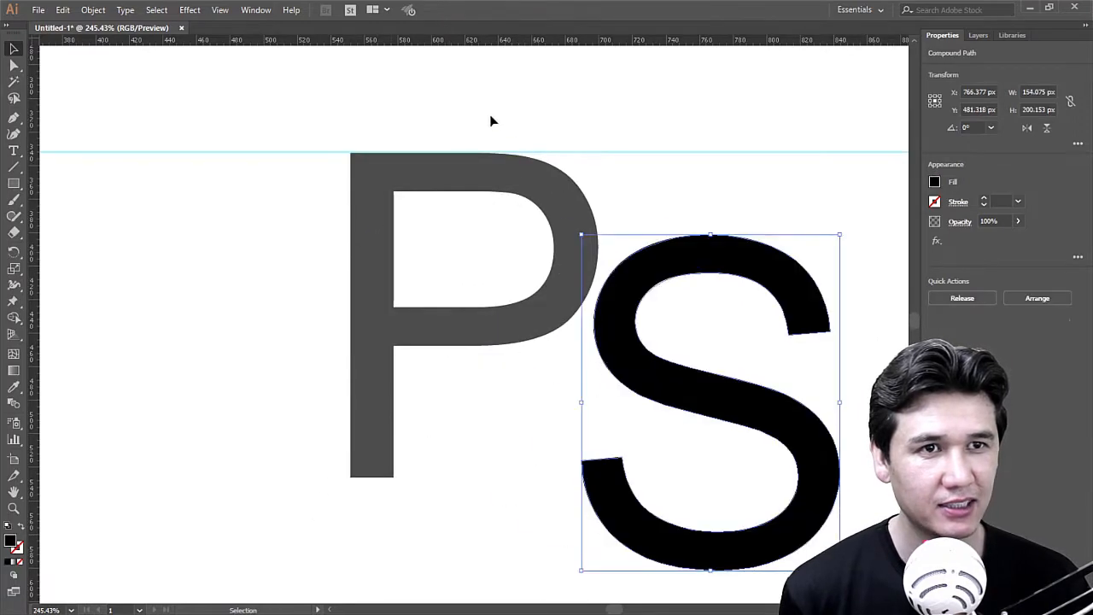
left_click_drag(418, 35, 382, 475)
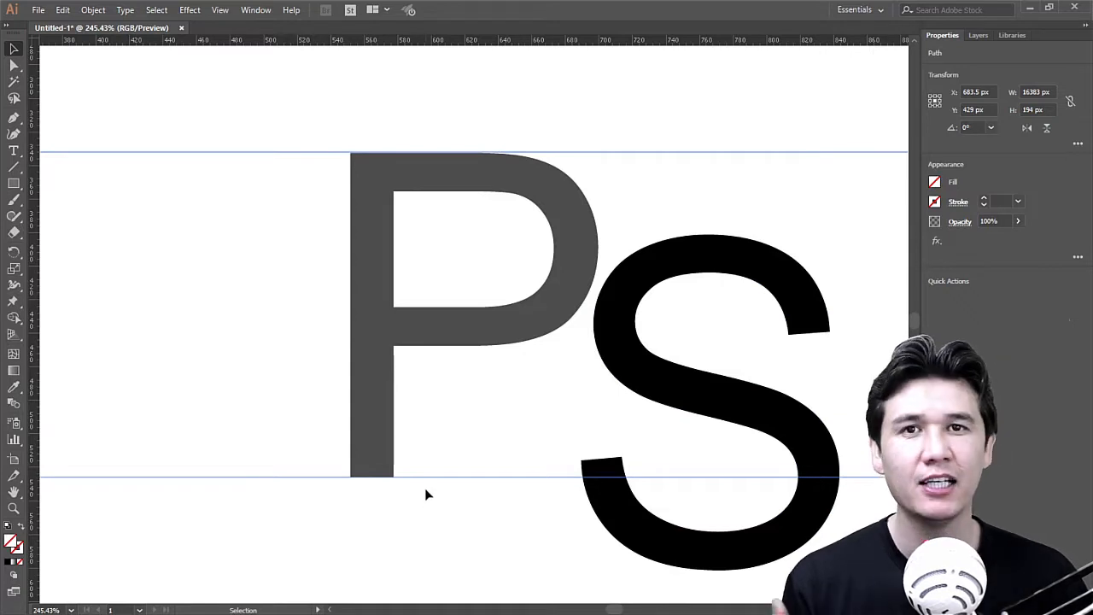
Step: Return the S over the P's stem and line up its top with the upper guide
left_click_drag(648, 522, 306, 444)
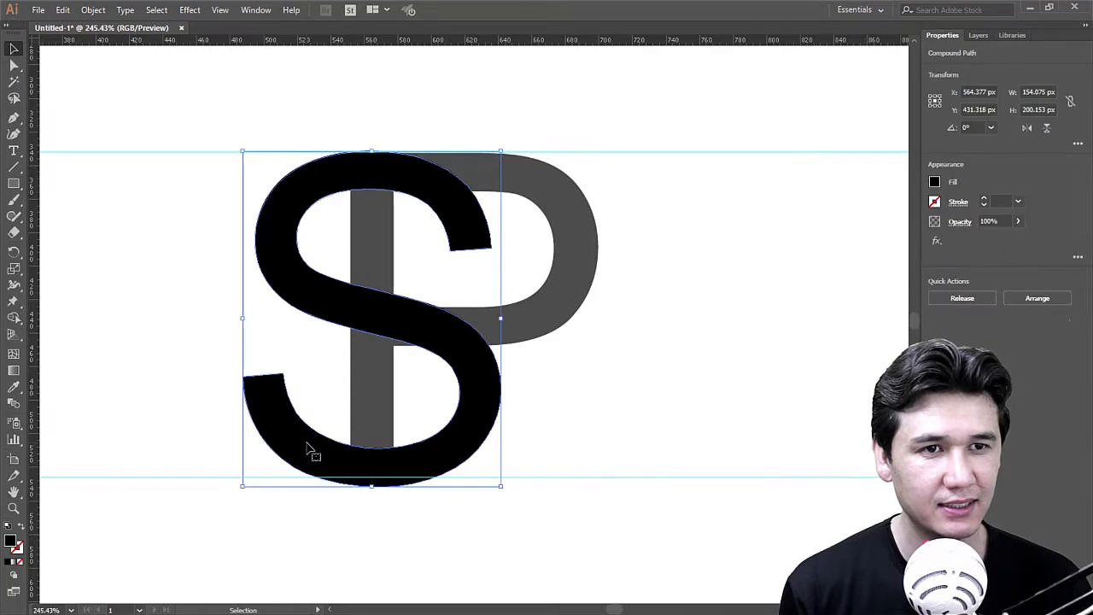
left_click(657, 425)
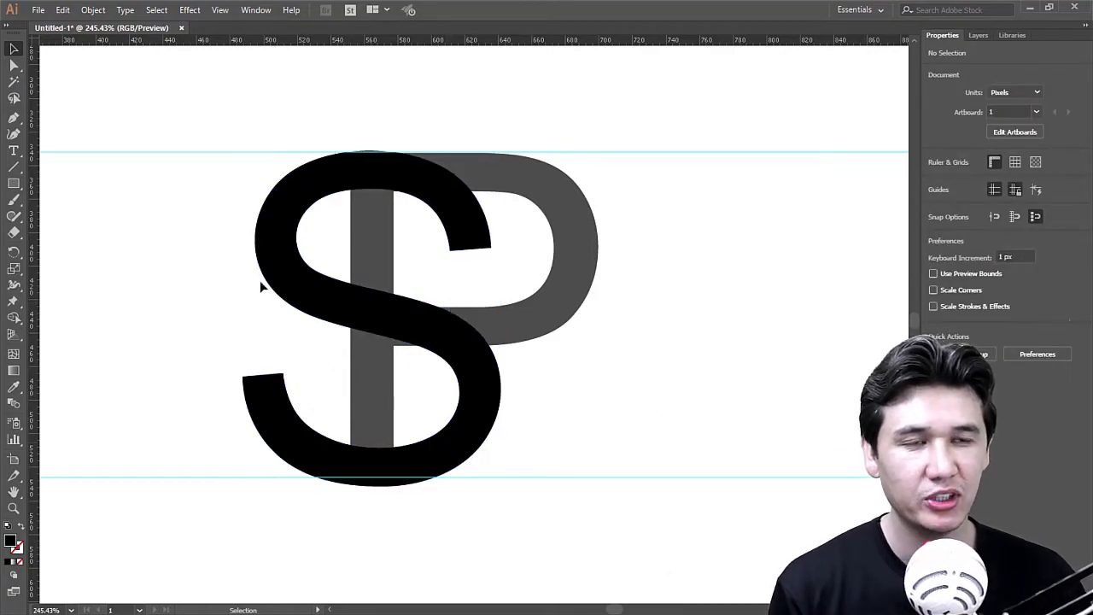
left_click_drag(405, 322, 402, 327)
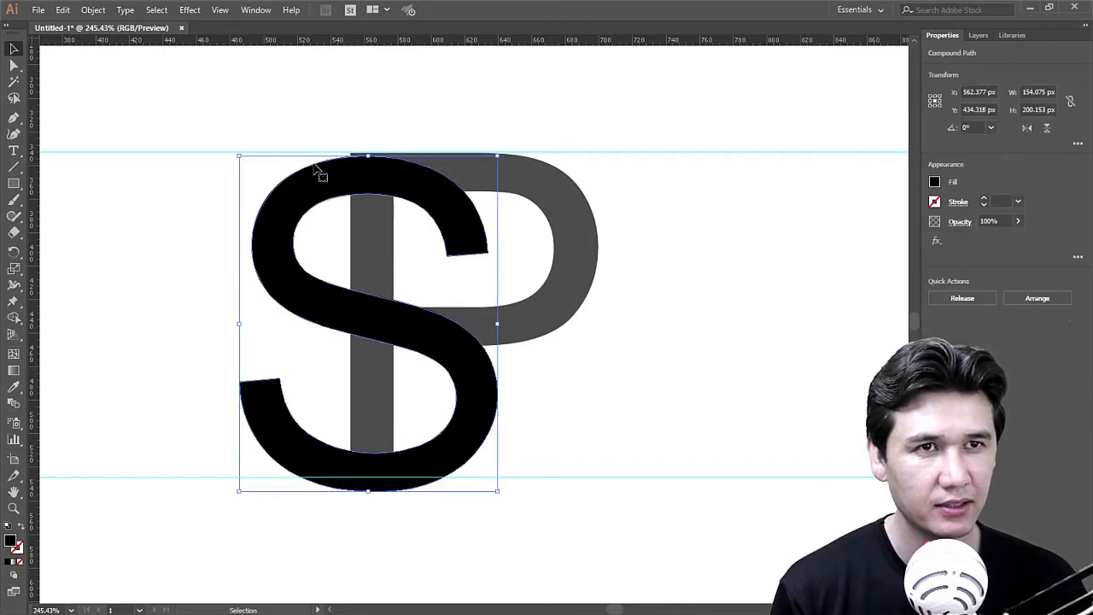
key("Right")
key("Right")
key("Up")
key("Up")
key("Up")
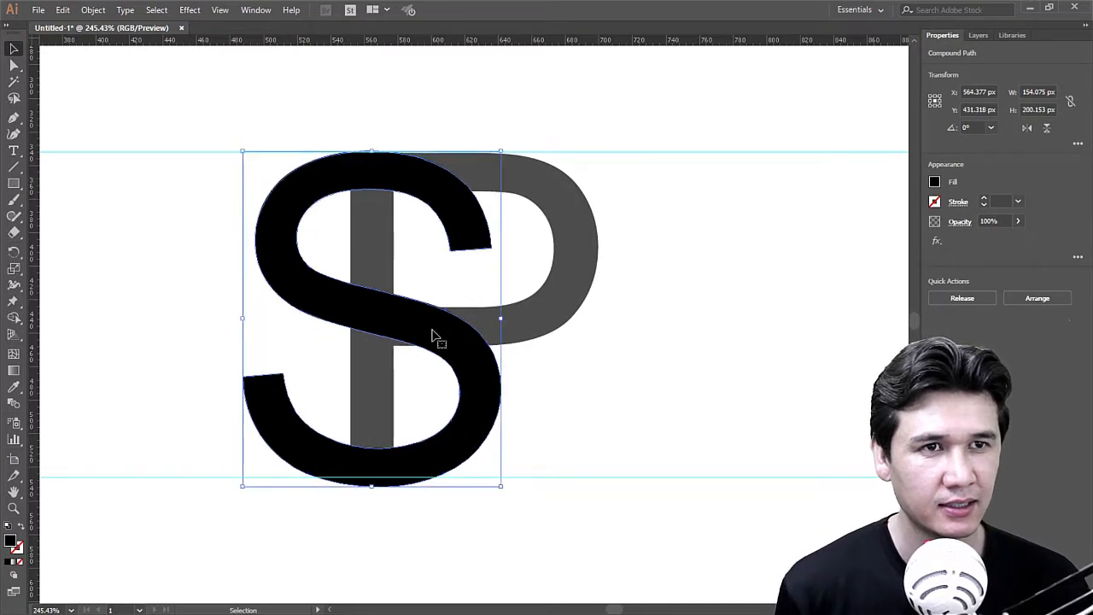
Step: Nudge the S 12 px to the left across the P's stem, keeping its vertical position
key("Left")
key("Left")
key("Left")
key("Left")
key("Left")
key("Left")
key("Left")
key("Left")
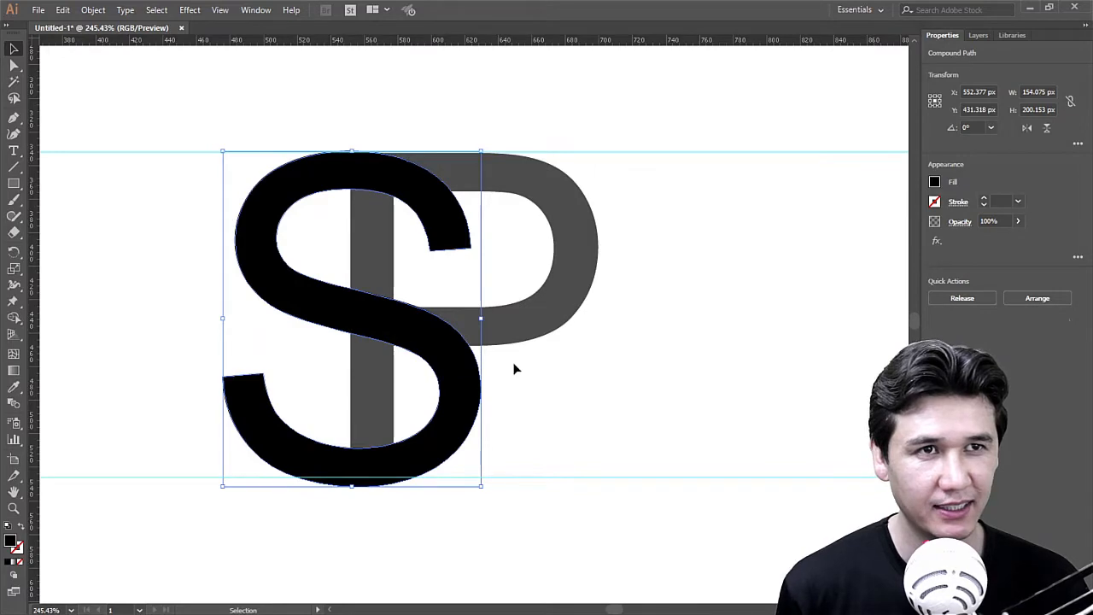
left_click(600, 374)
key("z")
left_click(409, 317, "alt")
left_click(553, 312, "alt")
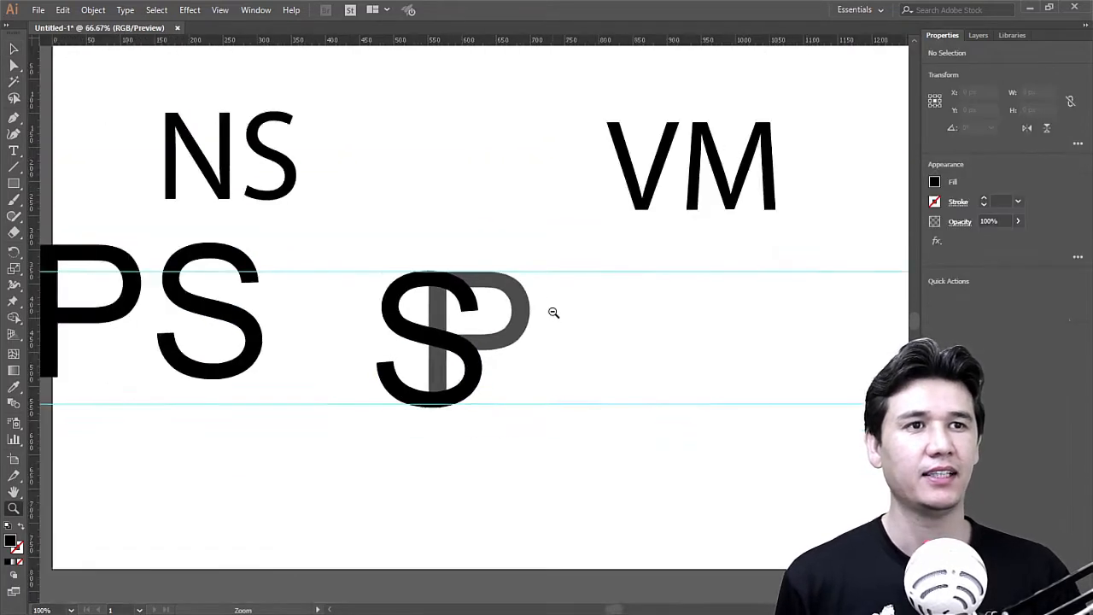
left_click(396, 338)
left_click(396, 338)
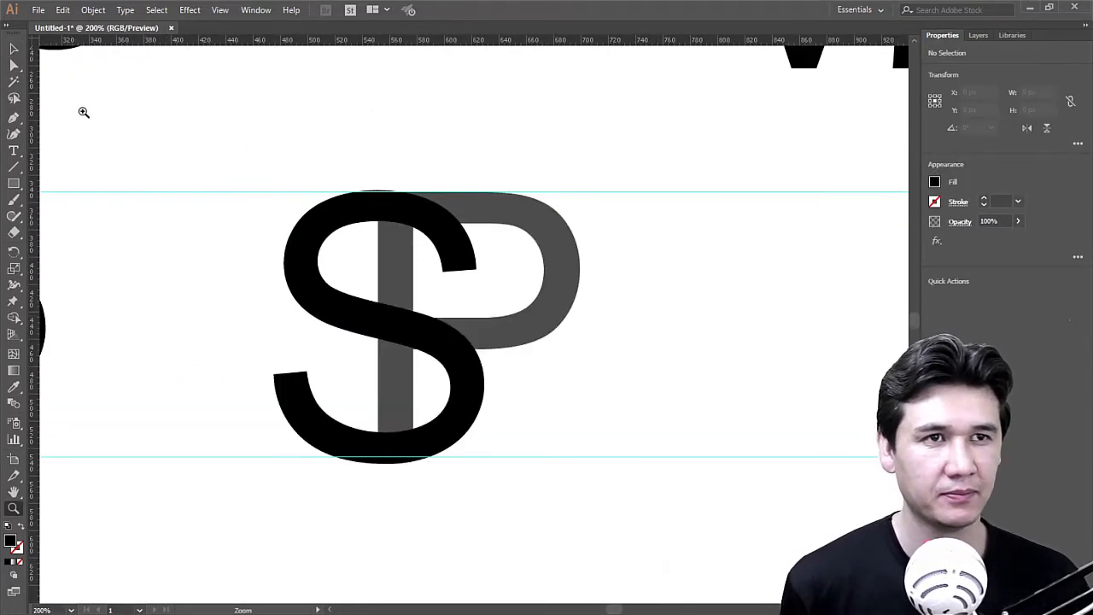
key("v")
left_click_drag(246, 432, 249, 484)
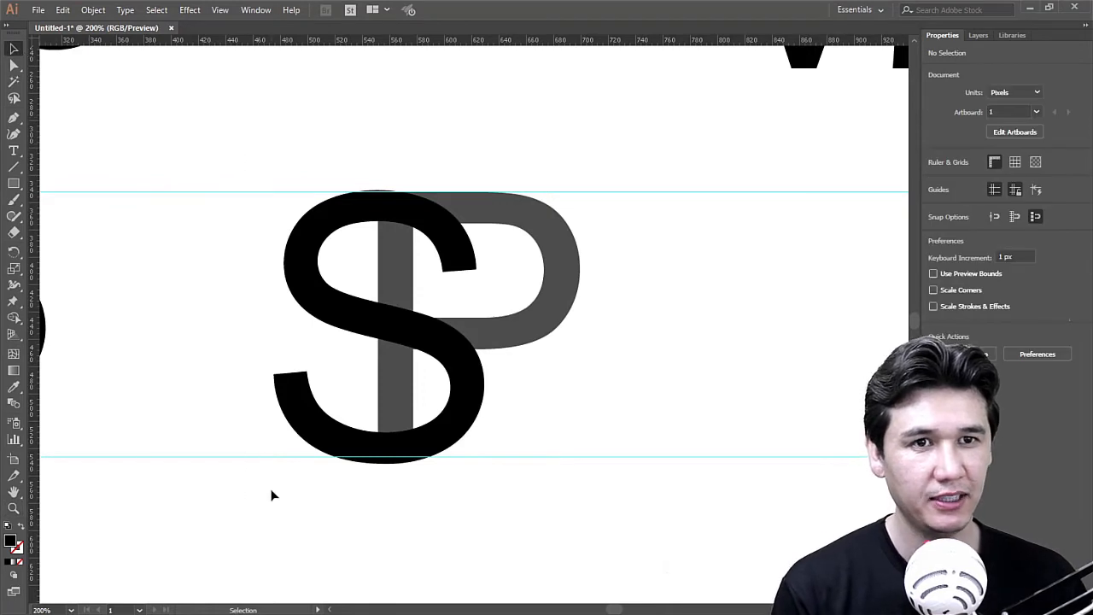
left_click_drag(220, 192, 241, 53)
scroll(373, 395, "down", 3)
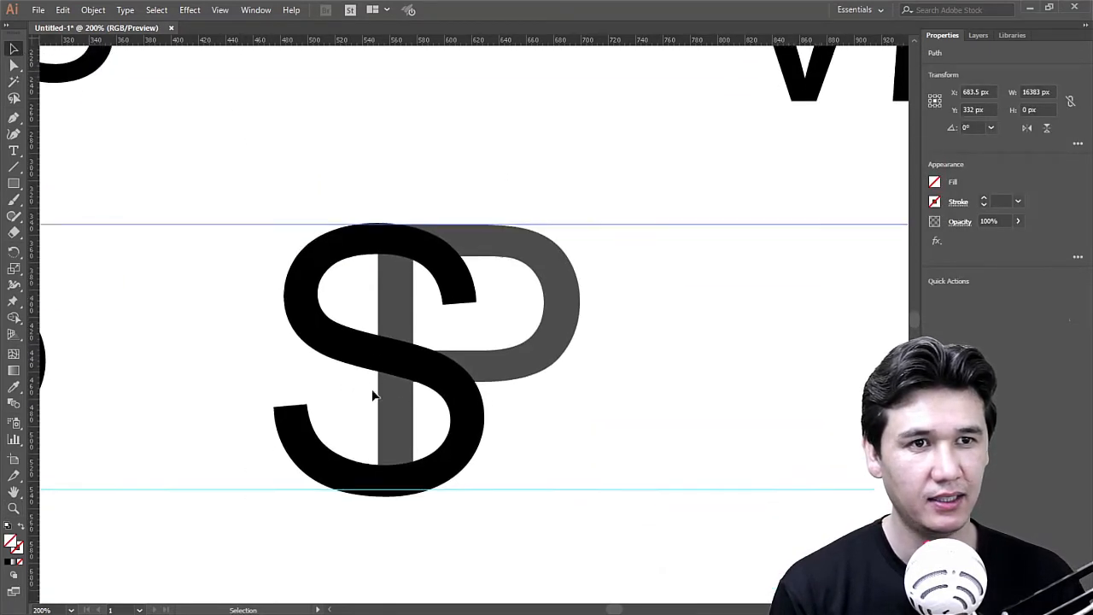
Step: Select the overlapping S and P together and split them into separate pieces with Pathfinder Divide
left_click_drag(225, 352, 621, 411)
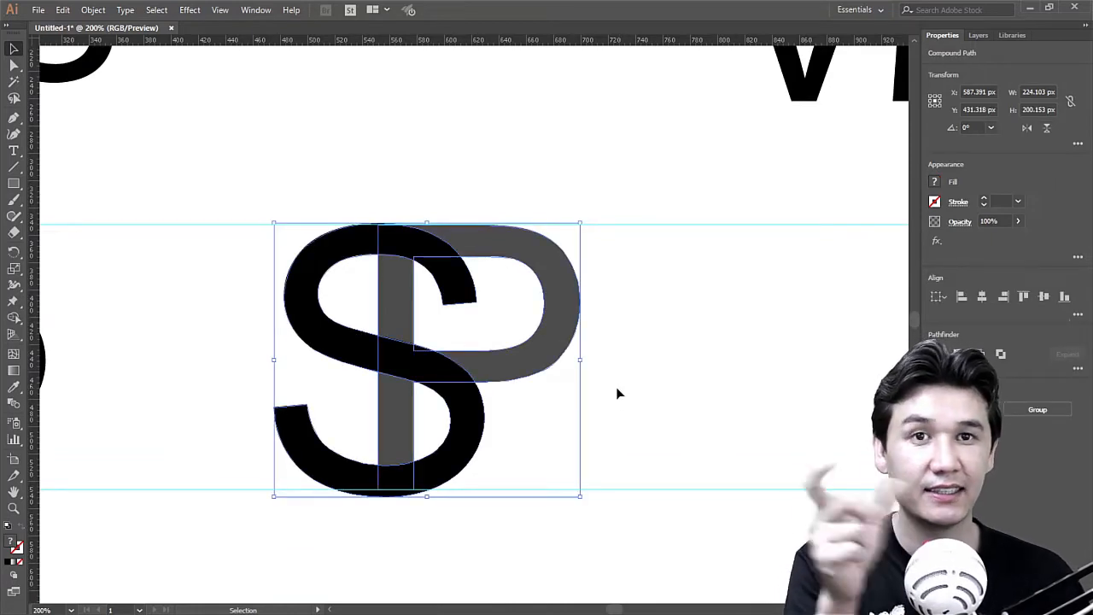
left_click(617, 387)
left_click_drag(227, 282, 688, 388)
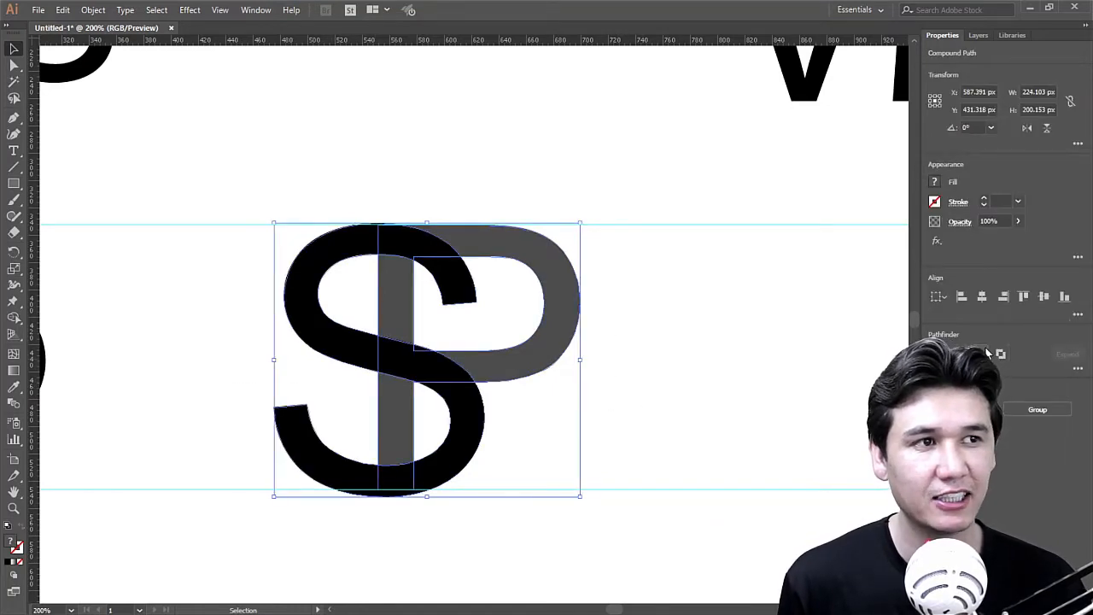
left_click(1077, 368)
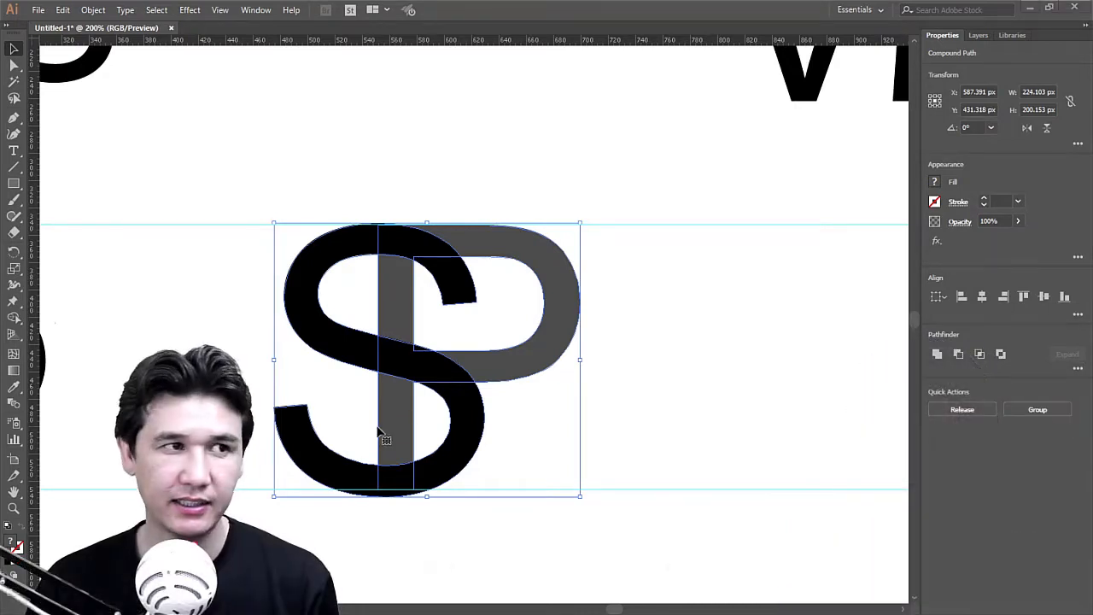
left_click(1077, 368)
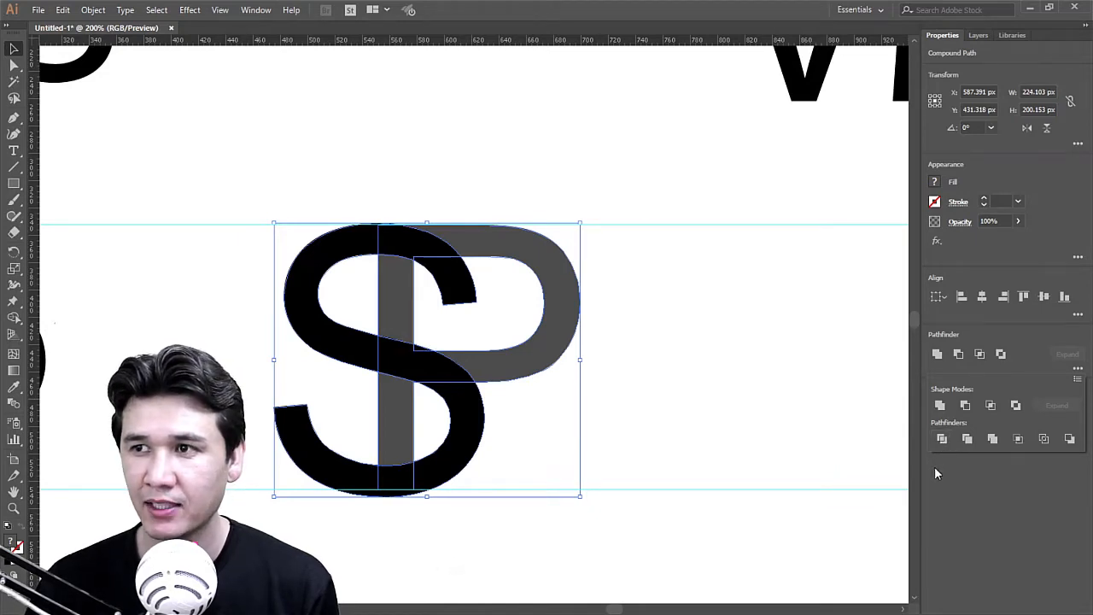
left_click(701, 345)
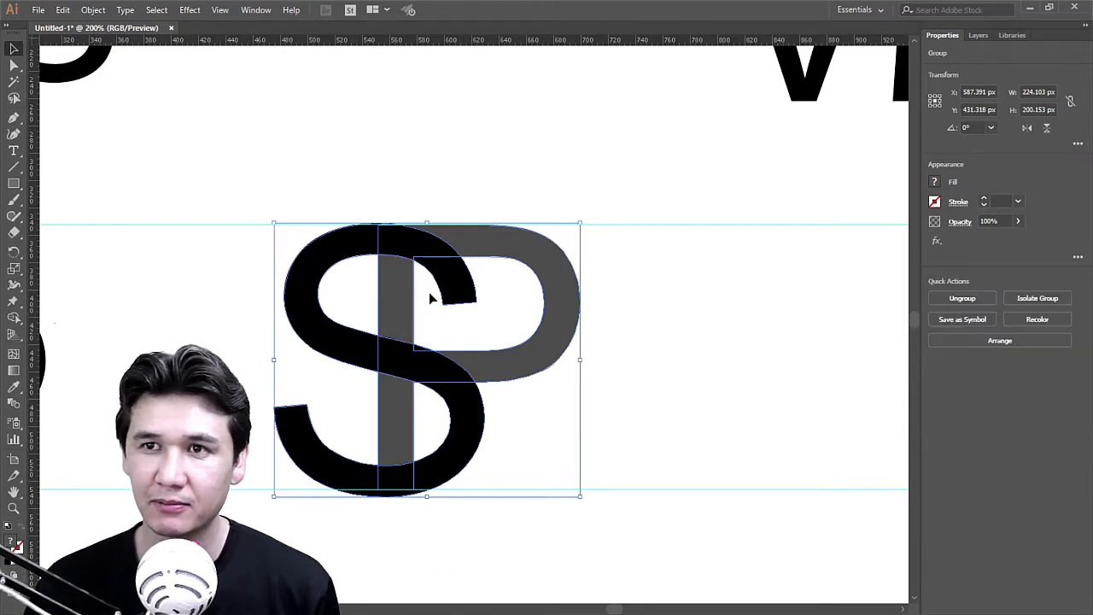
Step: Deselect the divided monogram and delete both horizontal guides
left_click(634, 340)
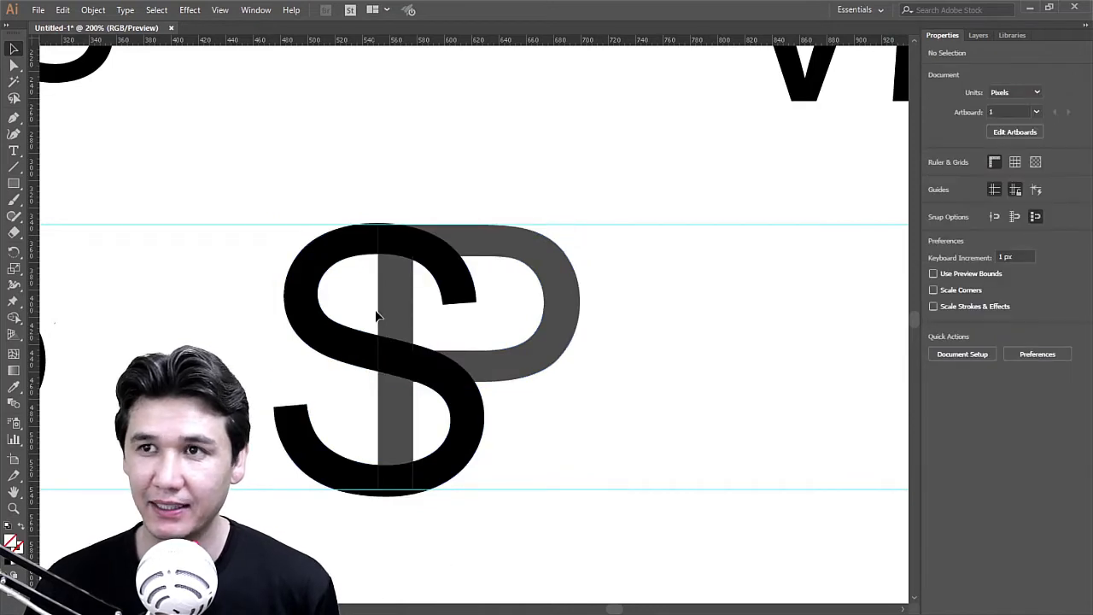
left_click_drag(668, 546, 674, 585)
key("Delete")
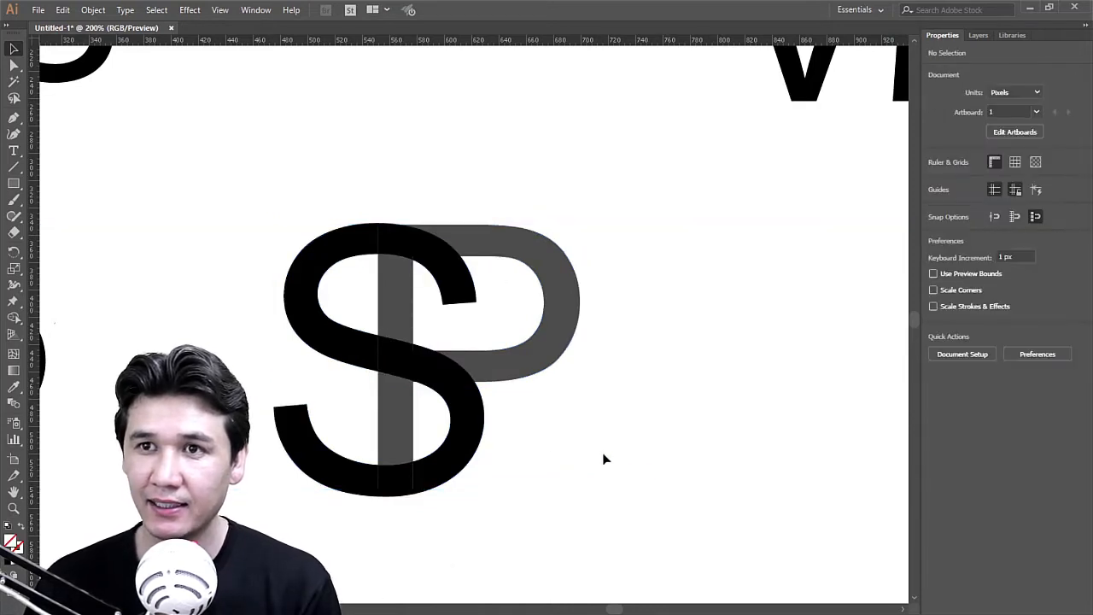
Step: Pull individual divided pieces of the upper S away with Direct Selection, undoing each move
key("z")
left_click_drag(200, 168, 700, 532)
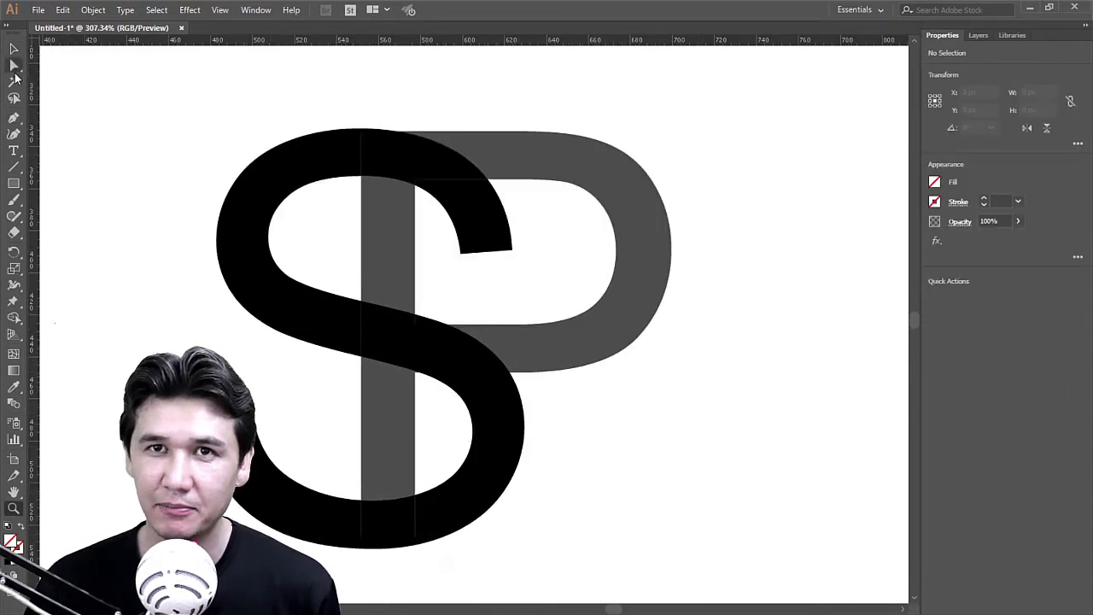
left_click(14, 68)
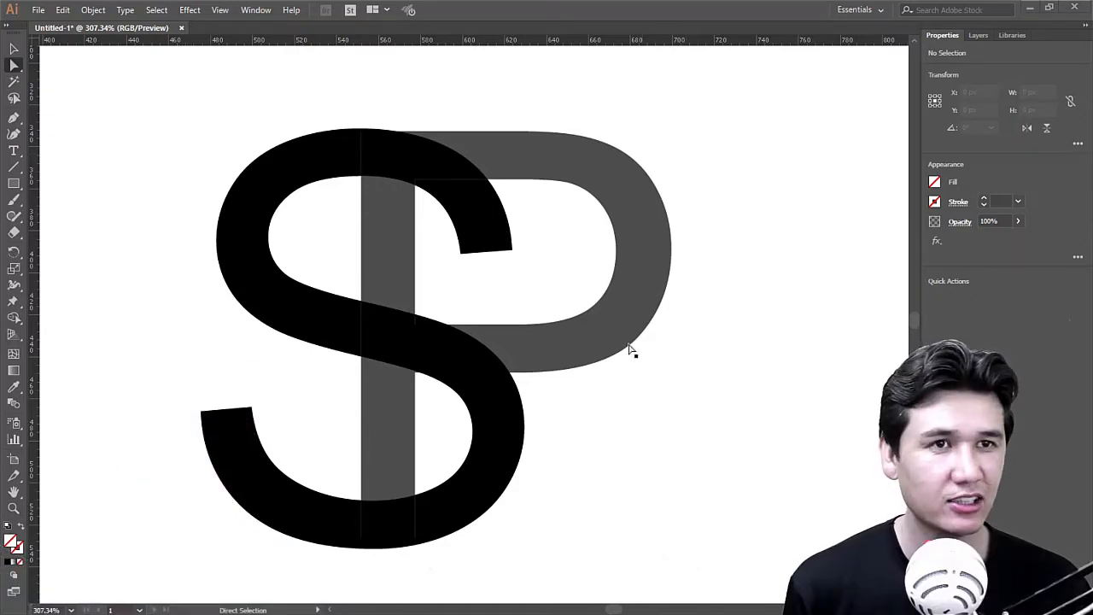
left_click(404, 166)
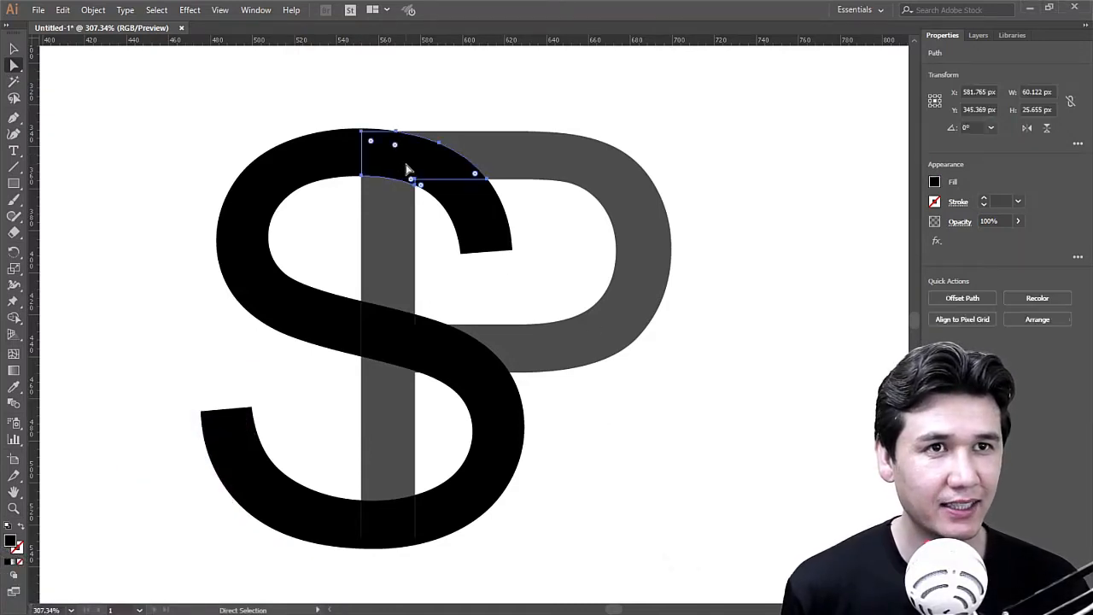
left_click_drag(404, 166, 430, 98)
key("ctrl+z")
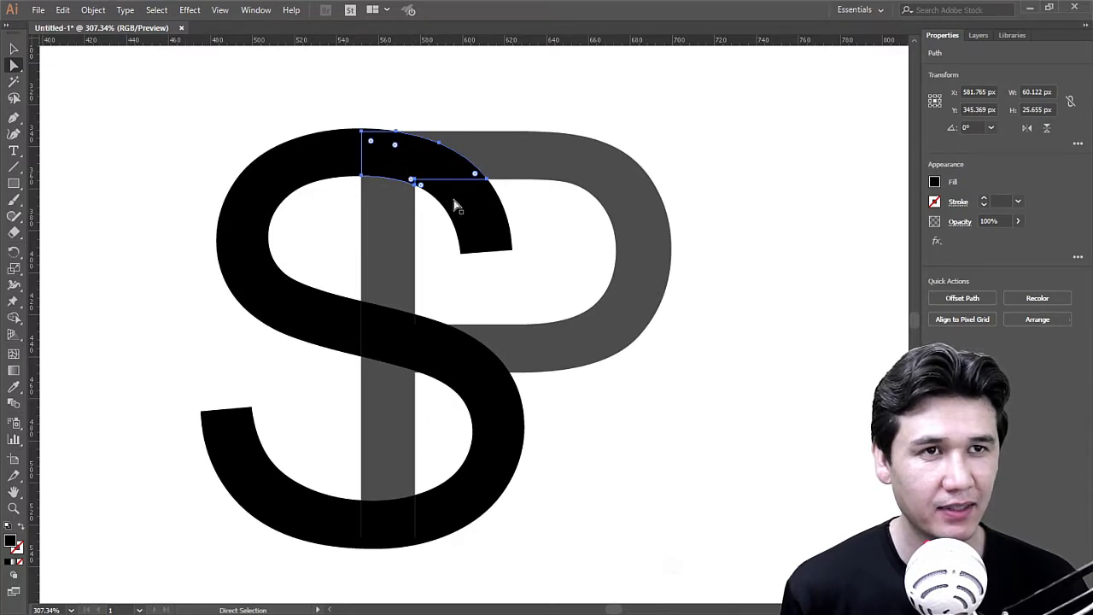
left_click_drag(474, 210, 547, 262)
key("ctrl+z")
left_click_drag(480, 220, 559, 254)
key("ctrl+z")
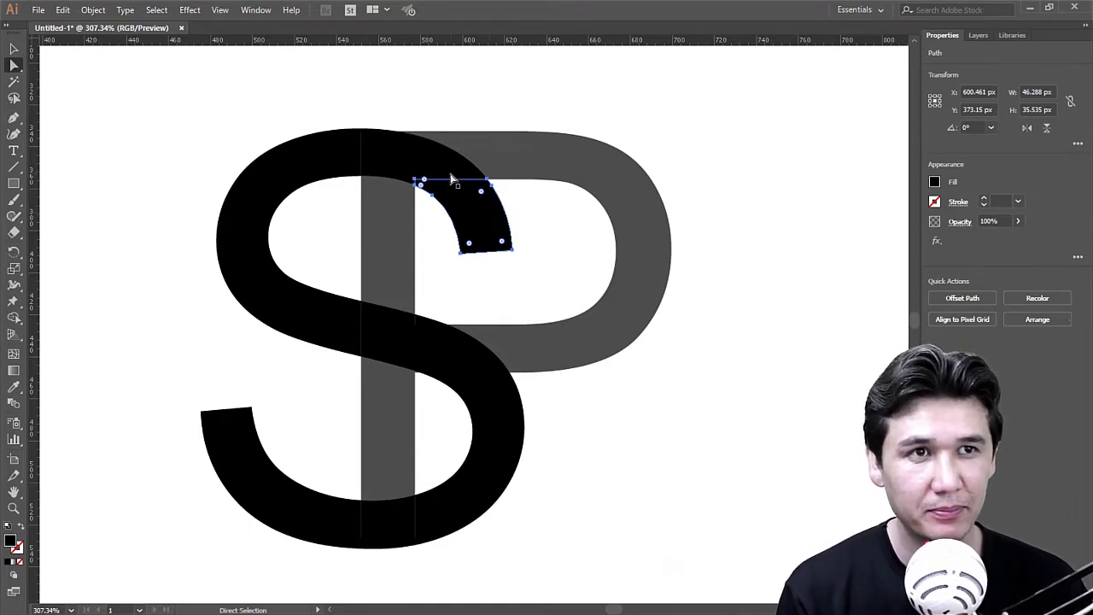
left_click_drag(357, 151, 300, 130)
key("ctrl+z")
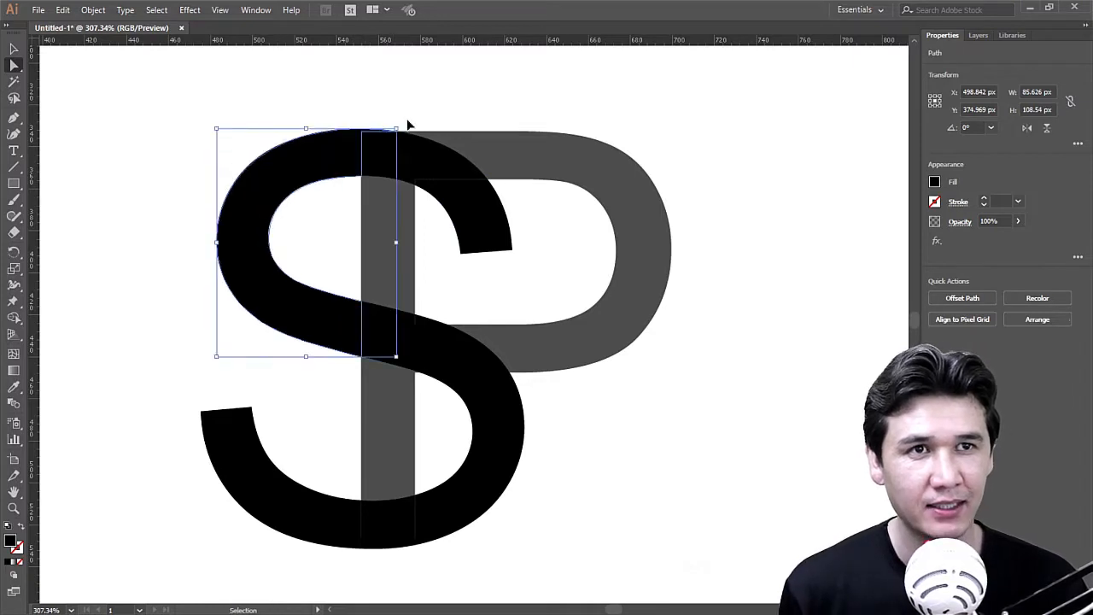
Step: Delete the piece of the S's upper terminal that hangs inside the P's bowl
left_click(414, 108)
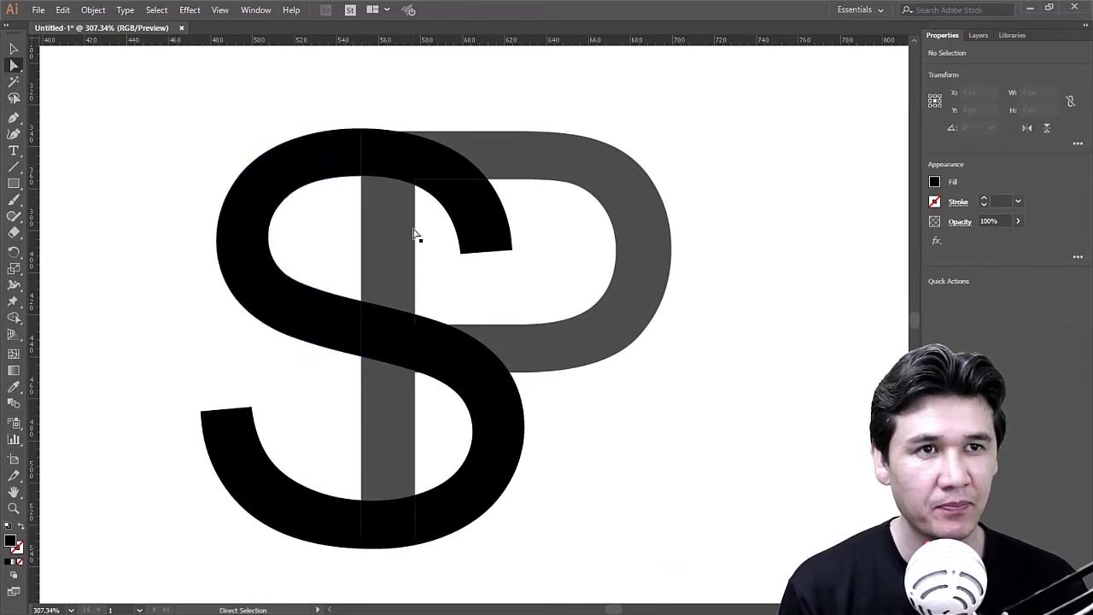
left_click(484, 242)
key("Delete")
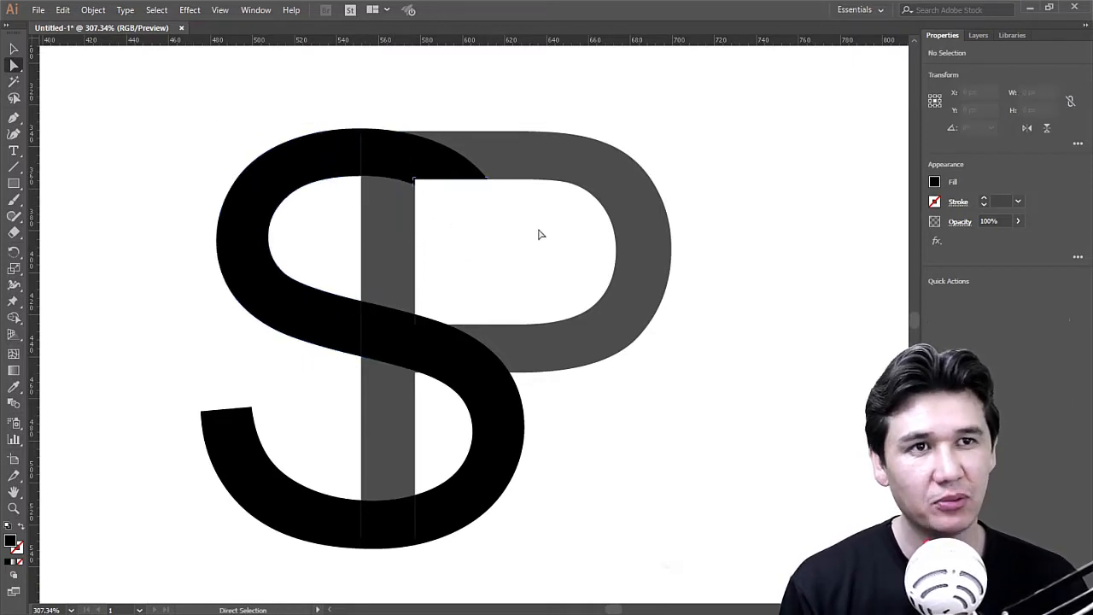
Step: Recolour the overlap piece at the S's upper terminal with the P's dark grey fill using the Eyedropper, and deselect it
left_click(422, 159)
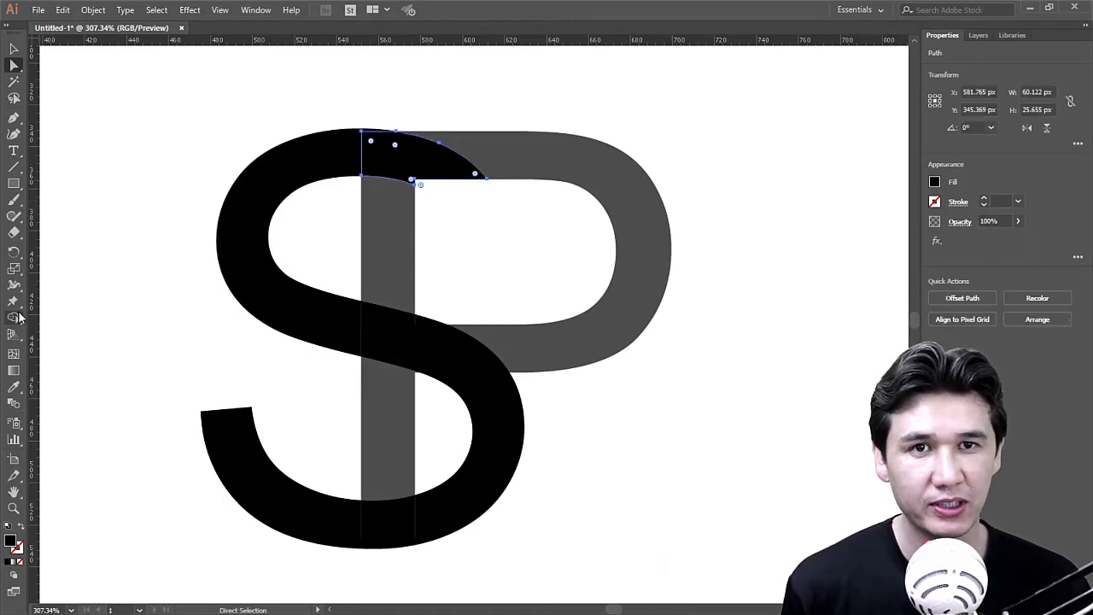
left_click(14, 385)
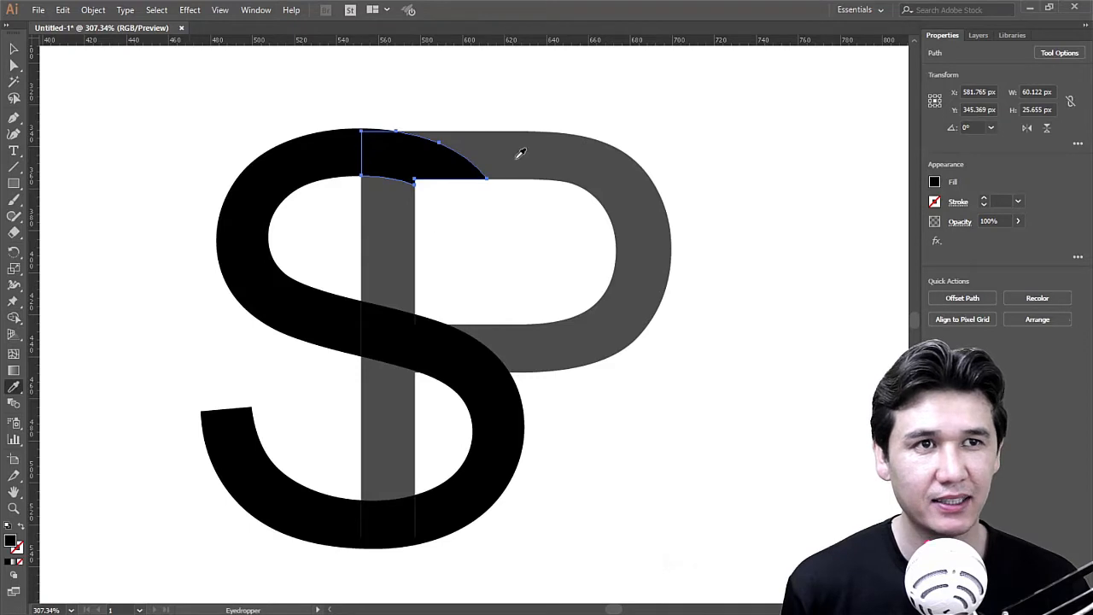
left_click(516, 157)
left_click(14, 65)
left_click(219, 95)
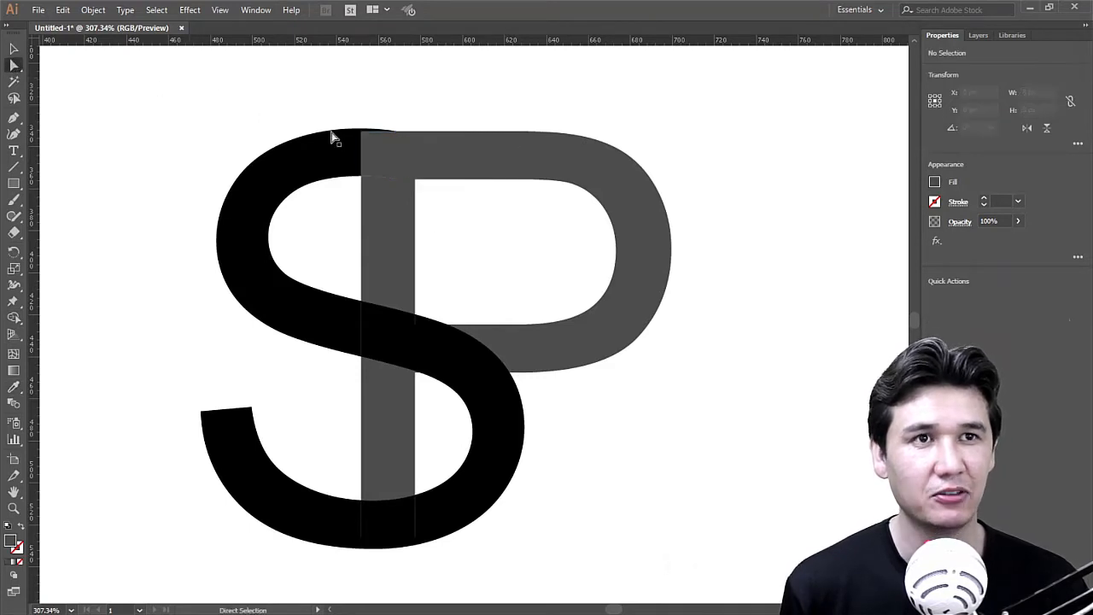
Step: Recolour the overlap piece at the top of the monogram with the S's black fill using the Eyedropper
key("z")
left_click(532, 238, "alt")
left_click(532, 239, "alt")
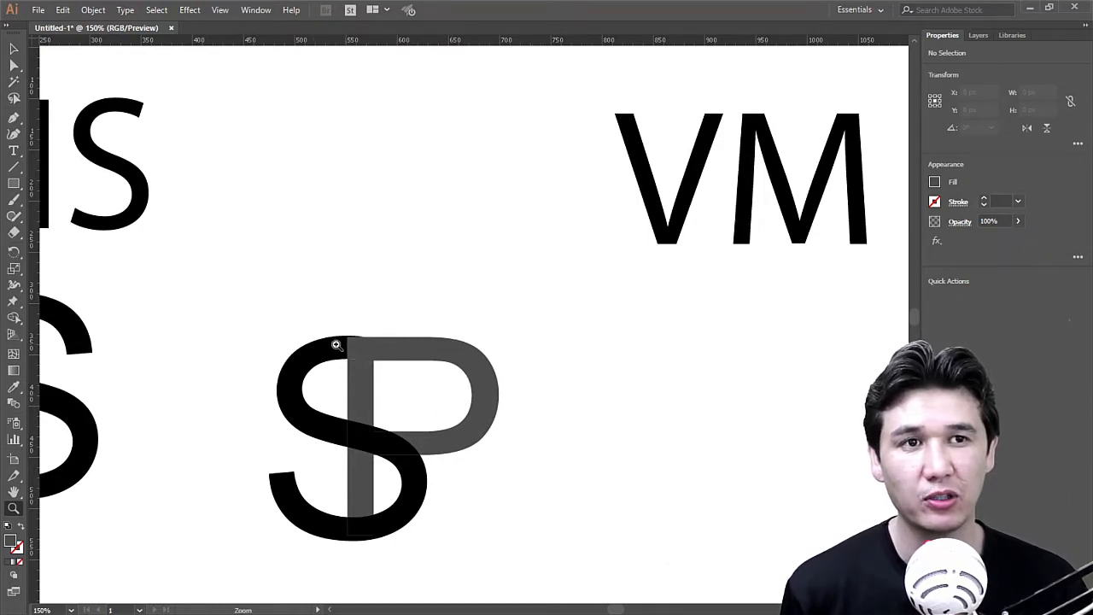
left_click(423, 387)
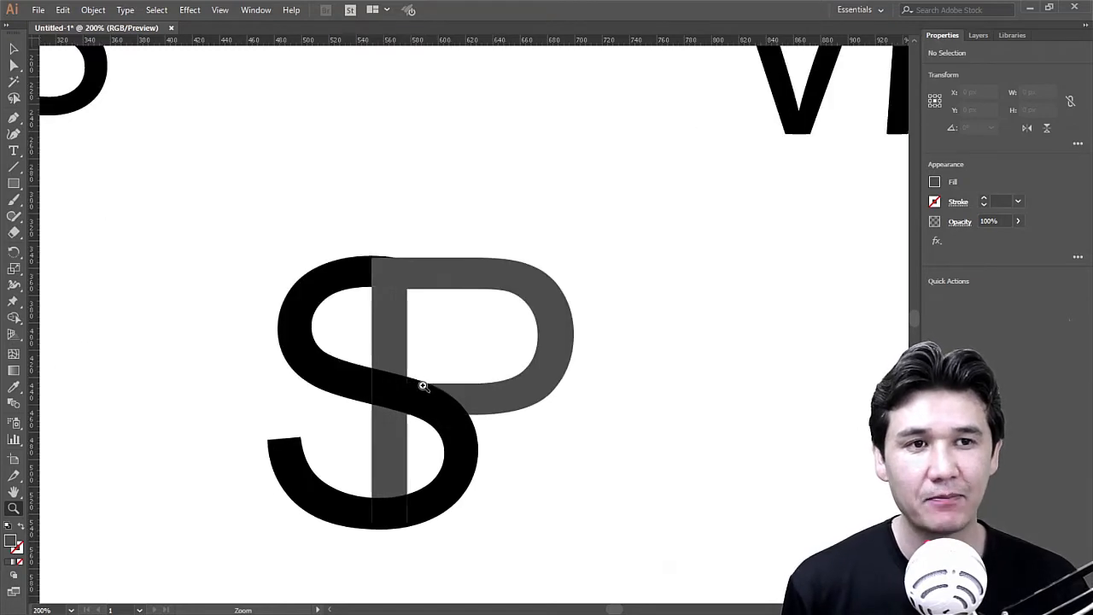
left_click(460, 359)
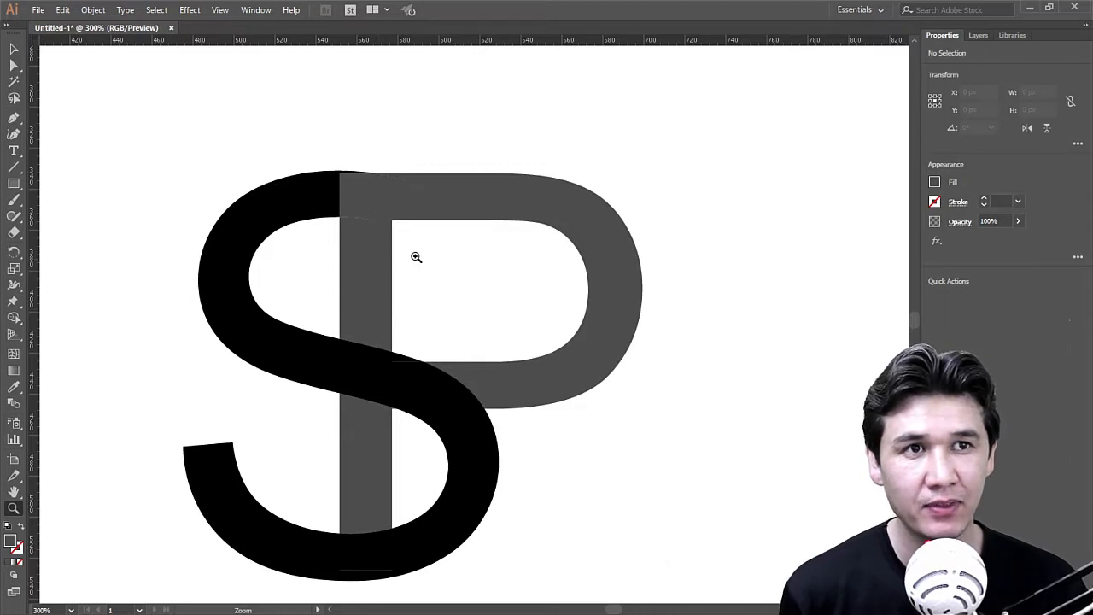
key("a")
left_click(363, 196)
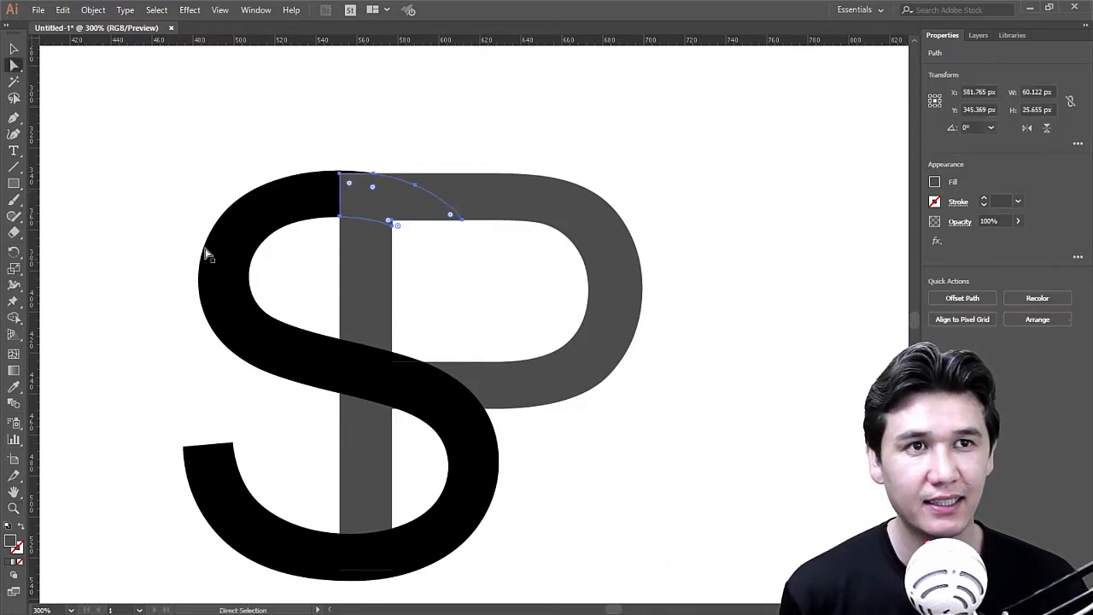
left_click(12, 385)
left_click(293, 185)
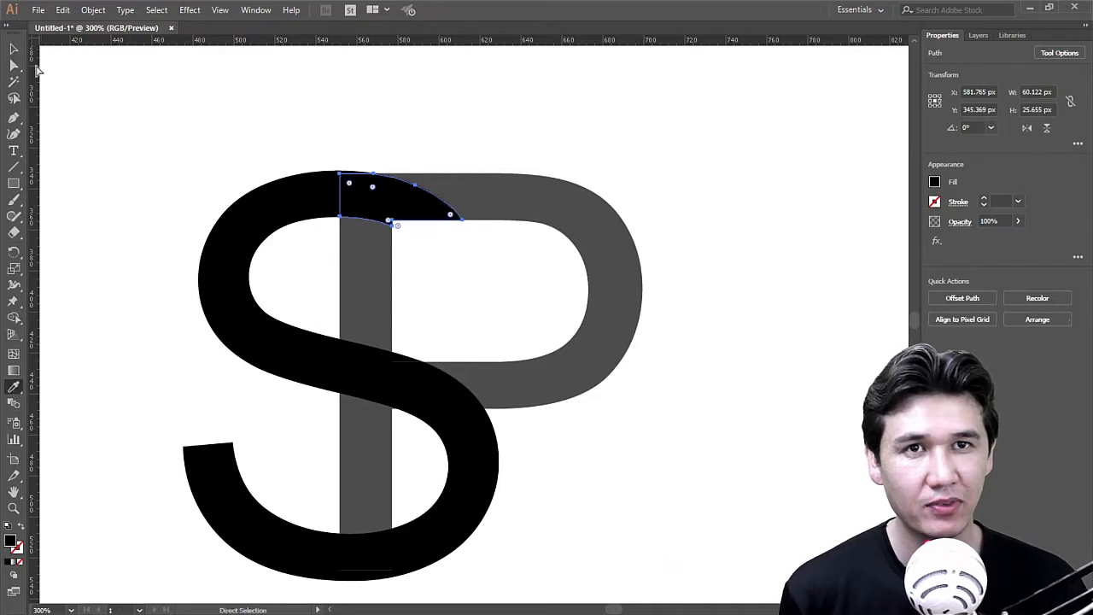
left_click(13, 65)
left_click(158, 97)
Step: Undo the black recolour of the top overlap piece and deselect it
key("z")
left_click(464, 307, "alt")
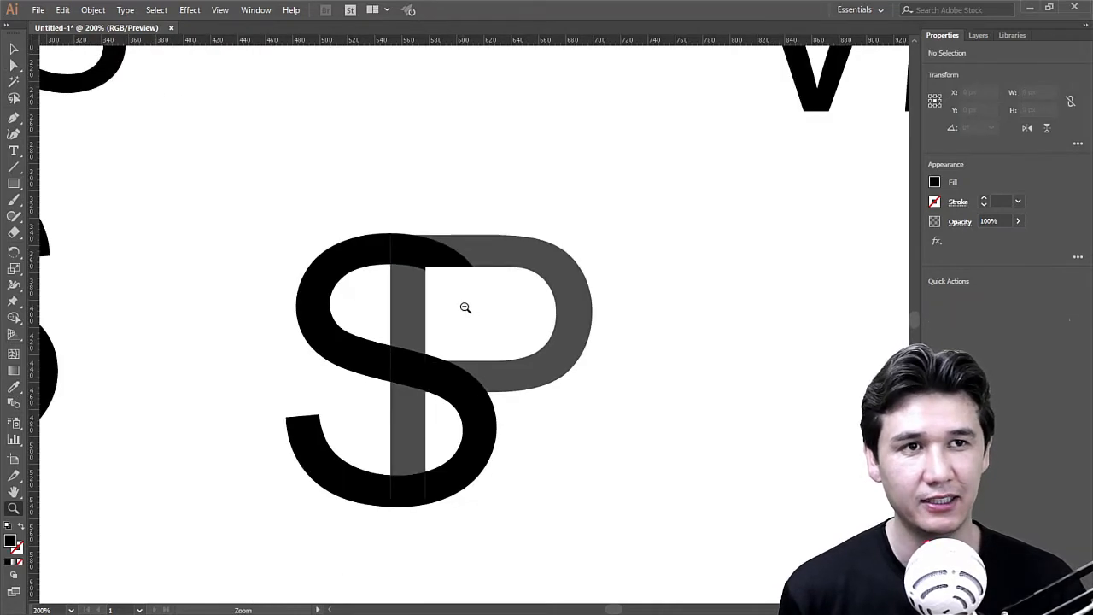
left_click(429, 312, "alt")
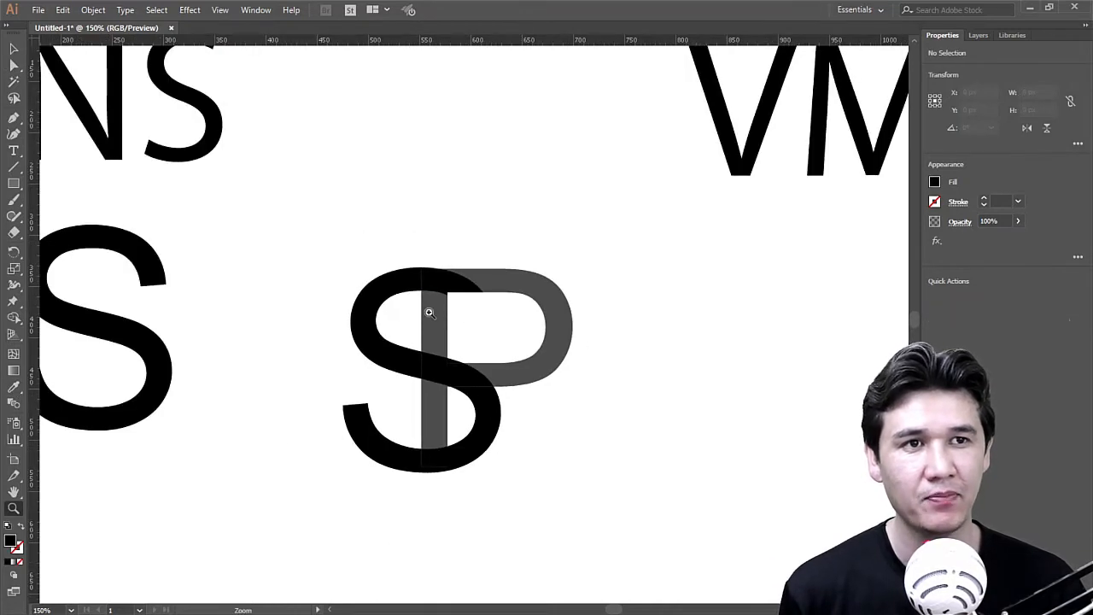
key("ctrl+z")
left_click(480, 325)
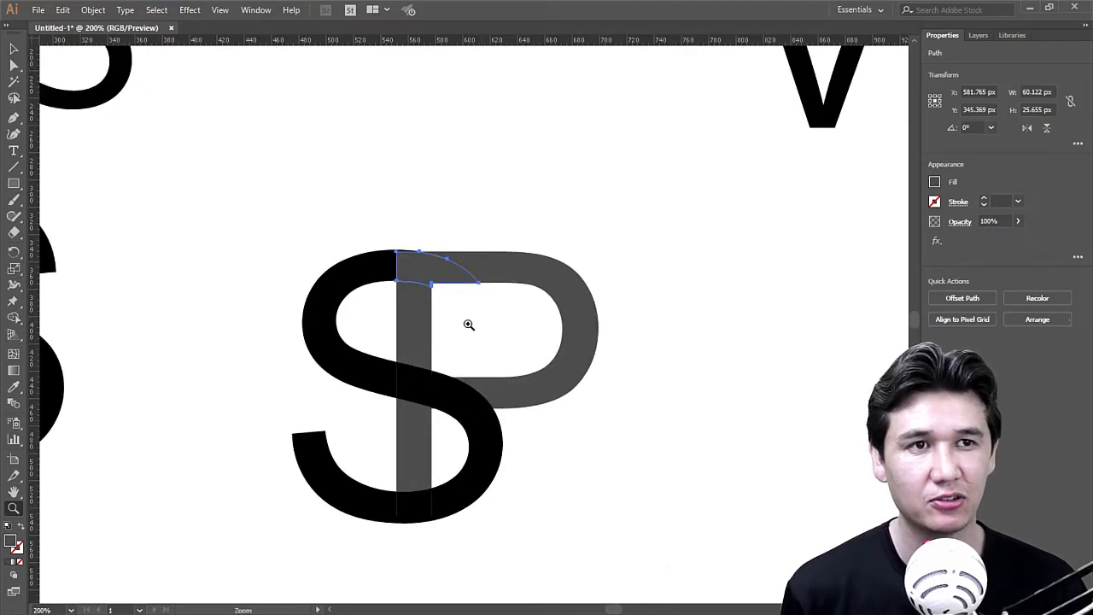
left_click(494, 332)
left_click(16, 68)
left_click(96, 129)
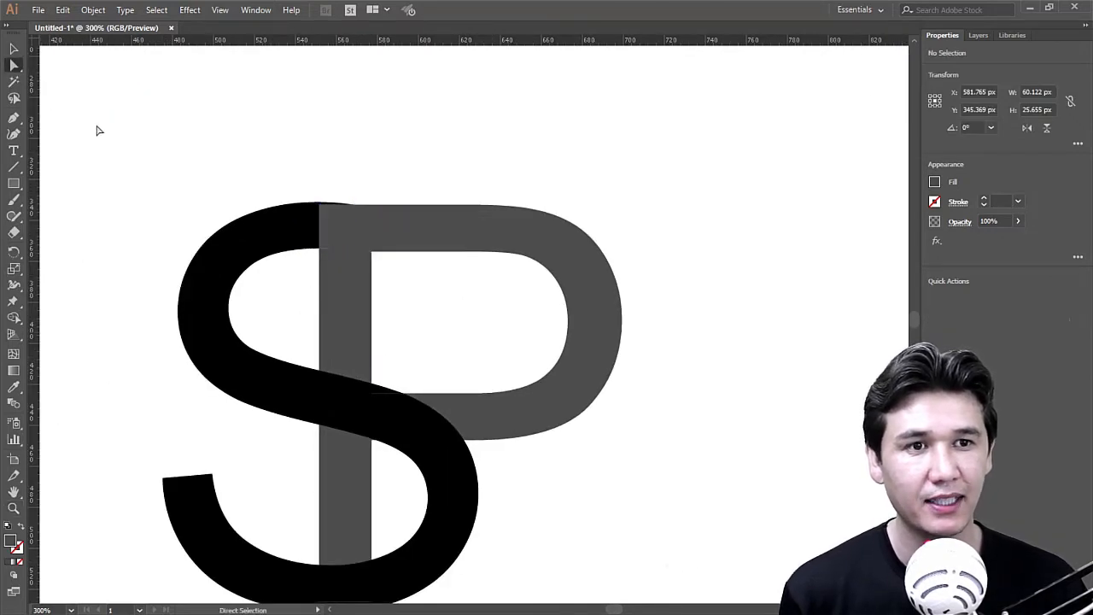
Step: Recolour the piece where the P's stem crosses the S's lower curve with the stem's grey using the Eyedropper, and deselect it
key("z")
left_click(524, 465, "alt")
left_click_drag(476, 396, 464, 280)
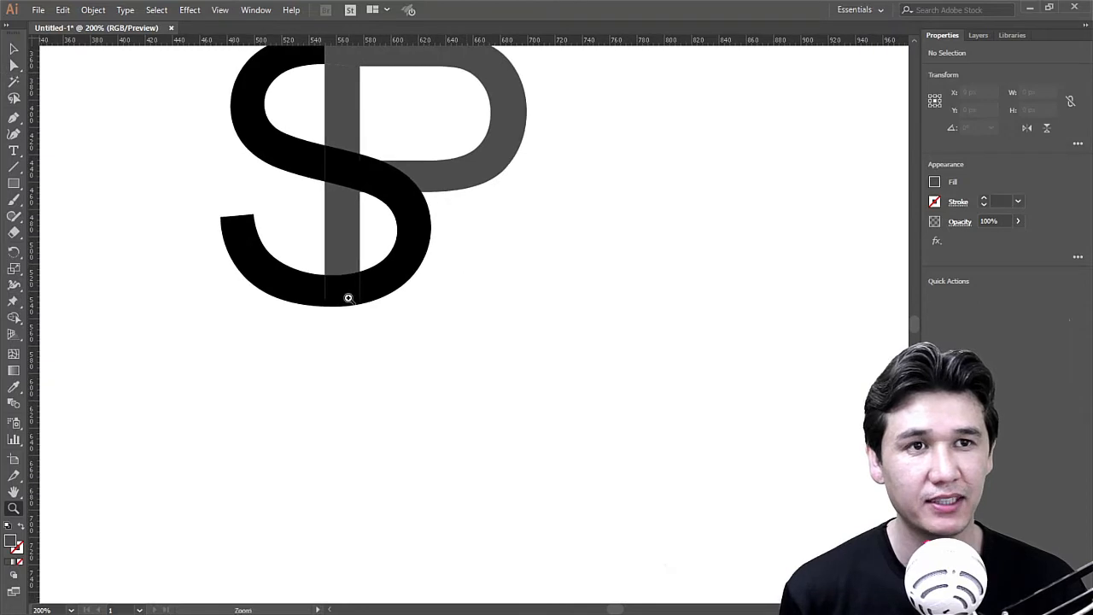
left_click(359, 258)
left_click(515, 349)
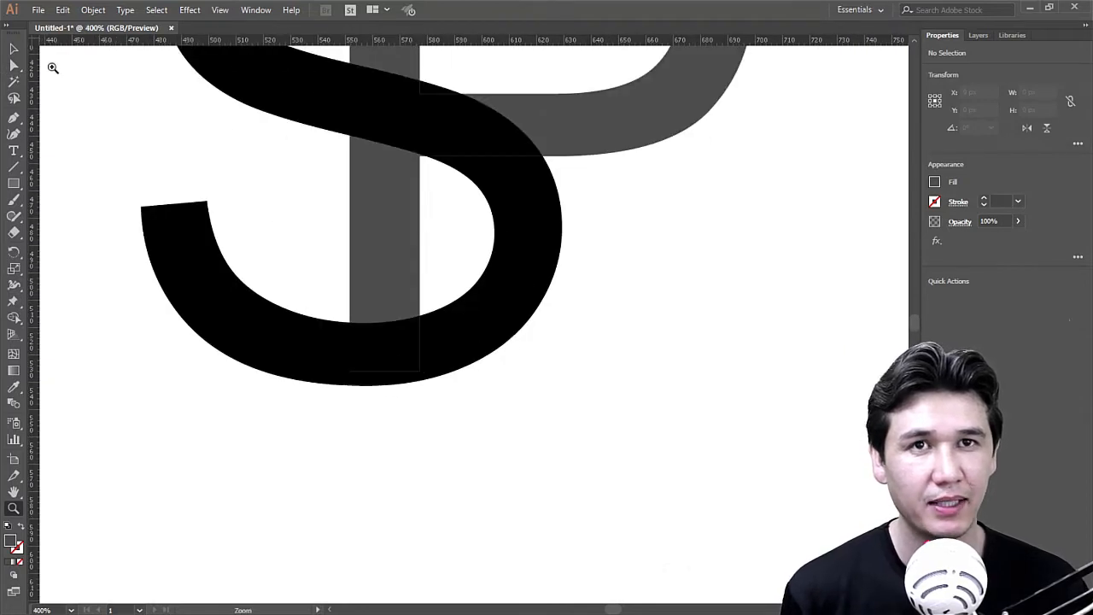
left_click(14, 65)
left_click(386, 350)
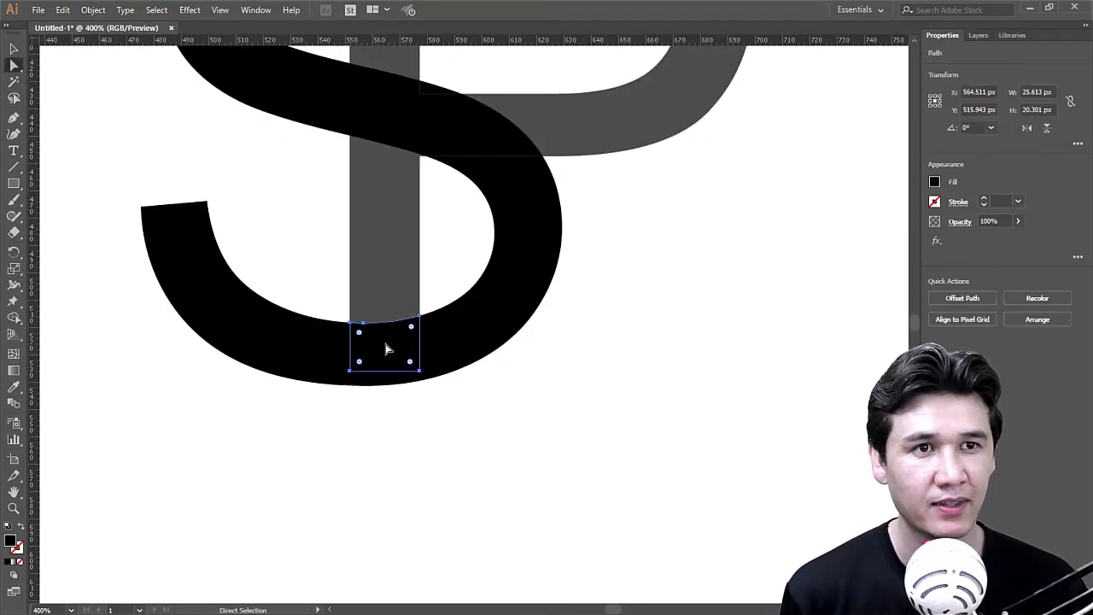
left_click(13, 386)
left_click(388, 270)
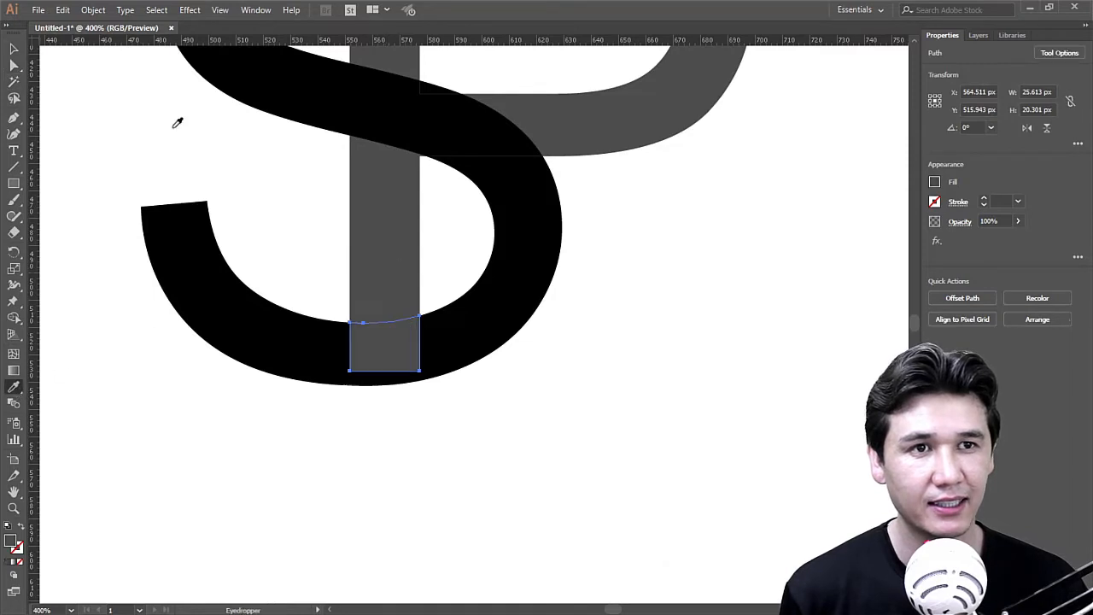
left_click(12, 66)
left_click(180, 166)
Step: Select the grey top overlap piece together with the P's bowl, pull them away from the S and undo the move
key("z")
left_click(520, 306, "alt")
left_click(520, 306, "alt")
left_click(520, 305, "alt")
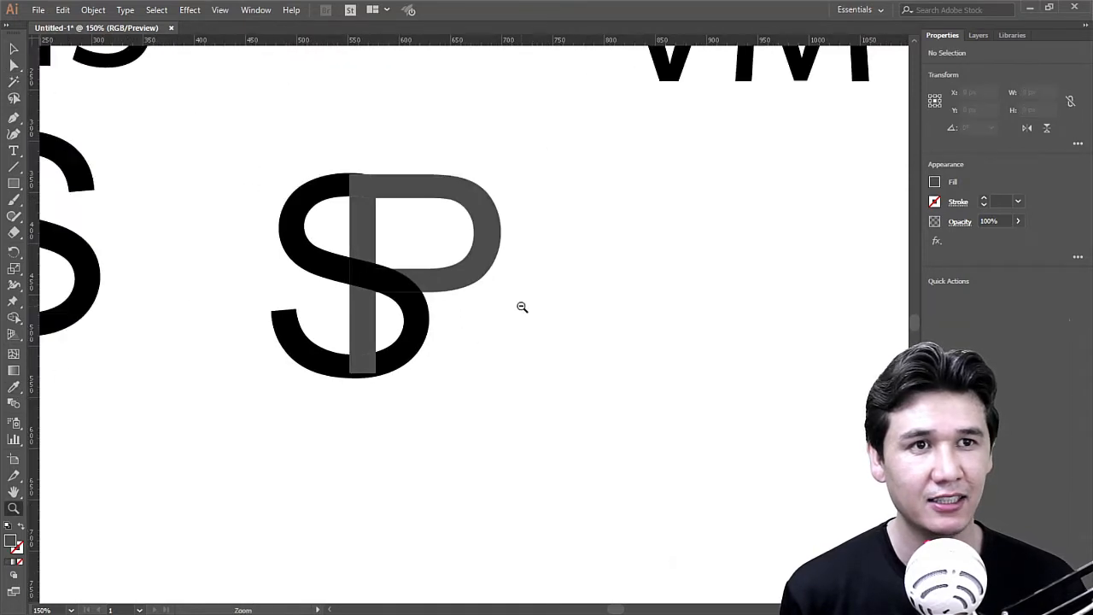
left_click(520, 306, "alt")
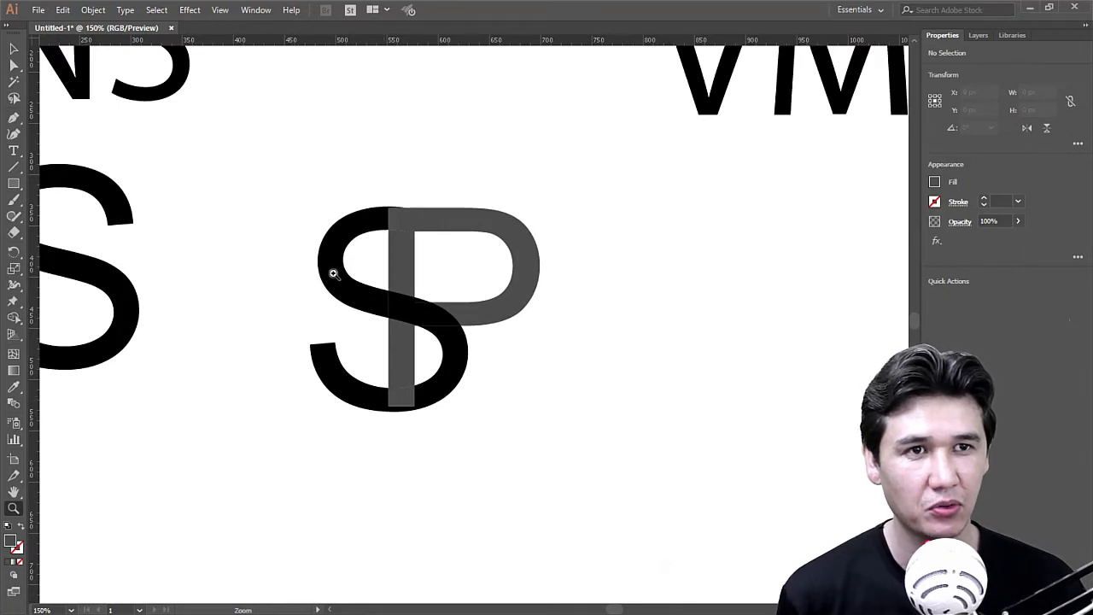
left_click(424, 257)
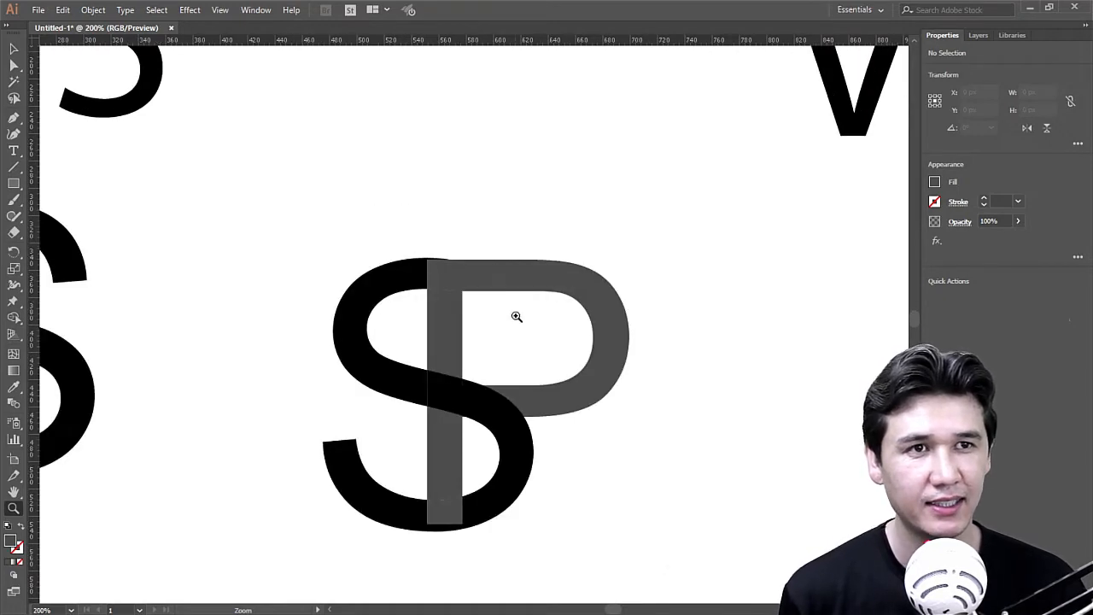
left_click(515, 315)
left_click(516, 315)
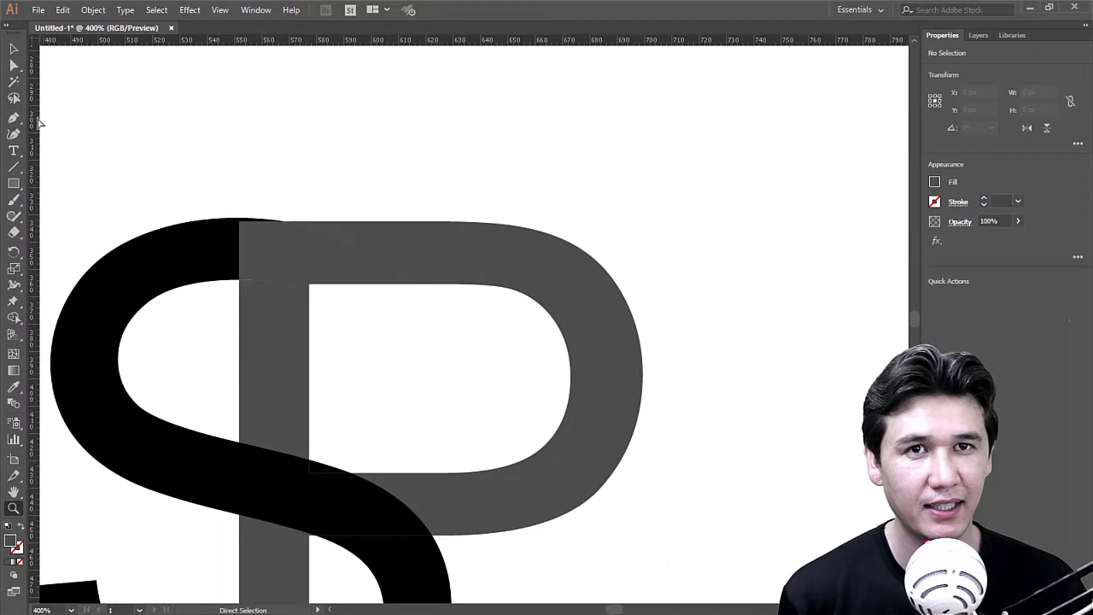
left_click(12, 66)
left_click(300, 262)
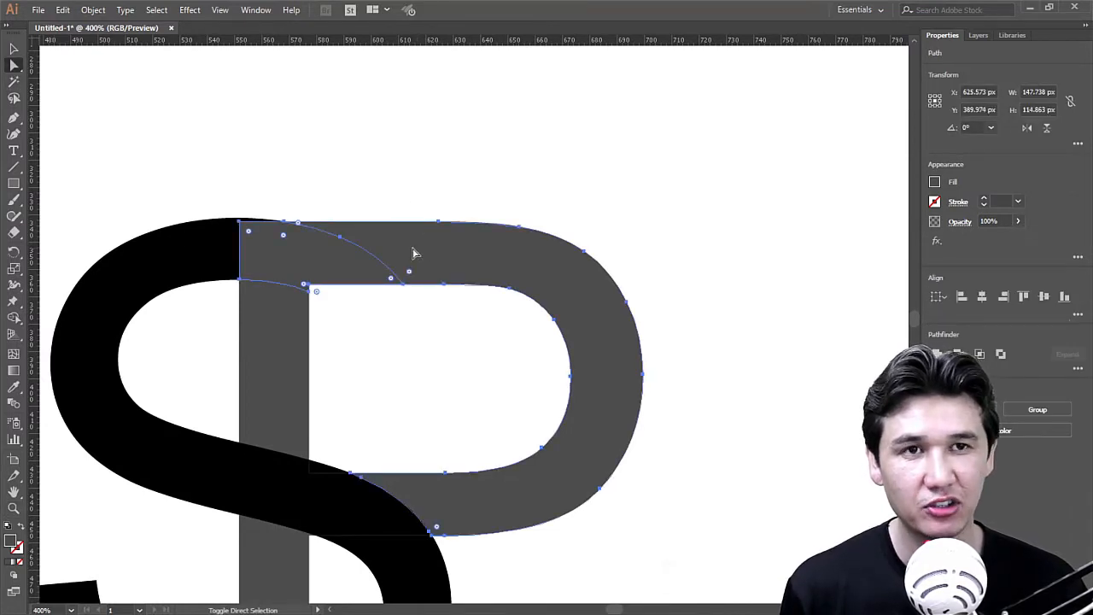
left_click_drag(475, 275, 586, 161)
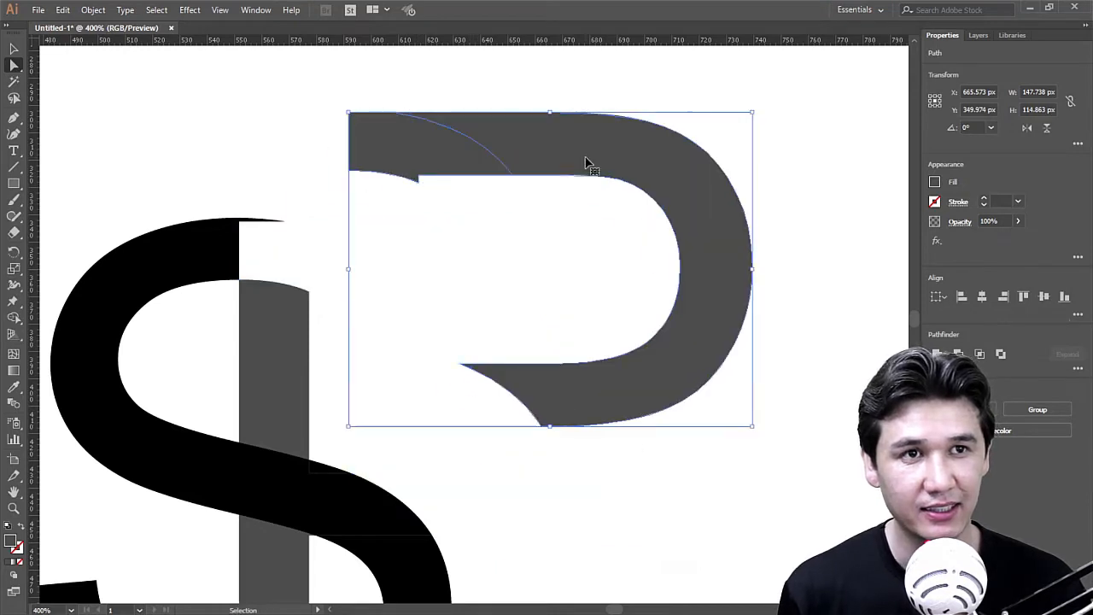
key("ctrl+z")
Step: Add the remaining grey stem pieces to the selection, pull the whole P away from the S and undo the move
left_click(273, 351, "shift")
scroll(273, 350, "down", 2)
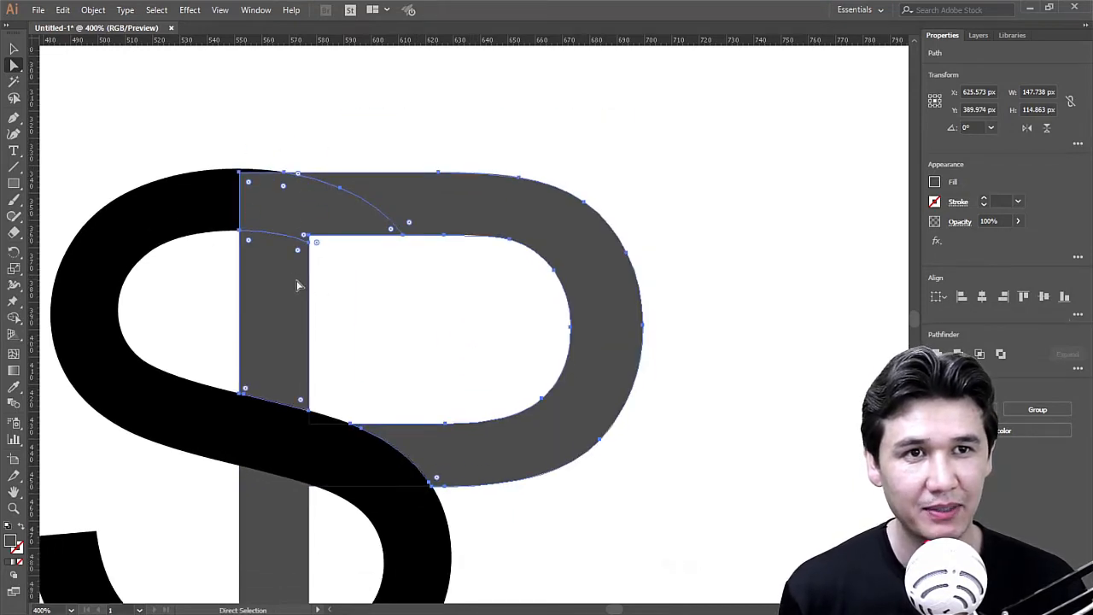
scroll(286, 333, "down", 3)
left_click(273, 381, "shift")
left_click(273, 555, "shift")
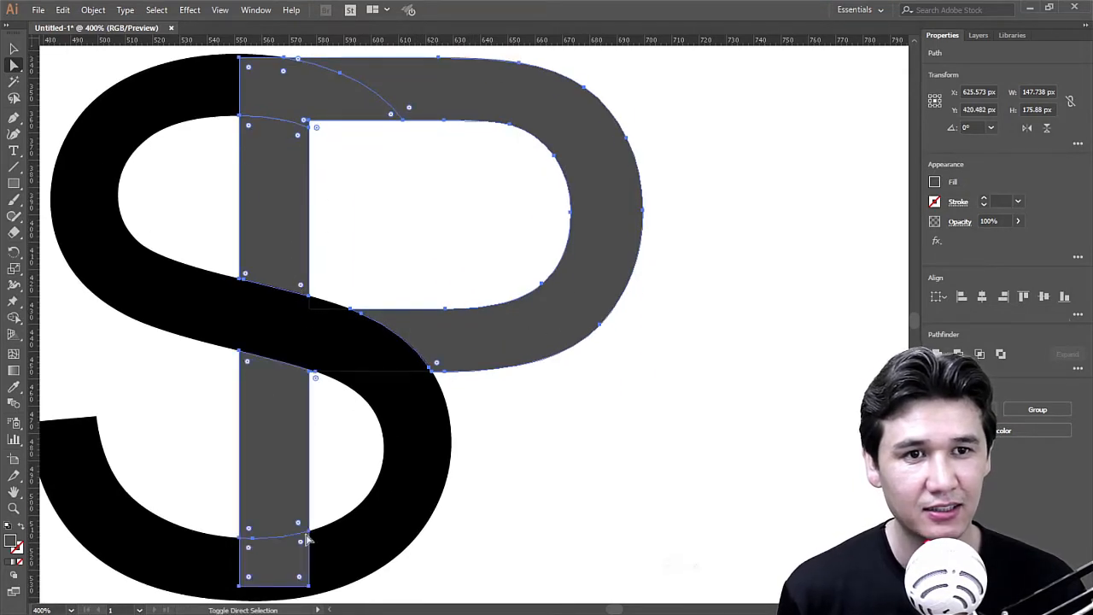
left_click_drag(541, 325, 746, 322)
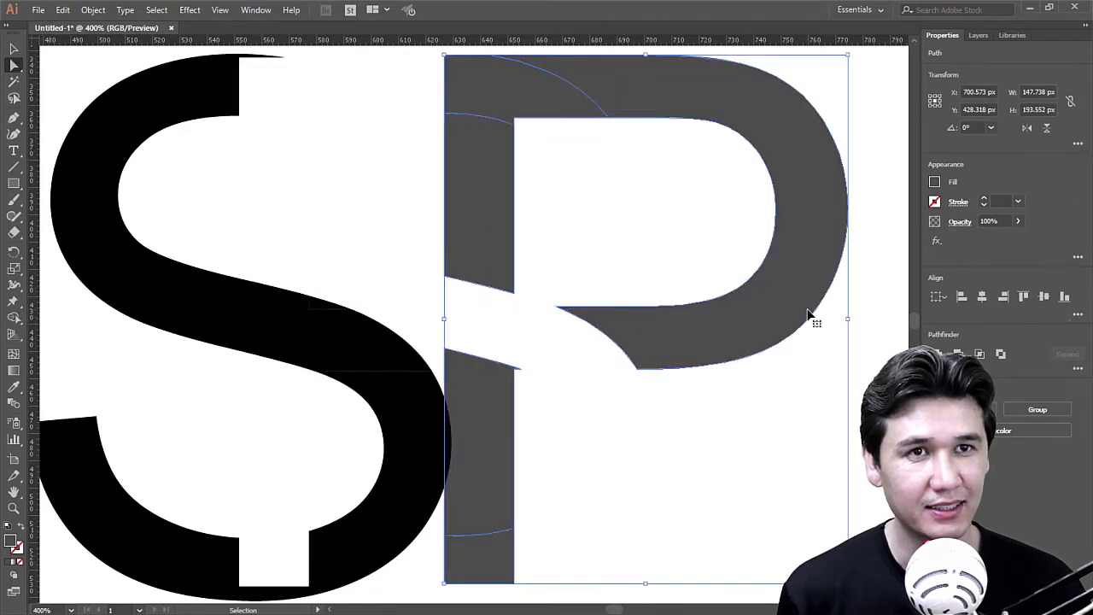
key("ctrl+z")
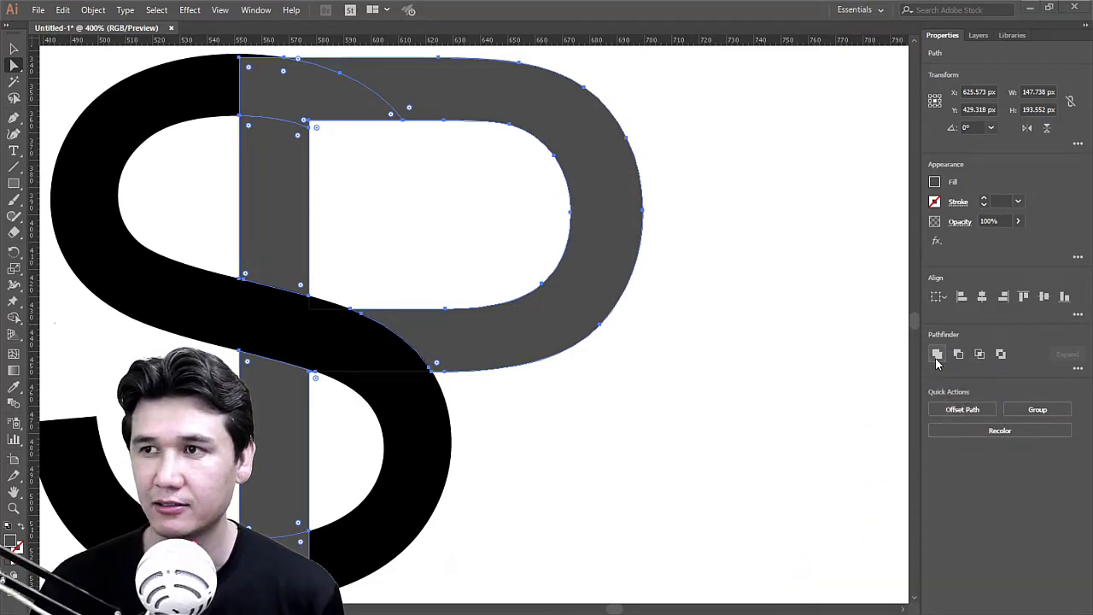
Step: Unite the selected grey pieces of the P with Pathfinder and deselect them
left_click(937, 353)
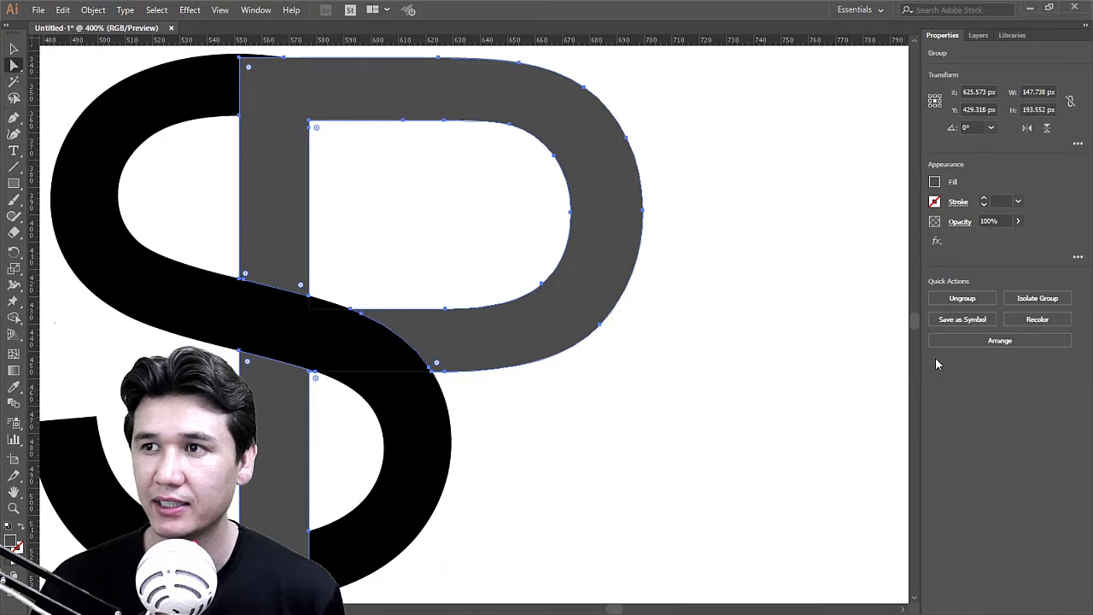
left_click(602, 369)
Step: Pull the P's bowl section and its lower stem away in turn, undoing each move
left_click_drag(527, 341, 699, 322)
key("ctrl+z")
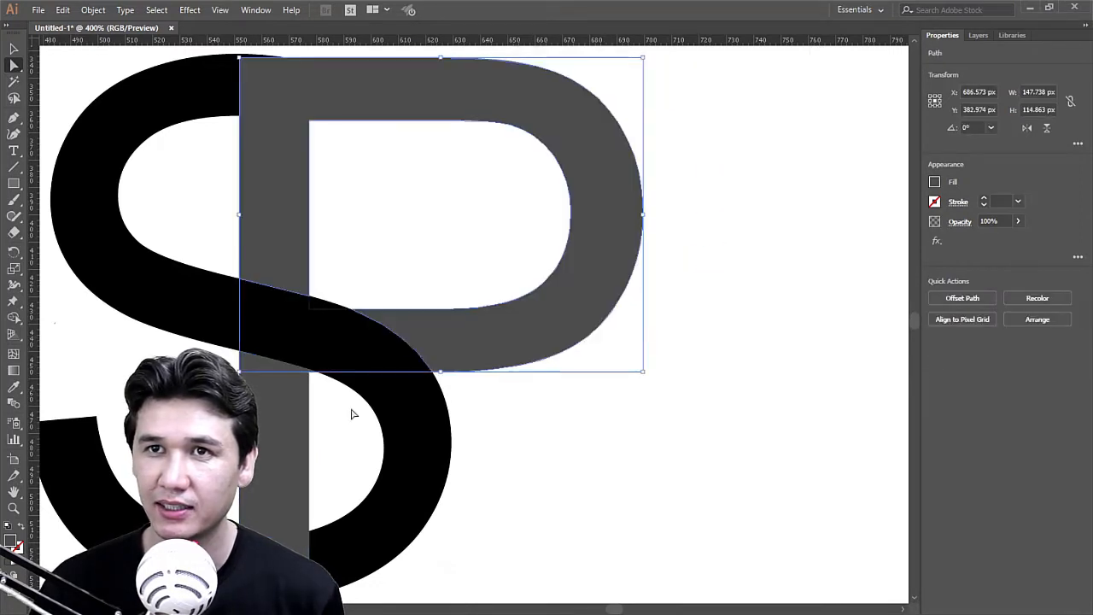
left_click_drag(290, 453, 292, 526)
key("ctrl+z")
Step: Select all black pieces of the S, including the small sliver at the crossing with the P's bowl, and unite them with Pathfinder
left_click(372, 346)
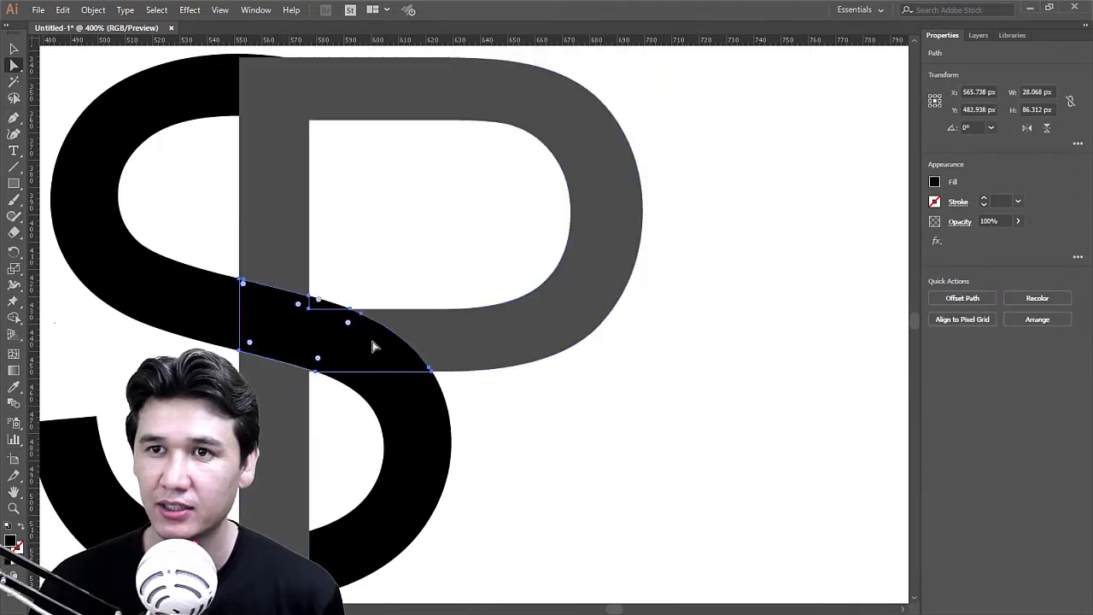
left_click(205, 267, "shift")
left_click(411, 449, "shift")
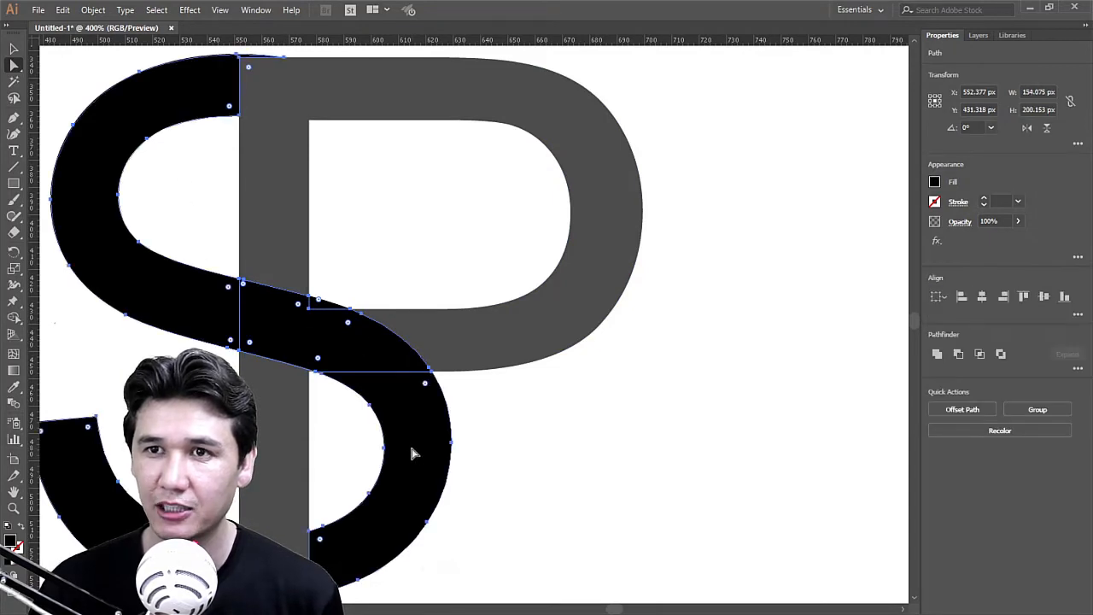
left_click(937, 354)
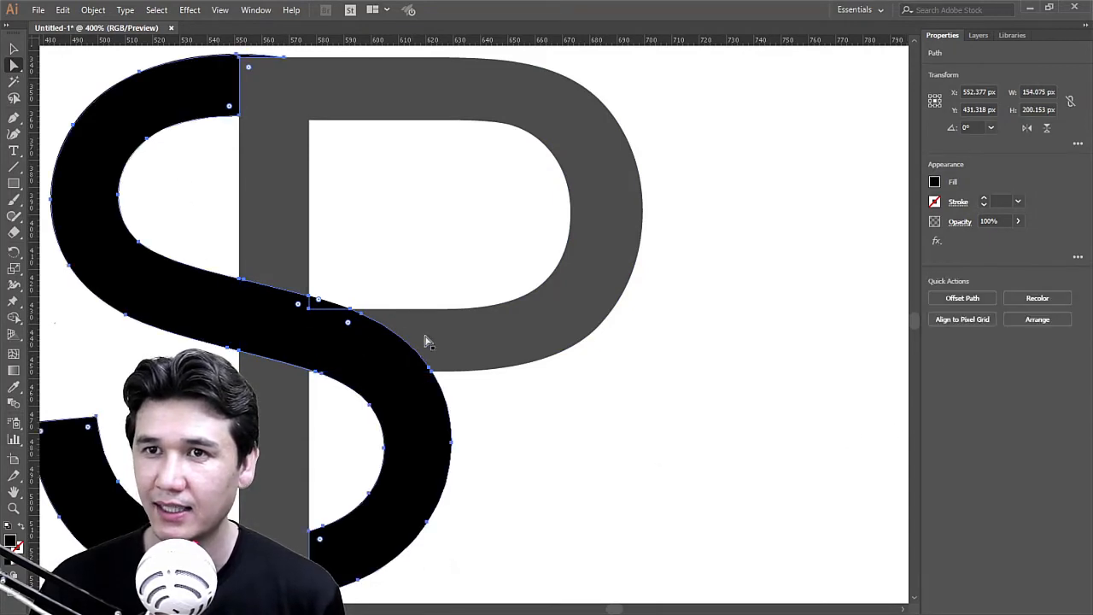
left_click(331, 311, "shift")
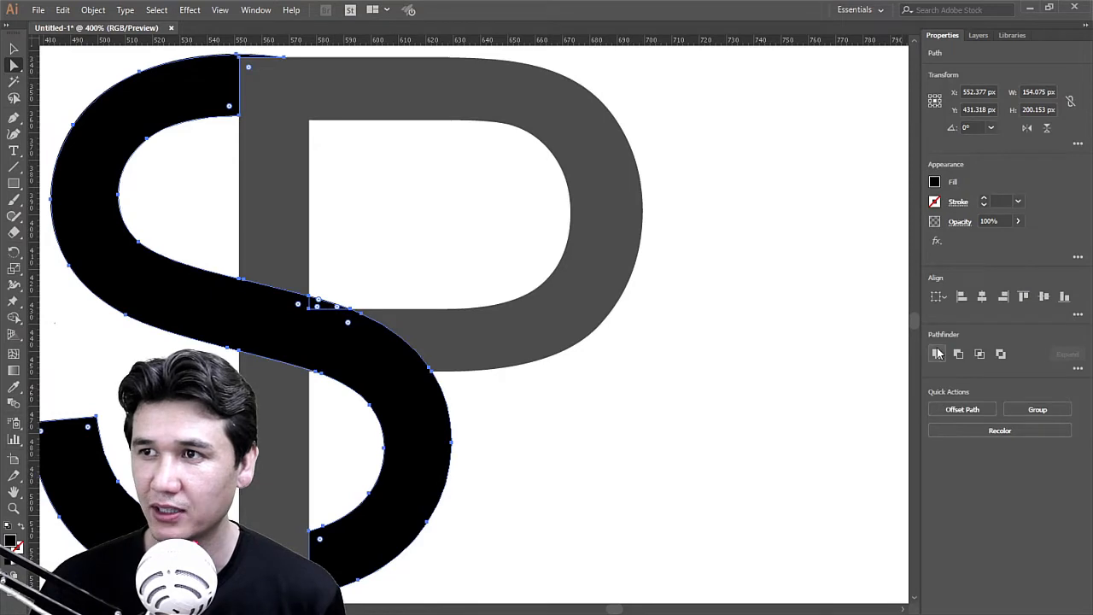
left_click(937, 353)
left_click(449, 387)
Step: Pull the united S and the P's bowl section apart in turn with Direct Selection, undoing each move
key("z")
left_click(323, 321, "alt")
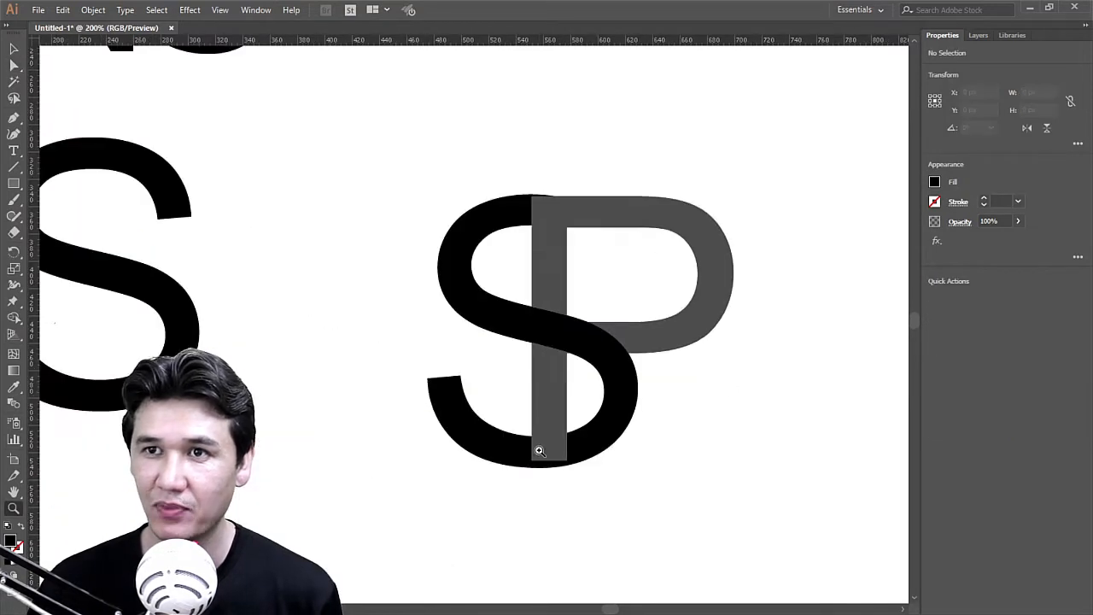
left_click(14, 65)
left_click_drag(481, 304, 332, 324)
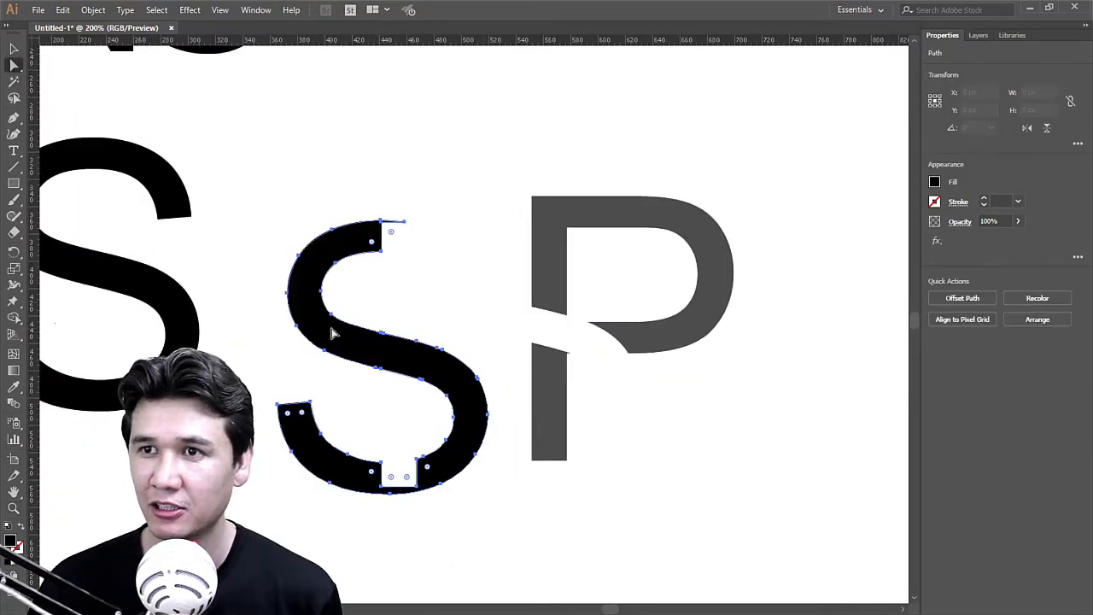
key("ctrl+z")
left_click_drag(658, 335, 784, 327)
key("ctrl+z")
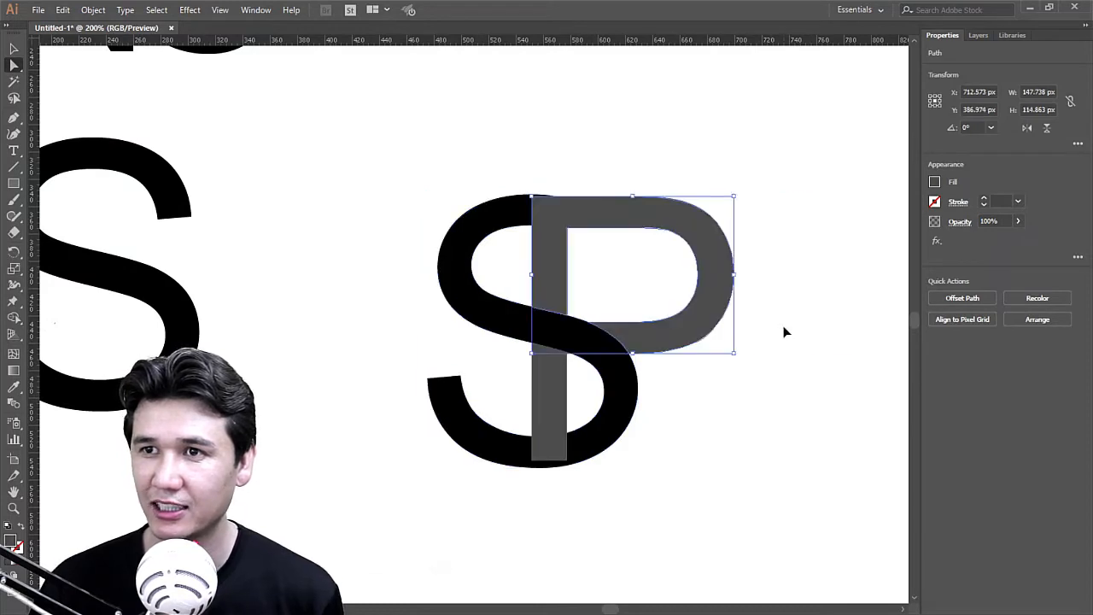
Step: Draw a cutting shape with the Pen tool over the P's top bar, curving through the bowl's upper bend and overlapping the S's end
left_click(772, 378)
key("z")
left_click(665, 329, "alt")
left_click(666, 330, "alt")
left_click(354, 334, "alt")
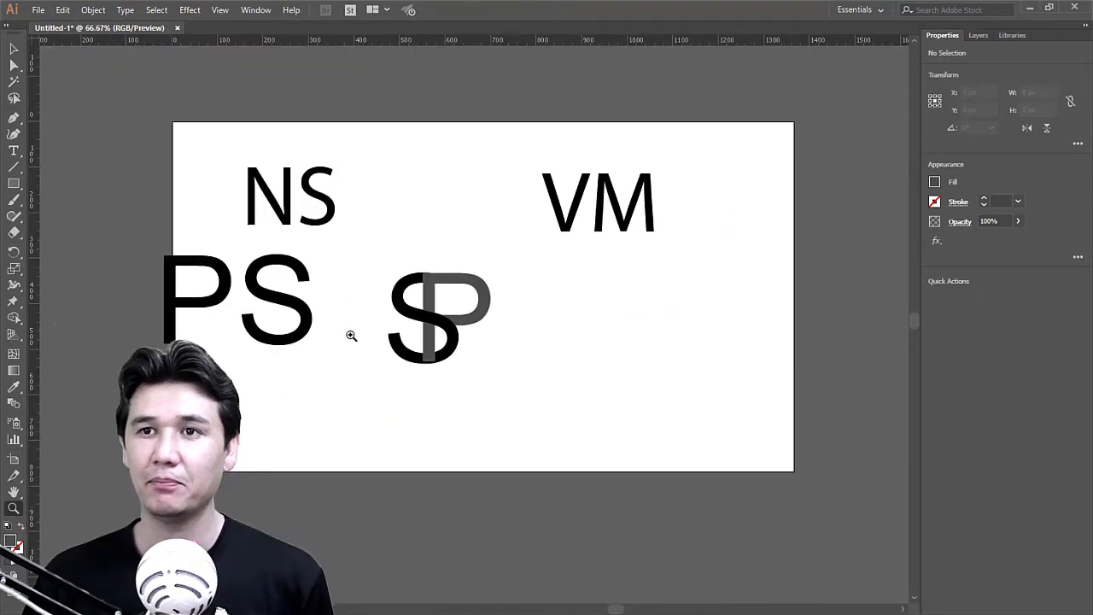
left_click_drag(351, 234, 482, 346)
left_click(476, 293)
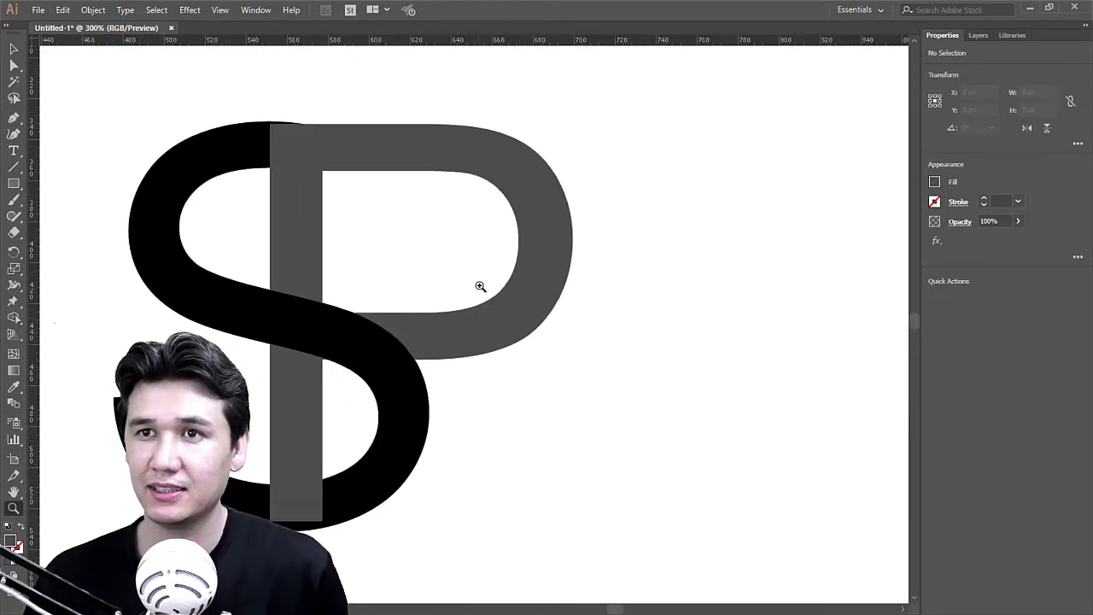
left_click(417, 209)
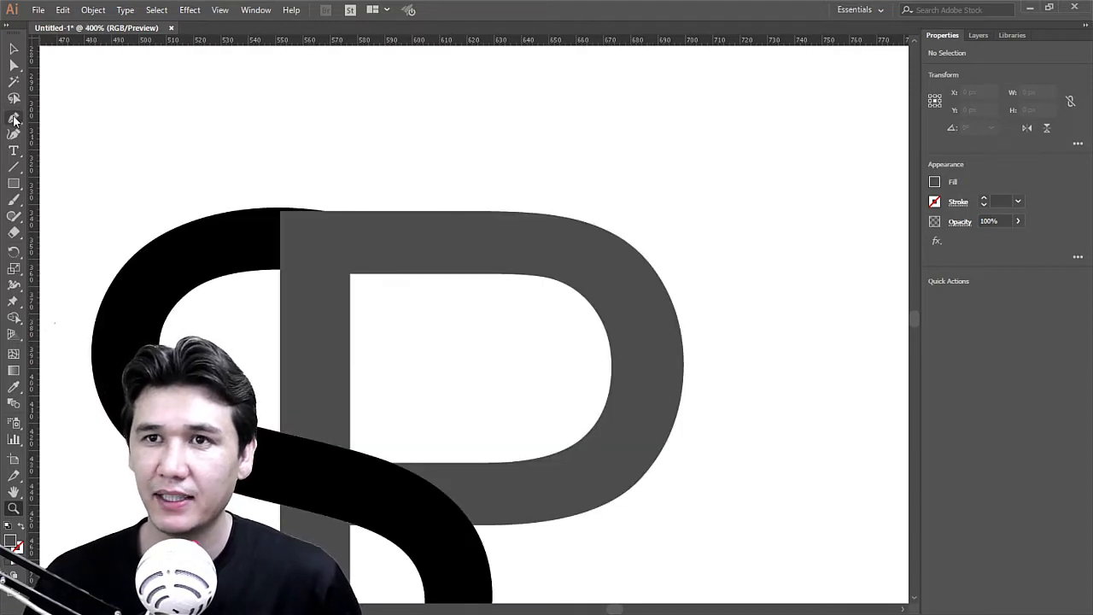
key("p")
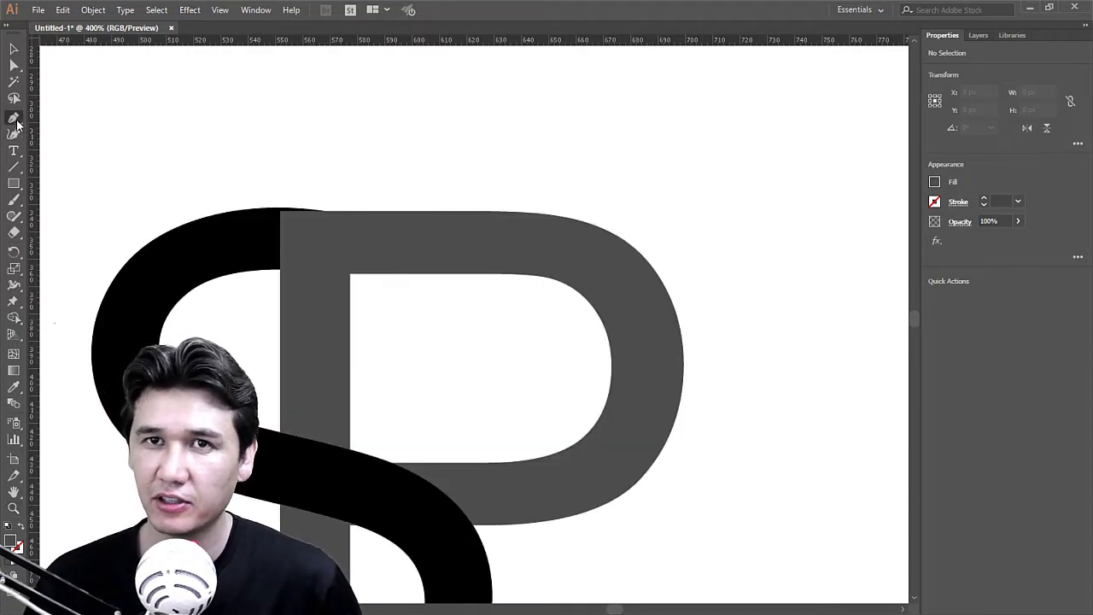
left_click(272, 208)
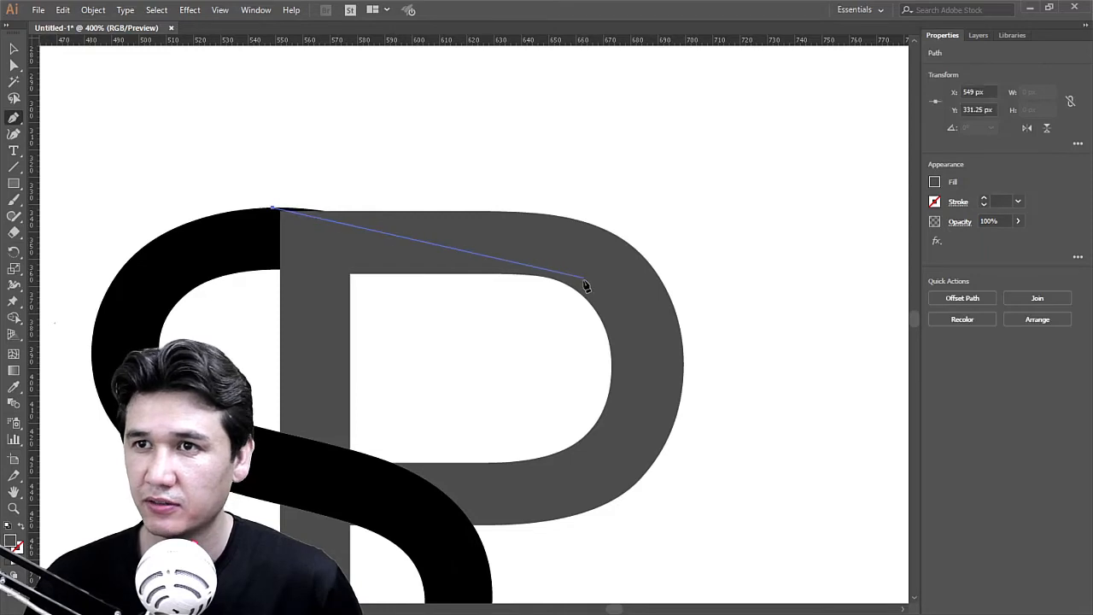
left_click_drag(537, 237, 595, 283)
left_click(596, 310)
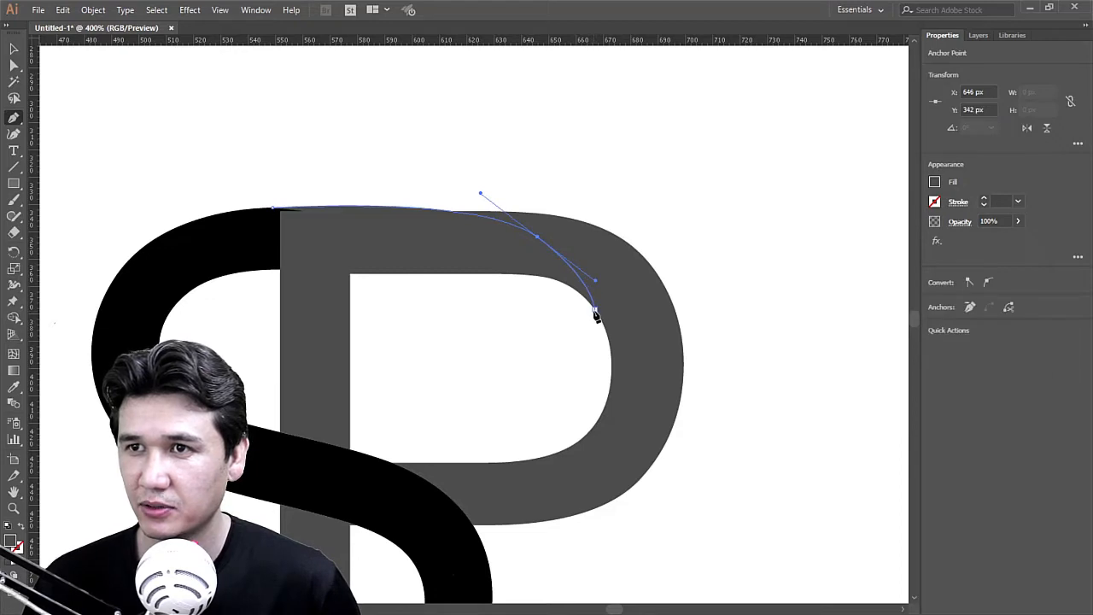
left_click(245, 297)
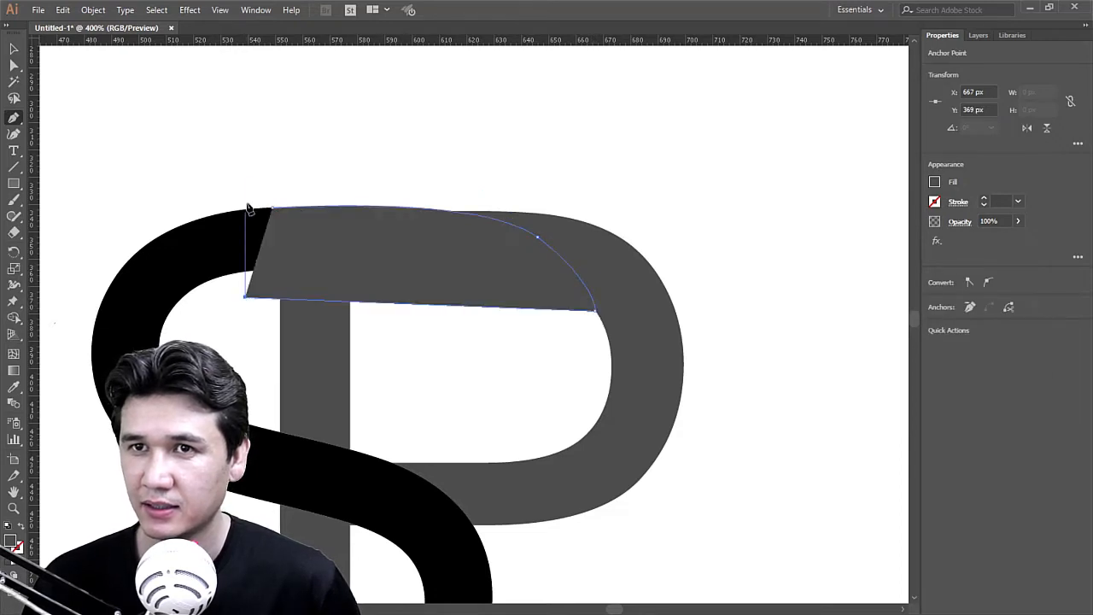
left_click(248, 180)
Step: Divide the P's bowl section and the cutting shape together with Pathfinder, then deselect the pieces
key("a")
left_click(654, 303)
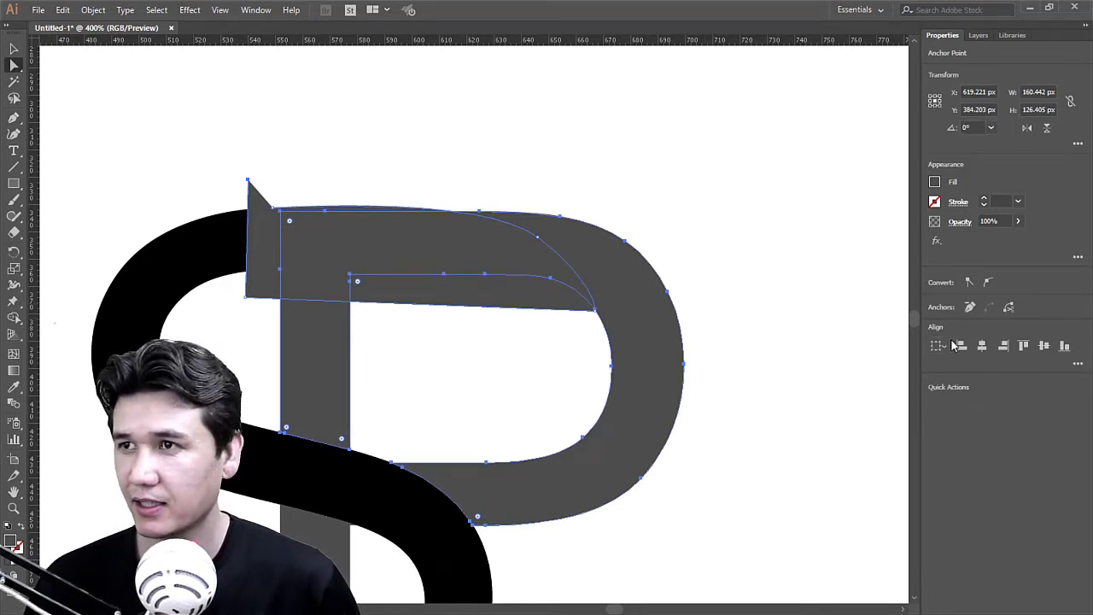
left_click(704, 259)
left_click(637, 283)
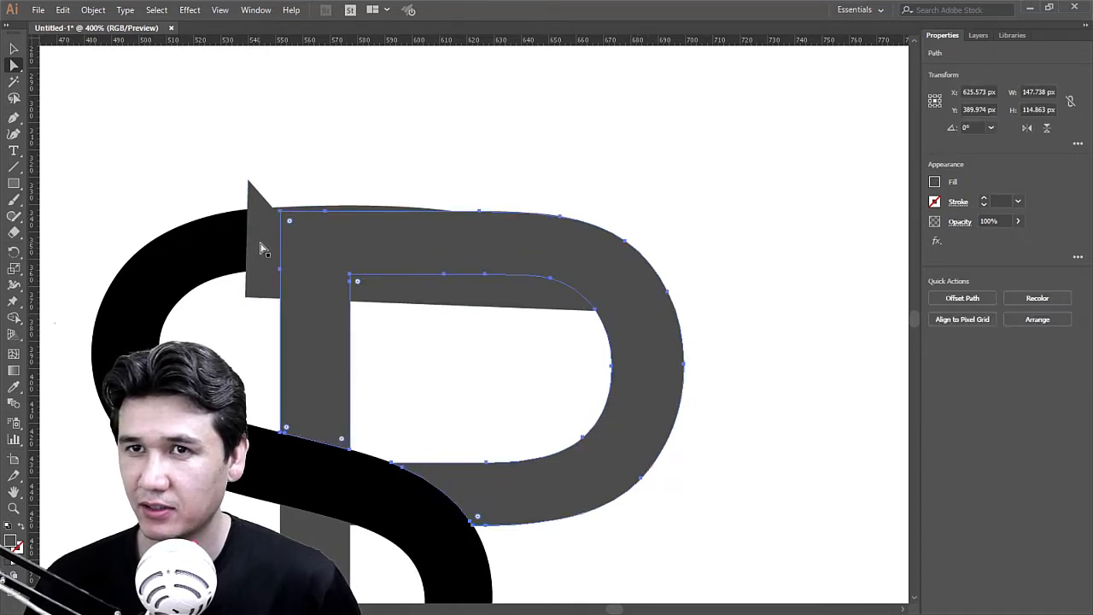
left_click(473, 298, "shift")
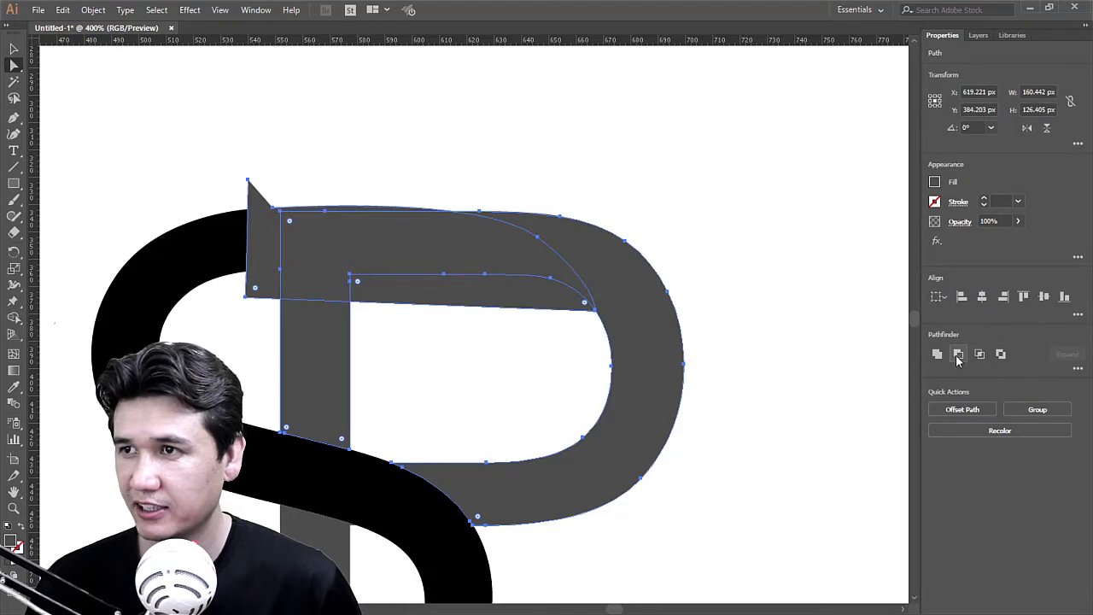
left_click(1078, 368)
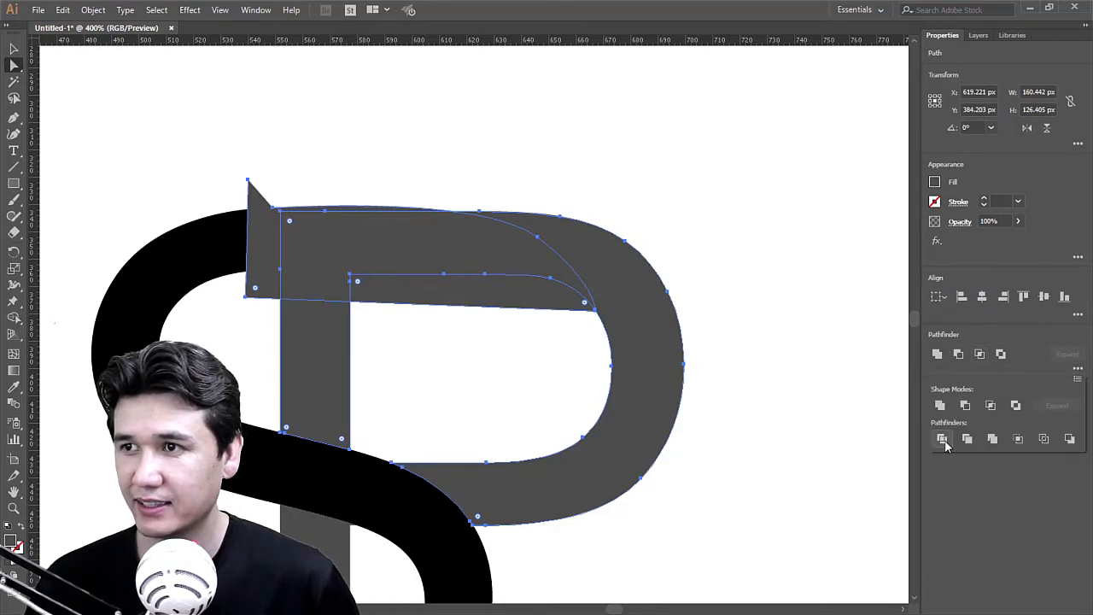
left_click(771, 261)
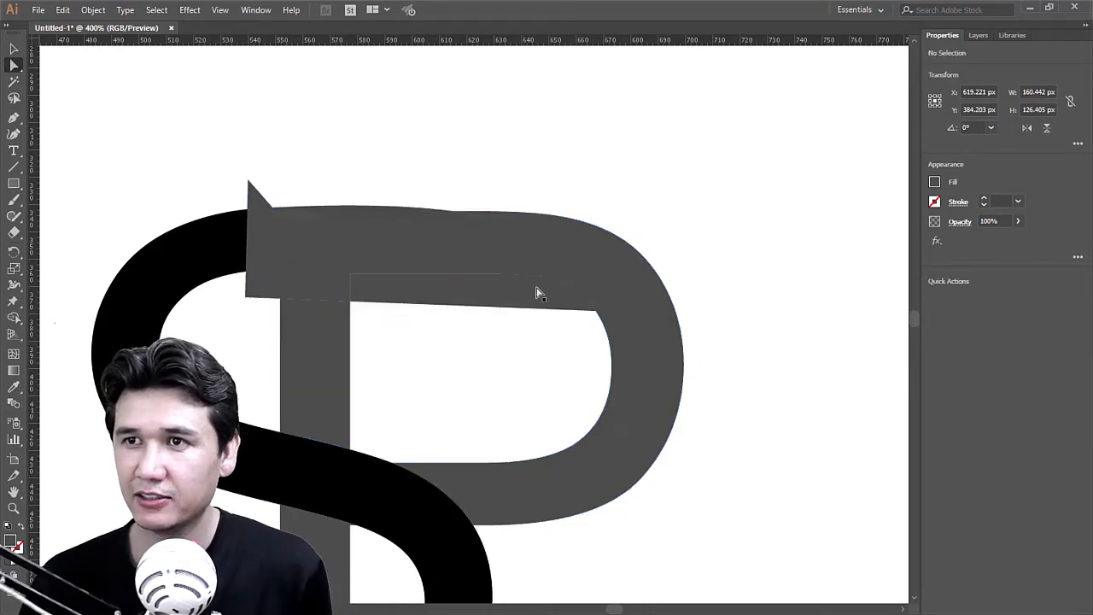
Step: Delete the leftover cutting pieces inside the P's bowl and over the S's end, and select the remaining top-bar piece
left_click(461, 296)
key("Delete")
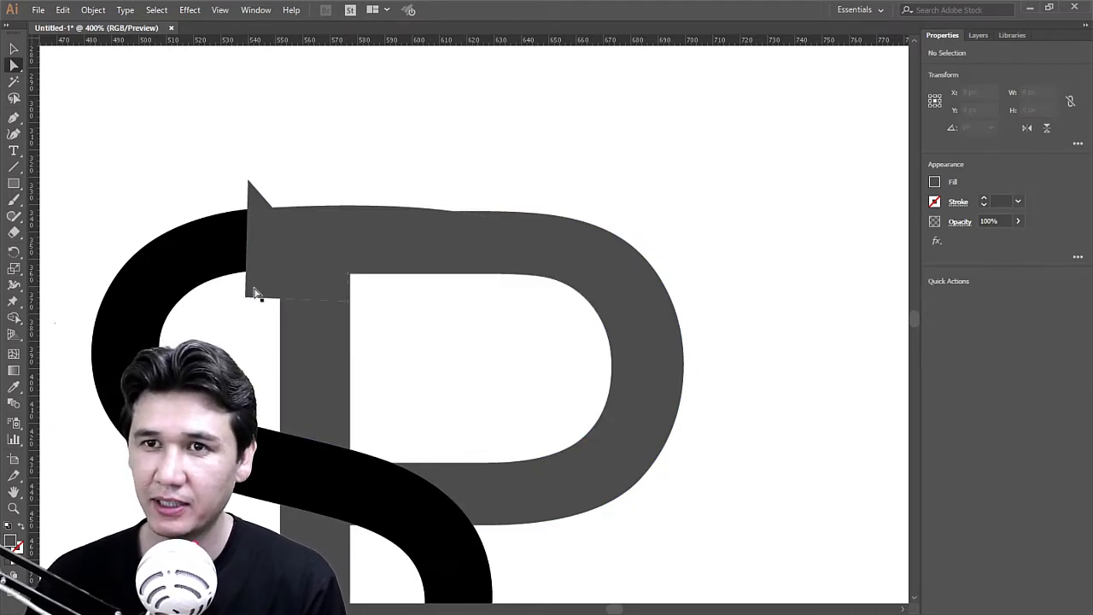
left_click(255, 293)
key("Delete")
left_click(324, 272)
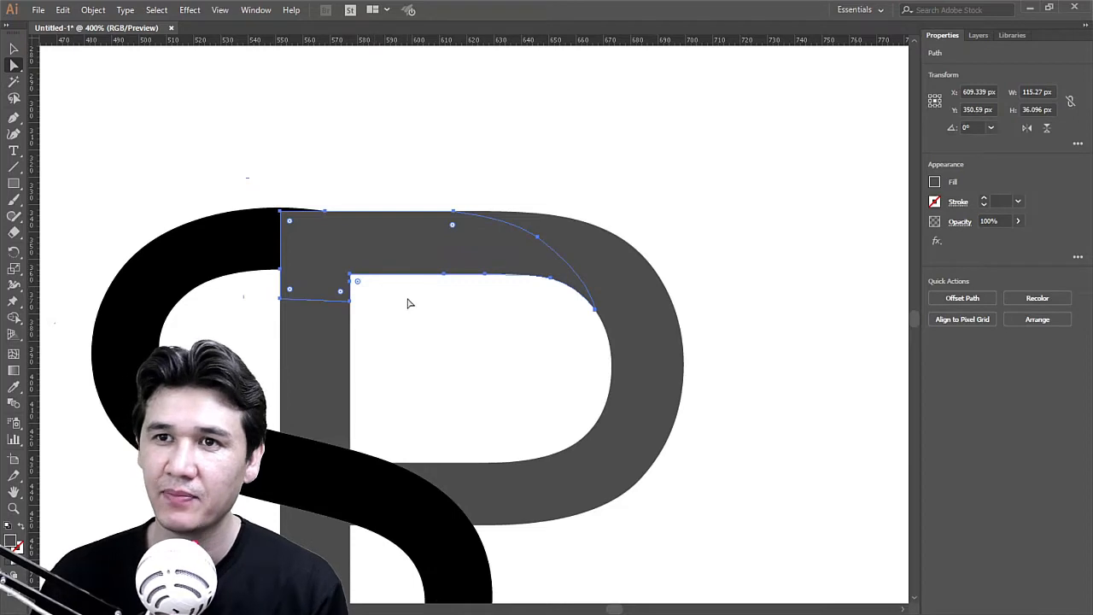
Step: Try outlining a second cutting shape with the Pen tool around the P's top bar, from the S's inner edge past the P's inner corner
key("z")
left_click_drag(195, 179, 494, 365)
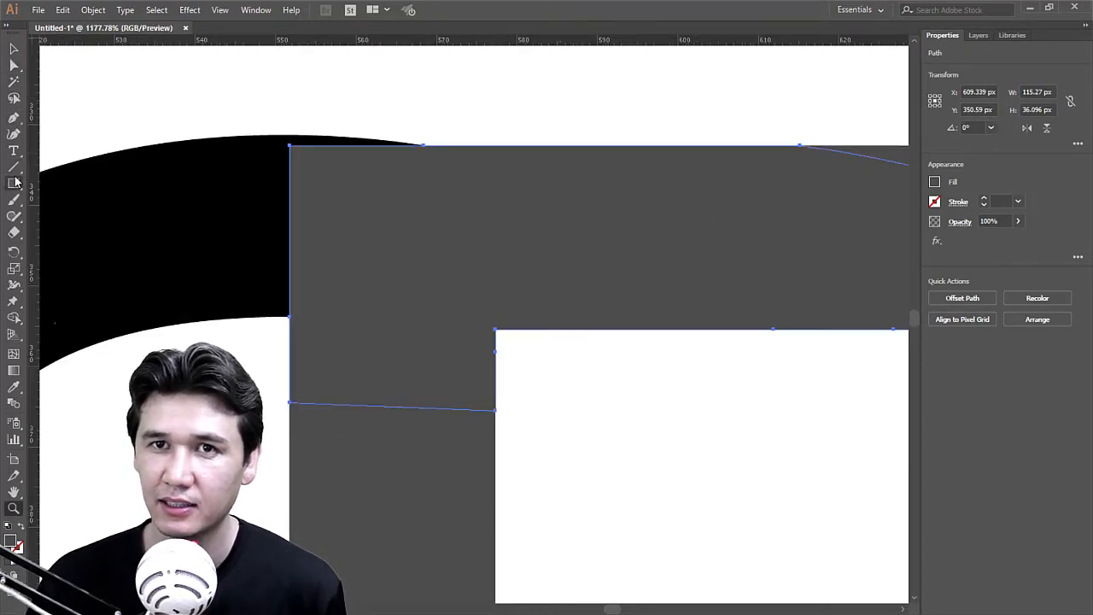
left_click(13, 120)
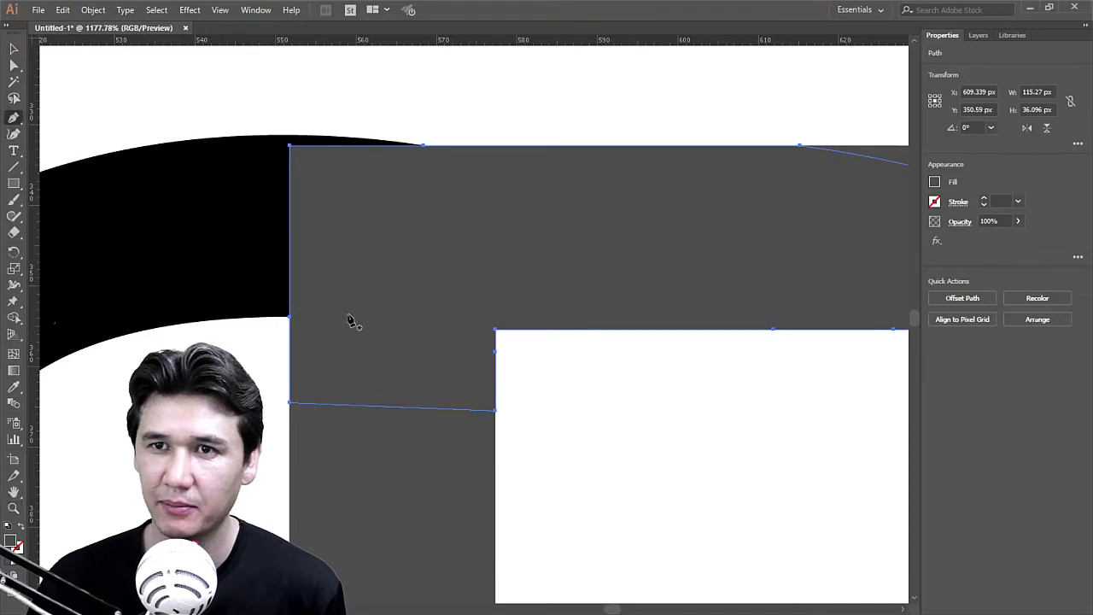
left_click(271, 319)
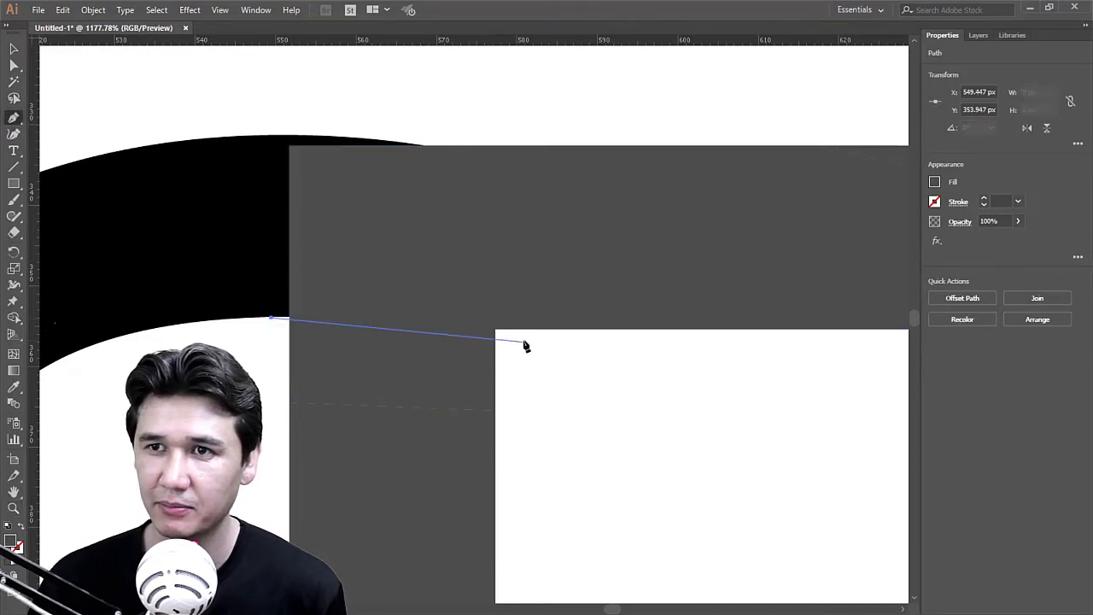
left_click(498, 330)
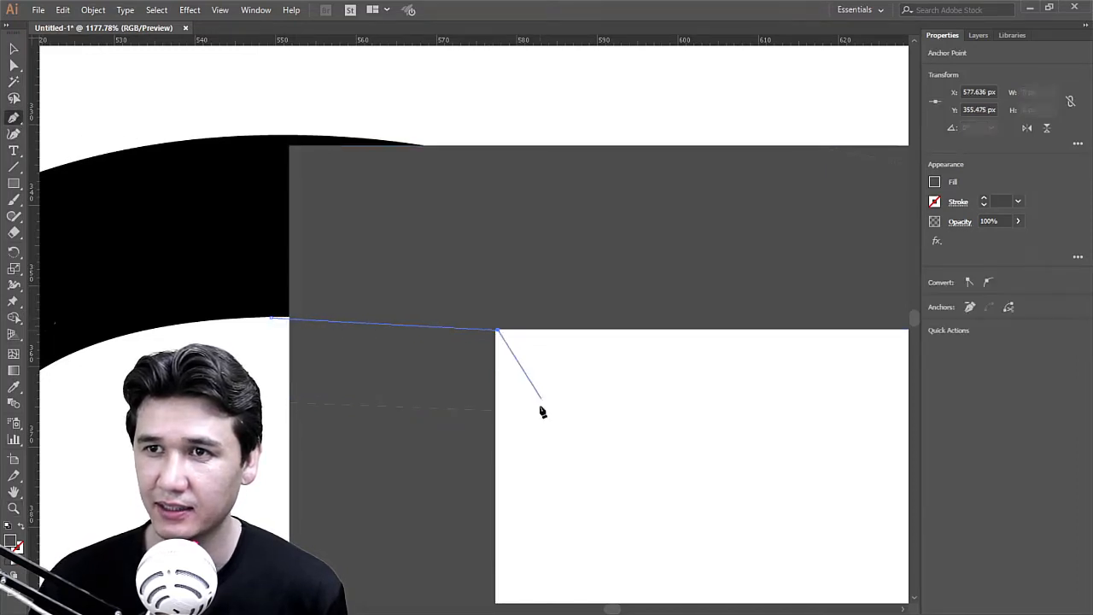
left_click(549, 438)
key("ctrl+z")
key("ctrl+z")
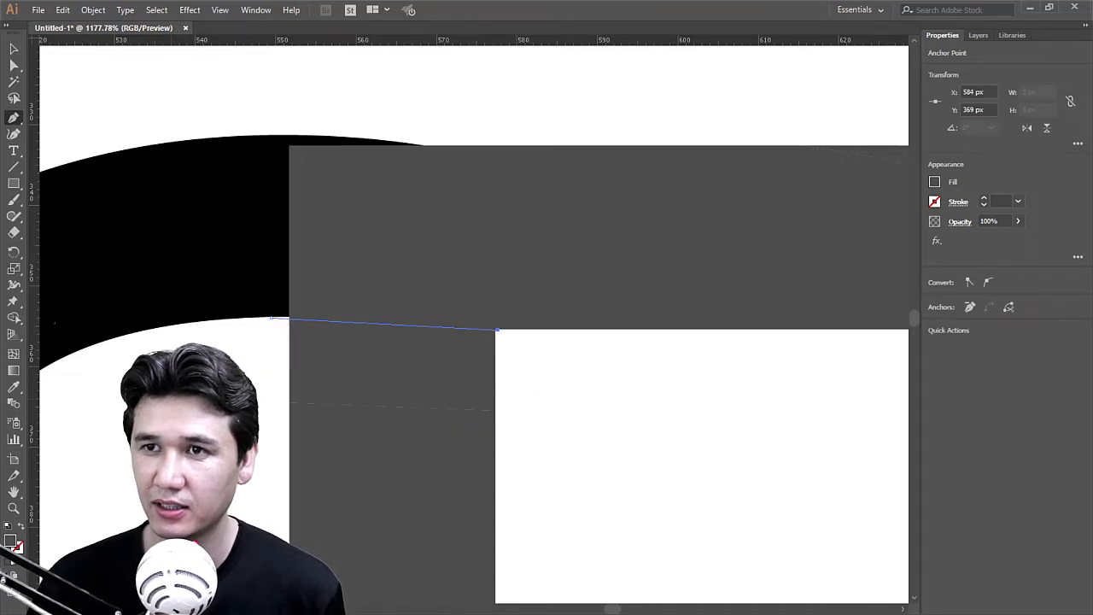
left_click_drag(724, 407, 230, 287)
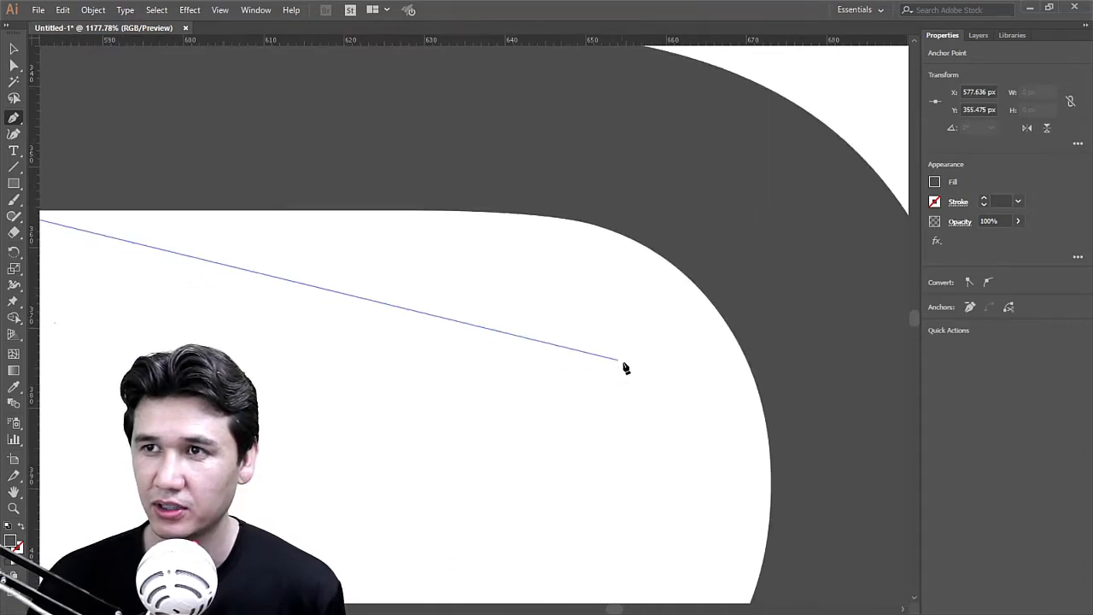
left_click(681, 416)
left_click(809, 289)
left_click_drag(799, 126, 876, 457)
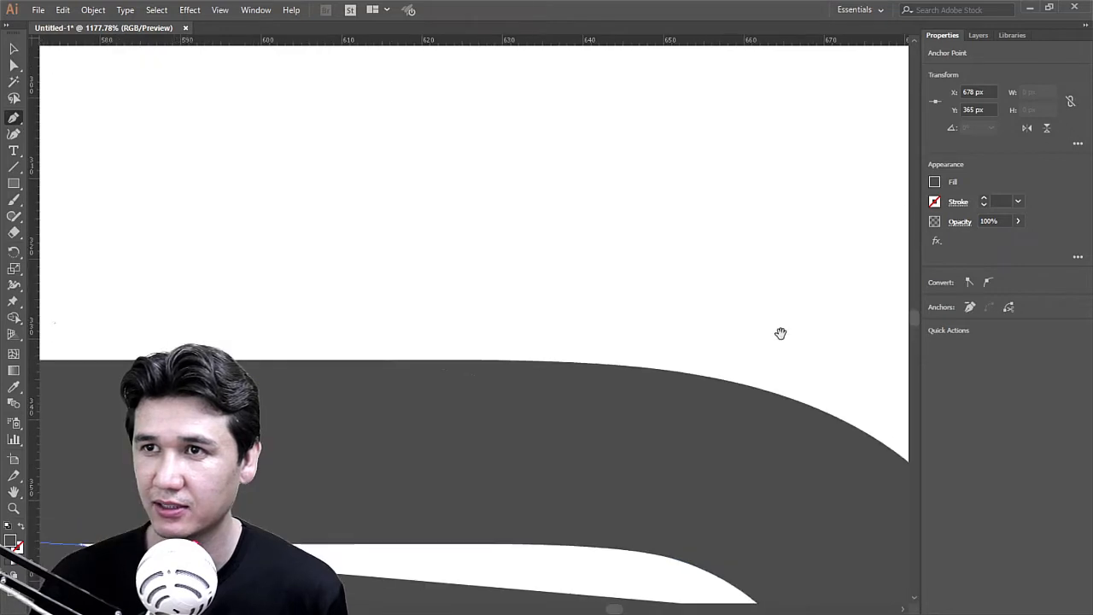
left_click(768, 315)
left_click_drag(356, 292, 899, 171)
left_click(350, 150)
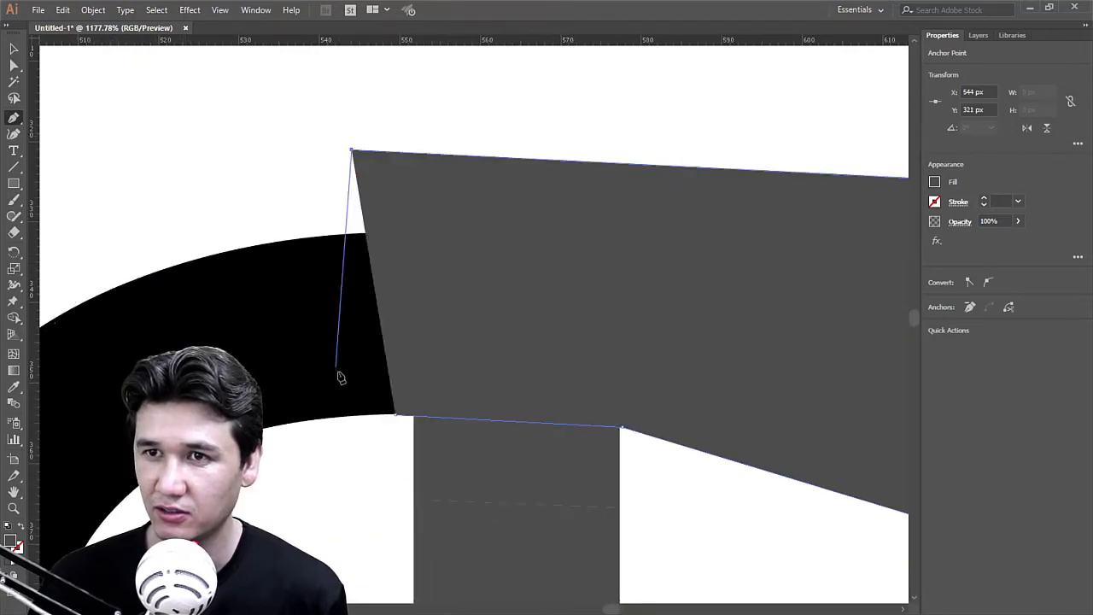
left_click(335, 374)
Step: Remove the second Pen shape drawn over the P's top bar
left_click(14, 65)
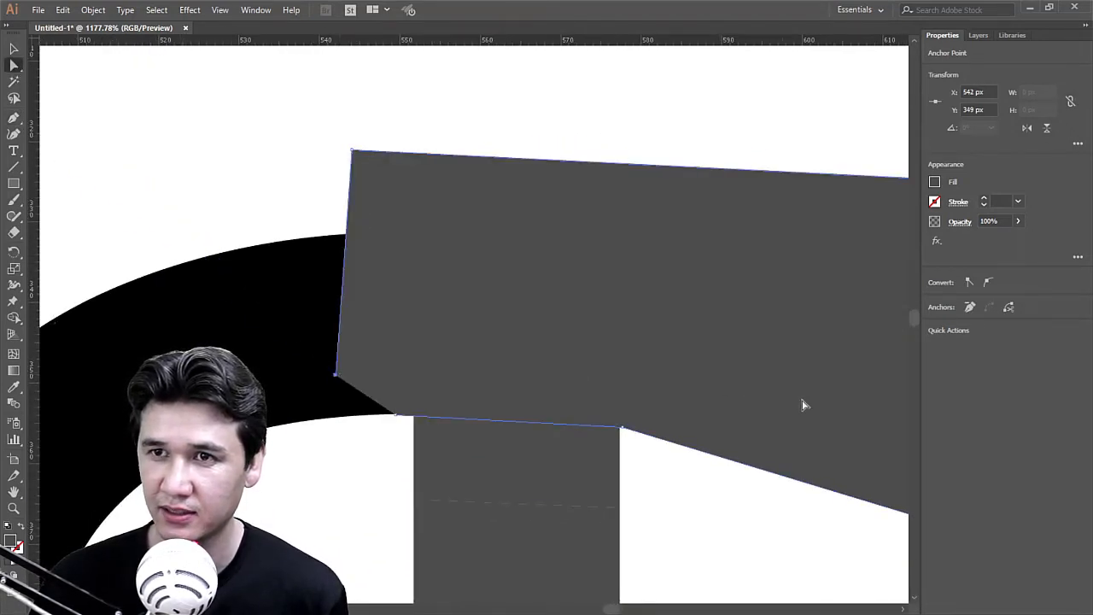
left_click_drag(803, 405, 665, 219)
left_click(602, 396)
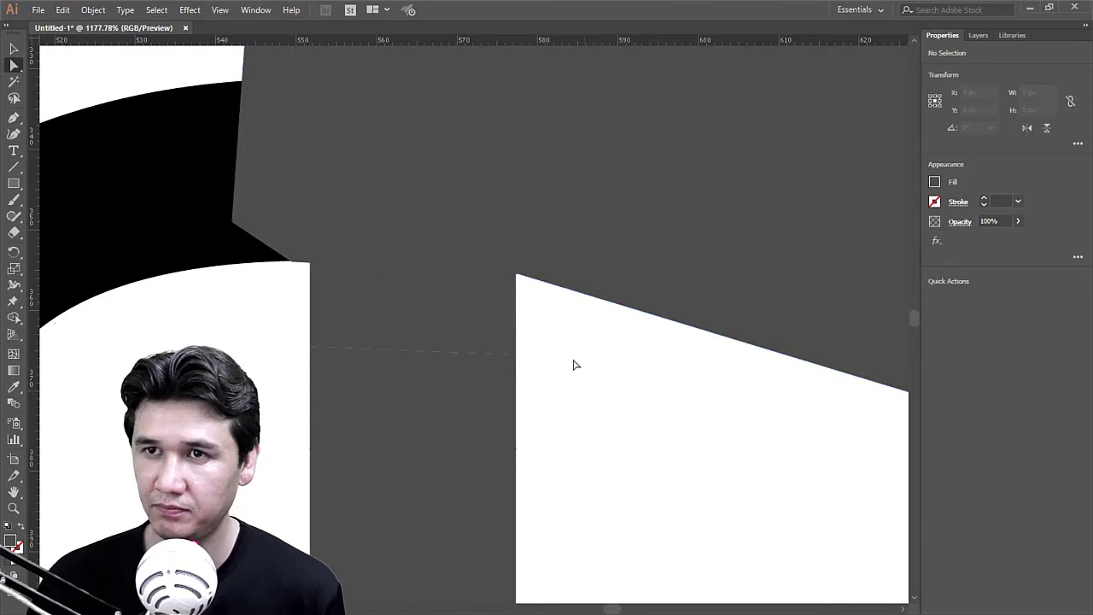
left_click(474, 210)
key("ctrl+z")
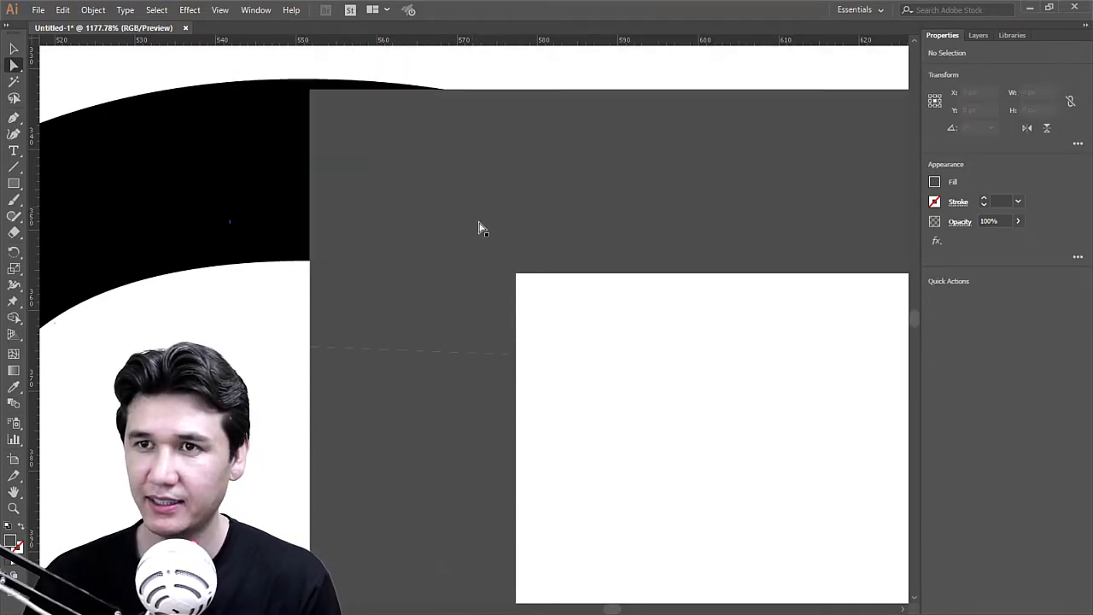
Step: Recolour the P's separated top-bar piece with the S's black using the Eyedropper, and deselect it
key("z")
left_click(562, 339, "alt")
left_click(563, 339, "alt")
left_click(563, 338, "alt")
left_click(563, 338, "alt")
left_click(563, 339, "alt")
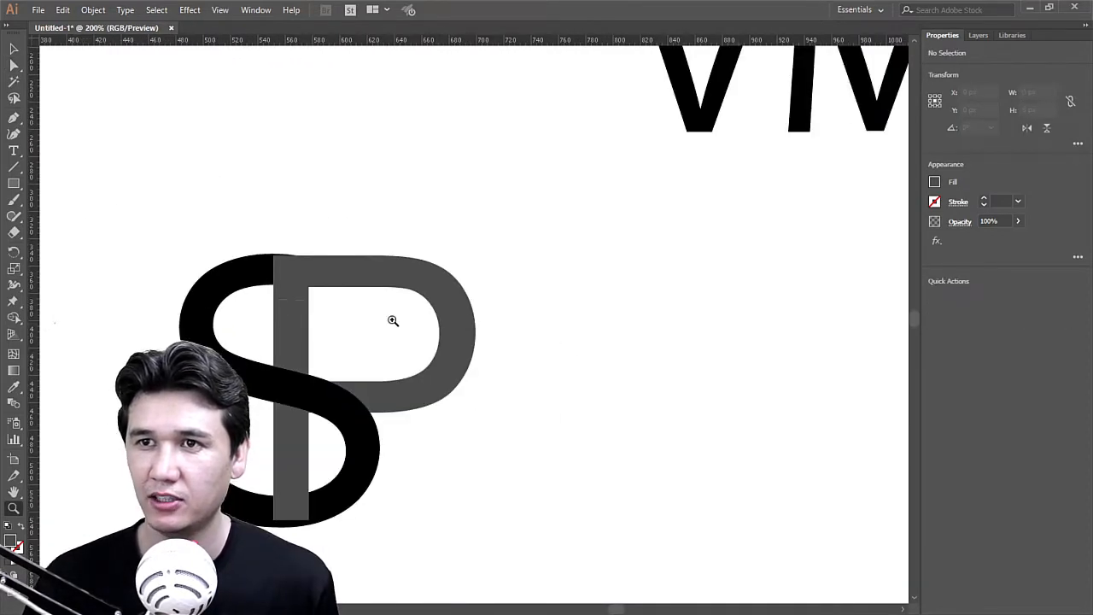
double_click(13, 81)
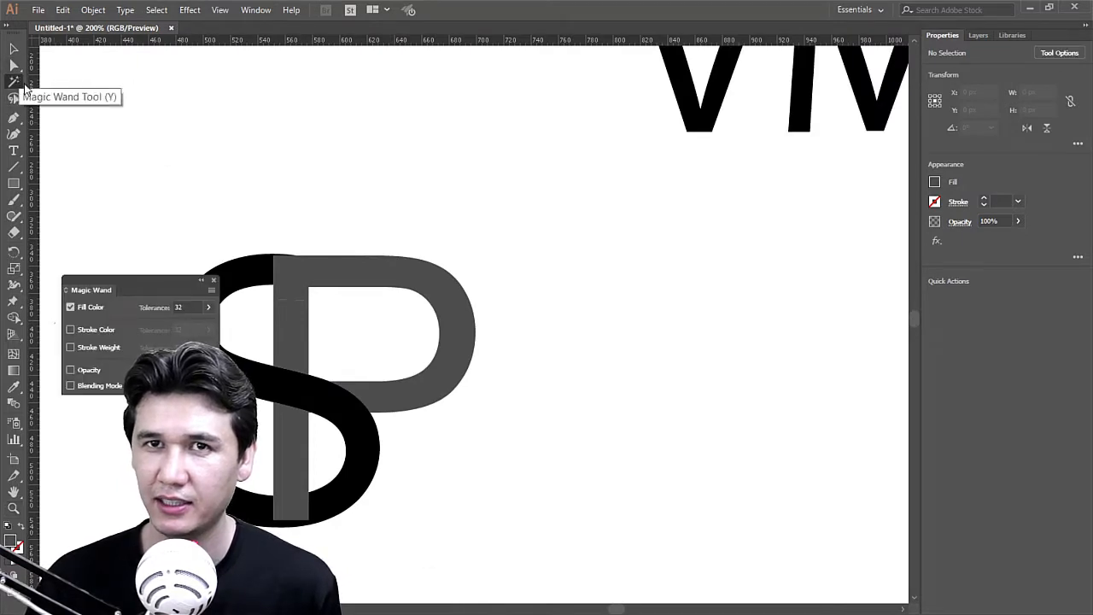
left_click(213, 282)
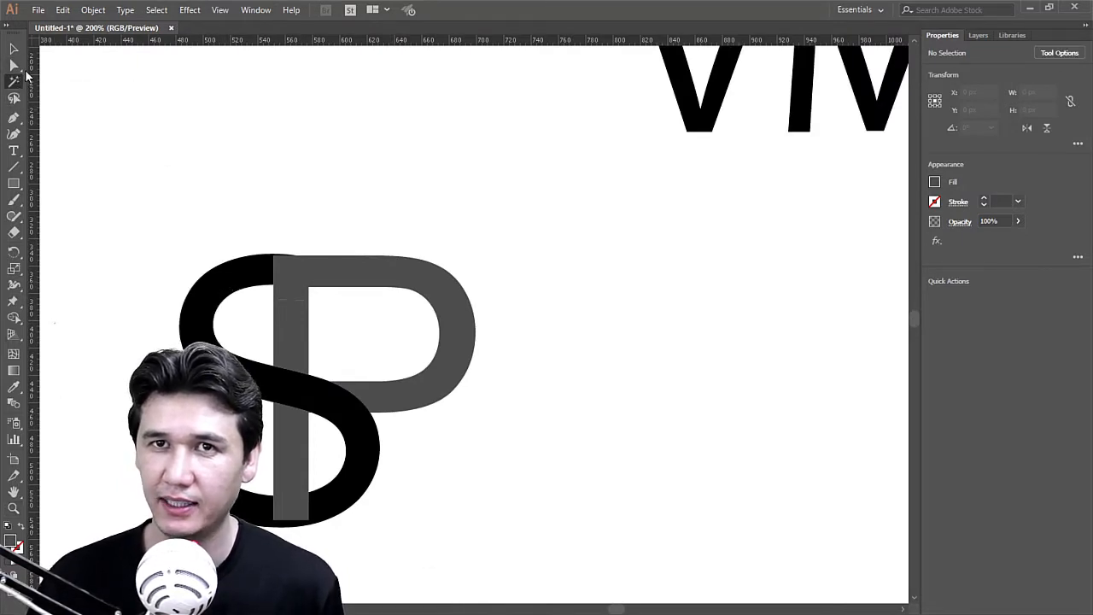
left_click(23, 72)
left_click(355, 280)
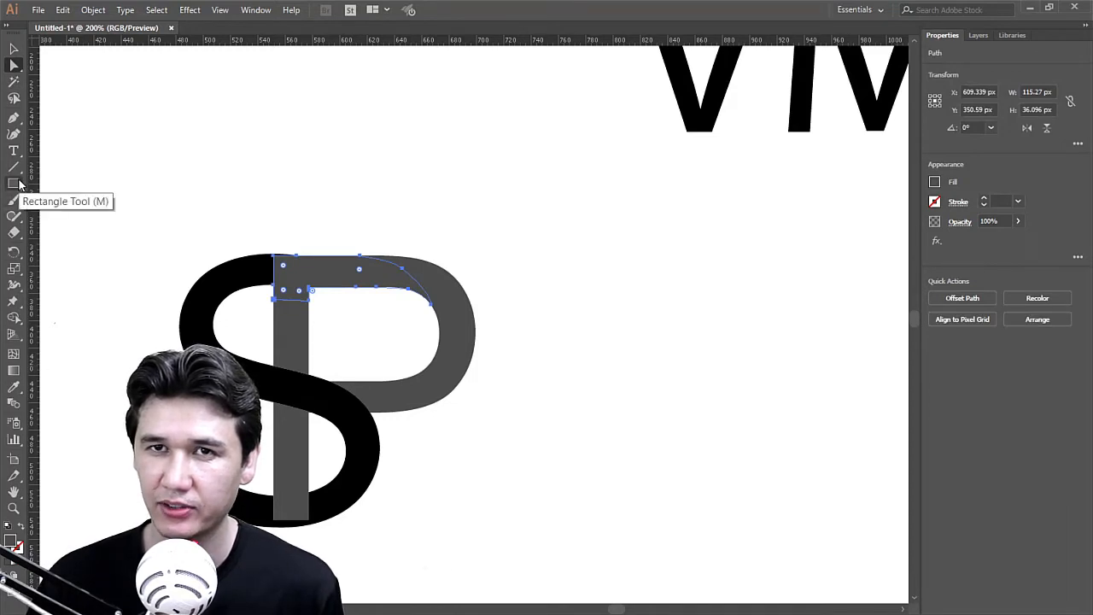
left_click(14, 386)
left_click(247, 278)
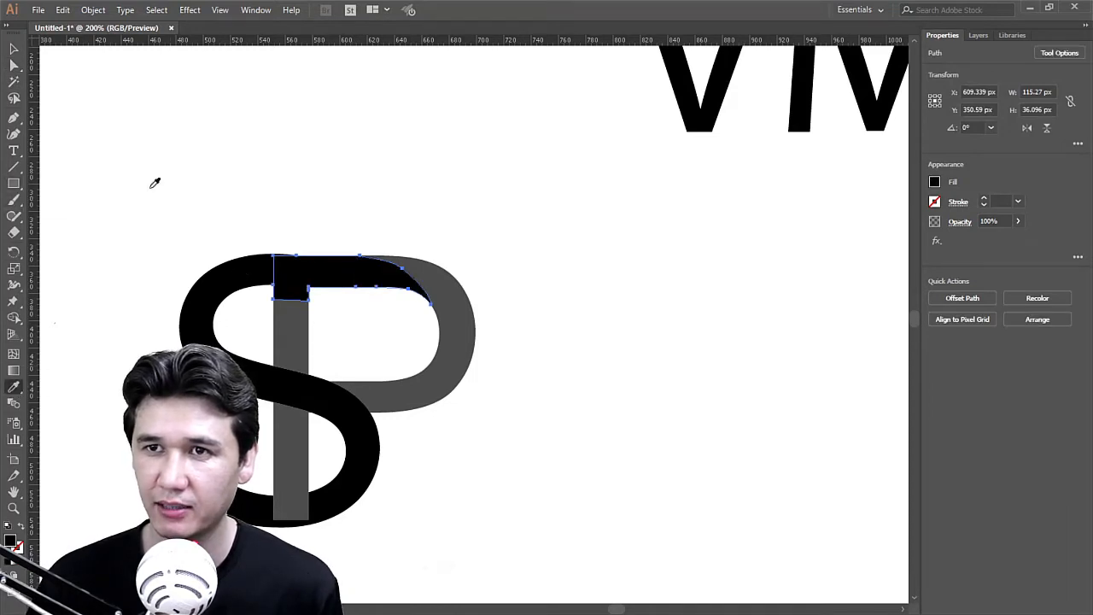
left_click(14, 65)
left_click(231, 239)
Step: Examine the monogram's black top bar and its transition into the grey bowl and stem of the P
key("z")
left_click(262, 286, "alt")
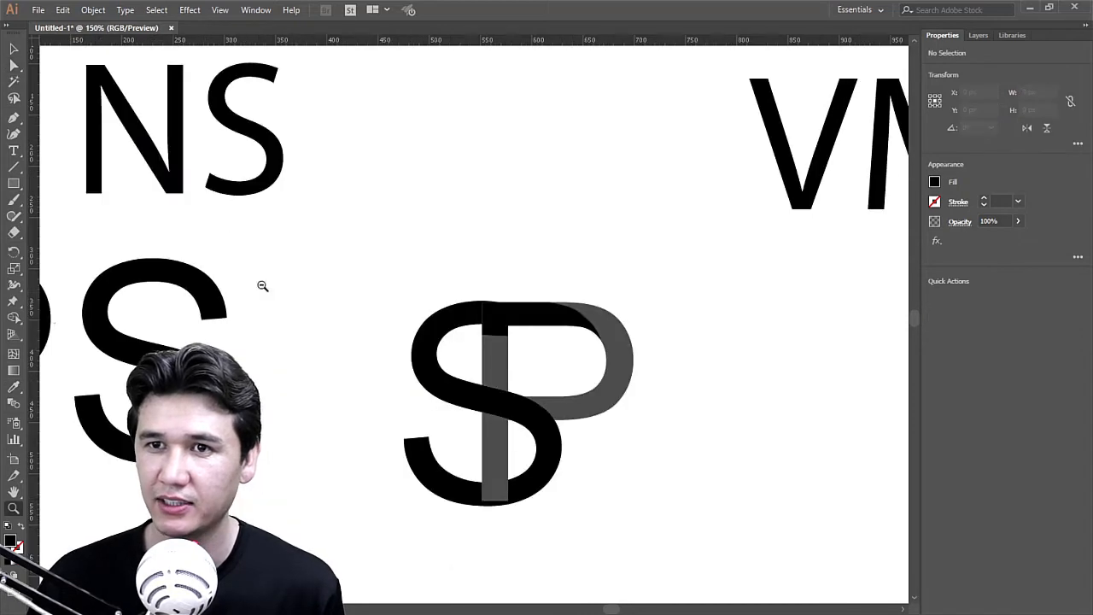
left_click(538, 368)
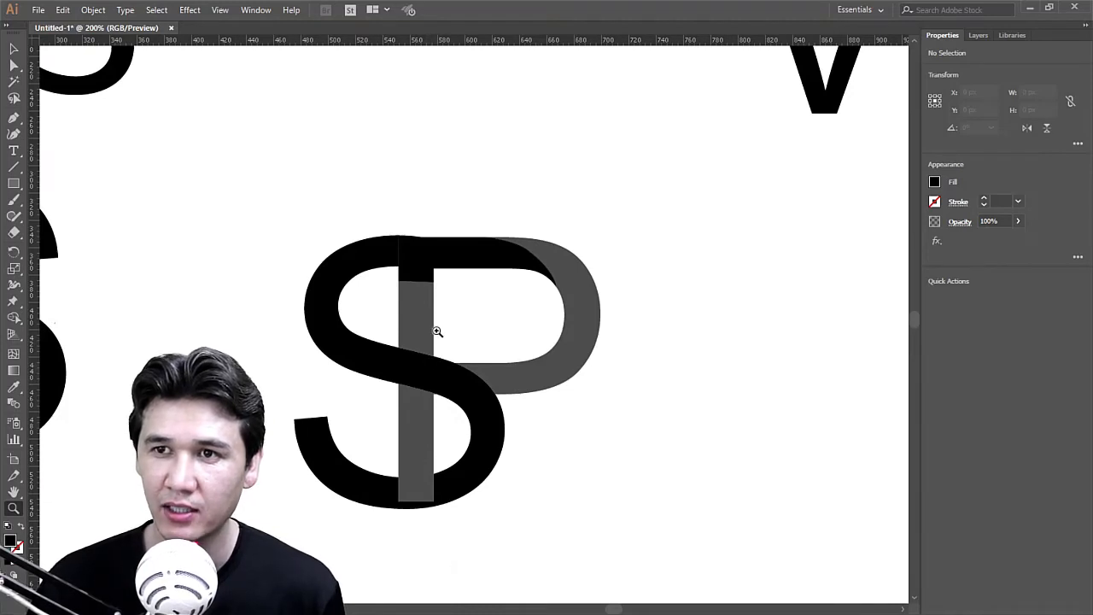
left_click(482, 304, "alt")
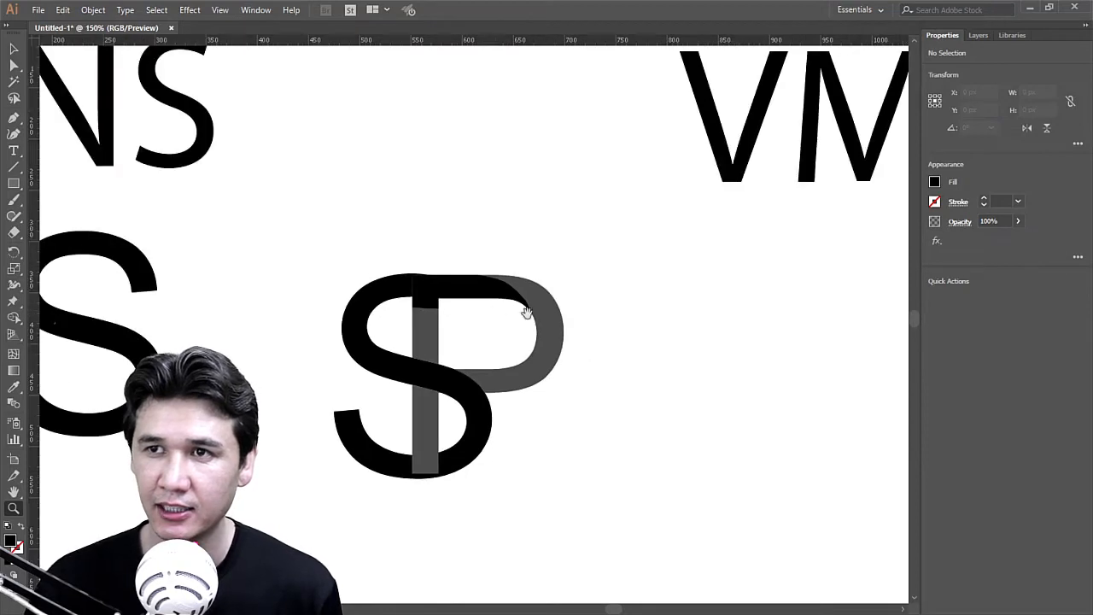
left_click_drag(524, 313, 446, 236)
left_click(427, 248, "alt")
left_click_drag(544, 324, 452, 295)
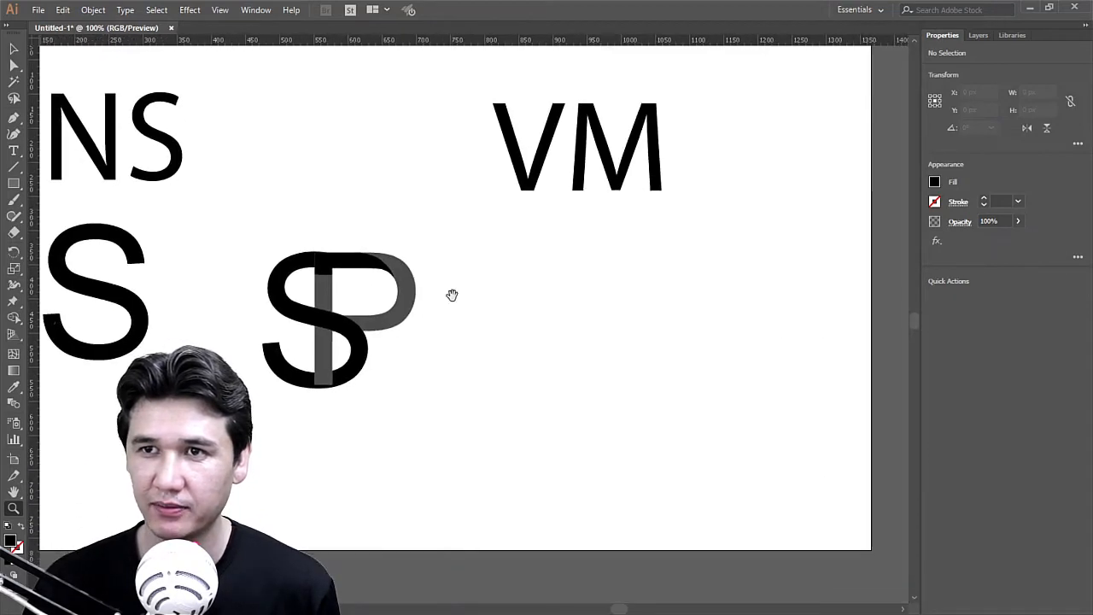
left_click(18, 66)
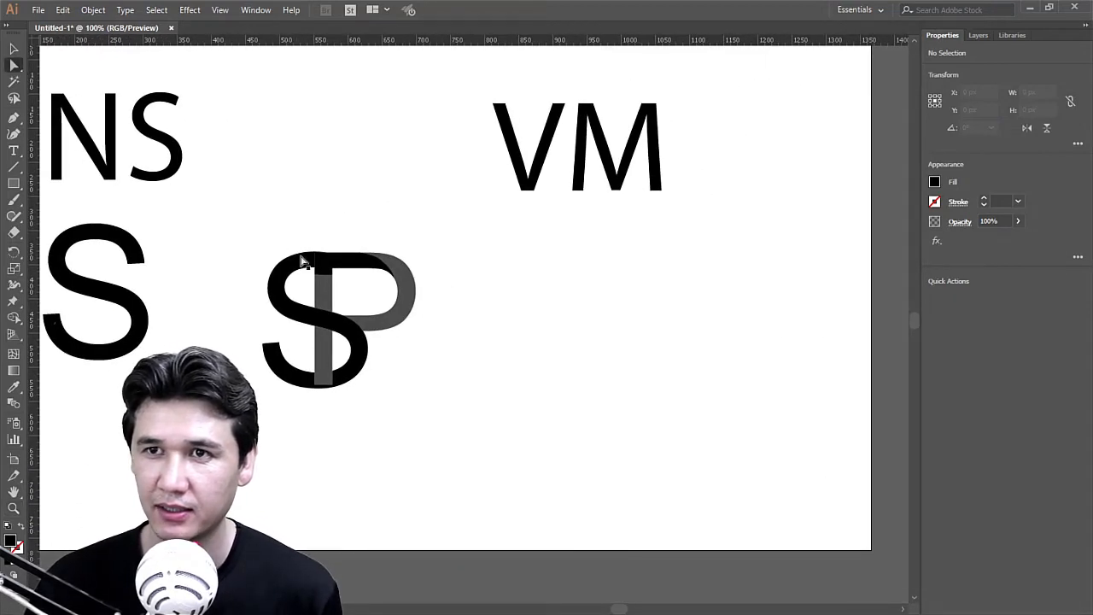
Step: Try to drag the P's top bar, bowl and stem pieces away from the S, and undo the move
left_click(353, 268)
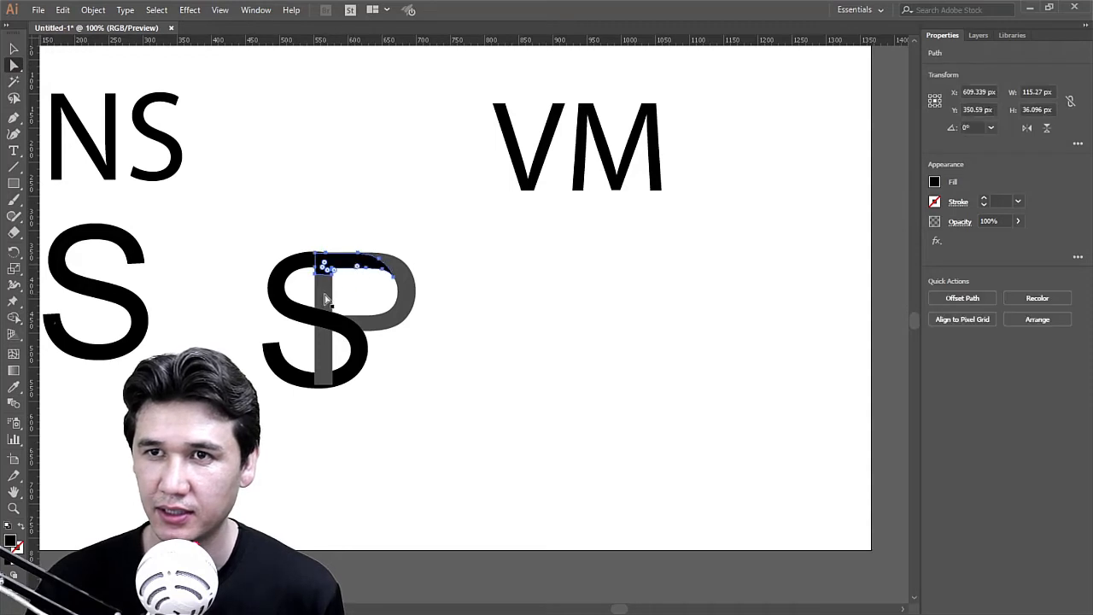
left_click(387, 327, "shift")
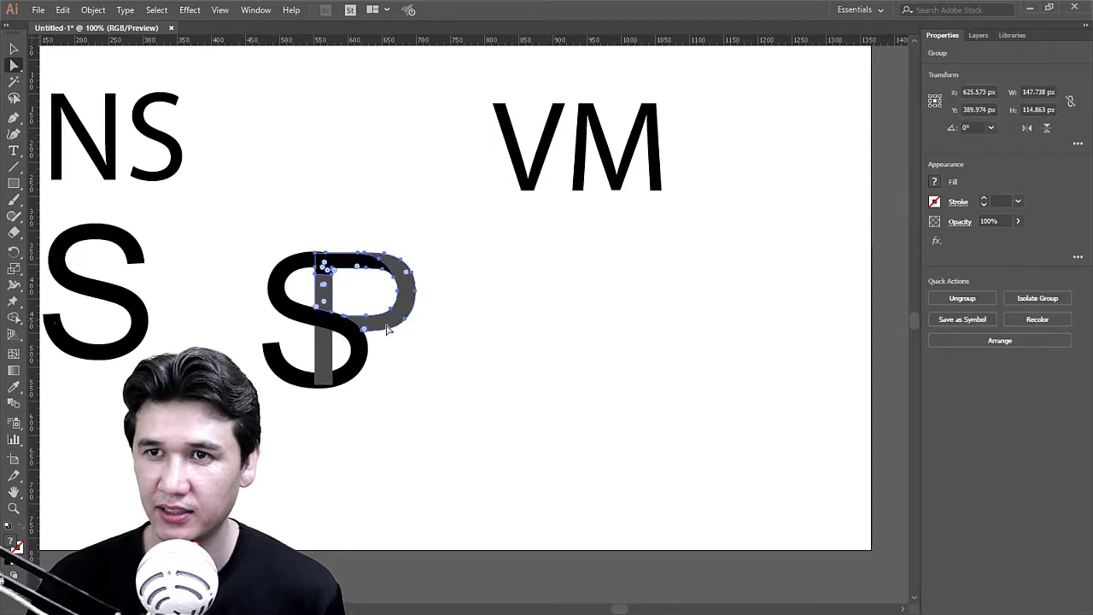
left_click(326, 362, "shift")
left_click_drag(326, 362, 735, 382)
key("ctrl+z")
key("ctrl+z")
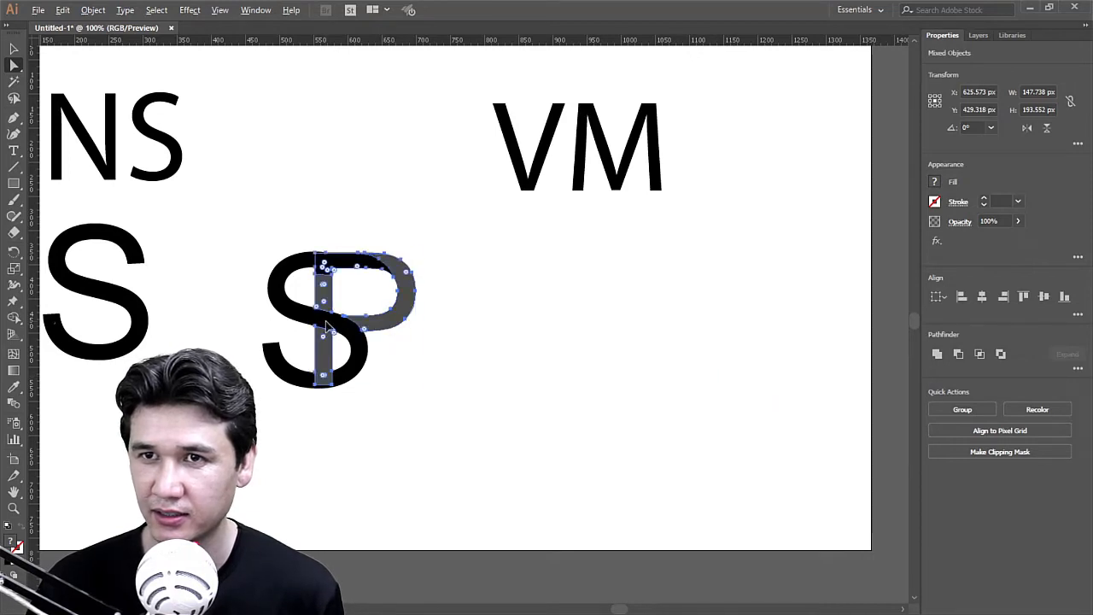
Step: Duplicate the P's top bar, bowl and stem pieces into the empty artboard area to the right of the monogram
left_click(414, 335)
left_click(398, 305)
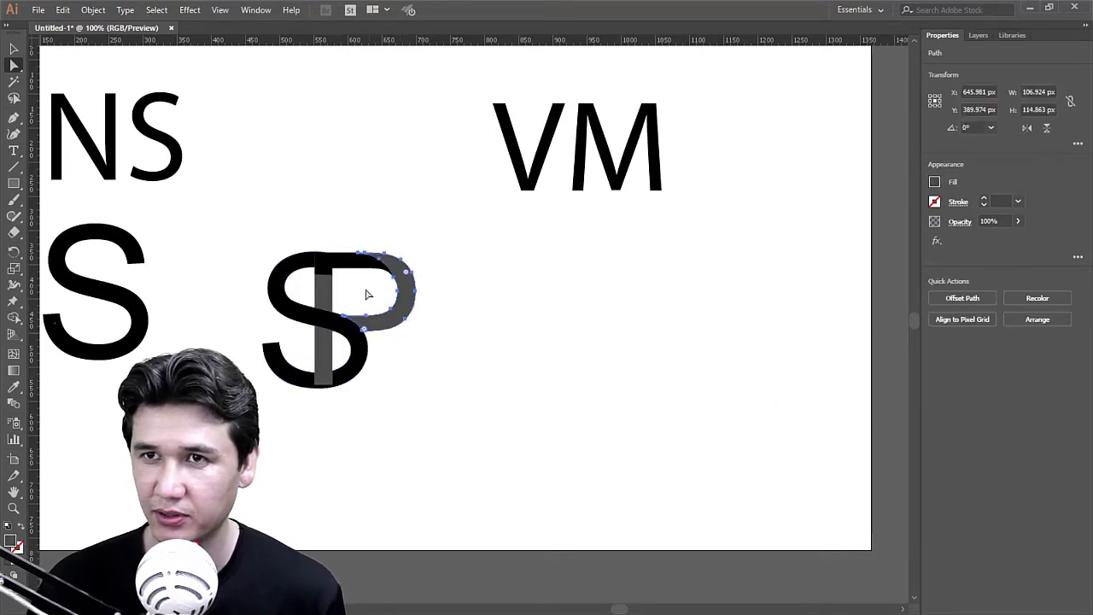
left_click(333, 269, "shift")
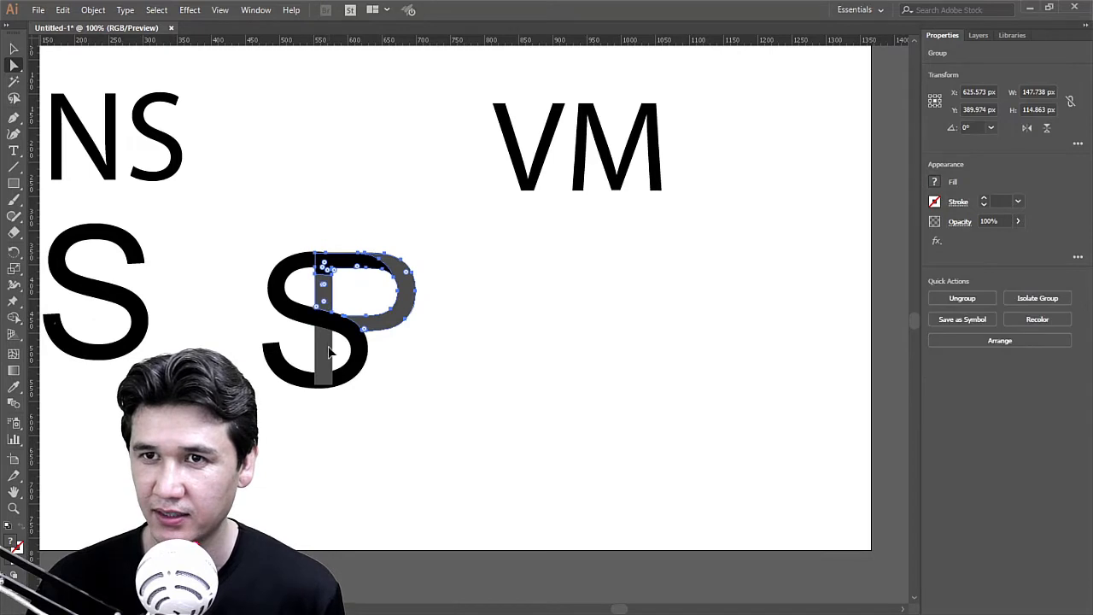
left_click_drag(385, 329, 745, 355)
left_click(570, 354)
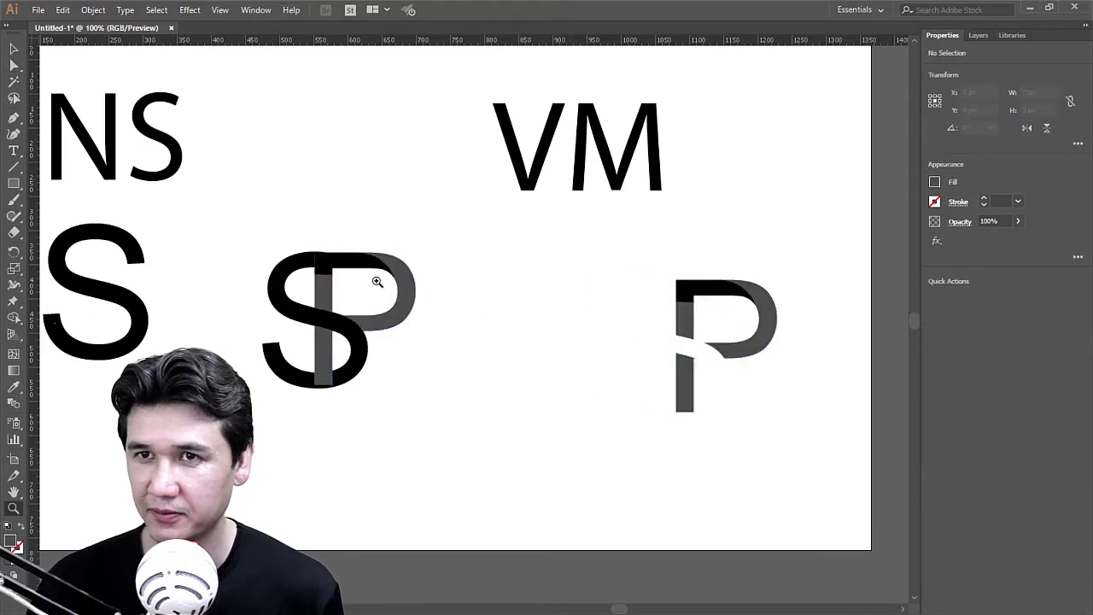
Step: Recolour the monogram's black top-bar piece with the P stem's grey using the Eyedropper, and deselect it
key("z")
left_click_drag(261, 212, 512, 376)
left_click(15, 65)
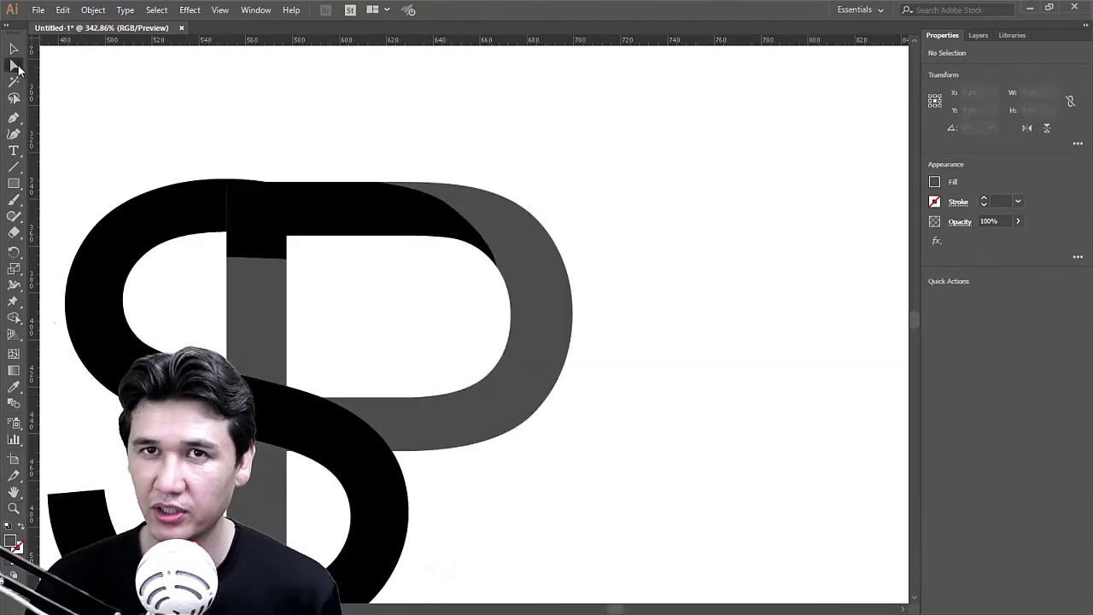
left_click(252, 241)
left_click(13, 387)
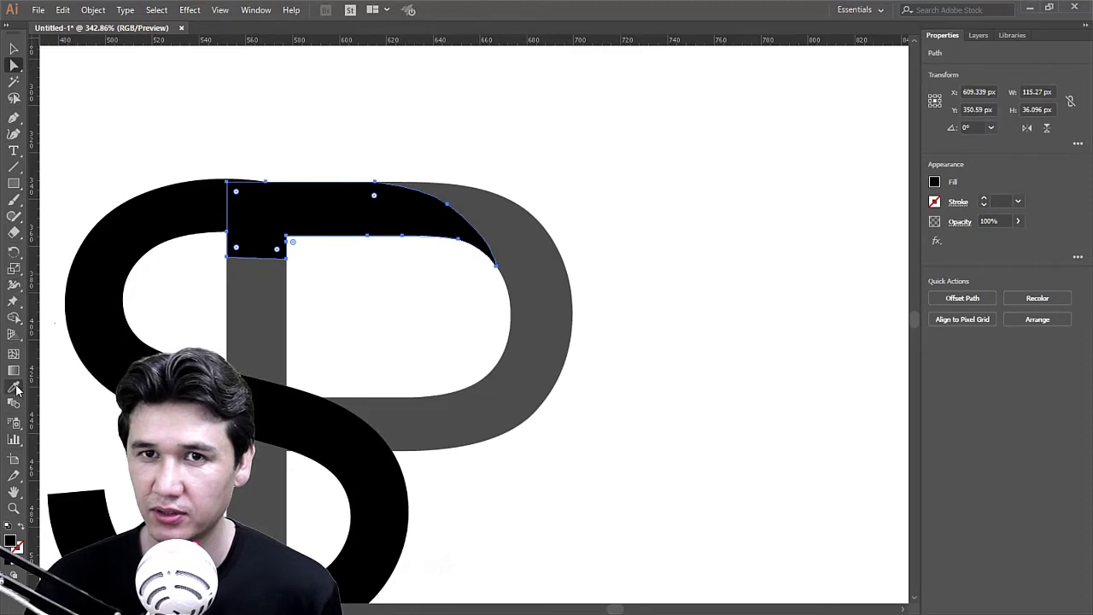
left_click(253, 324)
key("a")
left_click(108, 100)
Step: Unite the monogram P's bowl, top bar and stem pieces so the seams between touching pieces merge
key("z")
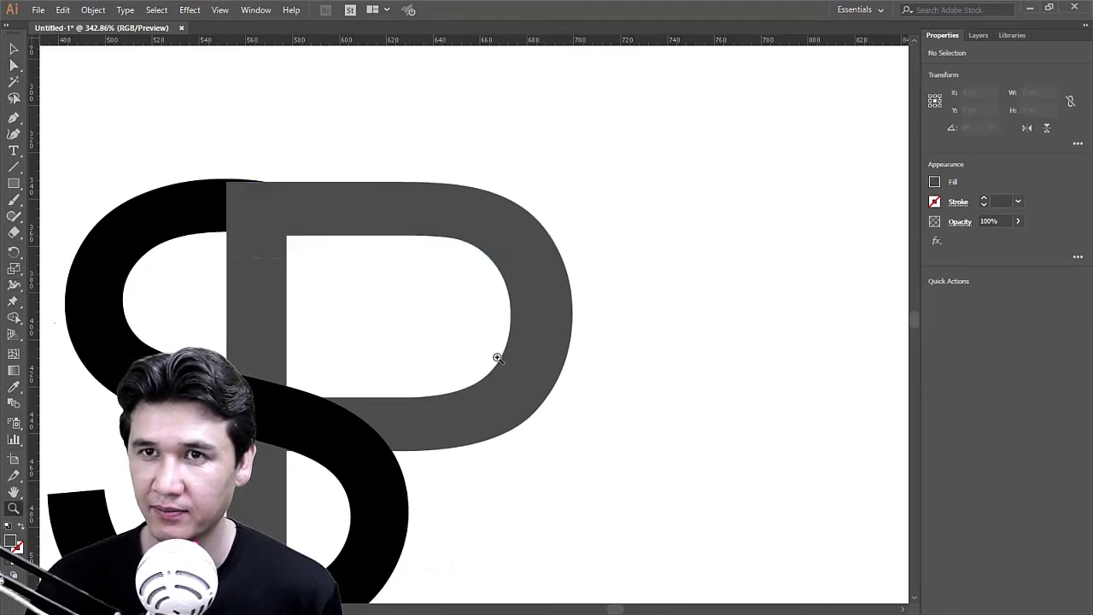
left_click(499, 356, "alt")
left_click(499, 356, "alt")
left_click(500, 356, "alt")
left_click(14, 65)
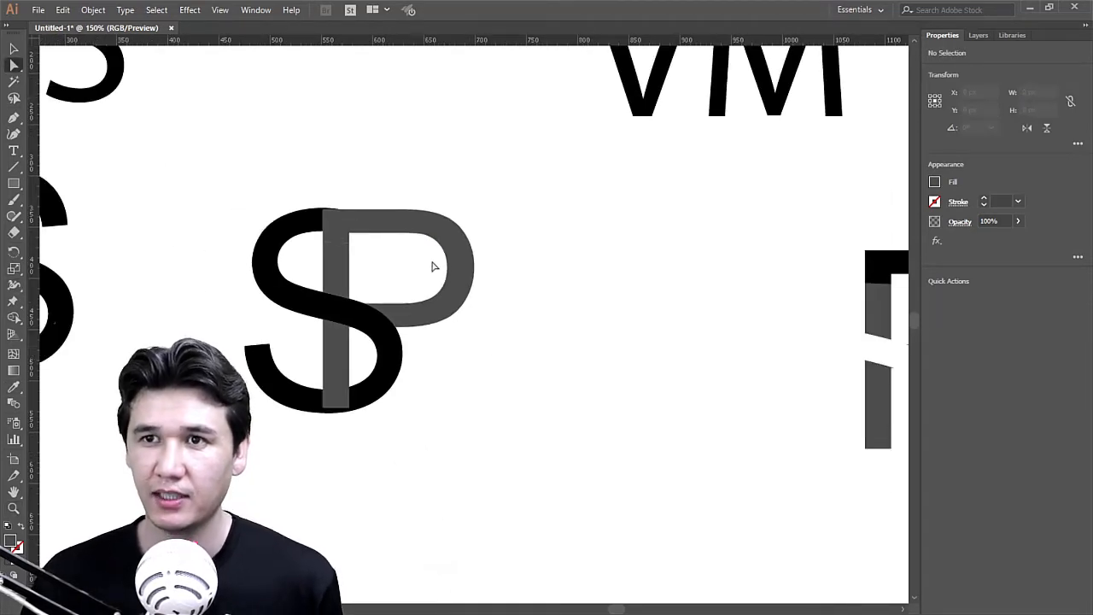
left_click(472, 272)
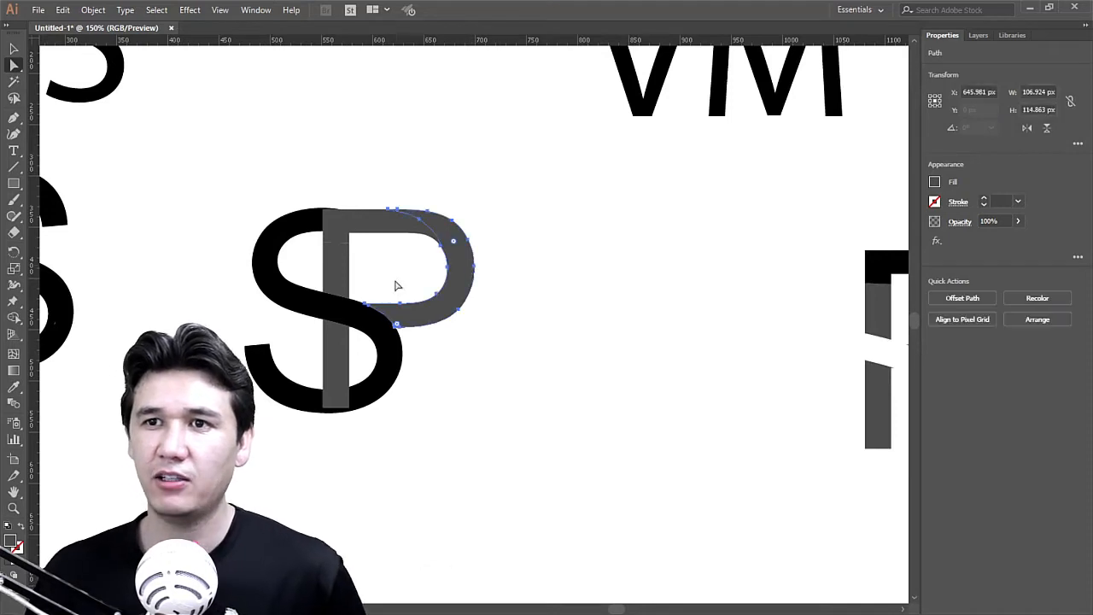
left_click(332, 261, "shift")
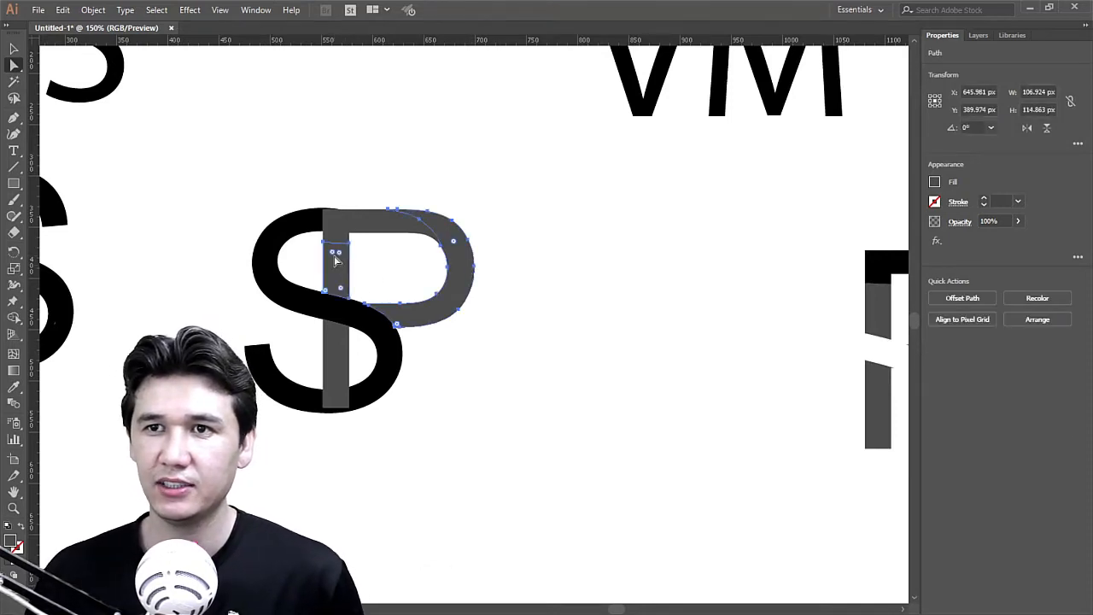
left_click(335, 367, "shift")
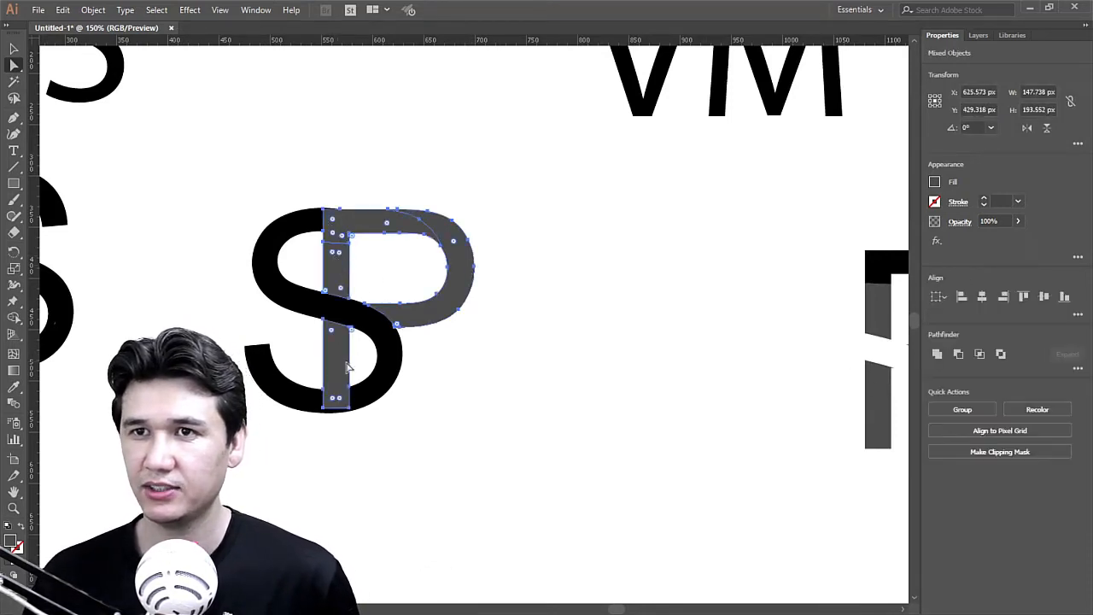
left_click(934, 357)
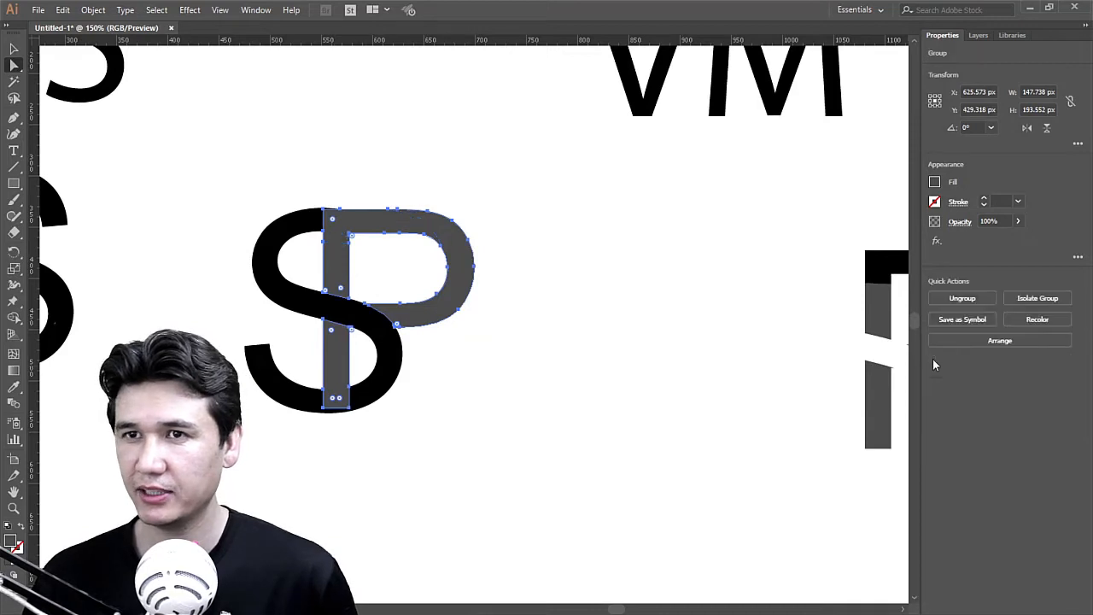
Step: Fill the monogram's P with a medium blue swatch and the S with a dark grey swatch
left_click(934, 183)
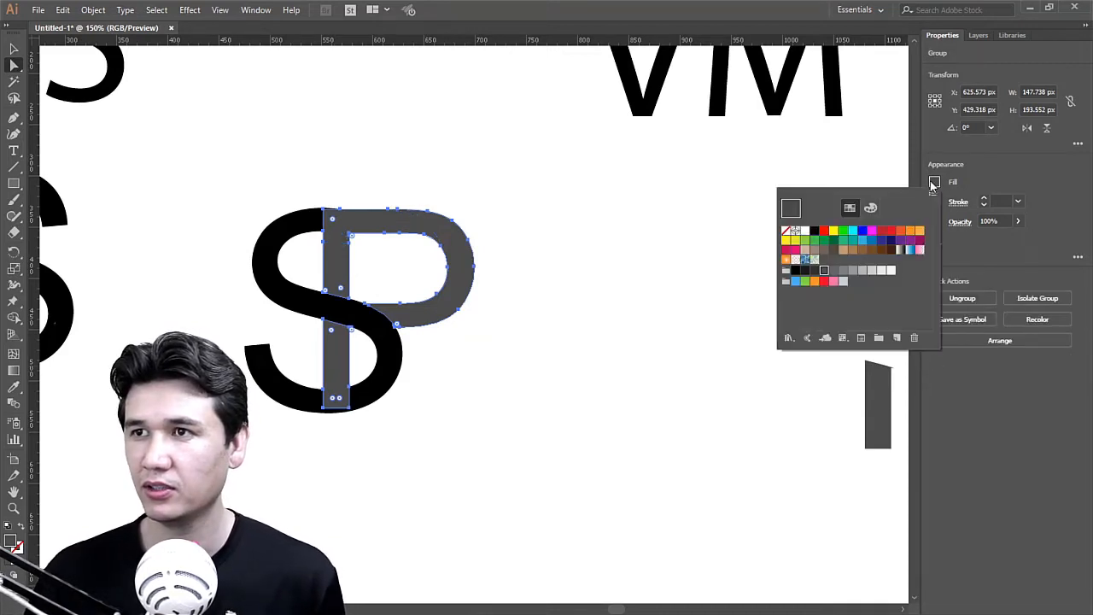
left_click(873, 242)
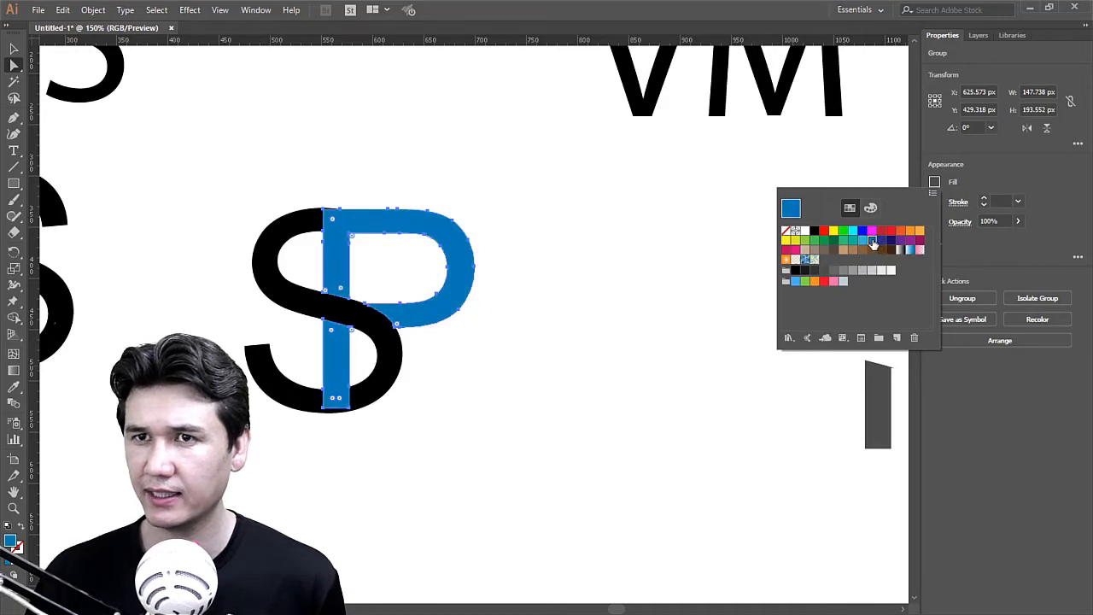
left_click(632, 319)
left_click(360, 321)
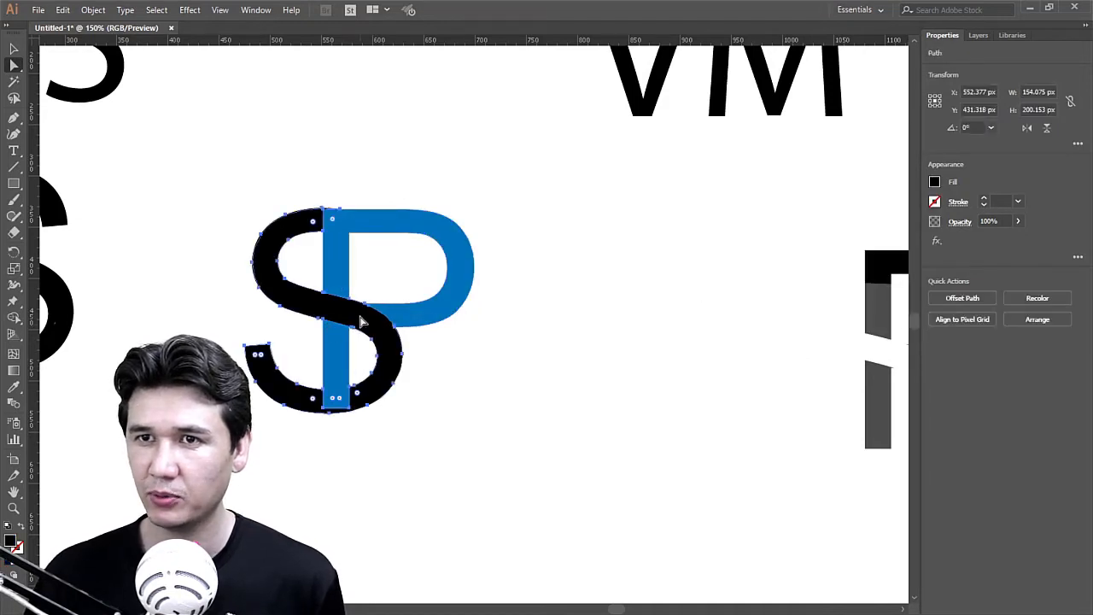
left_click(934, 182)
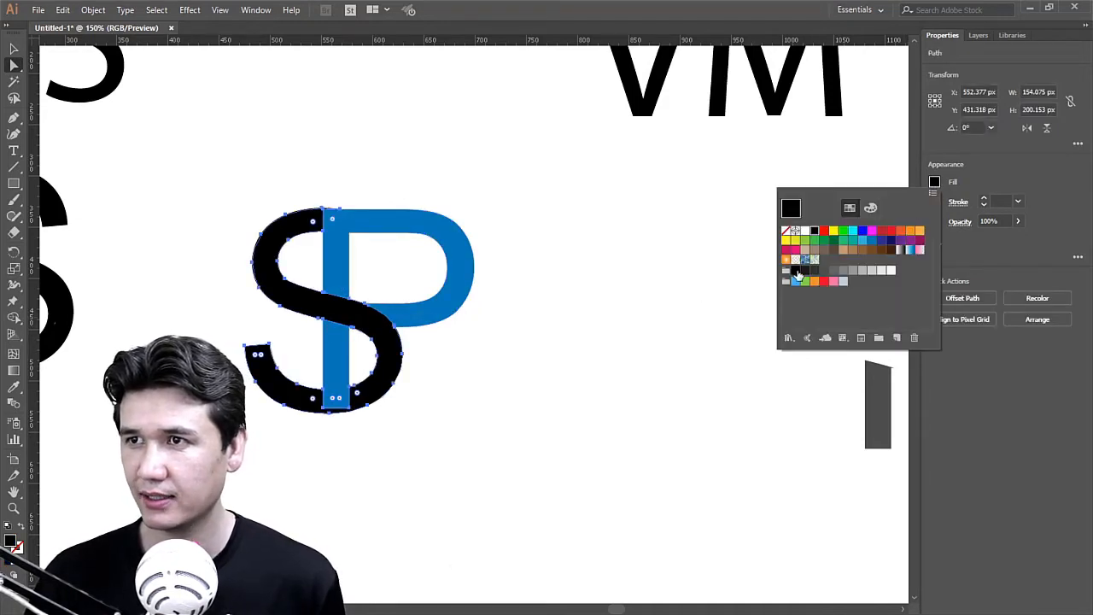
left_click(809, 272)
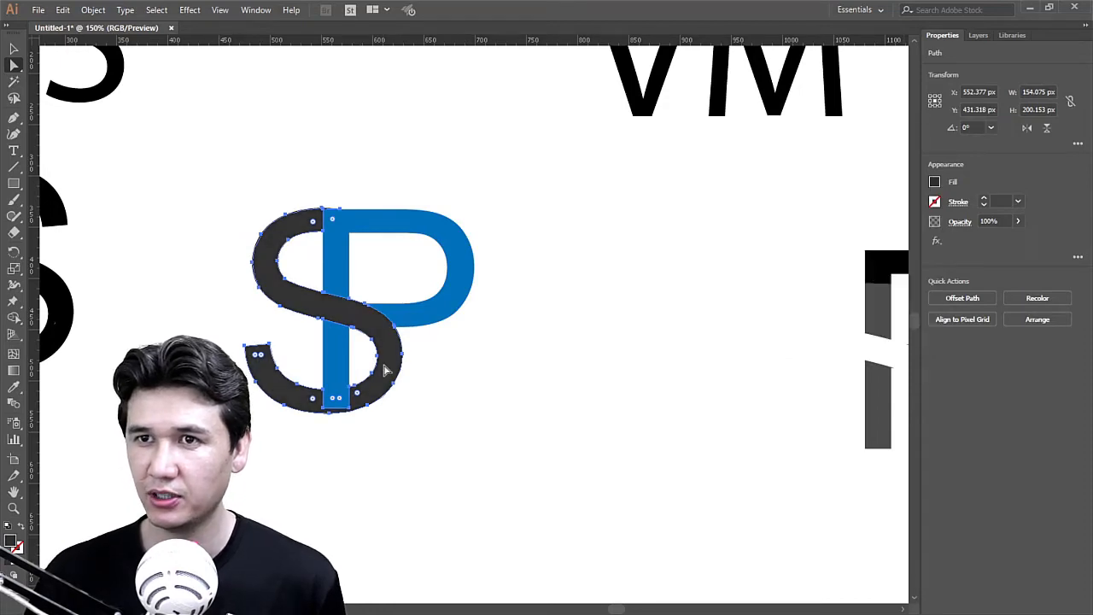
left_click(502, 373)
Step: Extend the bottom edge of the blue P stem straight down, slightly past the S's lower curve
key("z")
left_click(496, 337, "alt")
left_click(497, 337, "alt")
left_click(497, 337, "alt")
left_click(459, 314)
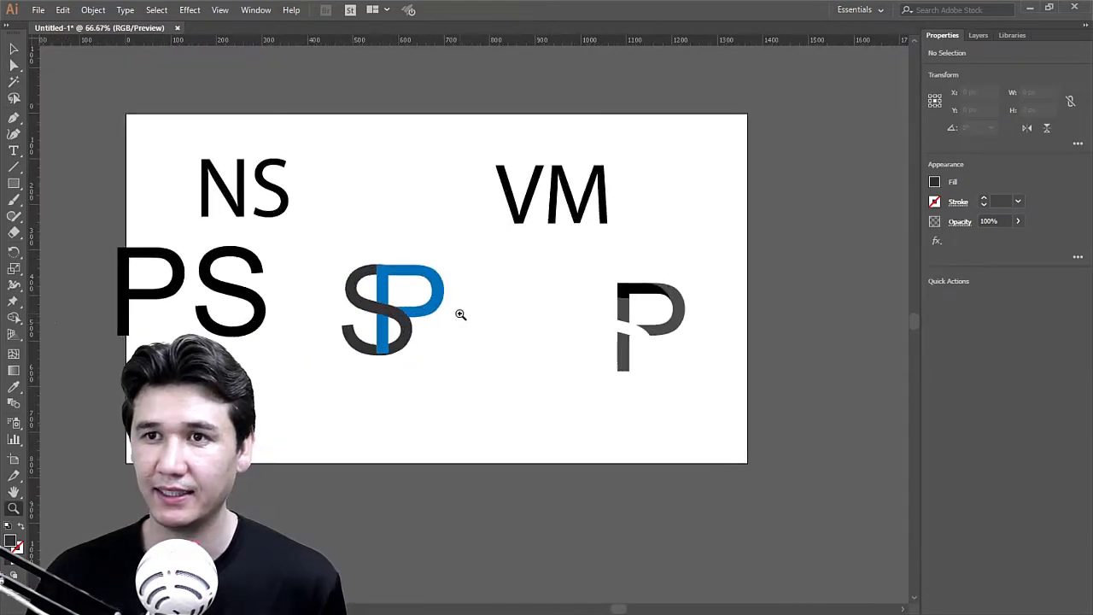
left_click(456, 319)
left_click(455, 319)
left_click(454, 331)
left_click(456, 333)
left_click(404, 413)
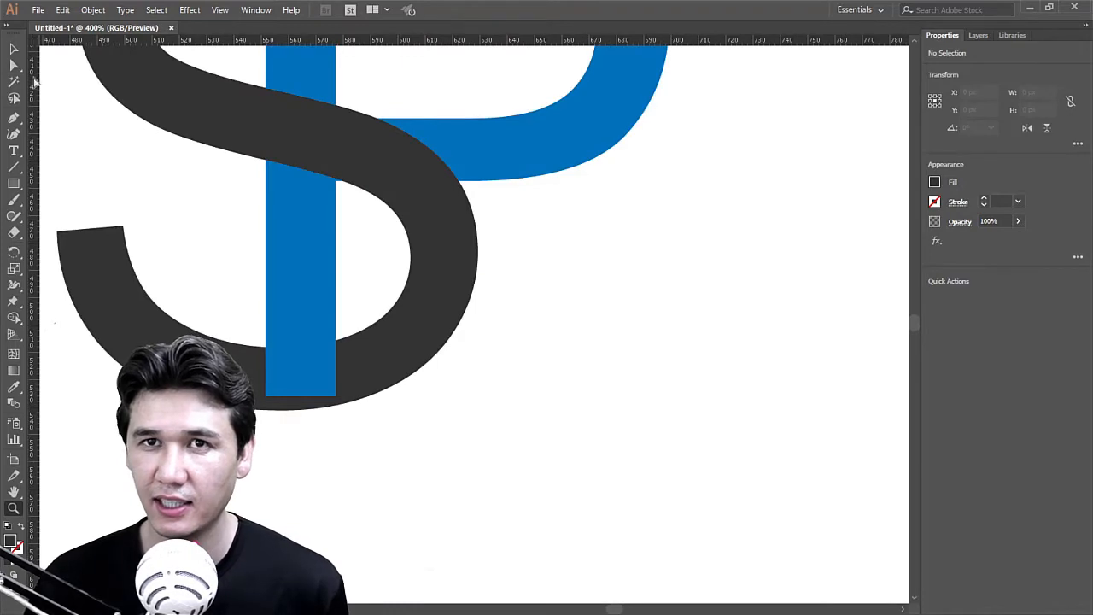
left_click(13, 65)
left_click(277, 355)
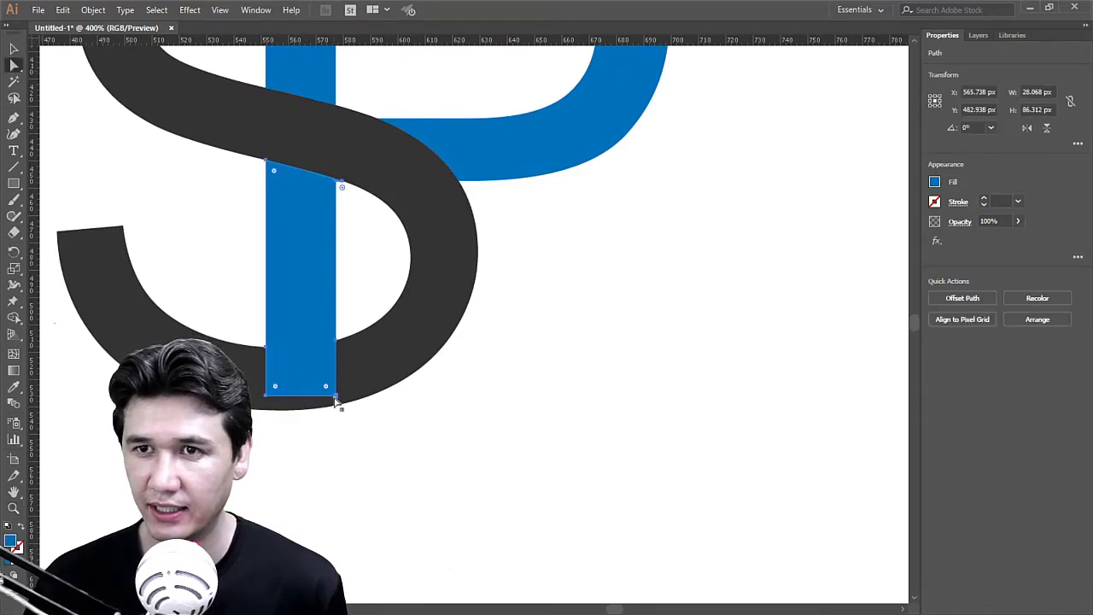
left_click(334, 396)
left_click(265, 396, "shift")
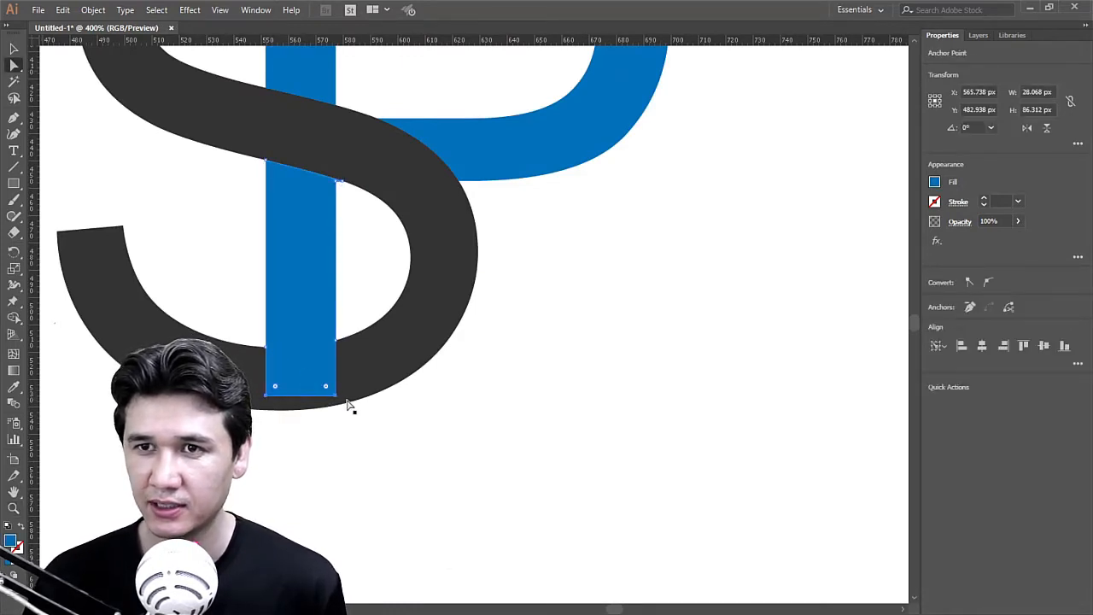
left_click_drag(337, 433, 337, 436)
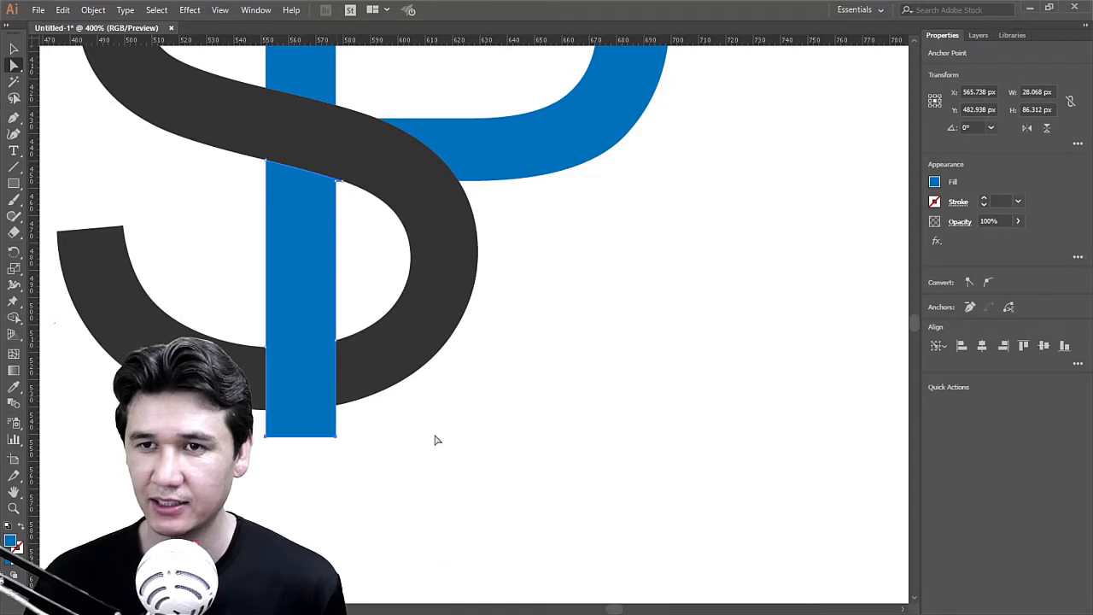
left_click(434, 434)
Step: Examine the finished monogram on the whole artboard and the divided copy of the P beside it
key("z")
left_click(612, 298, "alt")
left_click(612, 298, "alt")
left_click(612, 298, "alt")
left_click(612, 297, "alt")
left_click(324, 353, "alt")
left_click(471, 309, "alt")
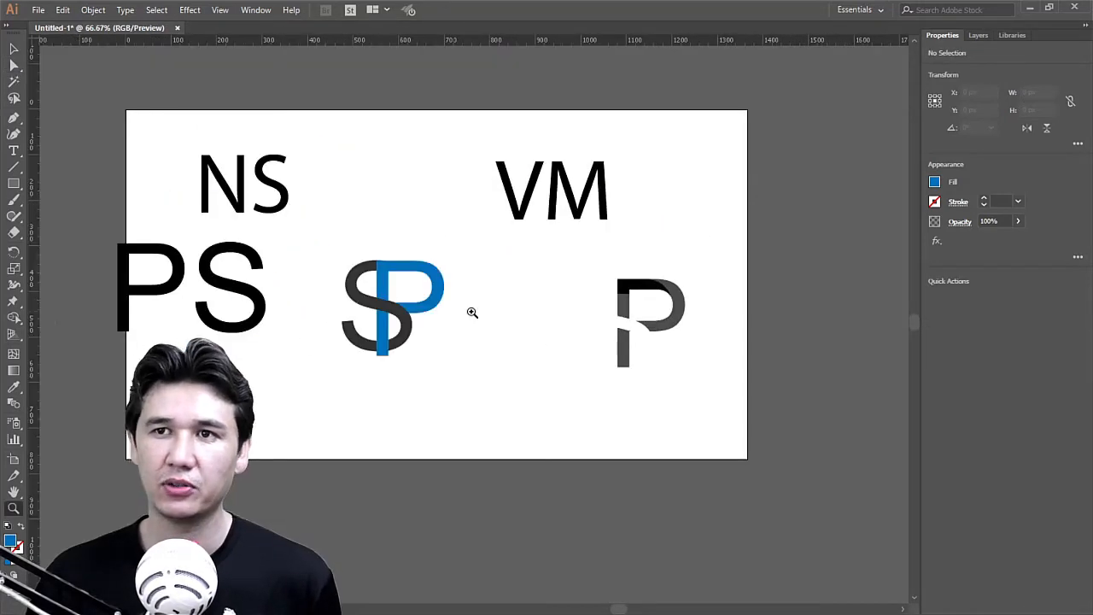
left_click_drag(588, 339, 367, 333)
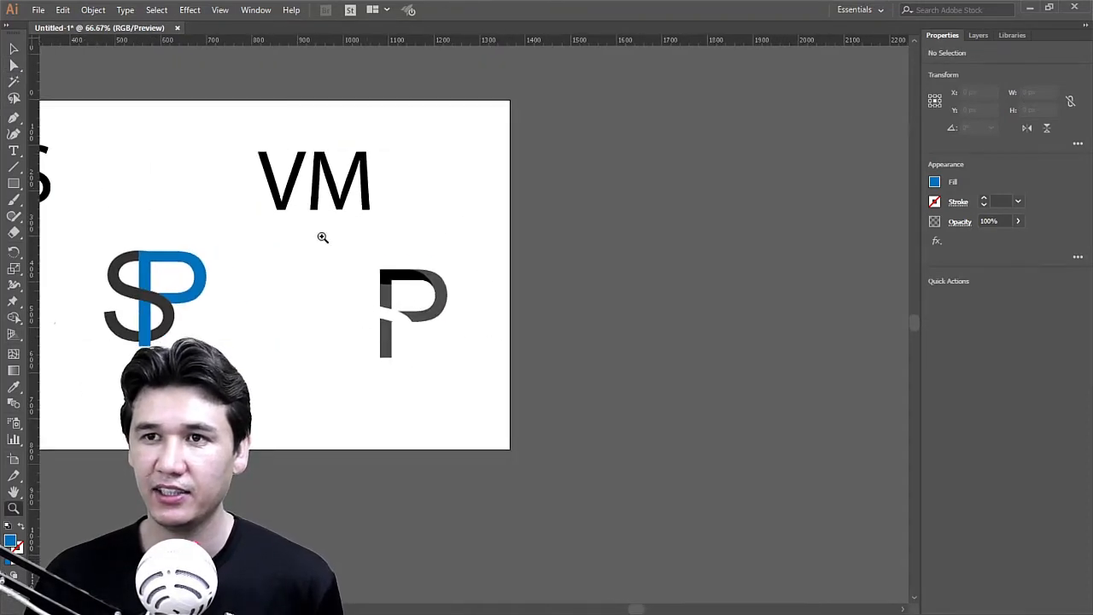
left_click_drag(345, 249, 531, 442)
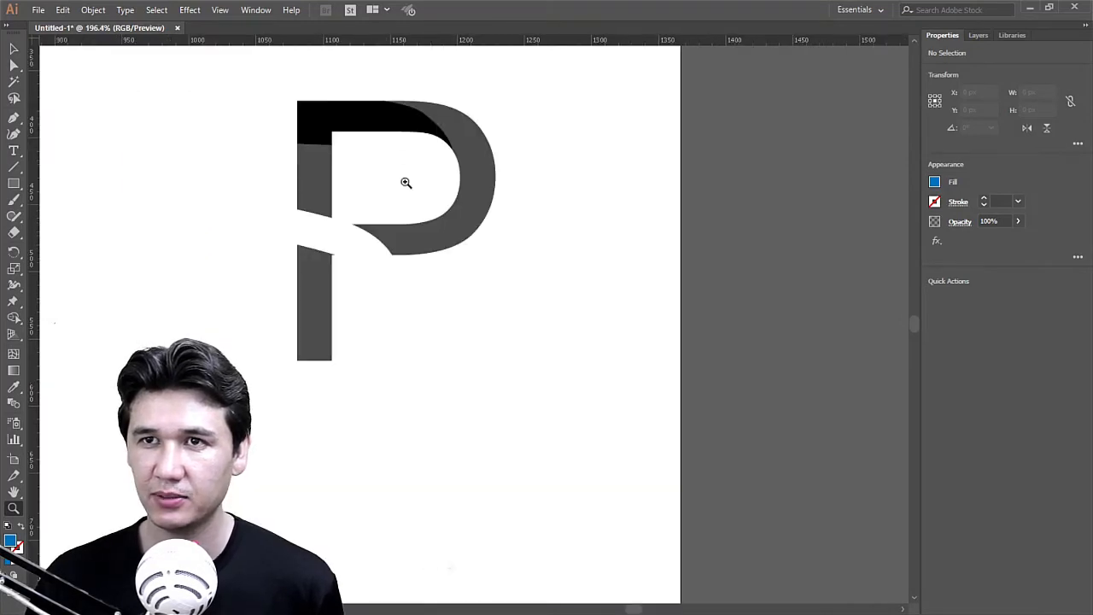
left_click_drag(405, 178, 554, 270)
left_click(19, 151)
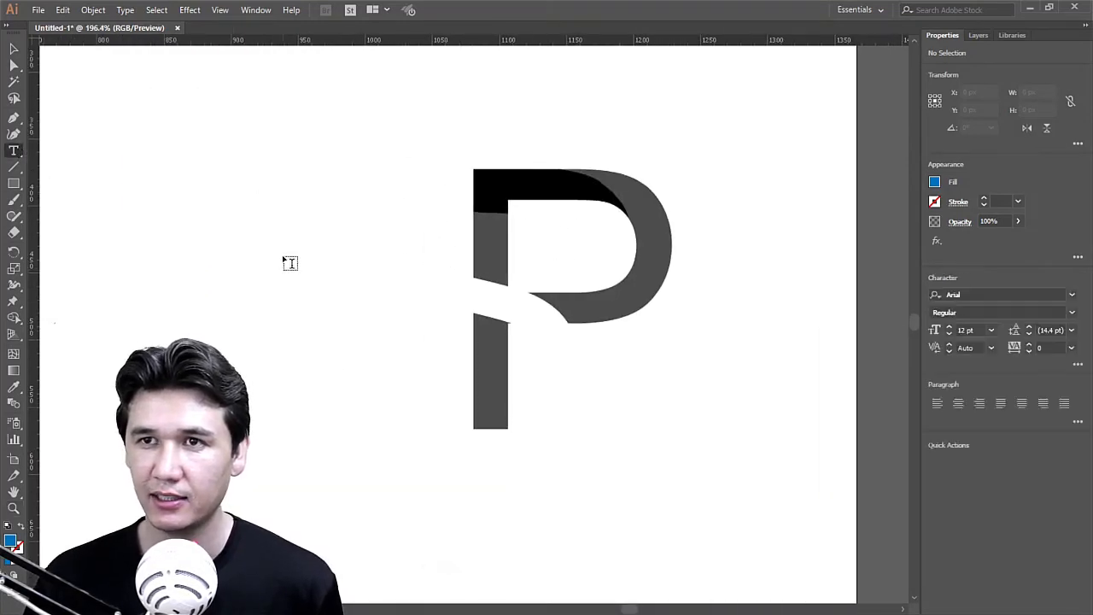
key("z")
left_click(288, 254, "alt")
left_click(292, 254, "alt")
left_click(552, 387, "alt")
left_click(560, 389, "alt")
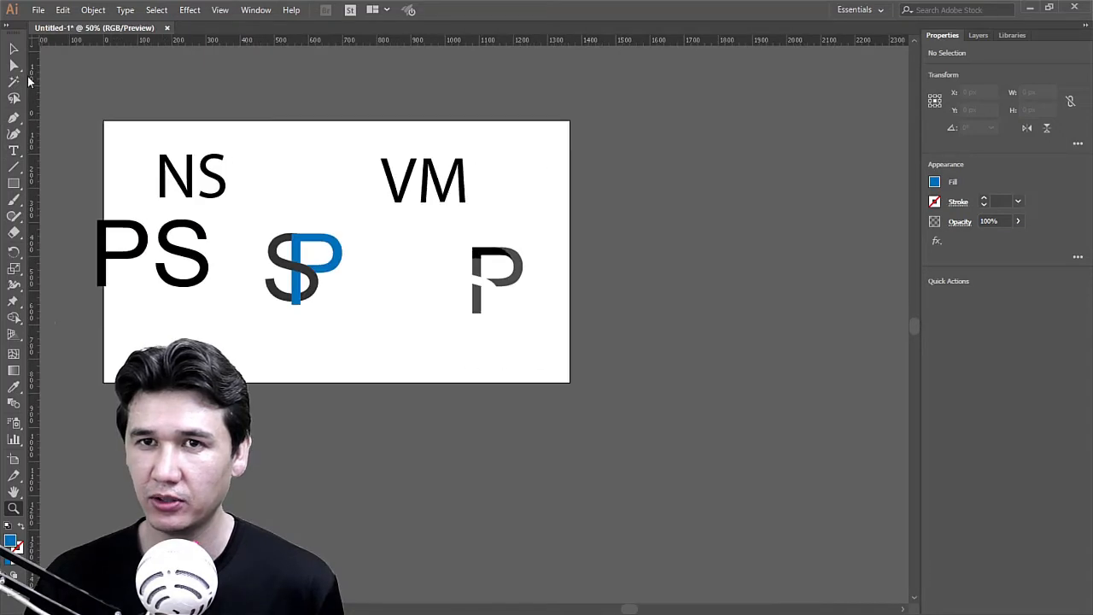
Step: Duplicate the large PS text into the empty area between and below the monogram and the divided P
left_click(13, 51)
left_click_drag(113, 260, 351, 343)
key("z")
left_click(433, 309)
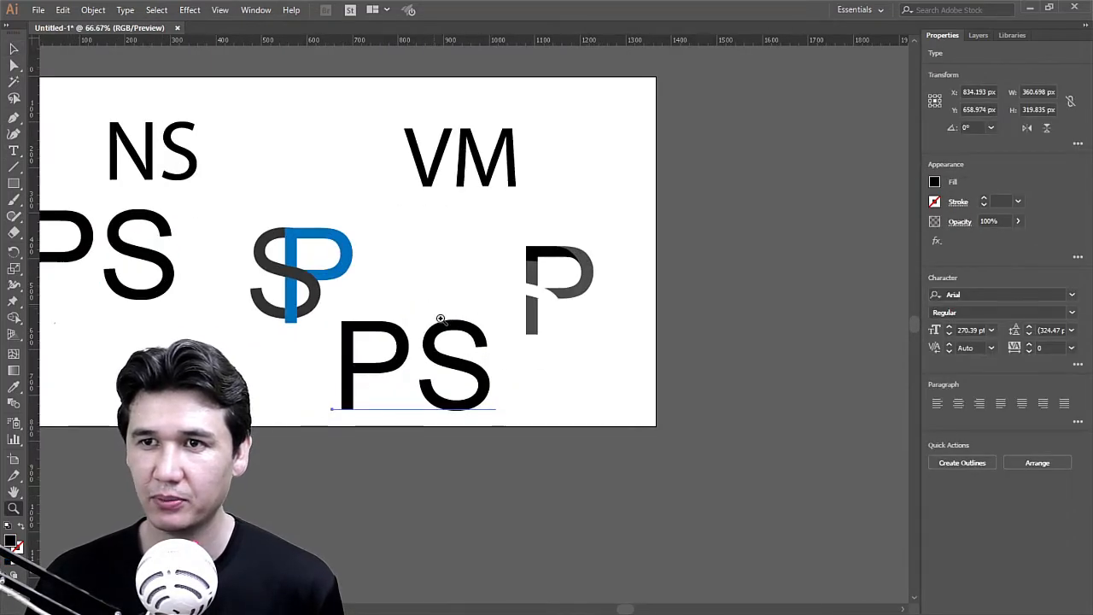
left_click(435, 328)
Step: Move the coloured monogram left, away from the PS text copy, and check the leftover unfilled path inside the P's bowl
left_click(16, 49)
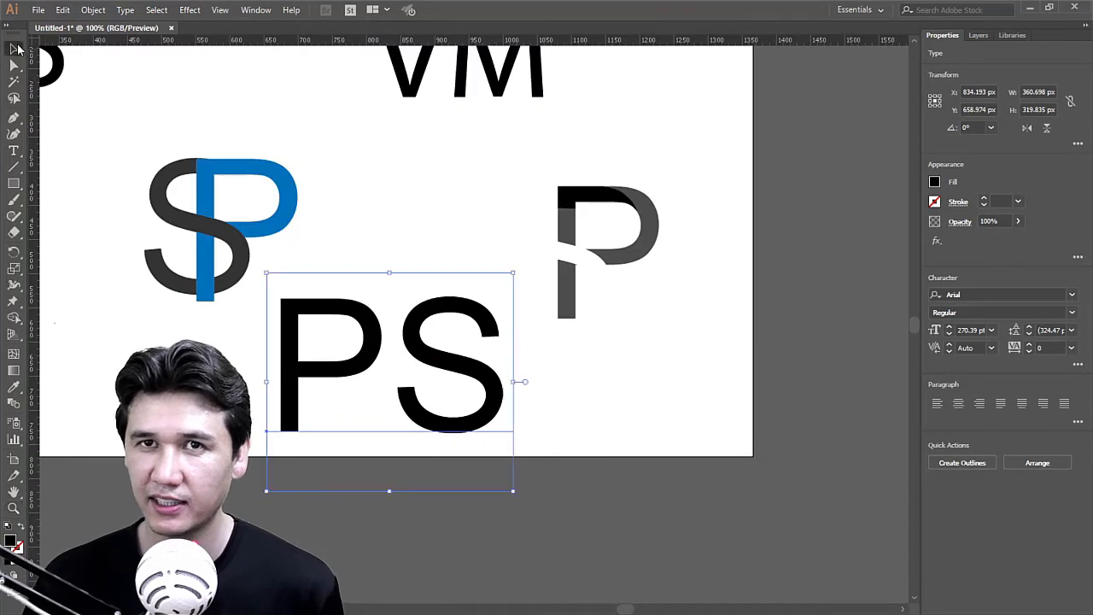
left_click_drag(281, 178, 175, 206)
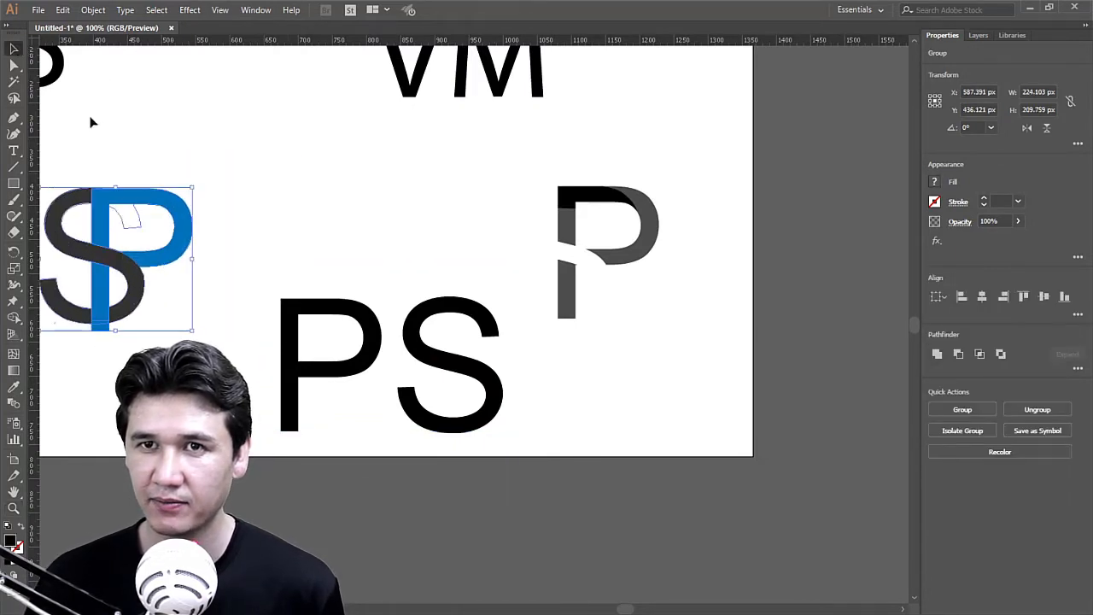
left_click(90, 117)
left_click(13, 64)
left_click_drag(121, 234, 151, 217)
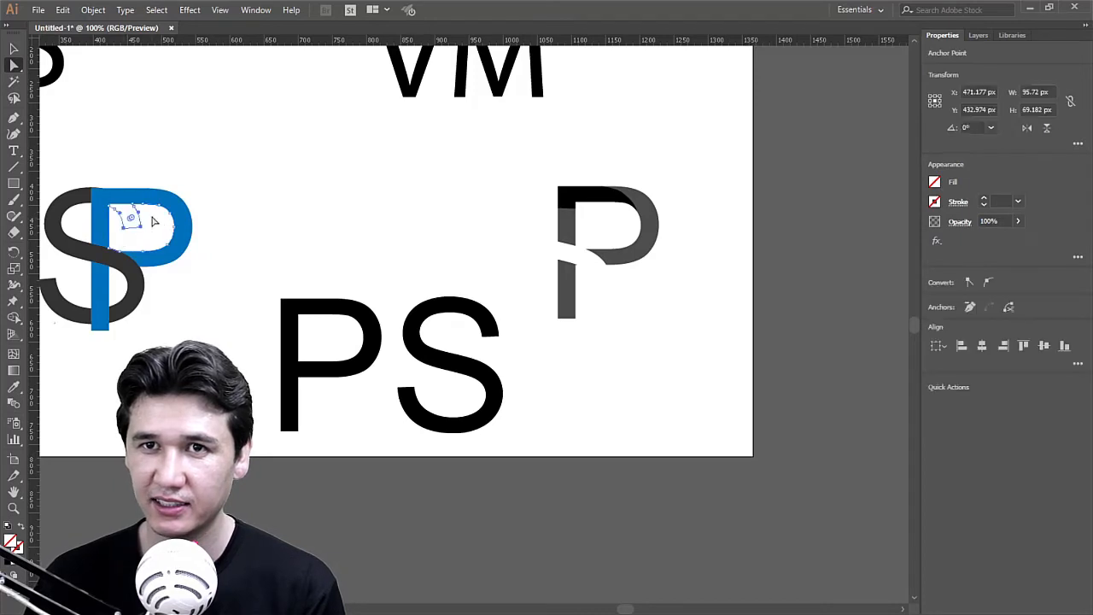
left_click(239, 210)
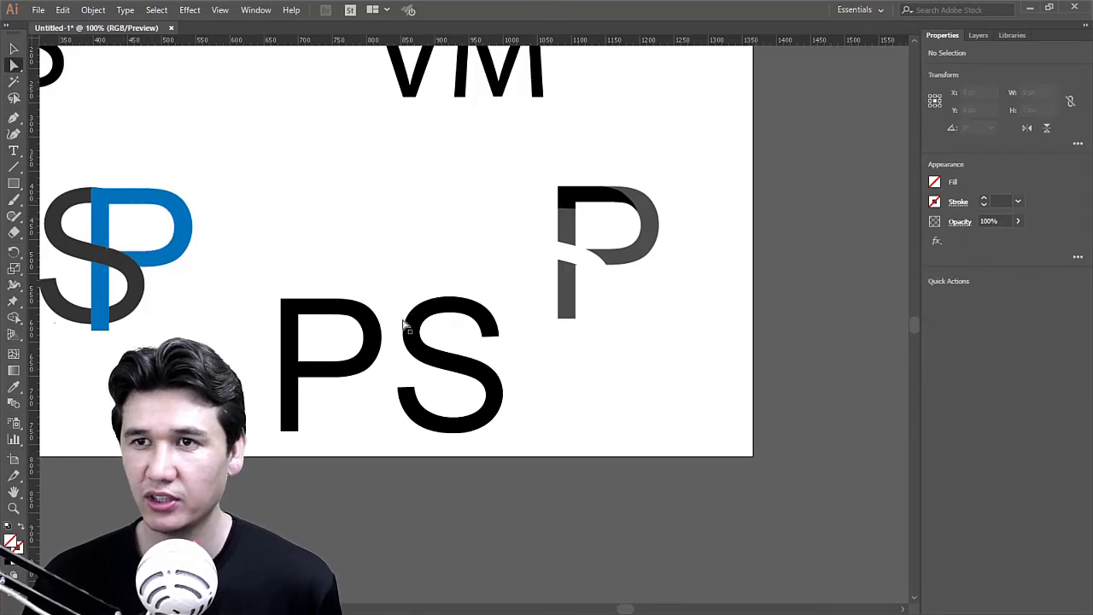
Step: Try to move the lower PS text up into the empty space between the monogram and the divided P
left_click(376, 331)
left_click_drag(375, 338, 408, 220)
key("ctrl+z")
Step: Delete the S from the lower PS text copy and move the remaining P up between the monogram and the divided P
key("t")
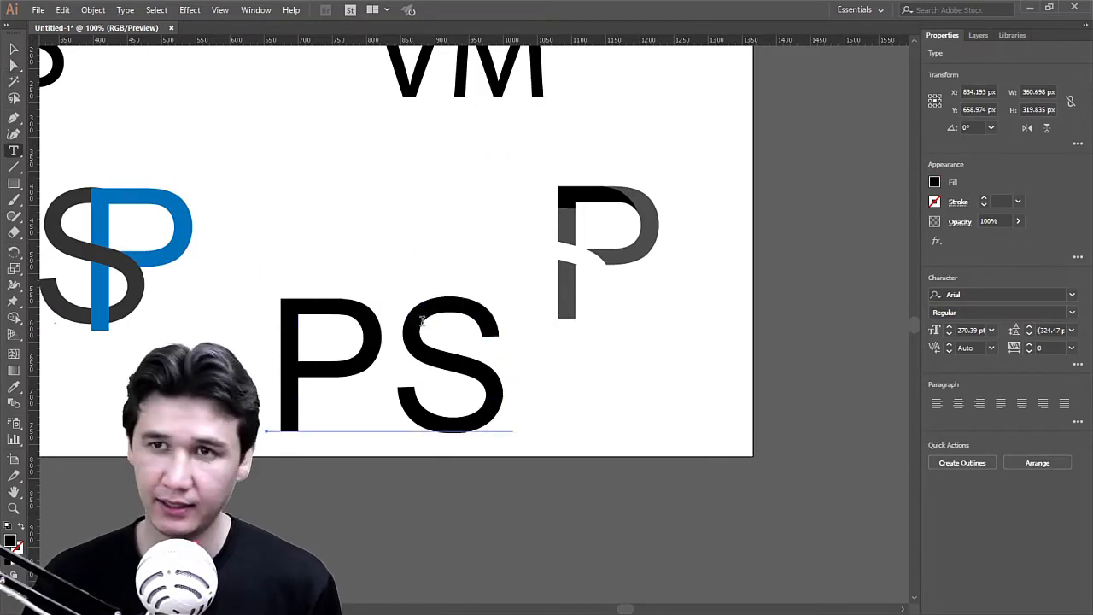
left_click_drag(398, 325, 487, 341)
key("BackSpace")
key("Escape")
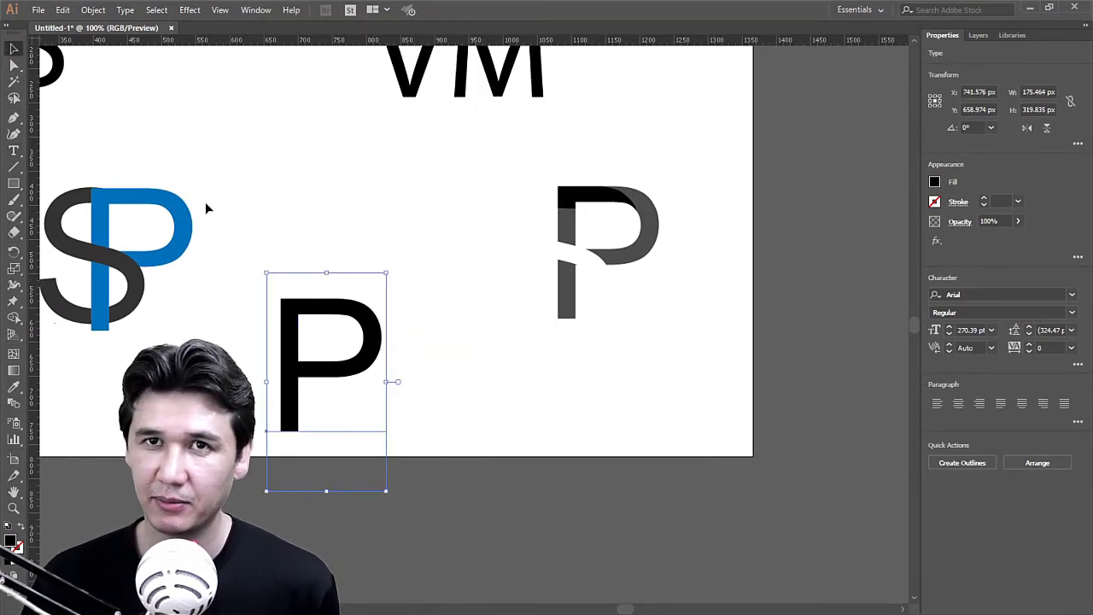
left_click_drag(334, 334, 425, 228)
Step: Convert the relocated P text to outlines and deselect it
right_click(411, 253)
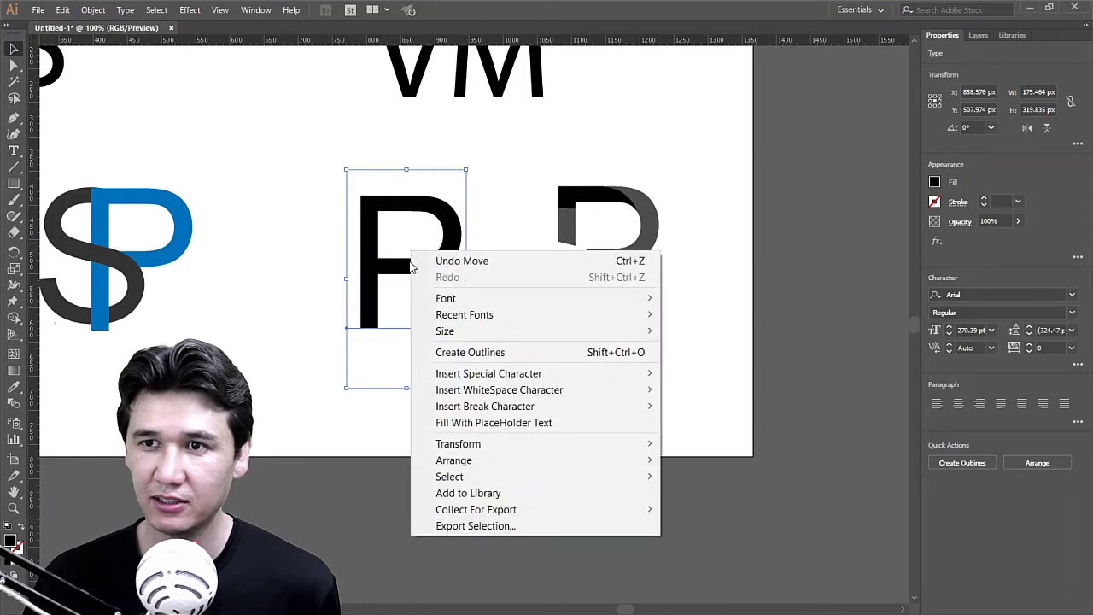
left_click(487, 353)
left_click(483, 341)
Step: Copy the black upper piece of the divided P into the space between it and the outlined P
key("z")
left_click_drag(327, 153, 705, 400)
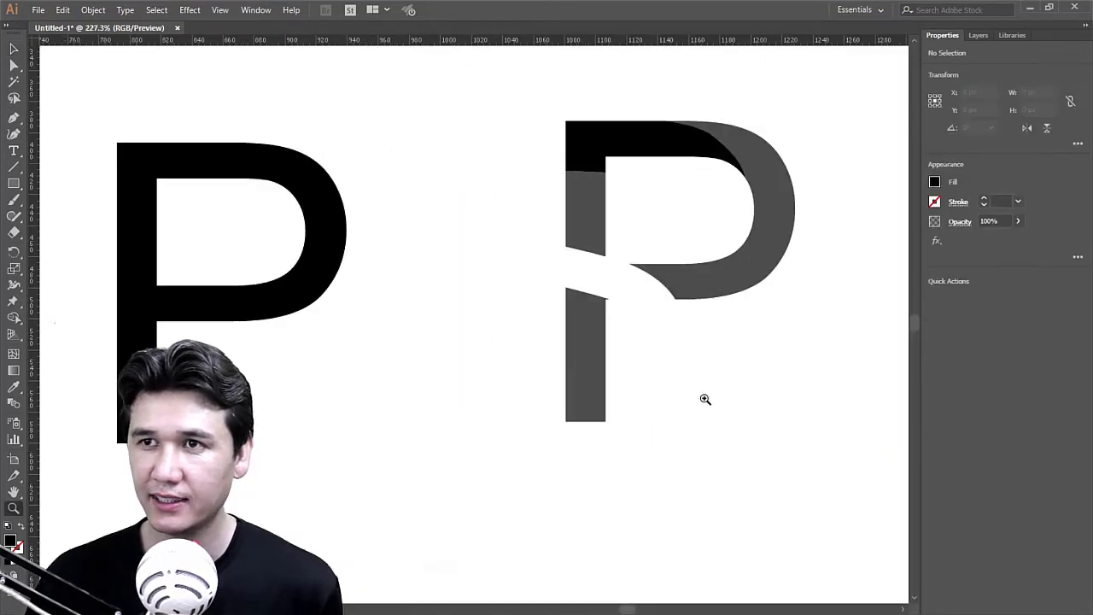
left_click_drag(215, 201, 247, 210)
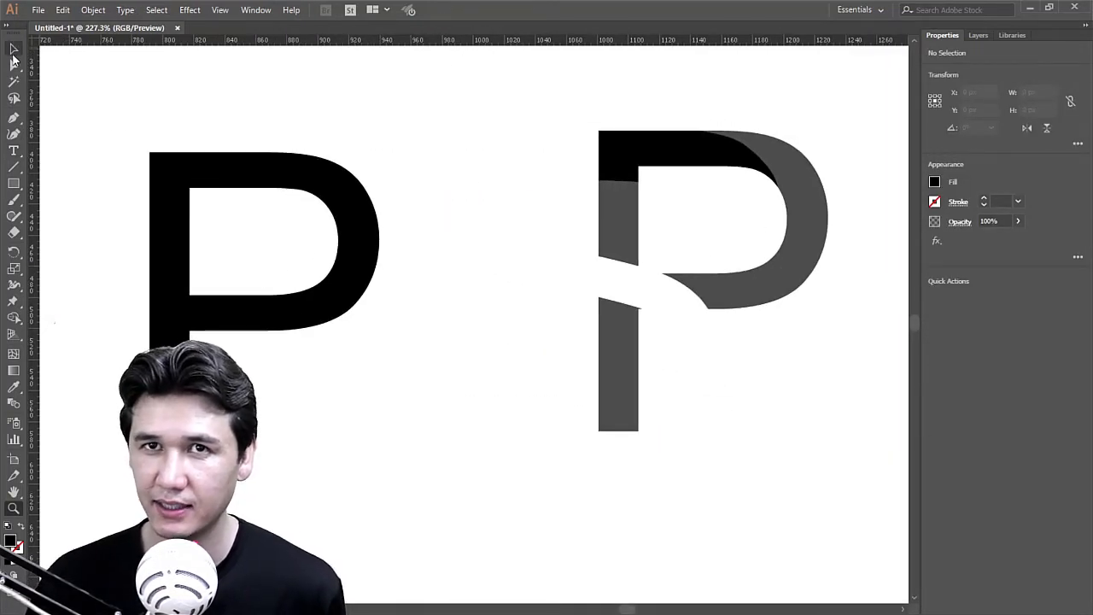
left_click(13, 64)
left_click(643, 164)
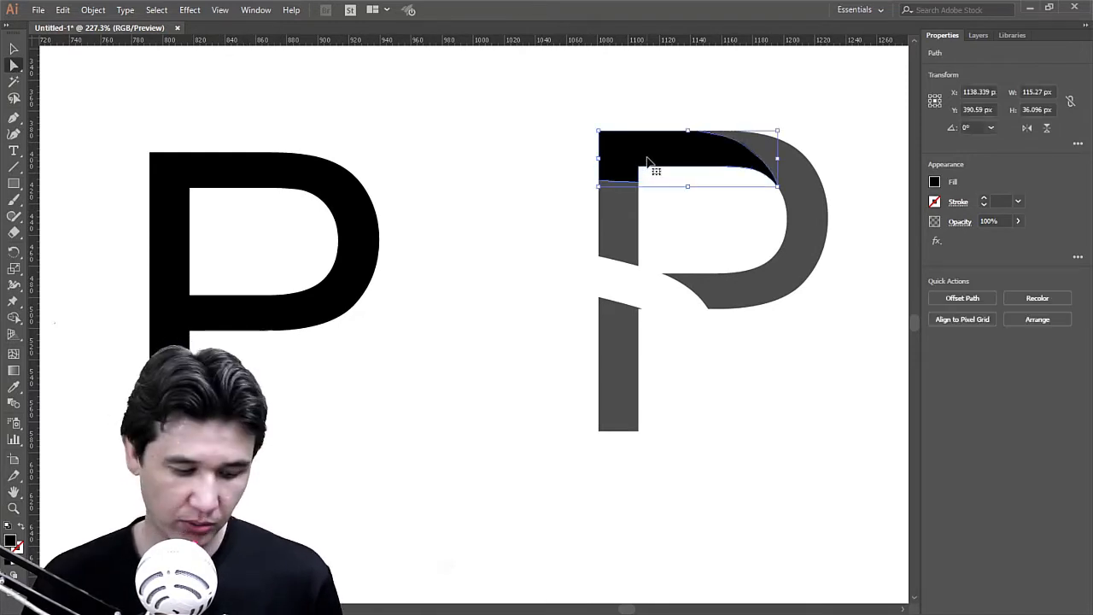
left_click_drag(644, 161, 429, 327)
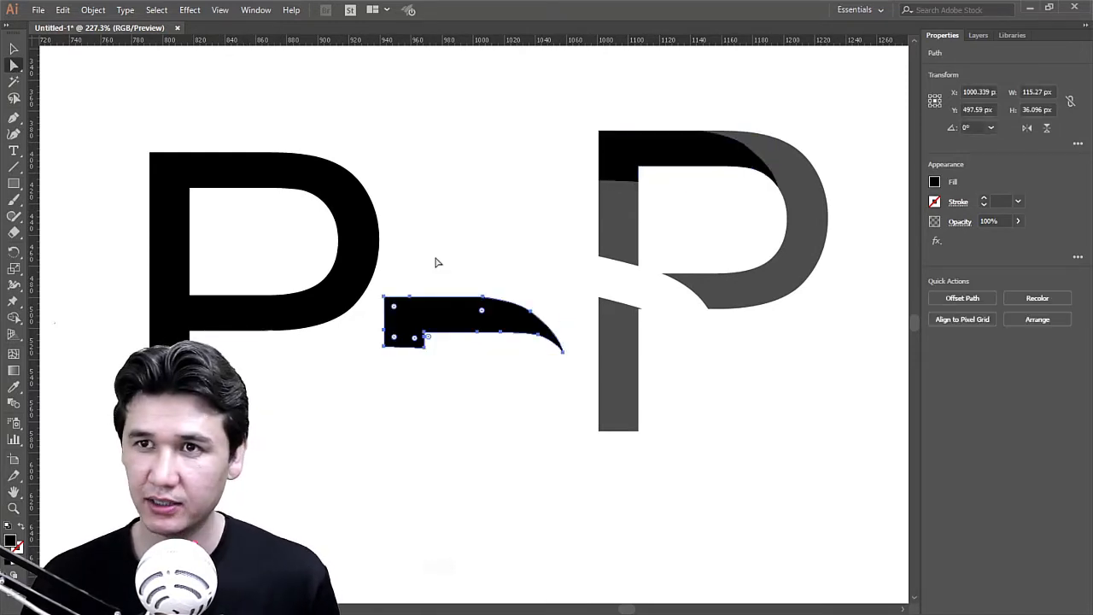
Step: Fill the copied piece with light blue and fit it over the upper-left part of the outlined P
left_click(933, 182)
left_click(862, 245)
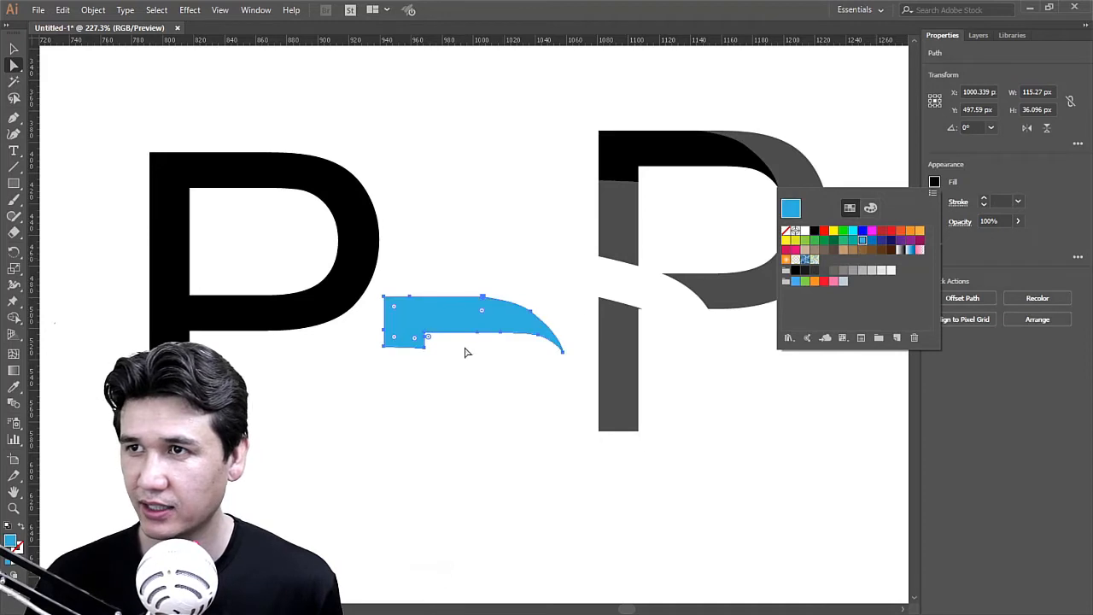
left_click_drag(483, 319, 251, 180)
left_click(299, 114)
Step: Draw a 116 × 23 px light blue rectangle extending the blue piece leftward past the P's stem as a T crossbar
key("z")
left_click(274, 224, "alt")
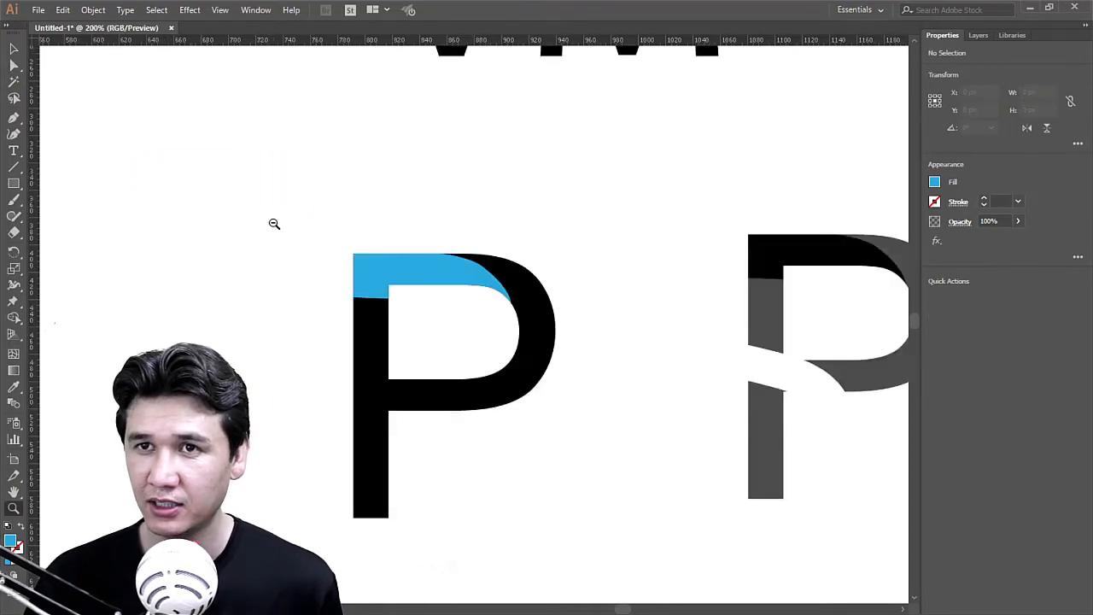
left_click(409, 318, "alt")
left_click(476, 342)
left_click(481, 326)
left_click(481, 325)
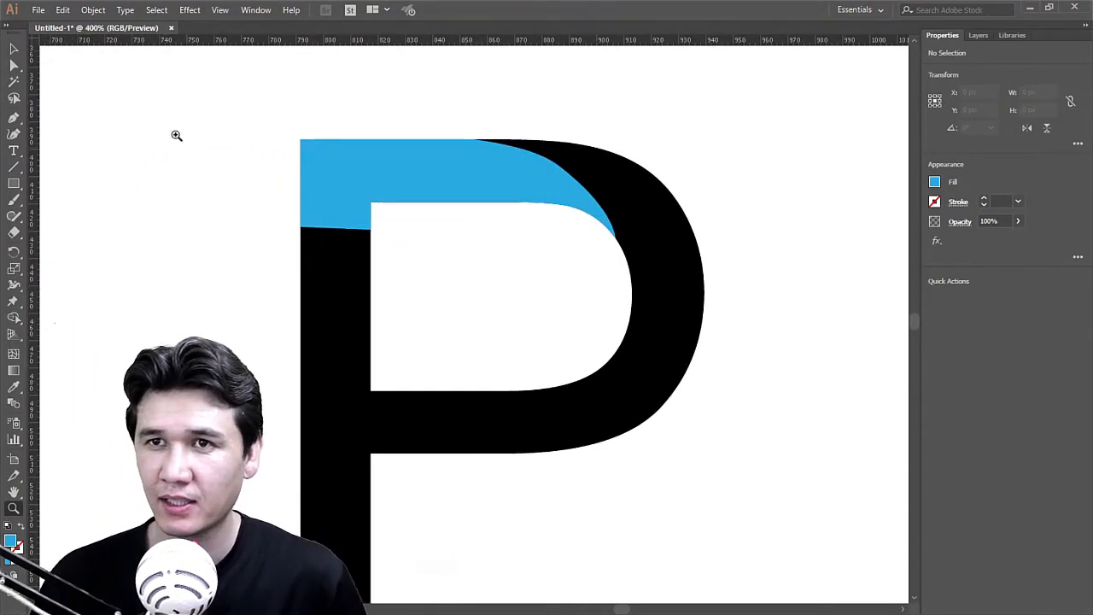
left_click(14, 183)
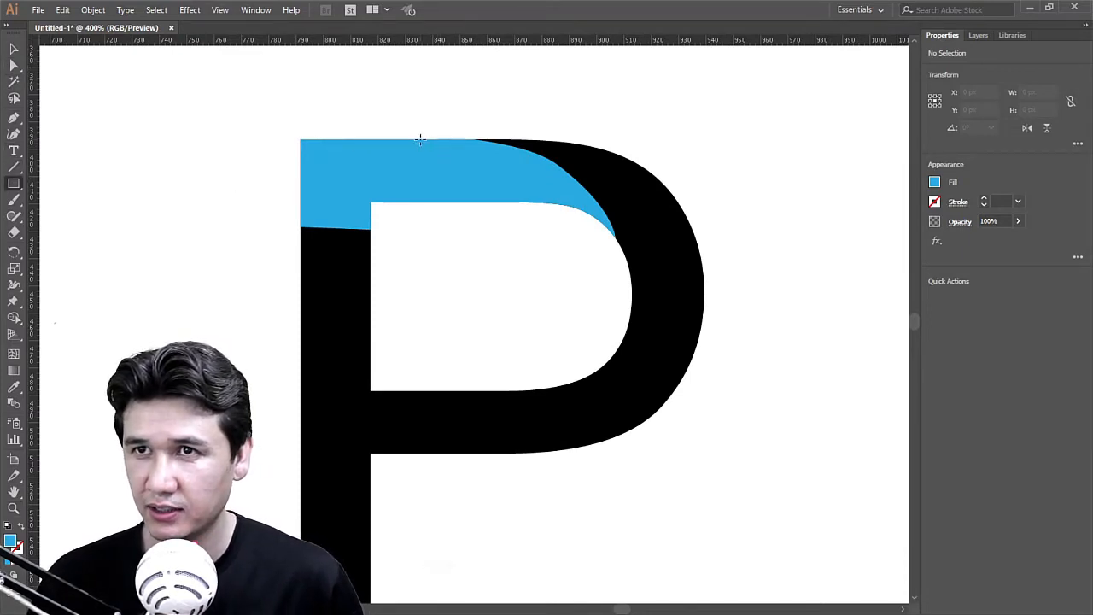
left_click_drag(420, 138, 101, 200)
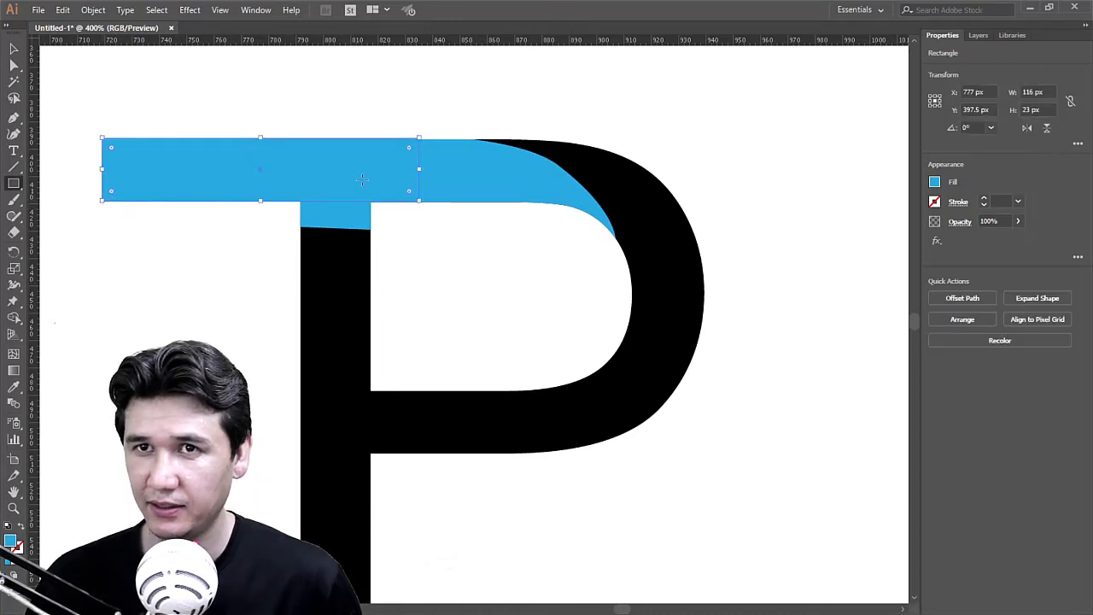
key("z")
left_click(500, 154, "alt")
left_click(500, 154, "alt")
left_click(14, 49)
left_click(420, 382)
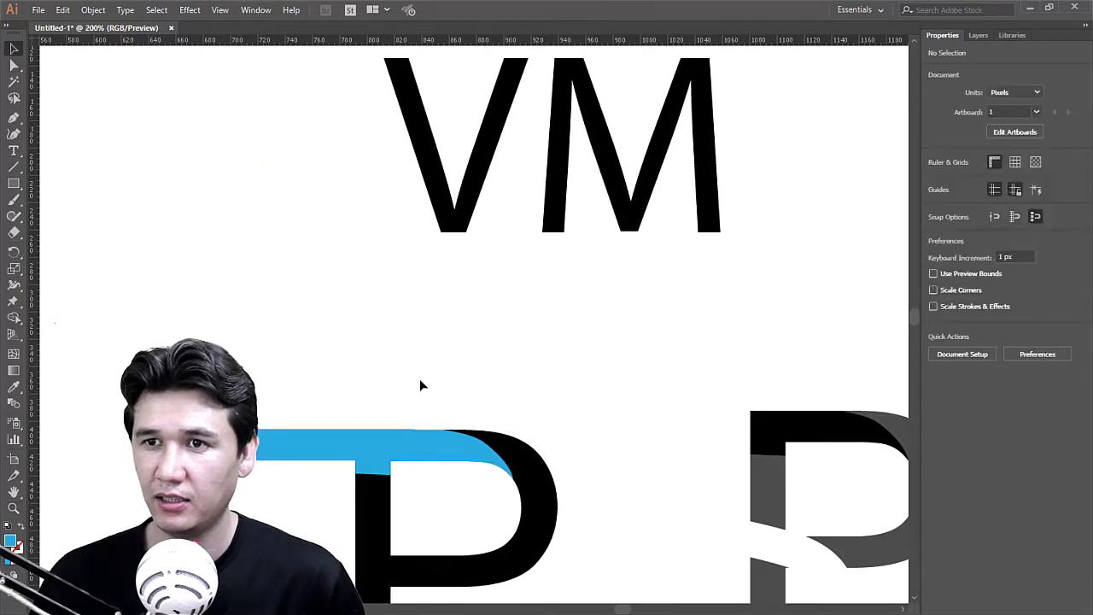
Step: Draw a 25 × 162 px rectangle over the P's stem below the blue piece and give it the crossbar's light blue fill
key("z")
left_click(513, 458, "alt")
left_click(513, 458, "alt")
left_click(454, 316)
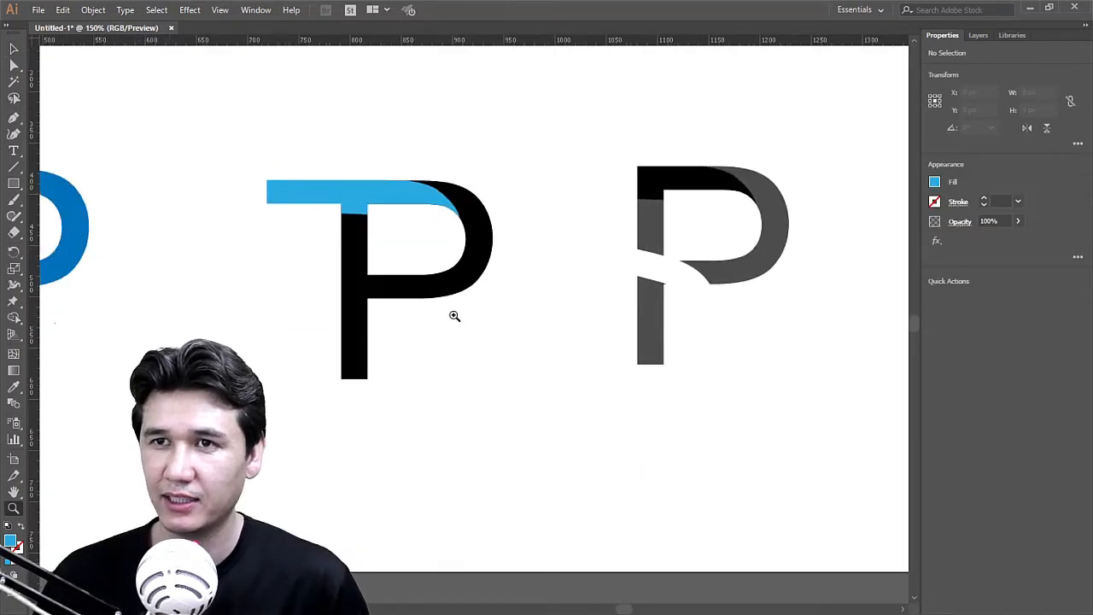
left_click(452, 278)
left_click(452, 276)
left_click(14, 65)
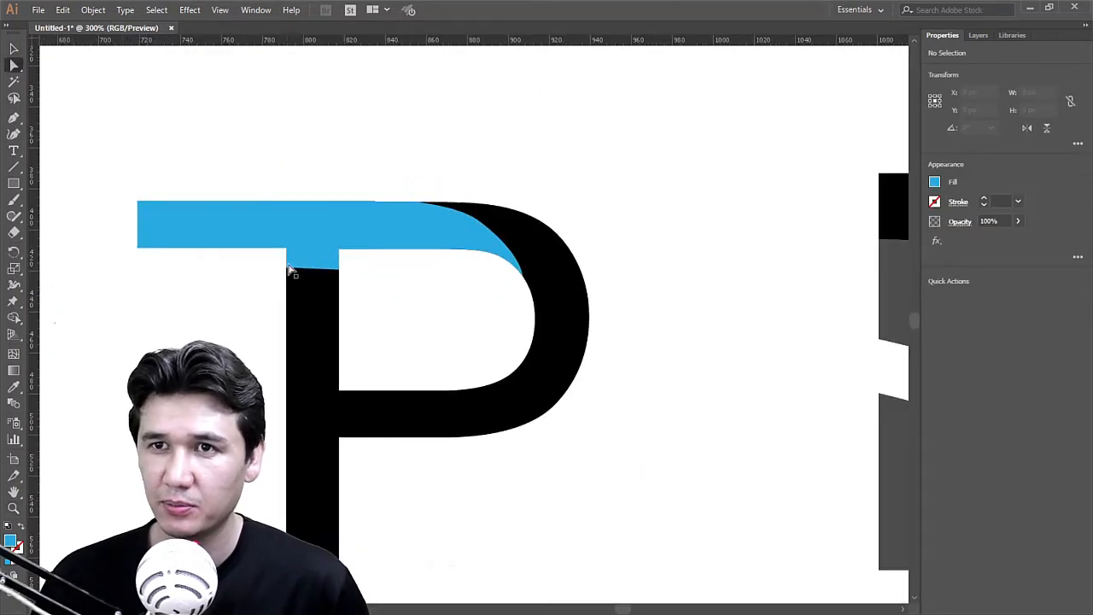
left_click(313, 274)
left_click(347, 288)
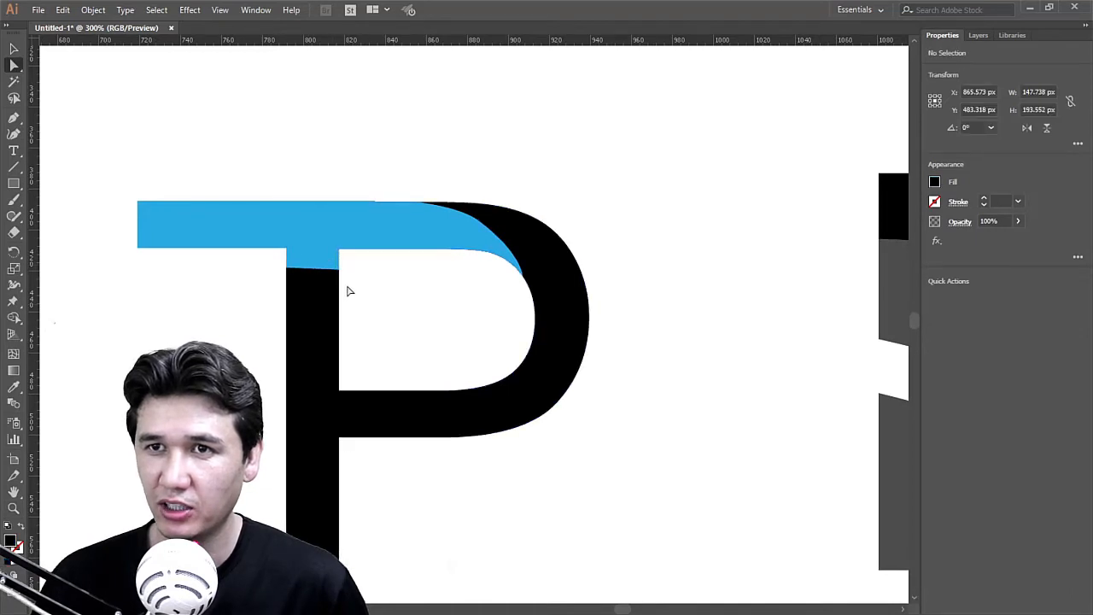
left_click(14, 183)
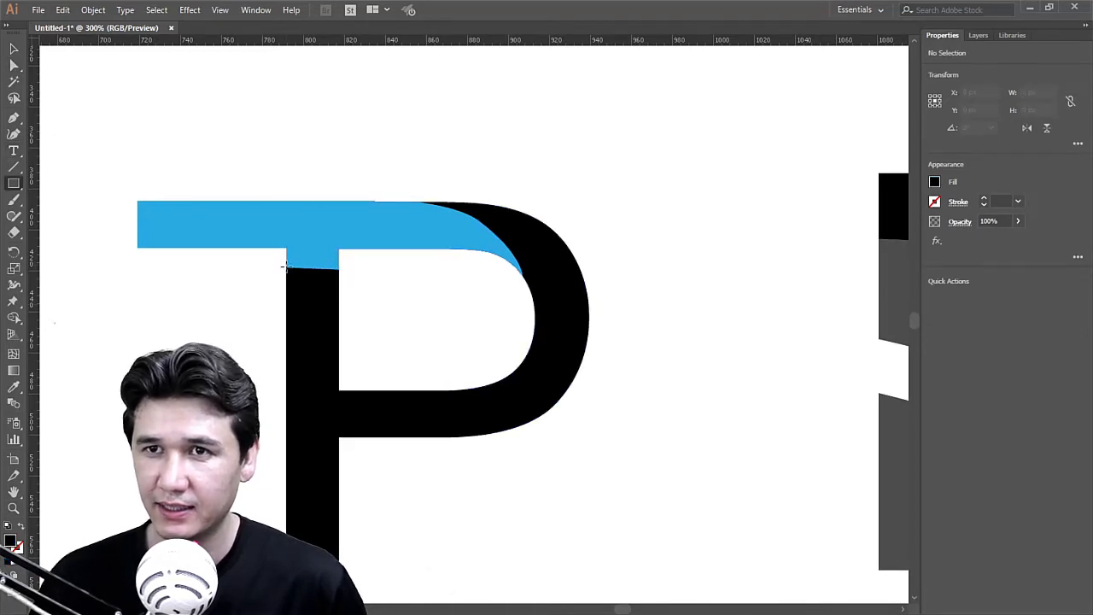
mouse_move(287, 268)
left_mouse_down()
mouse_move(341, 481)
mouse_move(339, 598)
mouse_move(337, 451)
mouse_move(339, 462)
left_mouse_up()
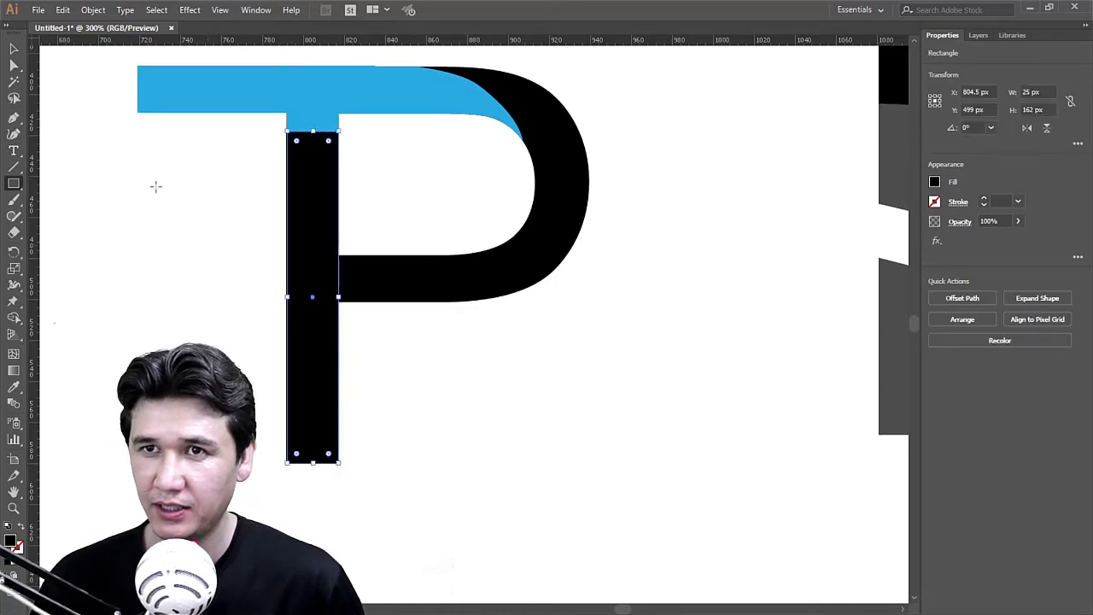
left_click(13, 386)
left_click(260, 86)
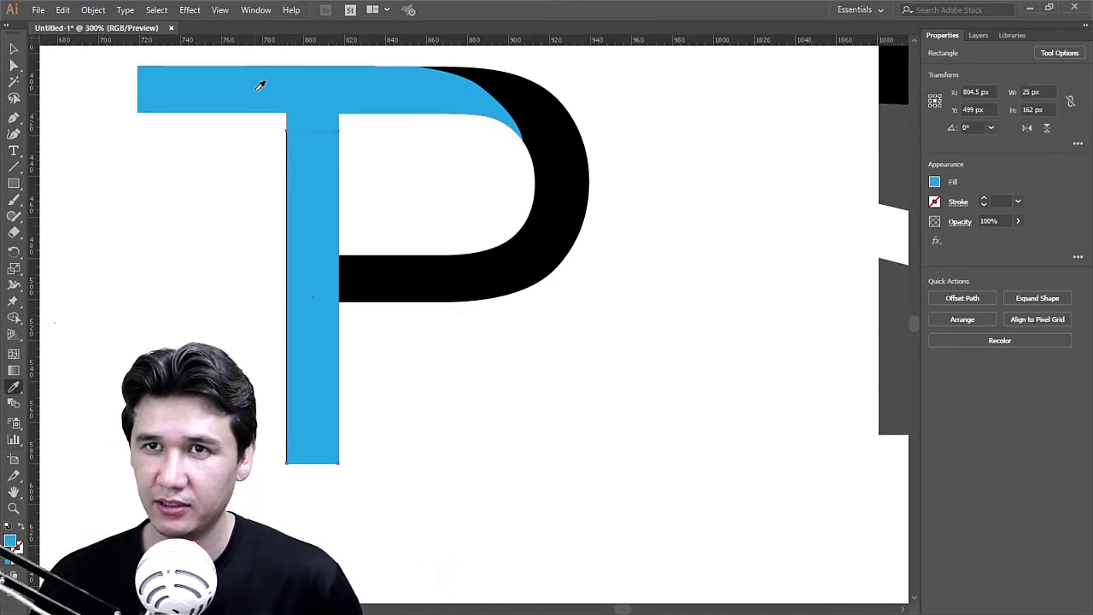
Step: Try to adjust the blue stem rectangle's upper-left corner to line up with the black stem's edge beneath it
key("z")
left_click_drag(189, 53, 483, 321)
left_click_drag(336, 171, 547, 284)
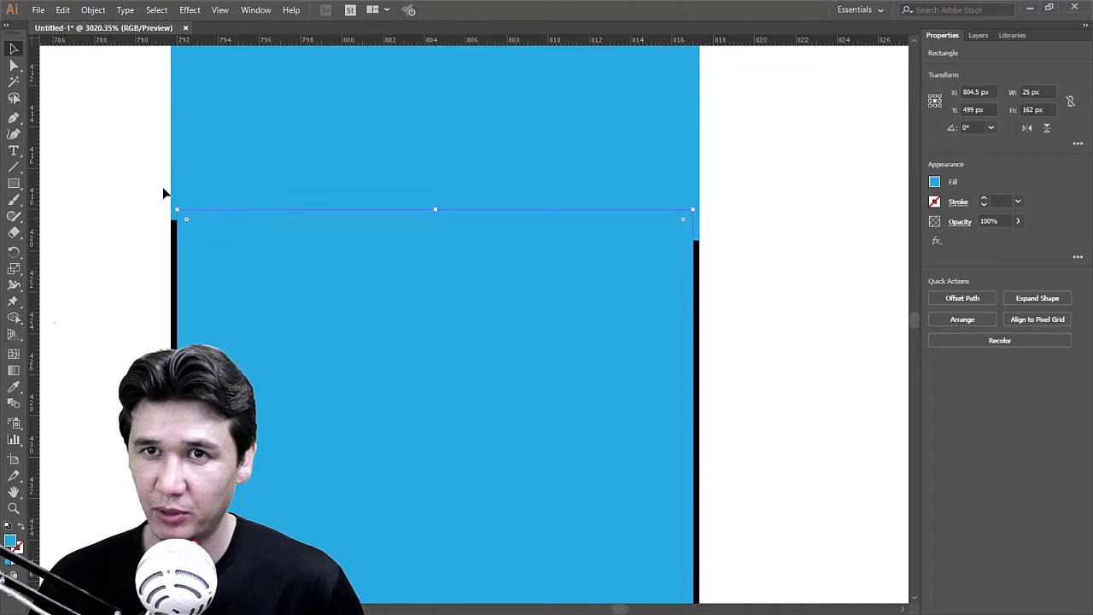
mouse_move(168, 209)
left_mouse_down()
mouse_move(156, 210)
mouse_move(181, 209)
left_mouse_up()
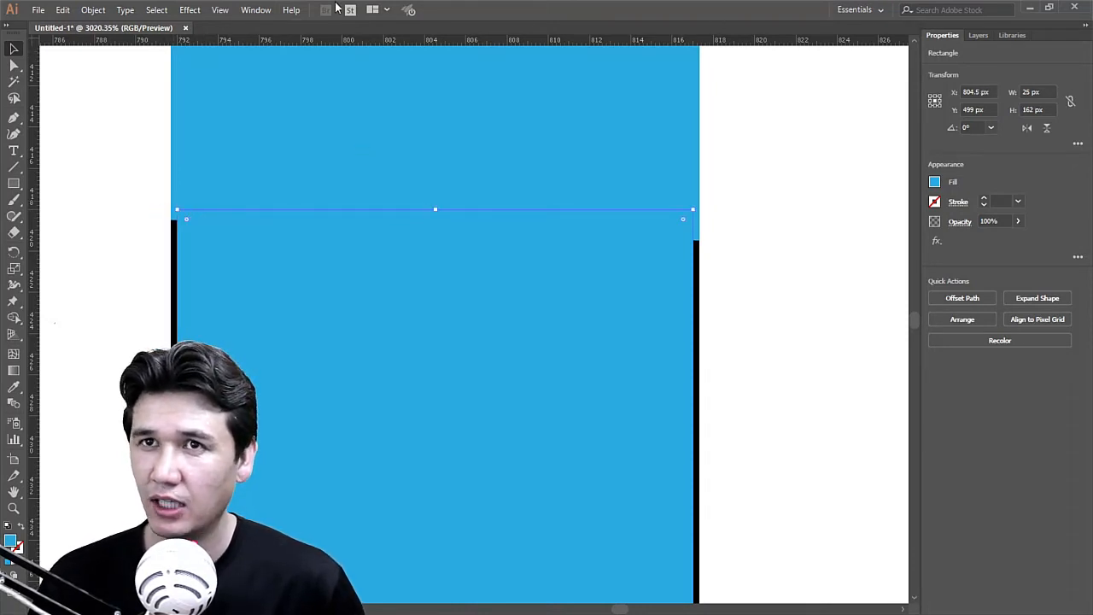
Step: Turn off Smart Guides and Snap to Pixel so the stem rectangle can be adjusted freely
left_click(220, 9)
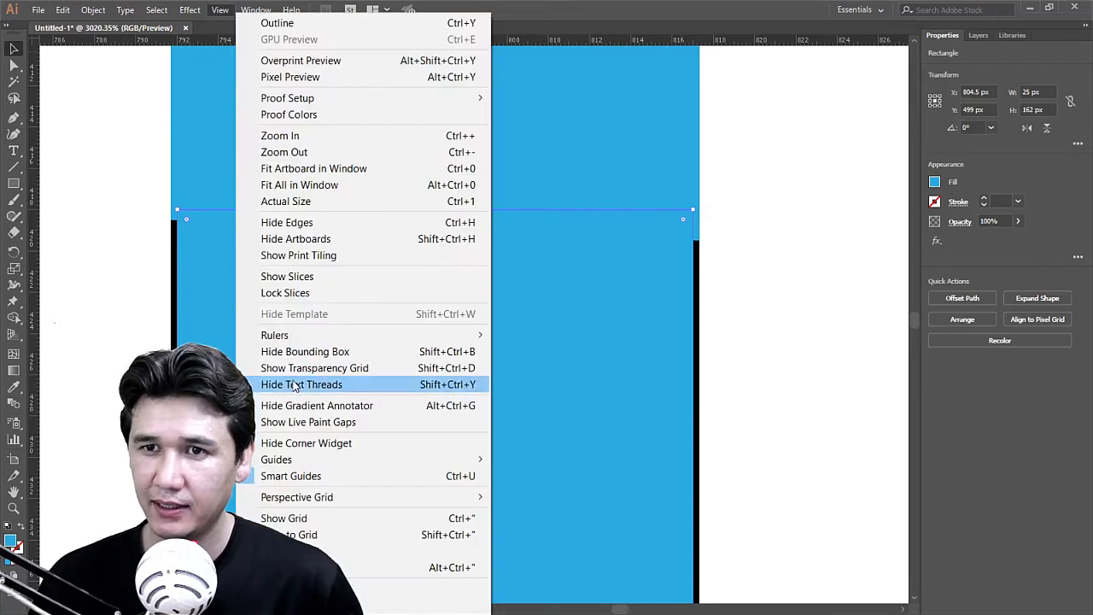
left_click(288, 484)
left_click(221, 9)
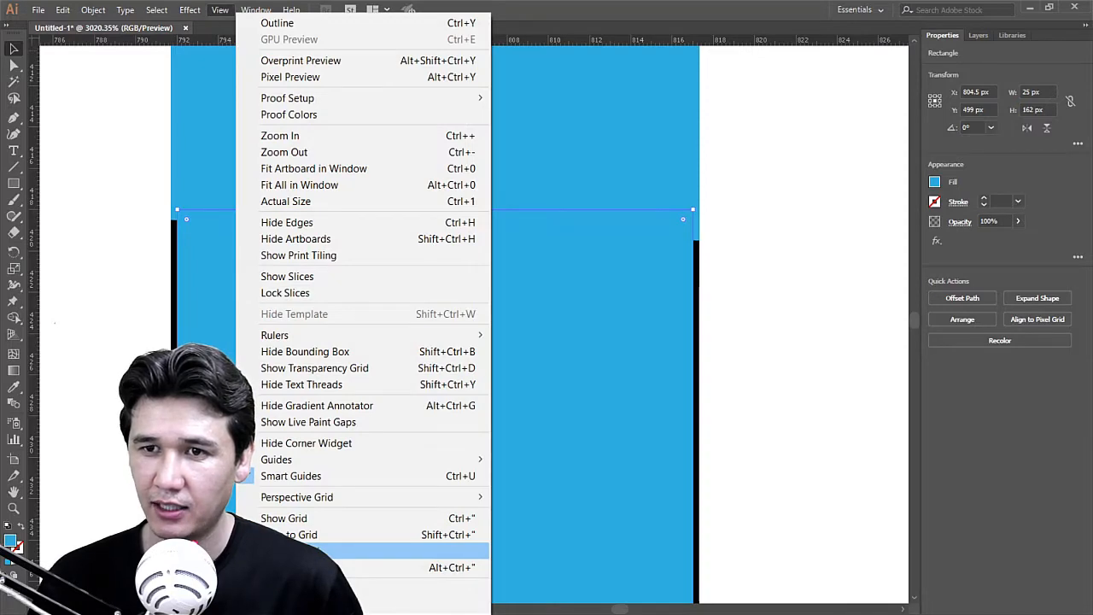
left_click(298, 551)
left_click(189, 9)
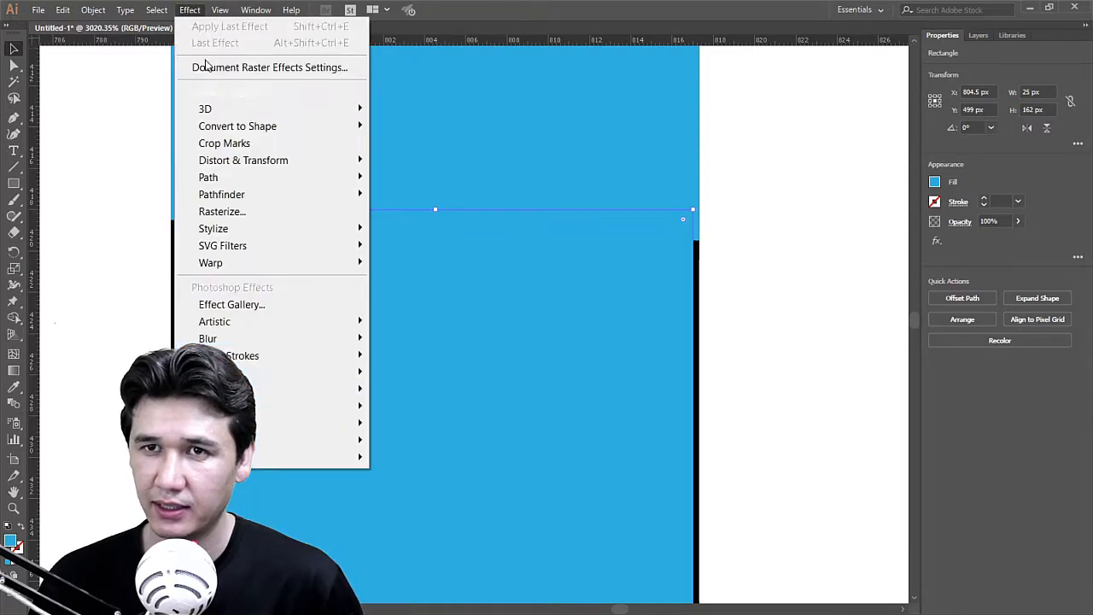
mouse_move(220, 9)
left_click(250, 485)
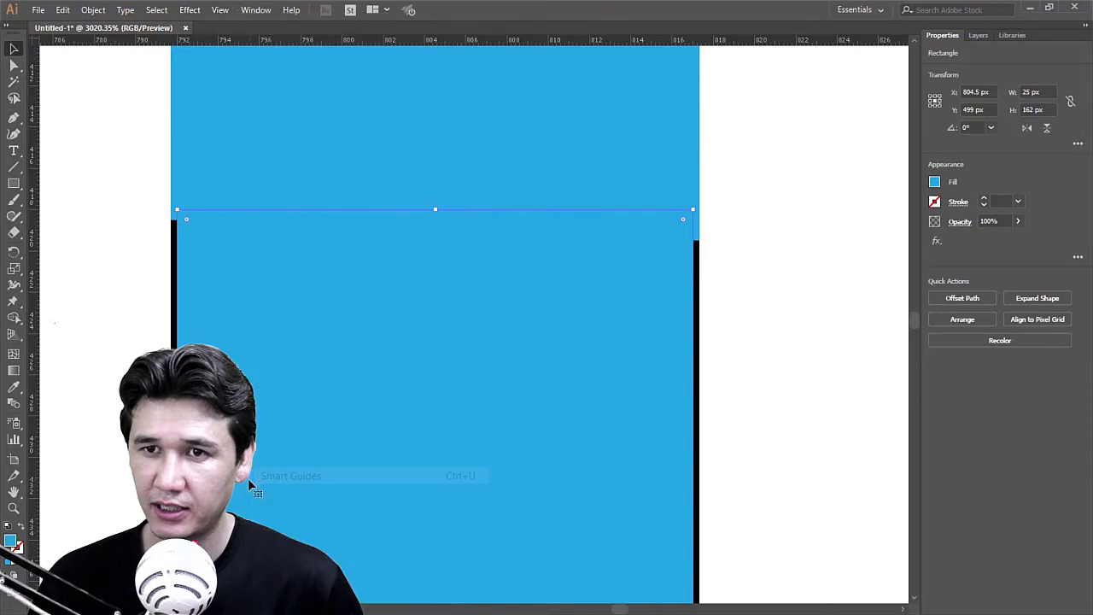
left_click(192, 10)
mouse_move(220, 10)
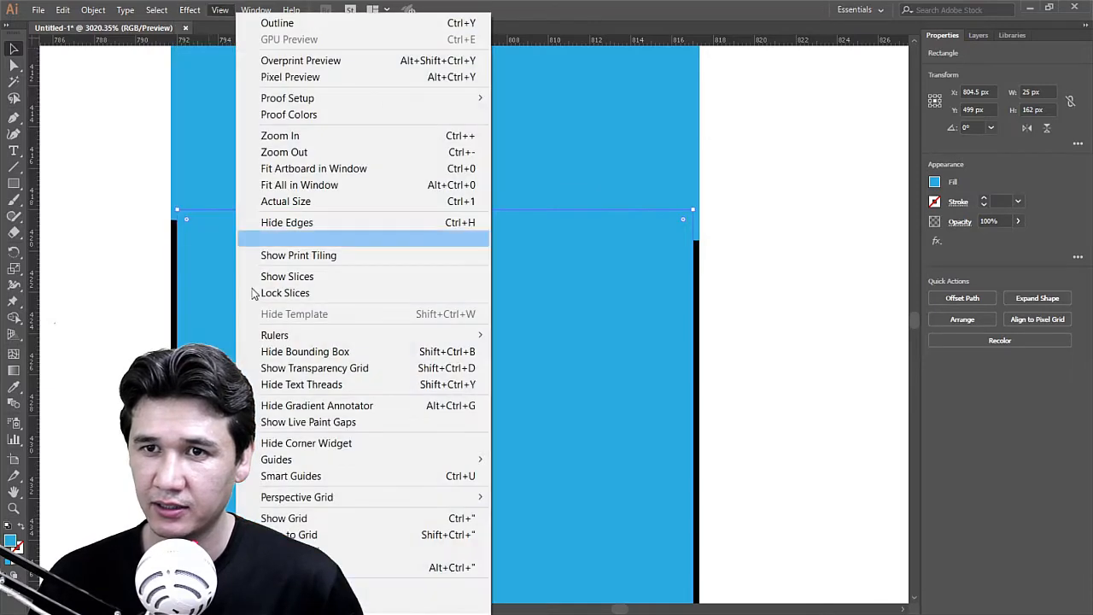
left_click(107, 343)
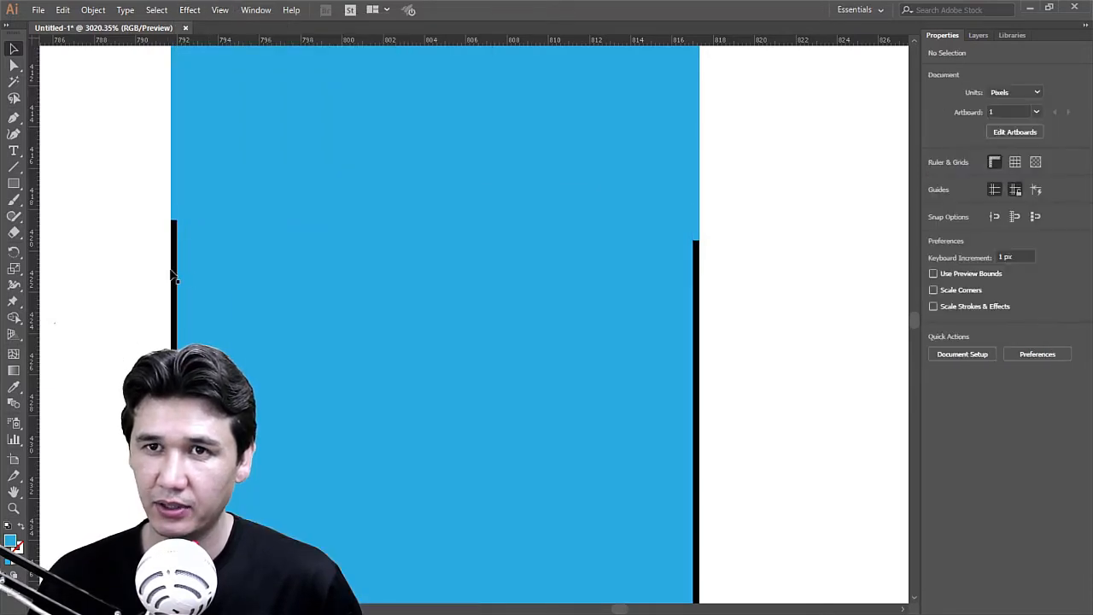
Step: Widen the blue stem rectangle on both sides until it covers the black slivers of the stem underneath
left_click(193, 229)
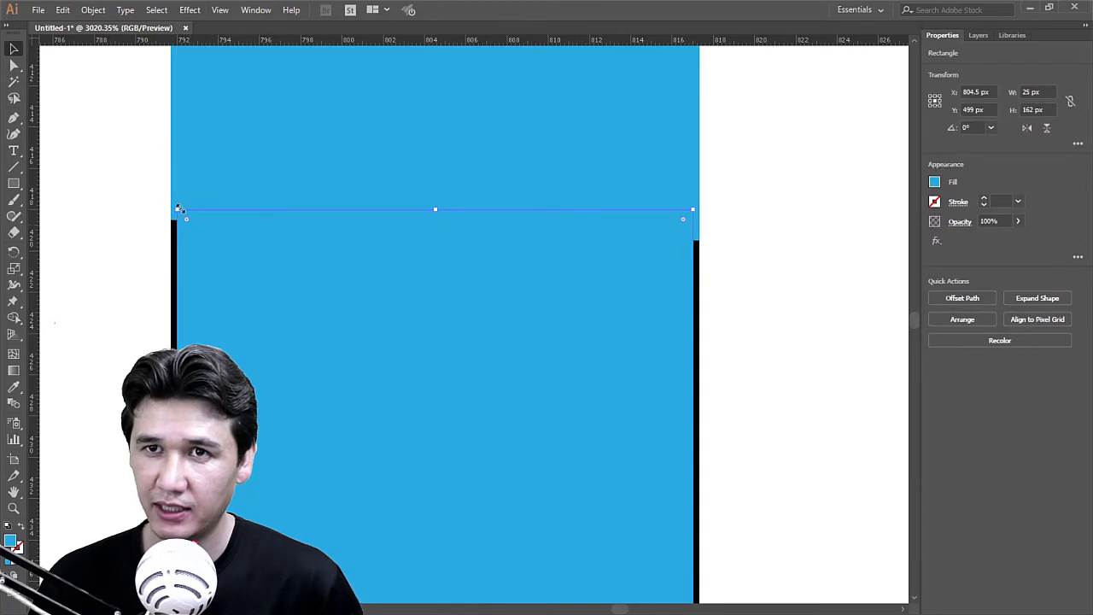
left_click_drag(178, 208, 170, 205)
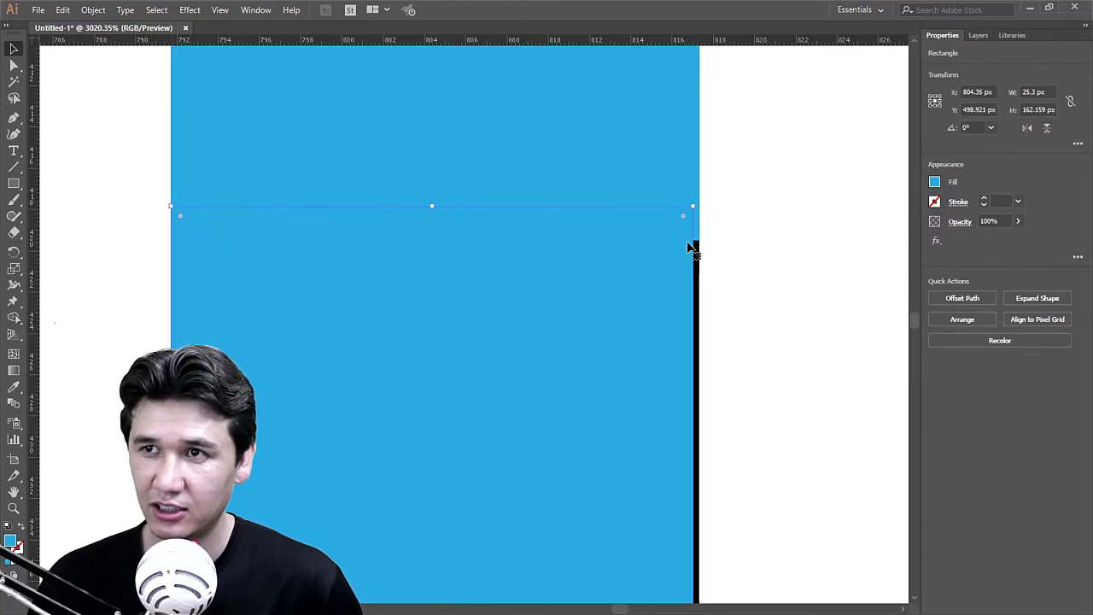
left_click_drag(692, 207, 699, 206)
left_click(780, 261)
Step: Examine the light blue T joined to the black P as a whole, beside the divided P
key("z")
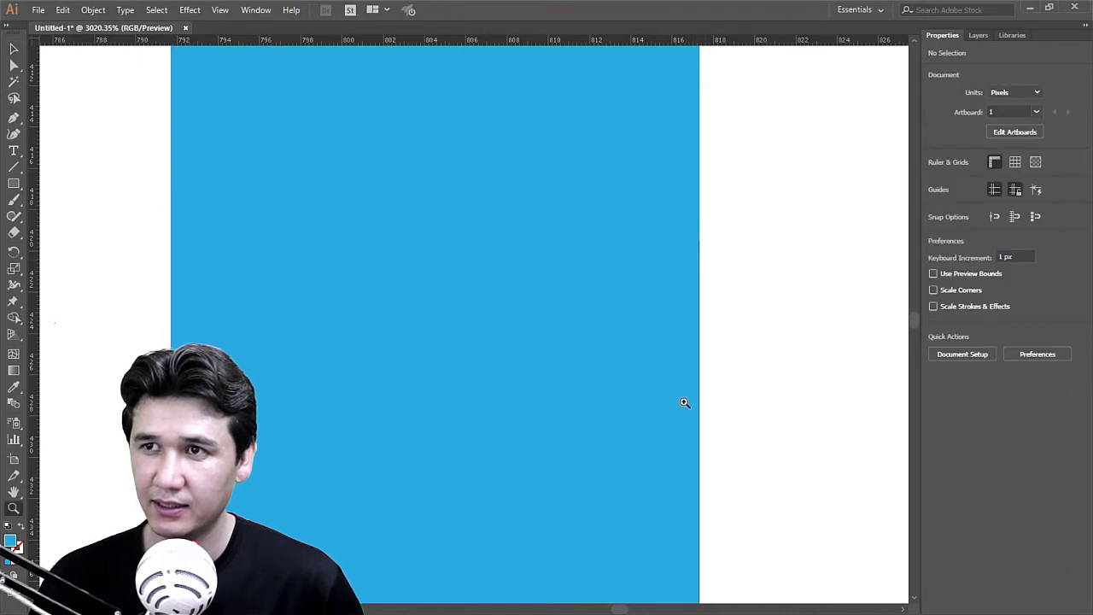
left_click(661, 402, "alt")
left_click(661, 402, "alt")
left_click(661, 402, "alt")
left_click(661, 402, "alt")
left_click(661, 402, "alt")
left_click(661, 402, "alt")
left_click(621, 399, "alt")
left_click(573, 398, "alt")
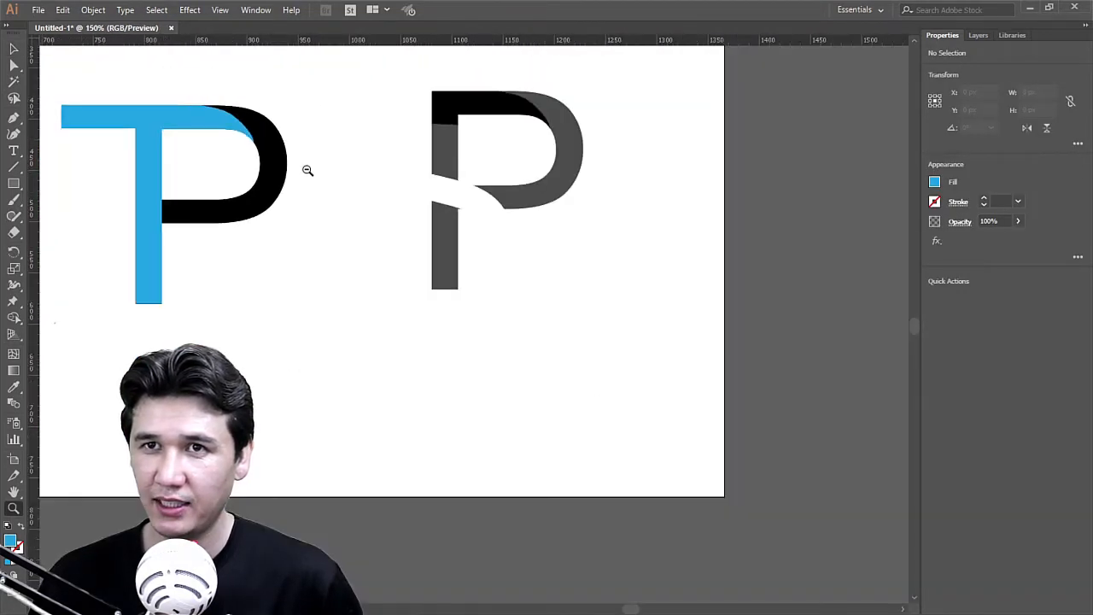
left_click(308, 170, "alt")
left_click(408, 339)
left_click(525, 309)
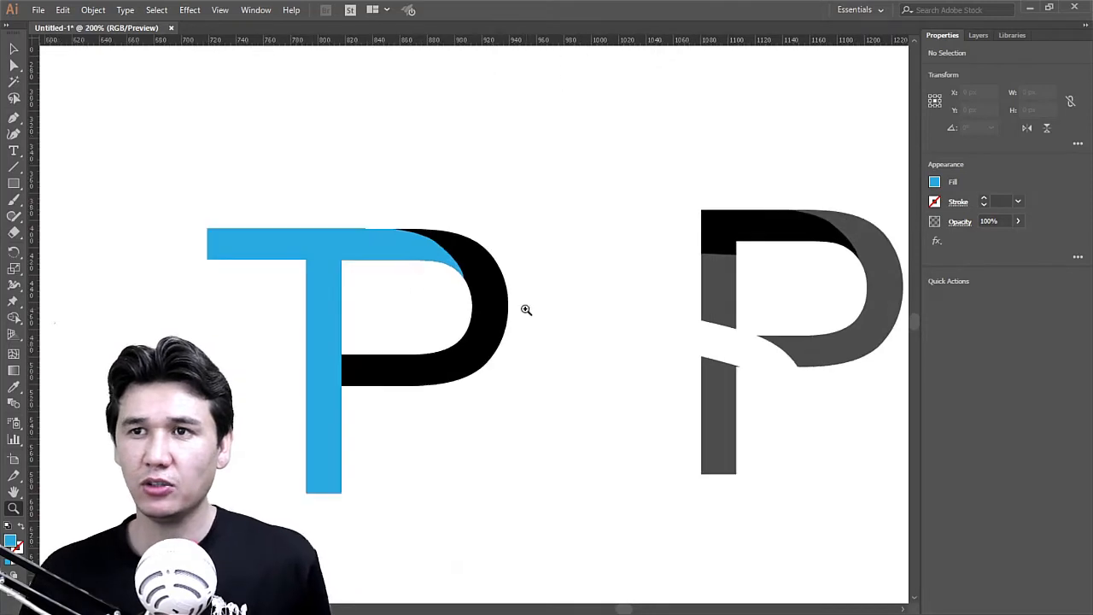
Step: Unite the light blue stem, crossbar and curved piece of the T into a single shape
left_click(13, 64)
left_click(483, 295)
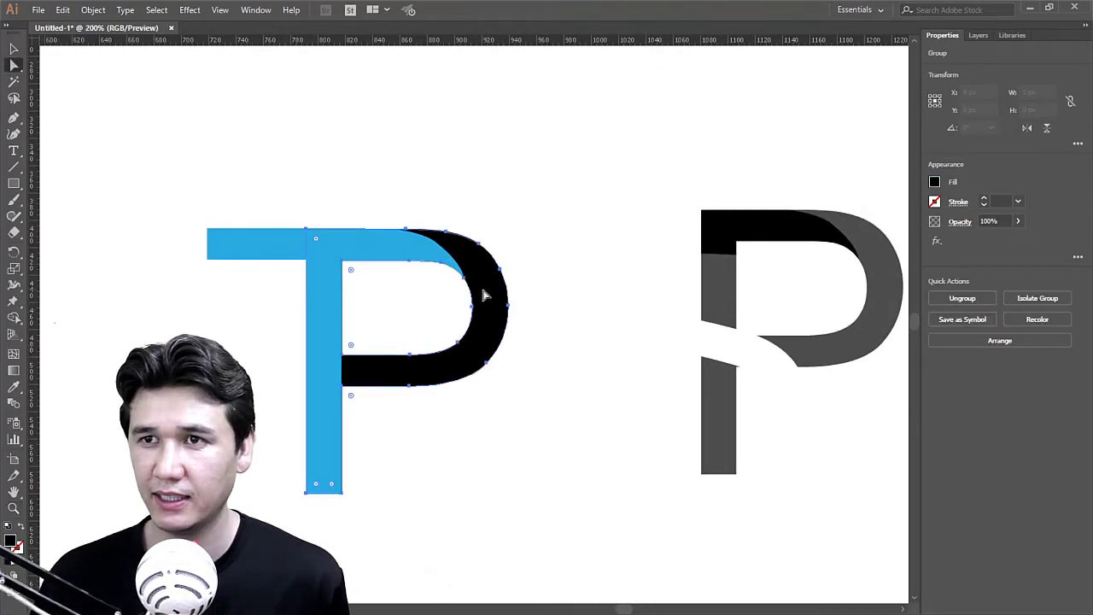
left_click(320, 323)
left_click(275, 245, "shift")
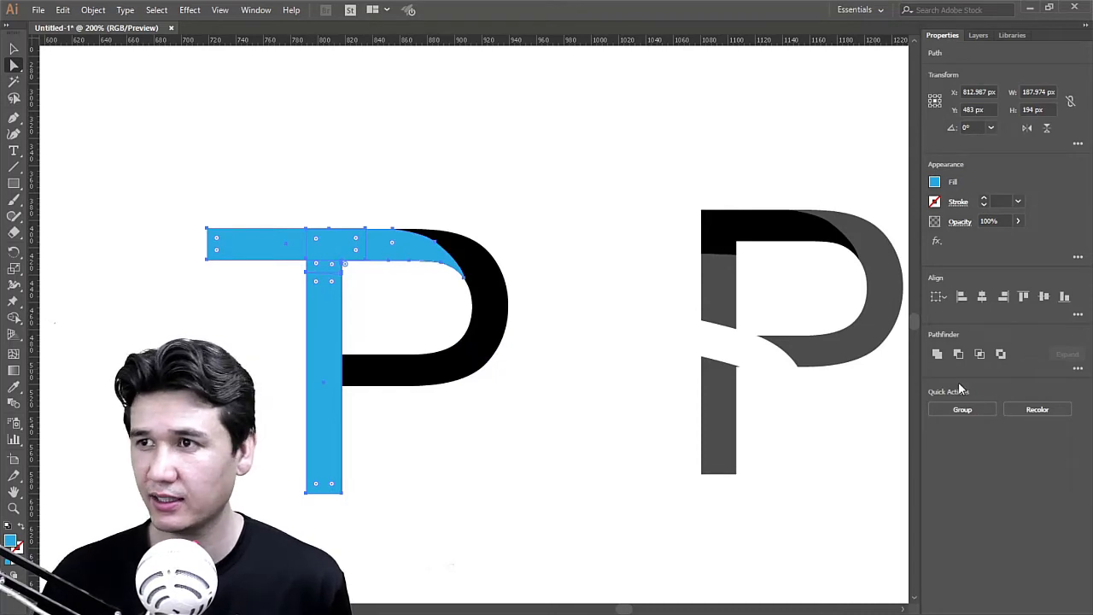
left_click(935, 354)
left_click(310, 328, "alt")
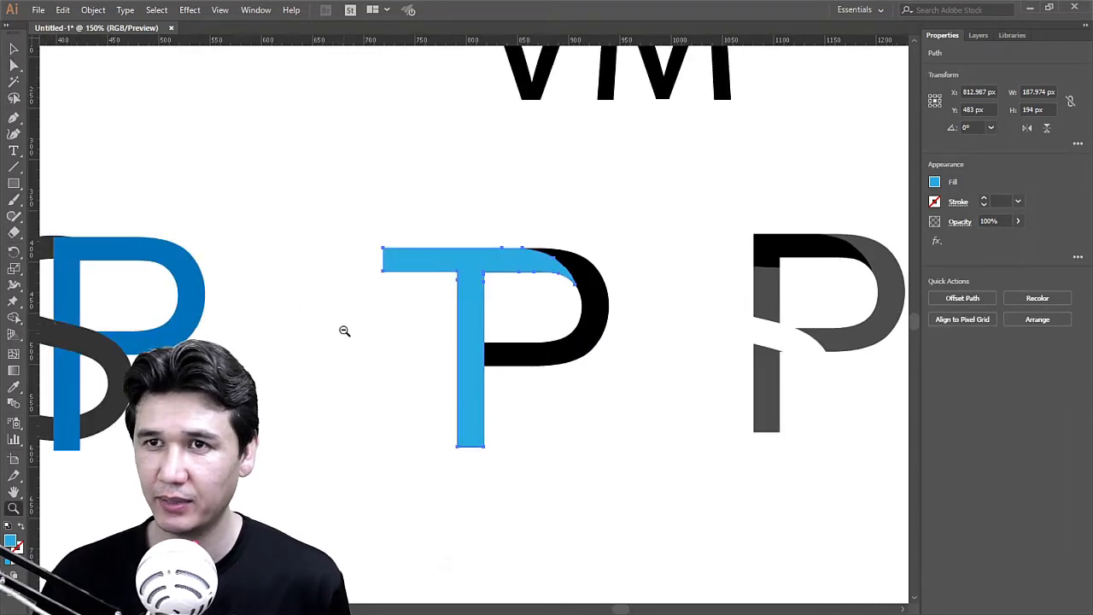
Step: Recolour the united T with the darker blue sampled from the P of the PS mark
left_click(344, 327, "alt")
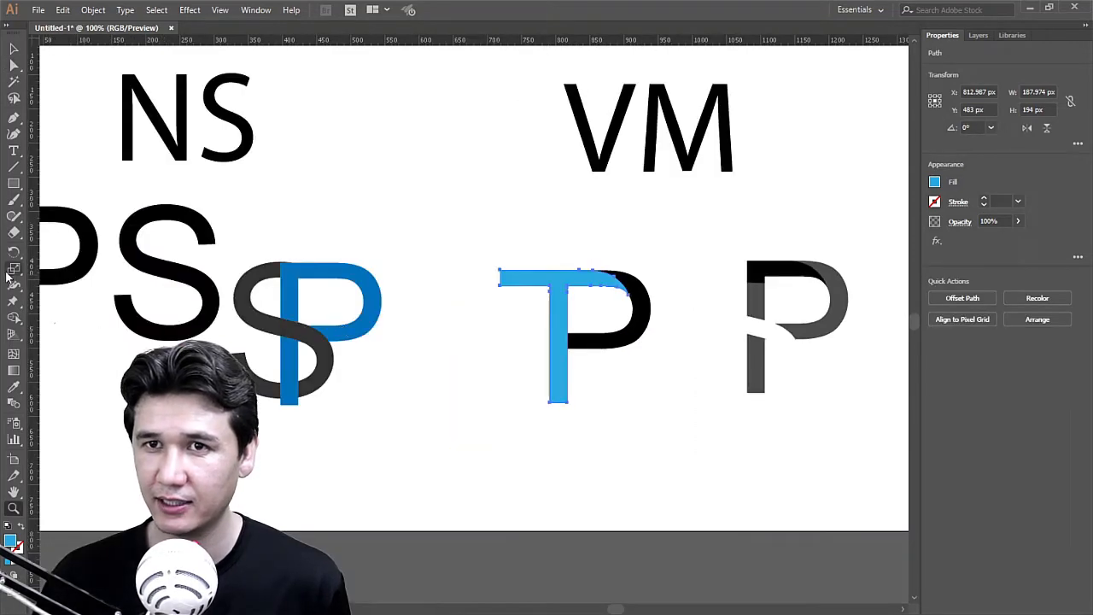
left_click(341, 270)
key("z")
key("ctrl+shift+a")
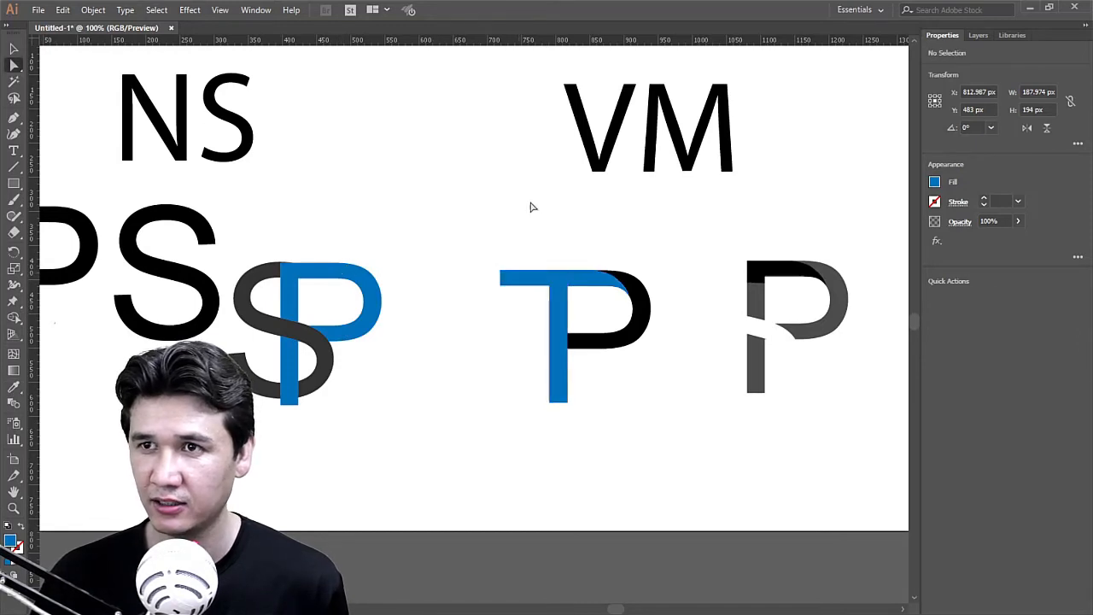
Step: Fill the blue T of the TP mark with the linear white-to-black gradient swatch
left_click_drag(473, 225, 739, 470)
left_click(496, 271)
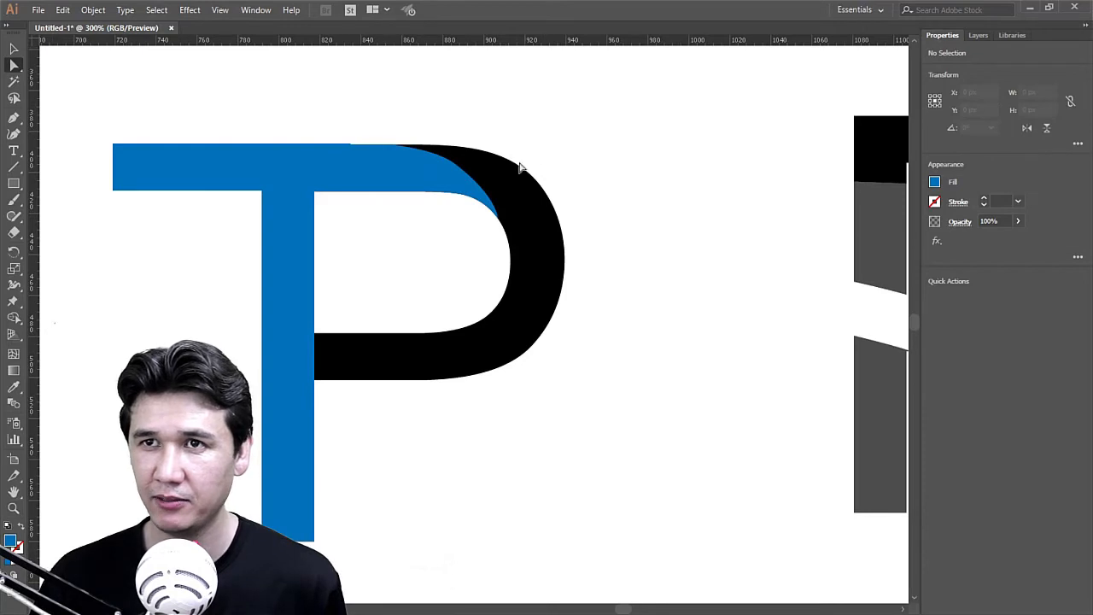
left_click(431, 181)
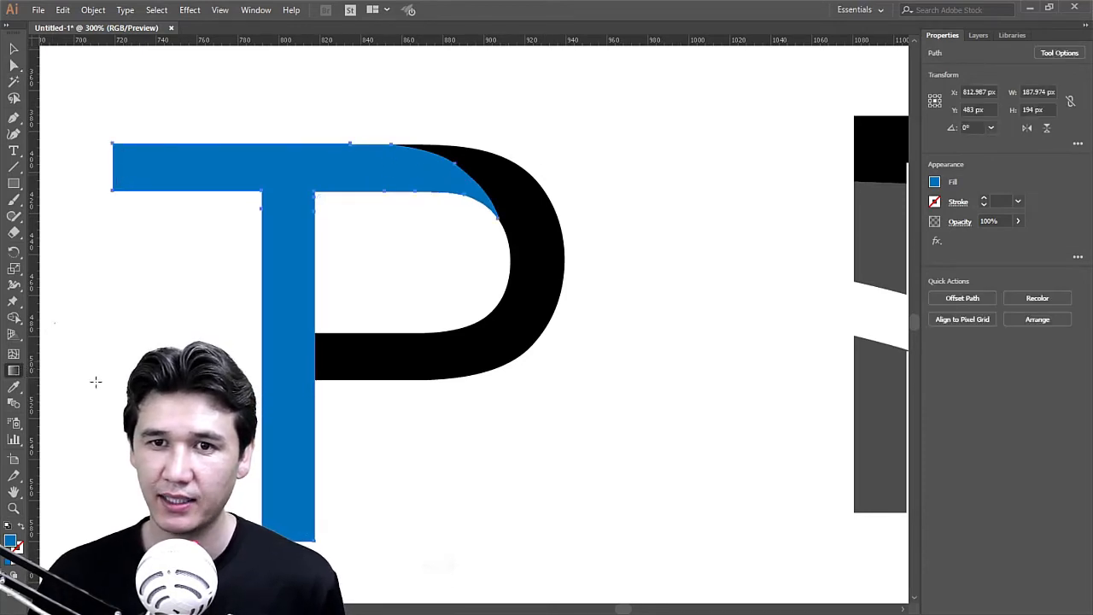
left_click(935, 182)
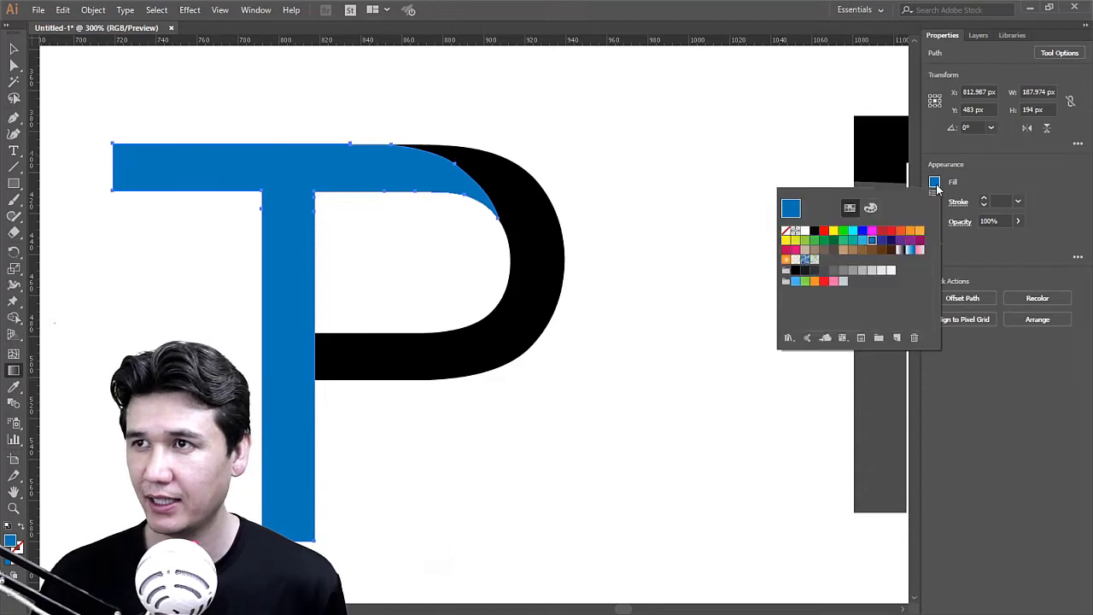
left_click(901, 250)
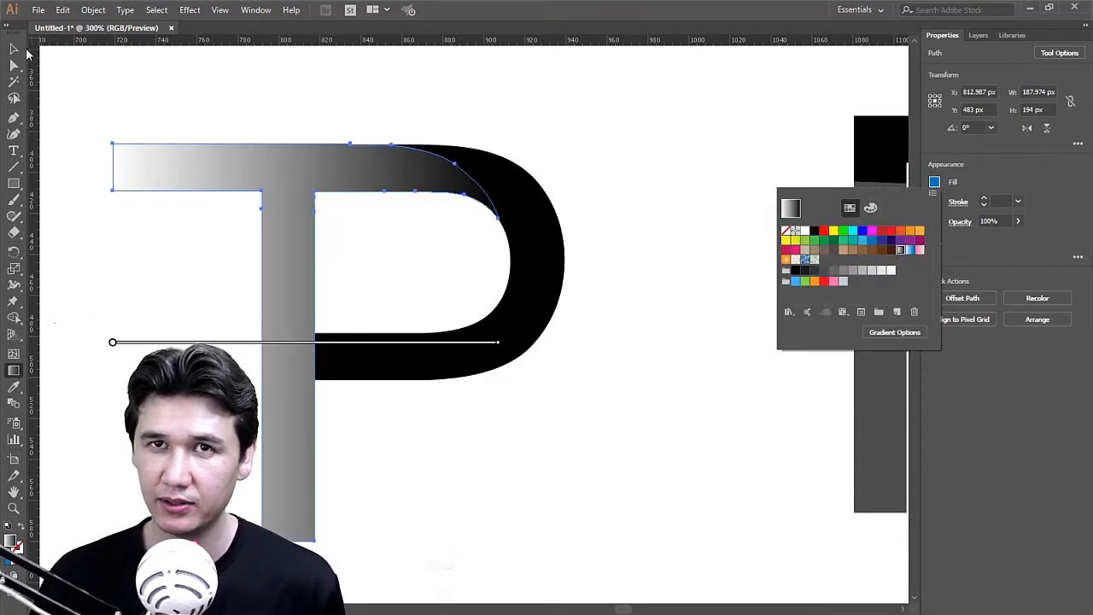
left_click(15, 49)
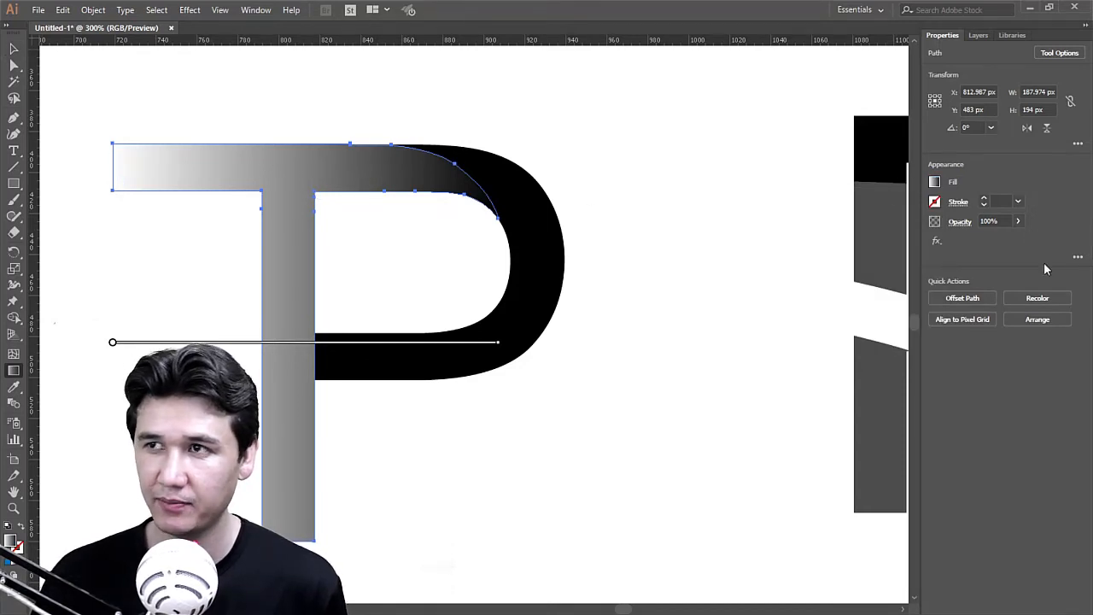
Step: Bring up the gradient settings for the T and place them in the empty area beside the TP mark
left_click(935, 183)
left_click(935, 184)
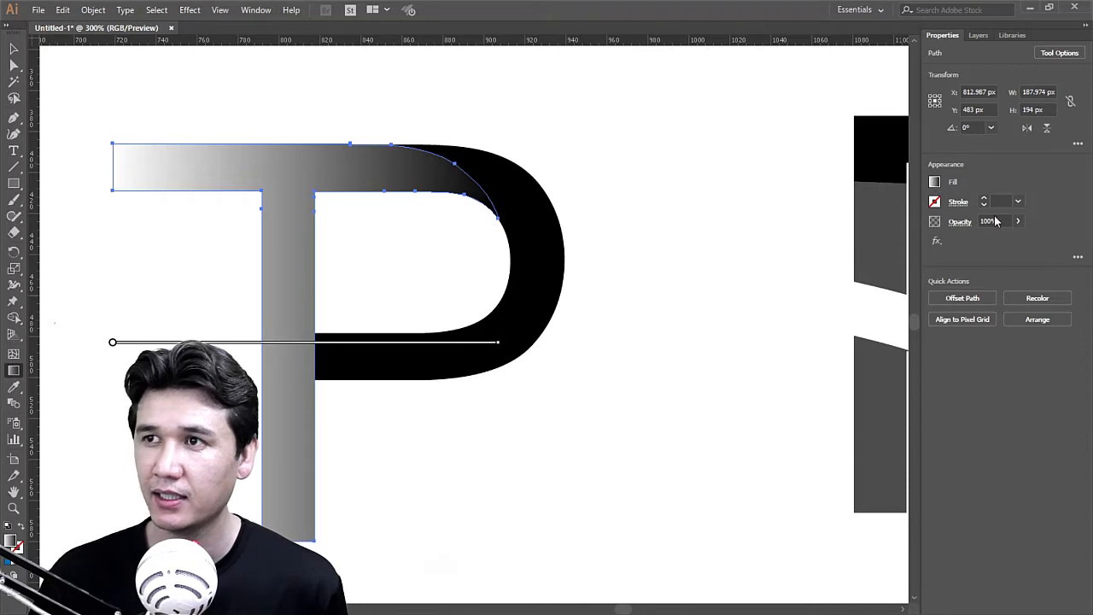
left_click(258, 11)
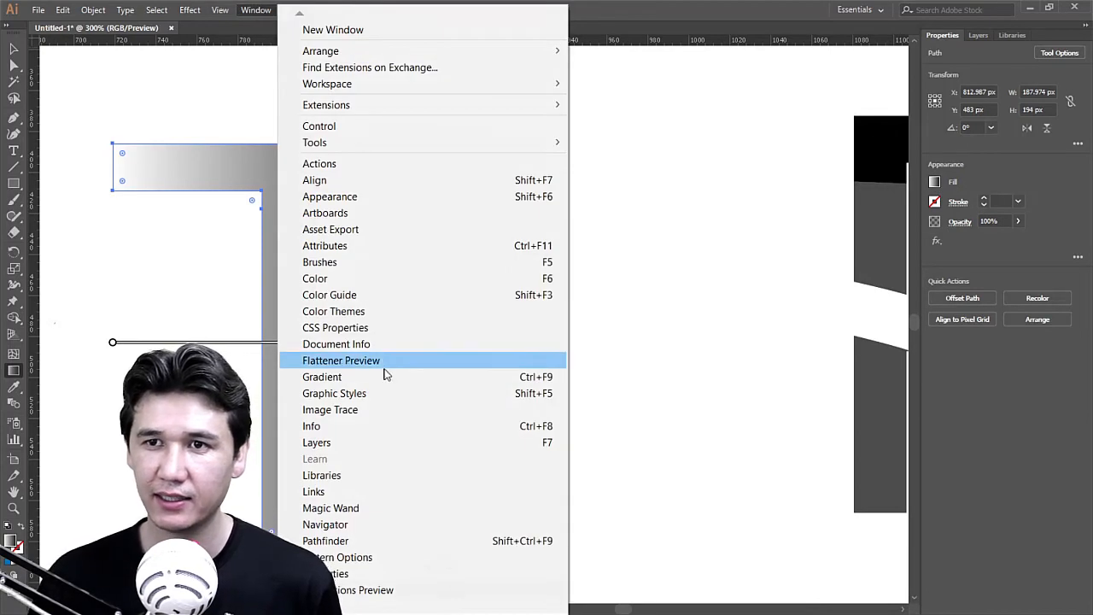
left_click(322, 377)
left_click_drag(786, 106, 734, 126)
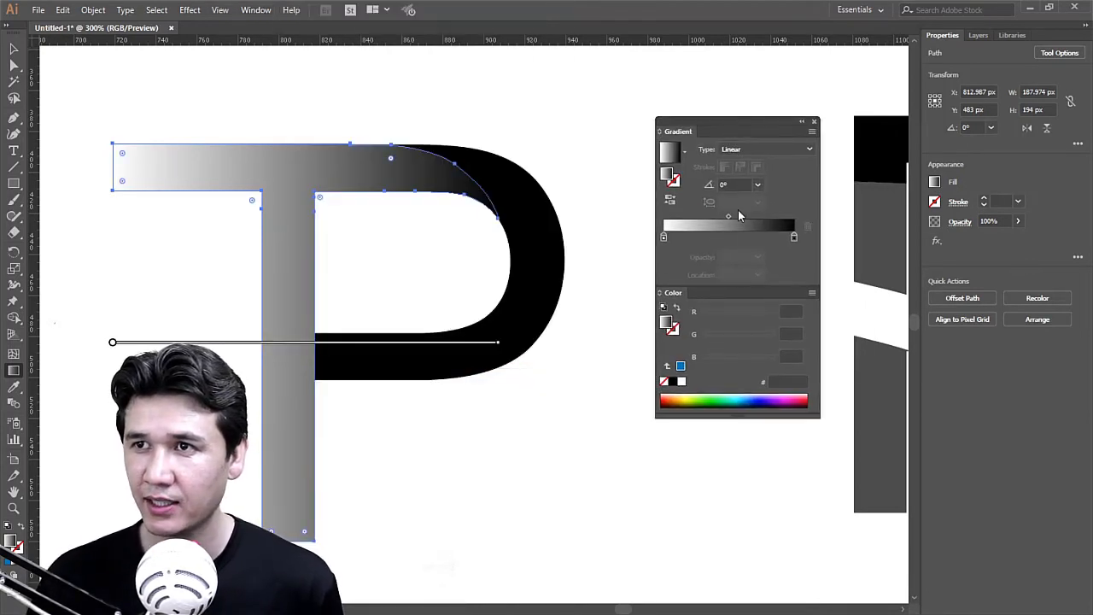
Step: Set the T's gradient to start in the darker blue and end in light blue 29ABE2
double_click(665, 238)
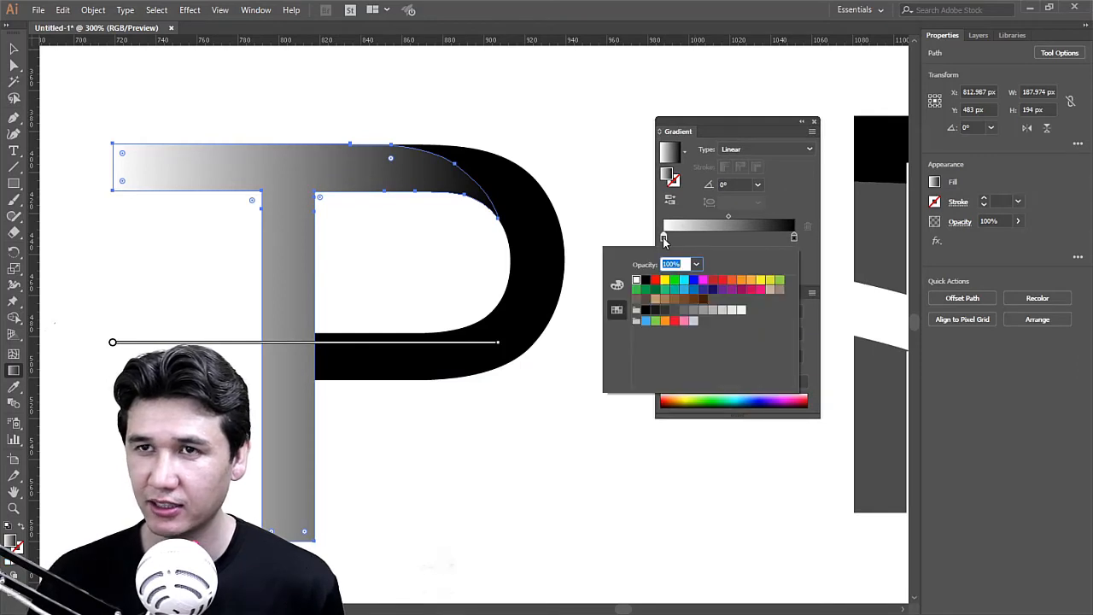
left_click(694, 292)
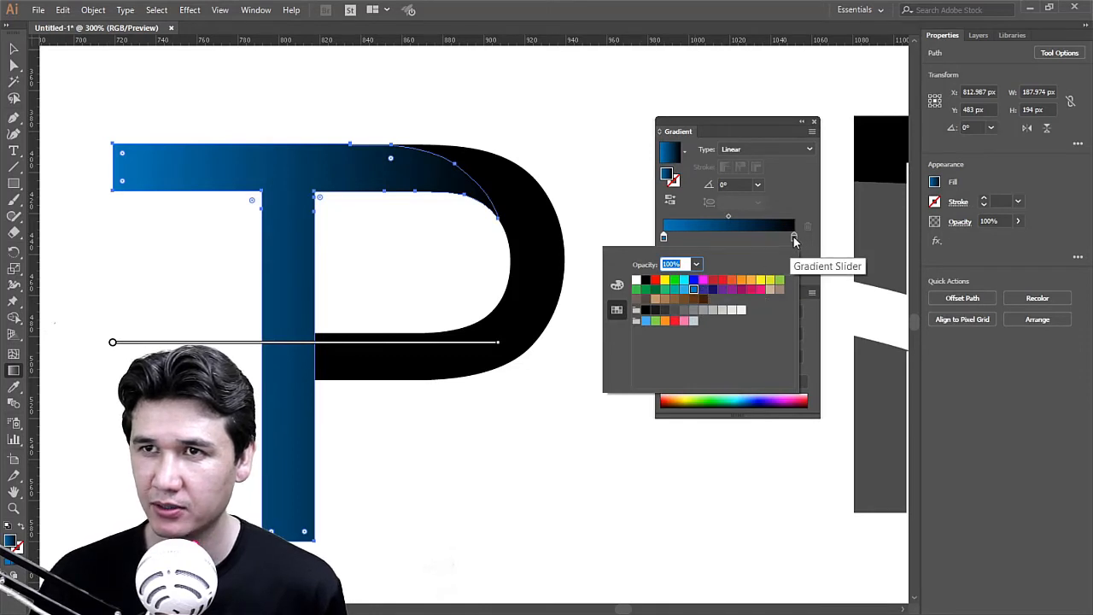
double_click(794, 237)
left_click(697, 293)
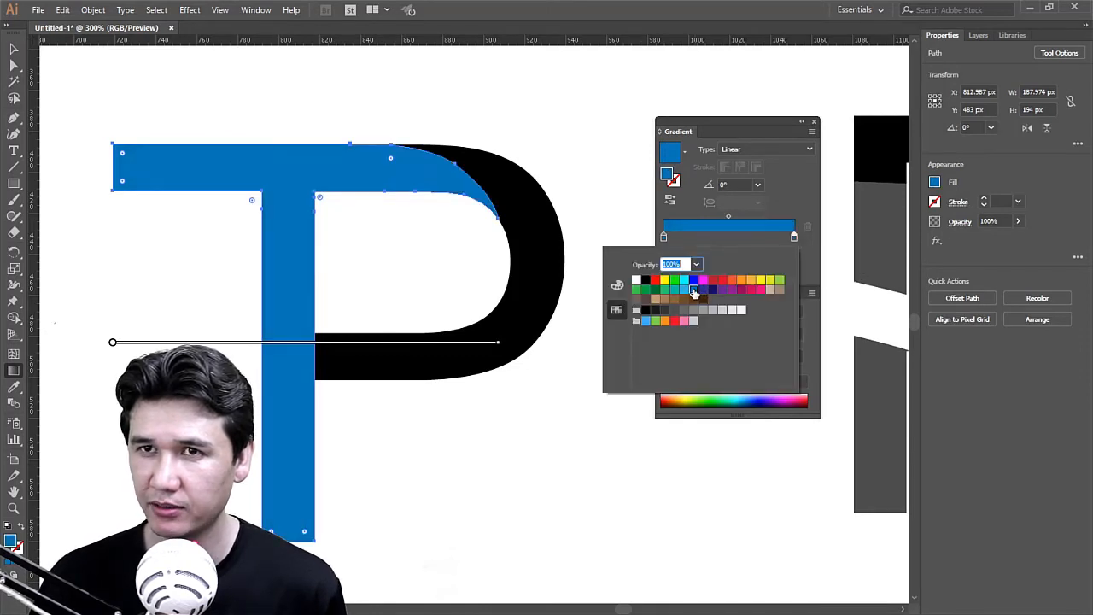
left_click(687, 292)
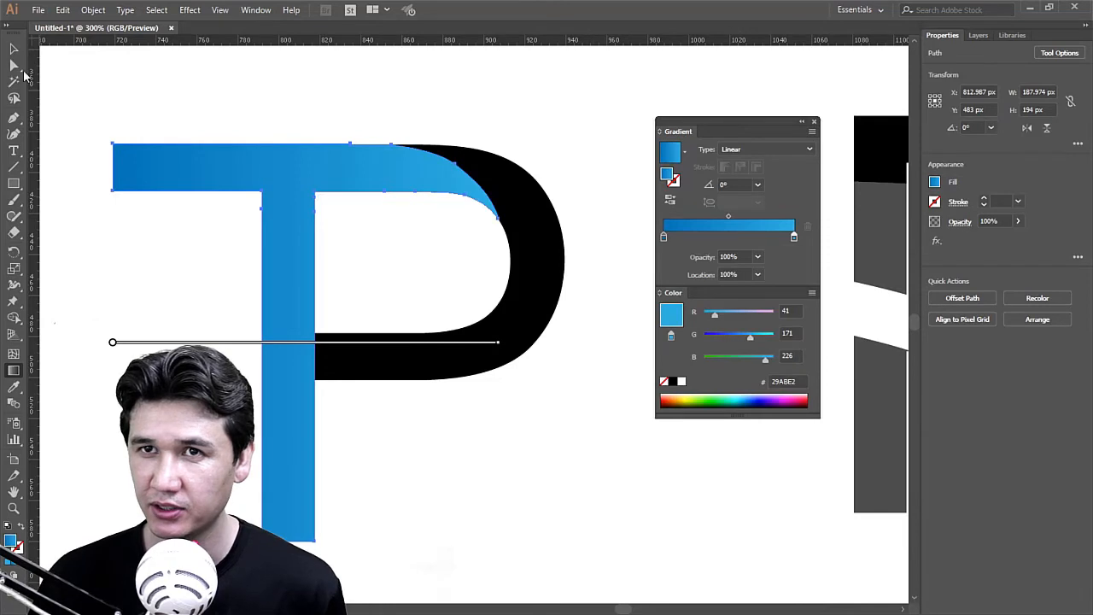
left_click(12, 50)
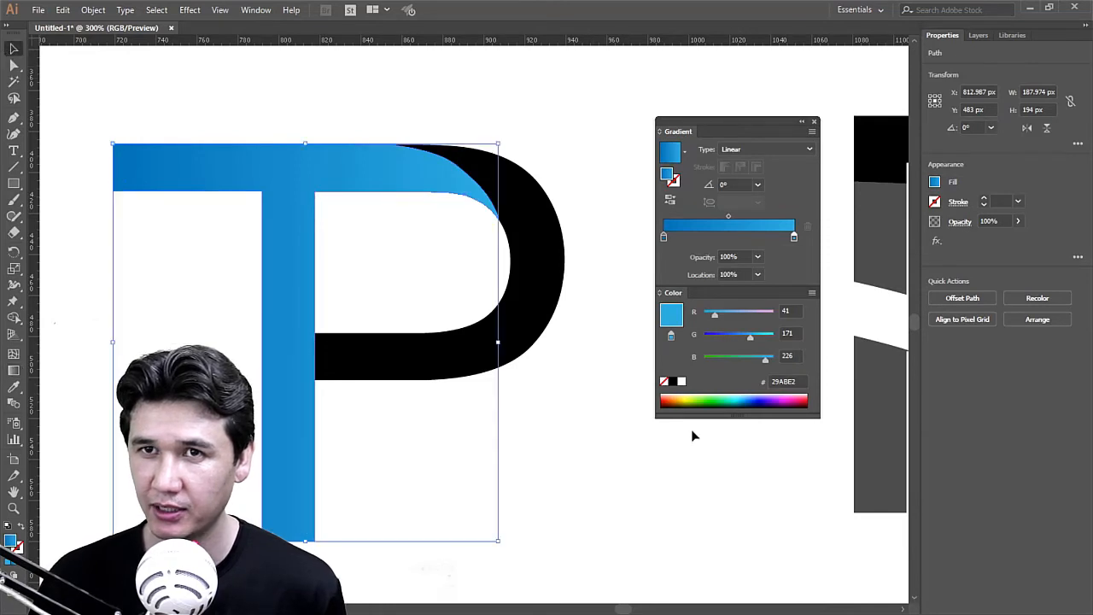
left_click(527, 384)
key("z")
left_click(436, 310, "alt")
left_click(437, 310, "alt")
left_click(436, 309, "alt")
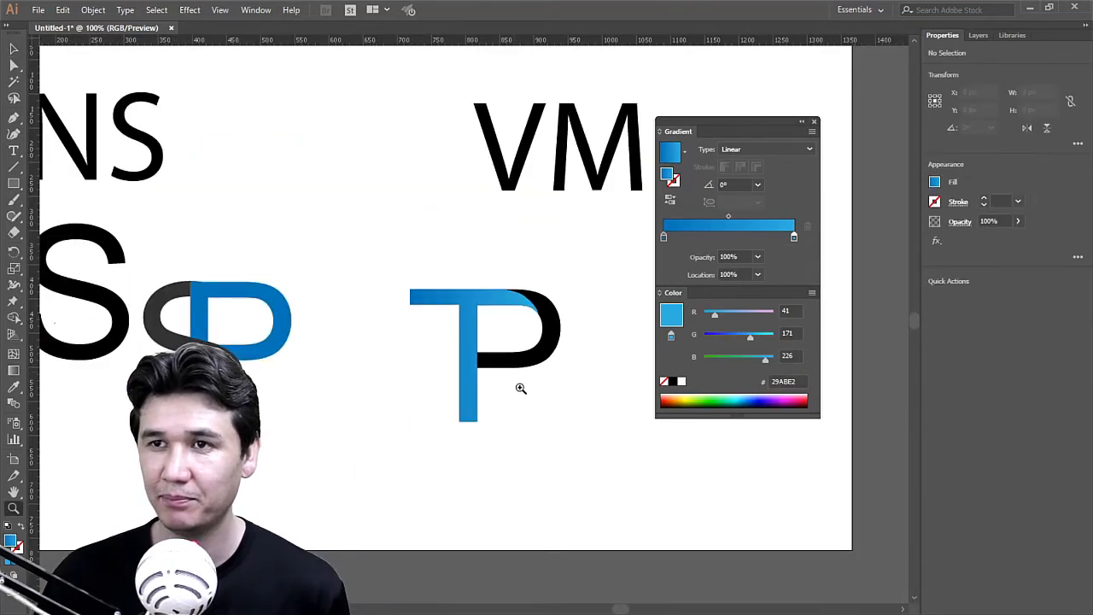
Step: Fill the black P of the TP mark with dark grey 333333
left_click(522, 373)
left_click(493, 285)
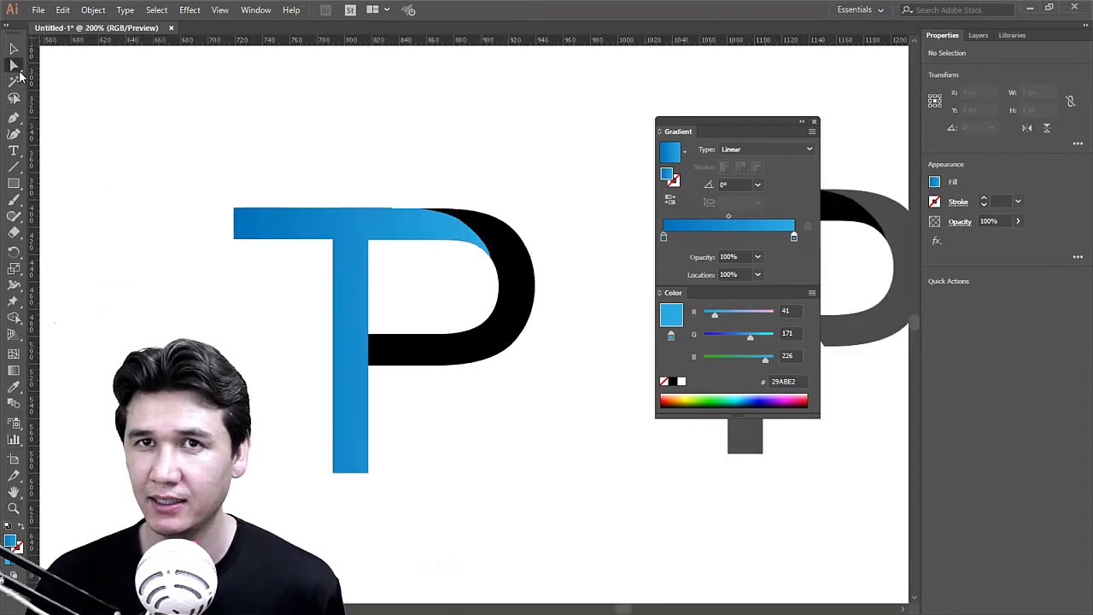
left_click(511, 265)
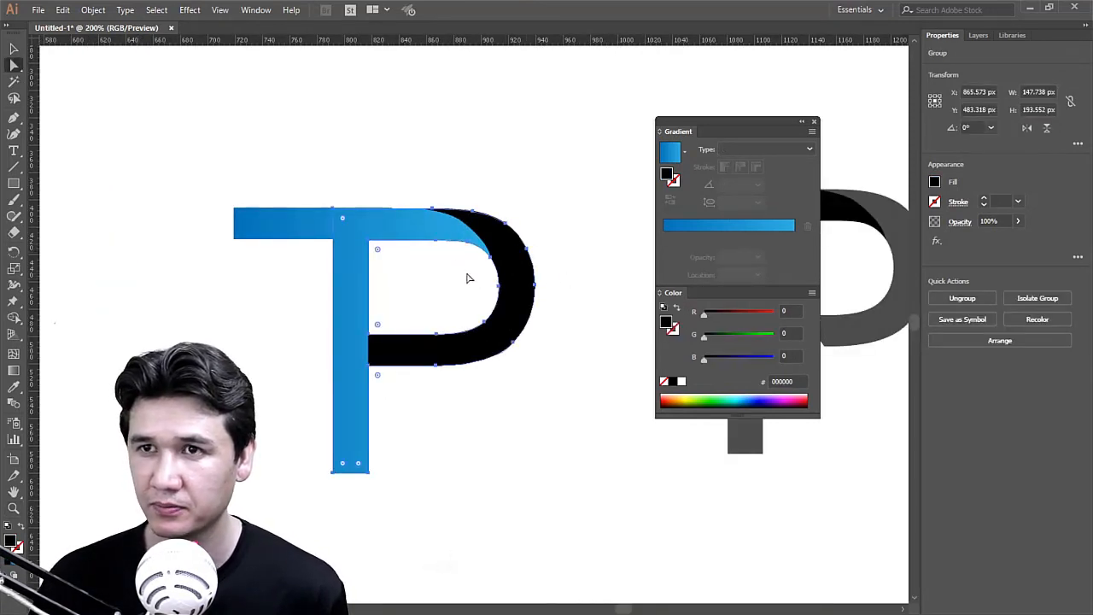
left_click_drag(518, 280, 571, 283)
key("ctrl+z")
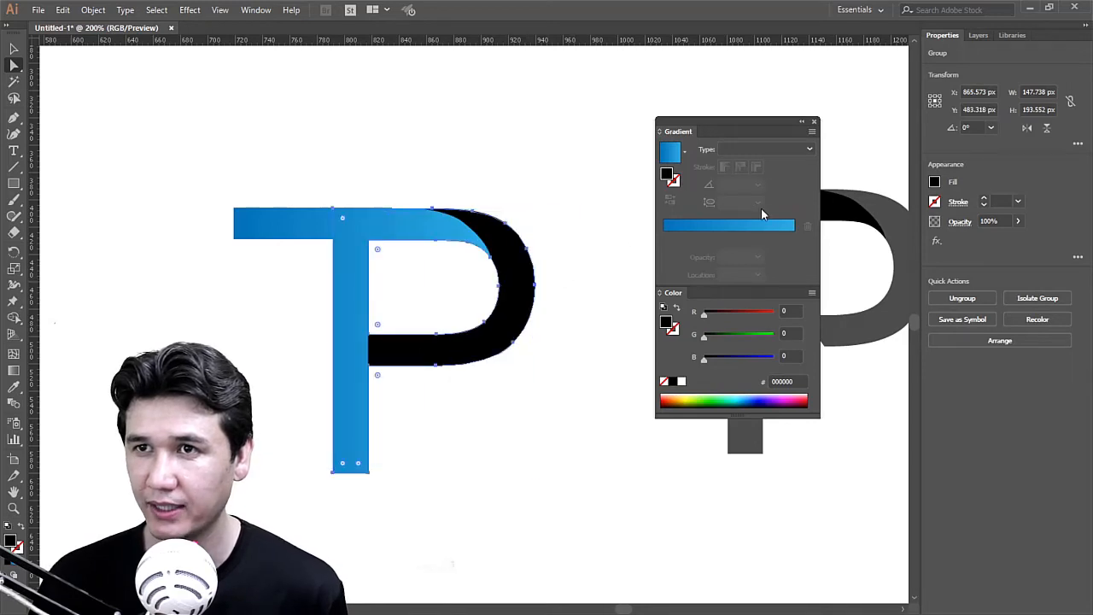
left_click(934, 182)
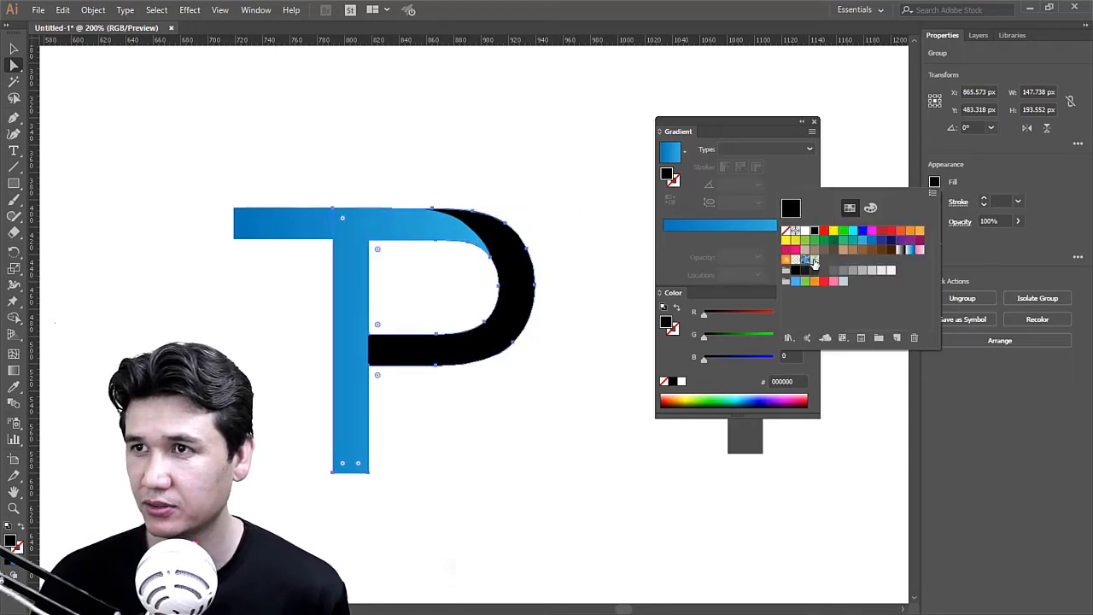
left_click(805, 271)
left_click(813, 271)
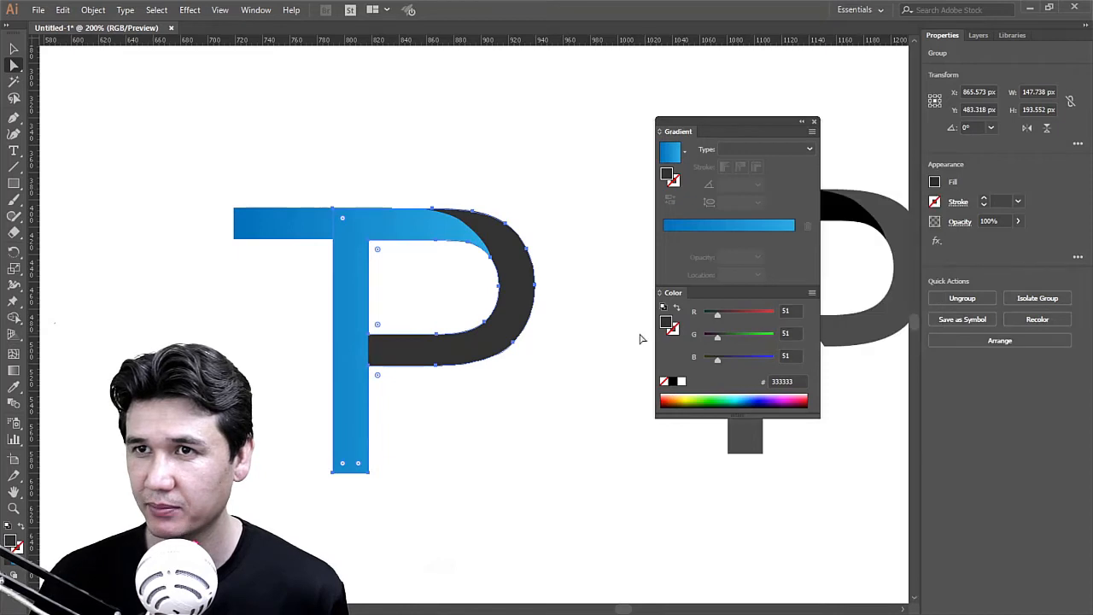
left_click(587, 339)
left_click(511, 321, "alt")
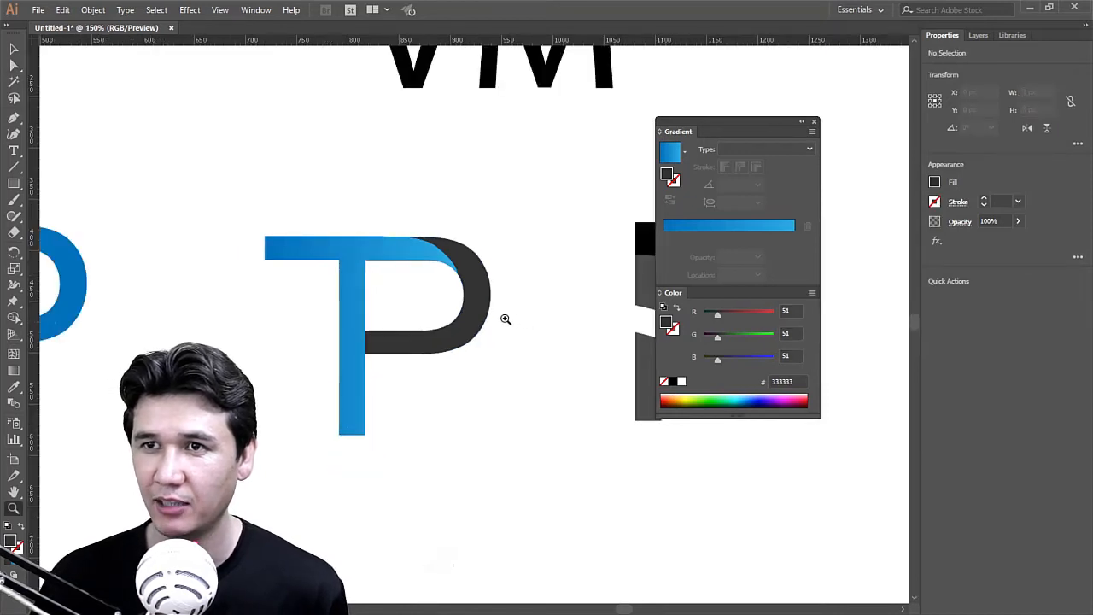
Step: Redirect the T's gradient at -160.5° from the inner edge of the P's bowl to the stem, with darker blue at the overlap
left_click(505, 318)
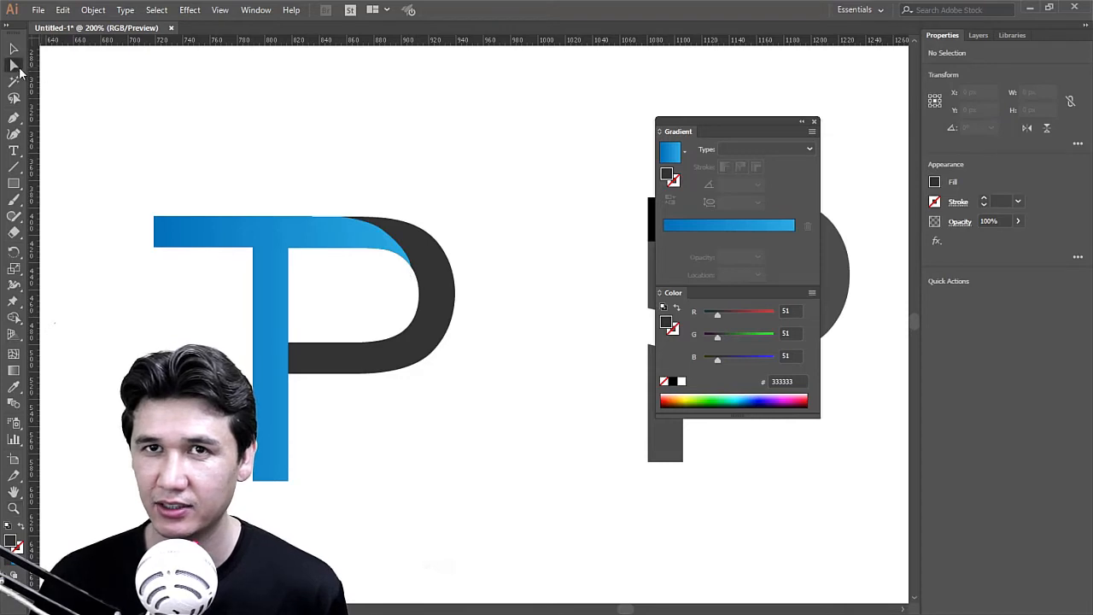
left_click(348, 233)
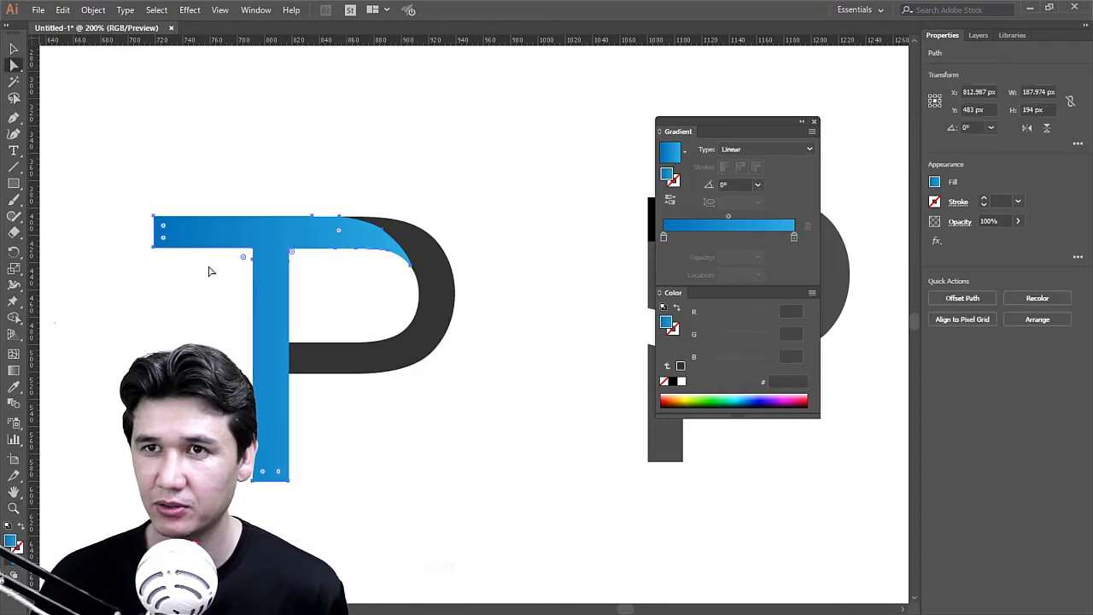
left_click(14, 373)
left_click_drag(419, 278, 284, 326)
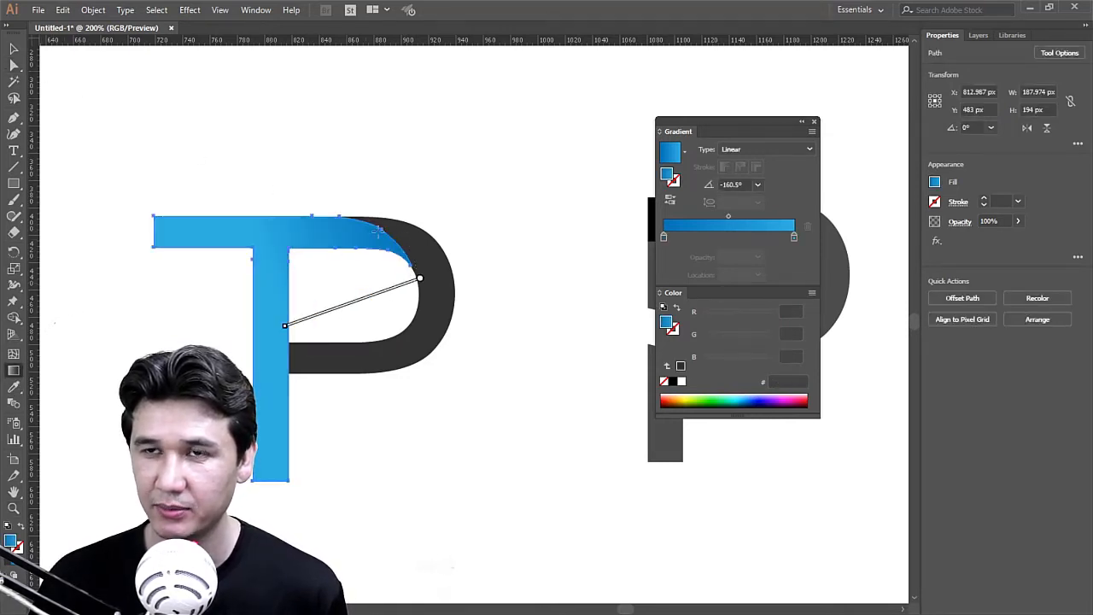
left_click(14, 49)
left_click(221, 160)
key("z")
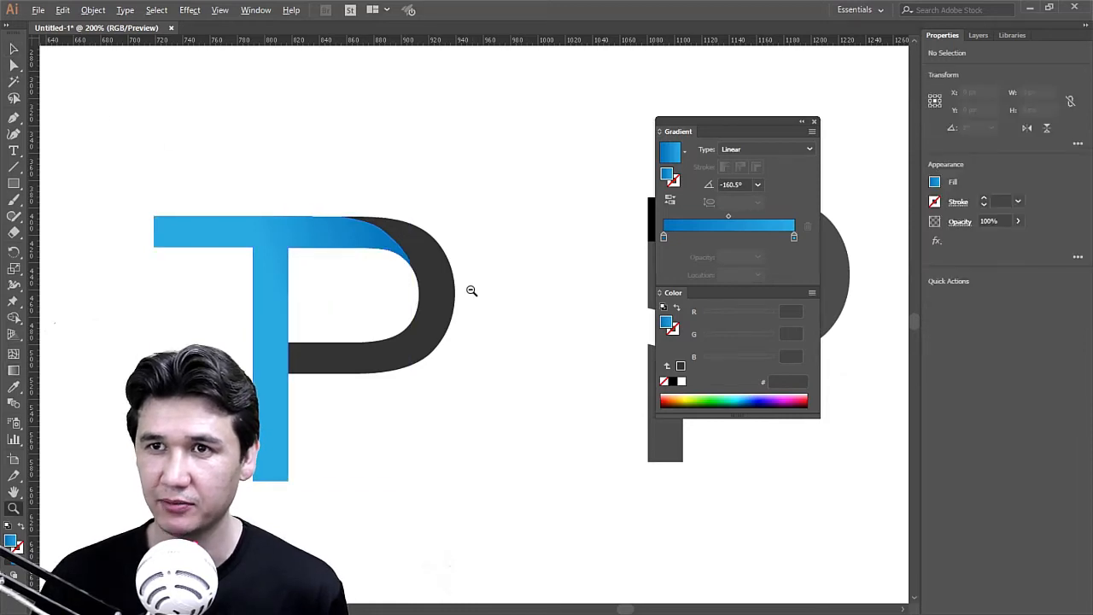
left_click(472, 291, "alt")
left_click(482, 341, "alt")
left_click(485, 340, "alt")
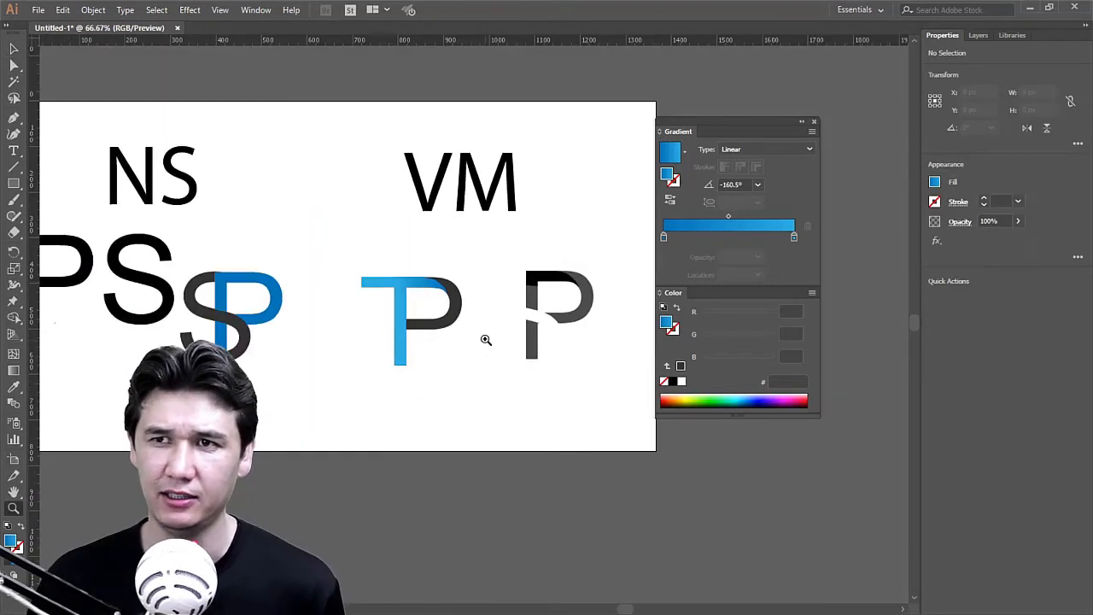
Step: Delete the divided leftover P beside the TP mark
left_click(470, 316)
left_click(470, 317)
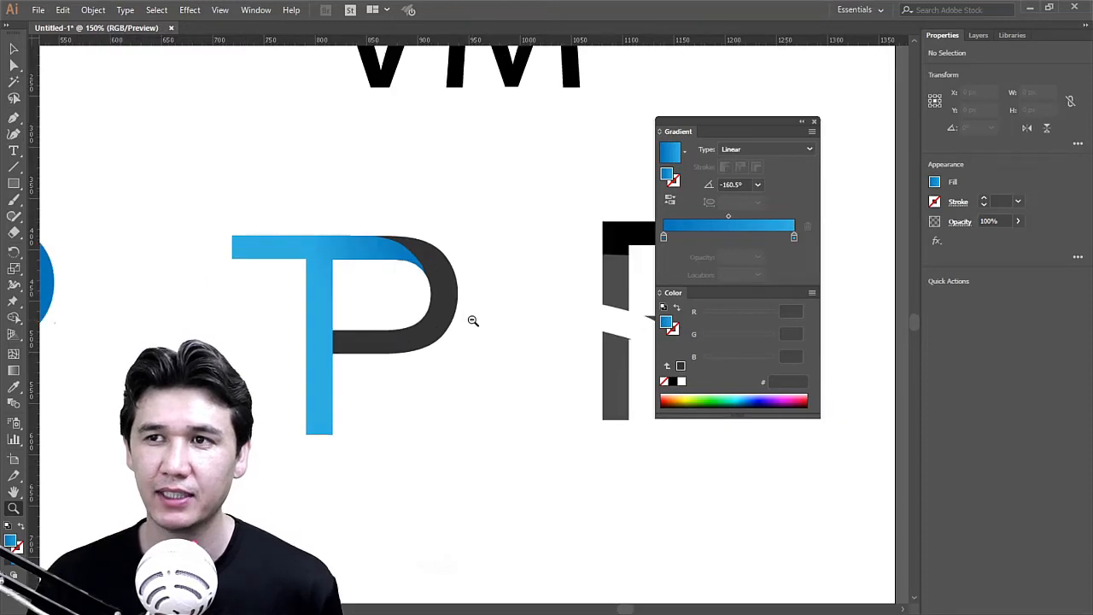
left_click(472, 320, "alt")
left_click(472, 320, "alt")
key("v")
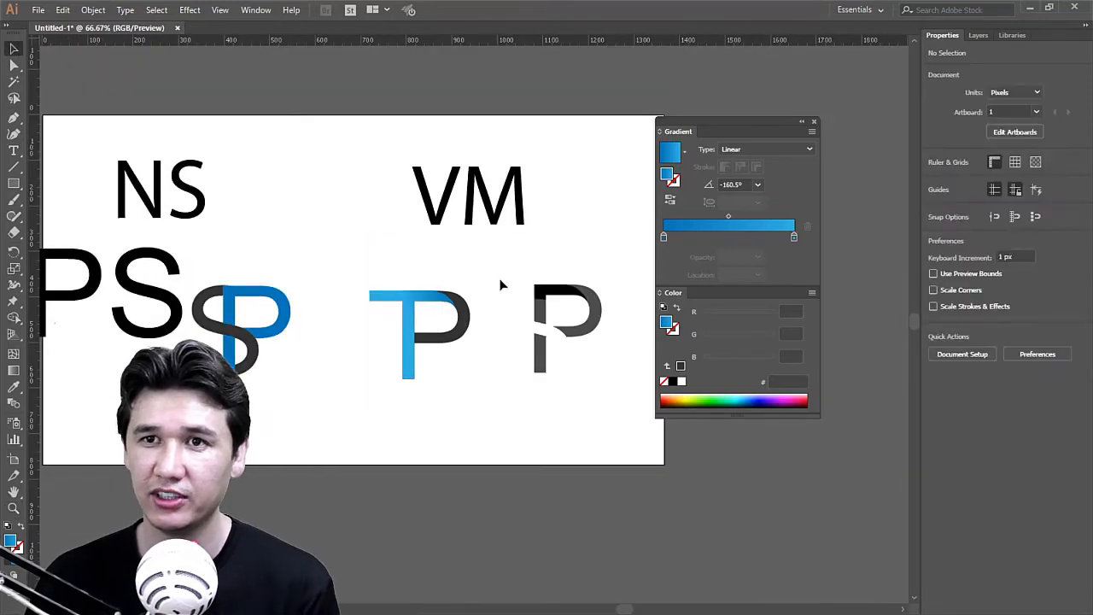
left_click_drag(511, 274, 606, 421)
key("Delete")
Step: Shift the TP mark farther right and move the PS mark directly beside it below the VM text
left_click_drag(359, 256, 559, 442)
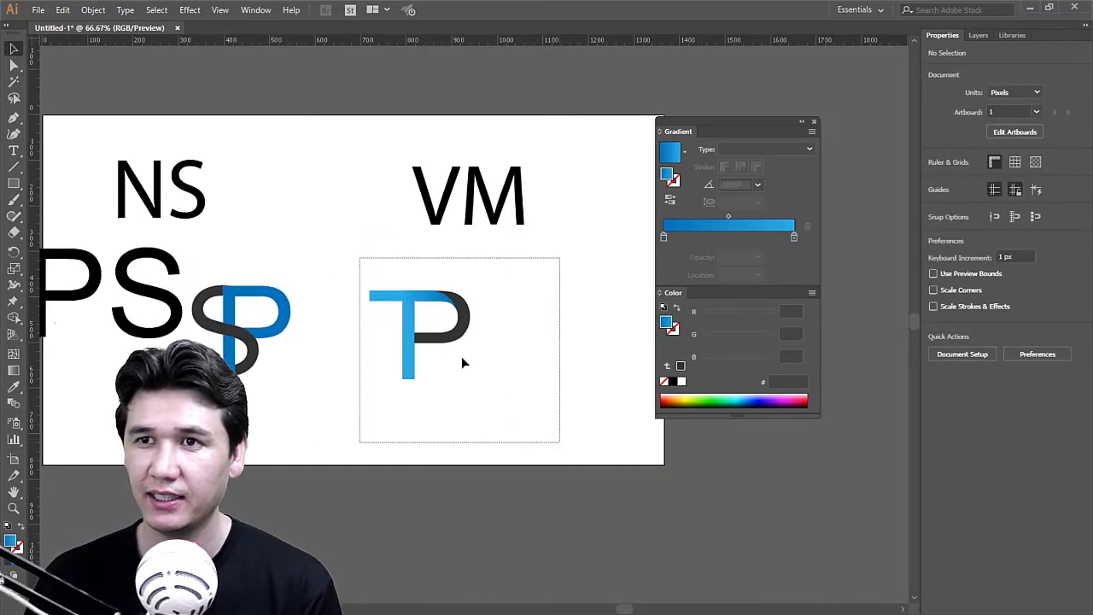
left_click_drag(462, 329, 569, 332)
left_click_drag(317, 263, 425, 361)
left_click(464, 417)
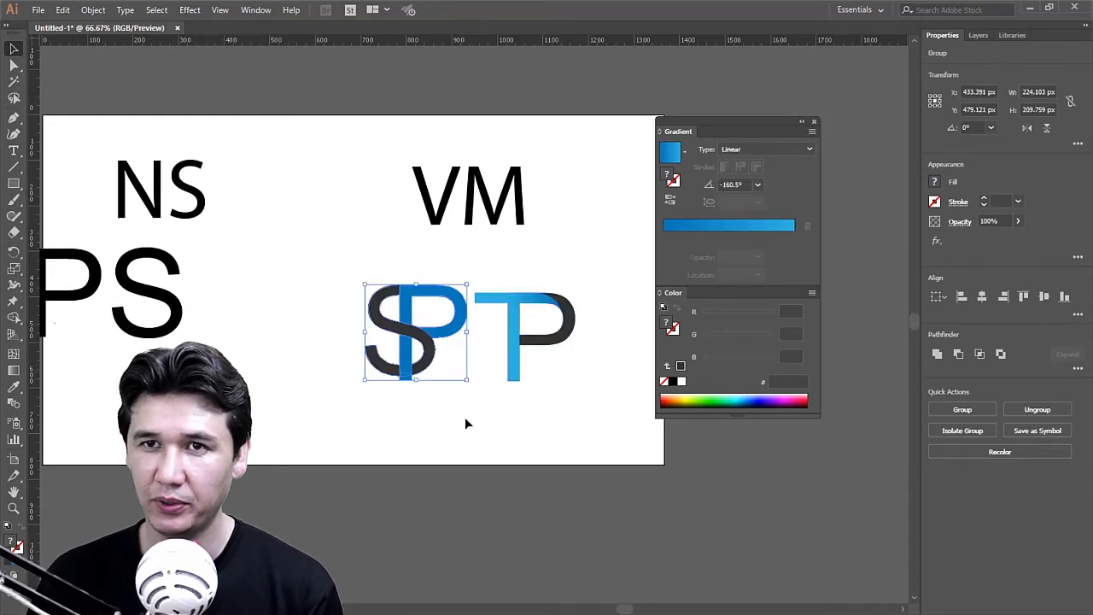
key("z")
left_click(397, 286, "alt")
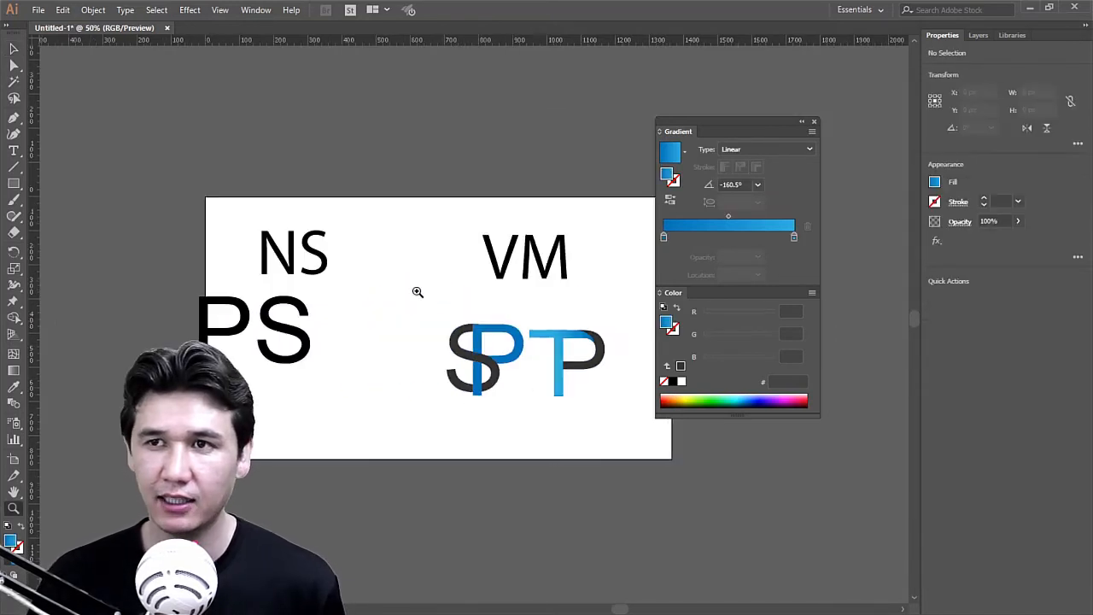
Step: Delete the leftover PS, NS and VM text so only the two monograms stay on the artboard
left_click(549, 338)
left_click(14, 49)
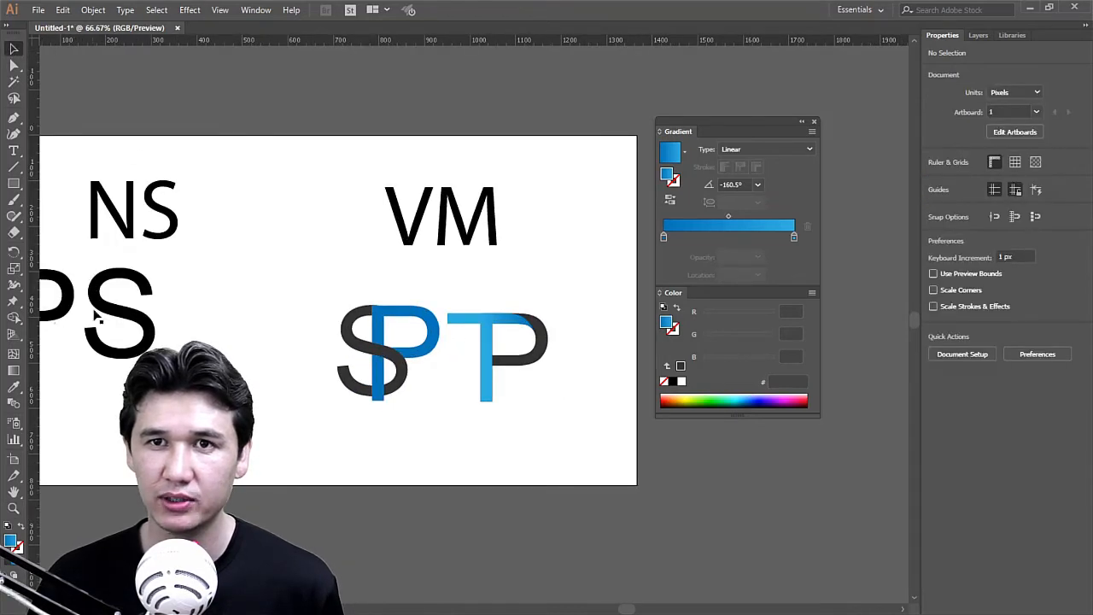
left_click_drag(187, 297, 16, 354)
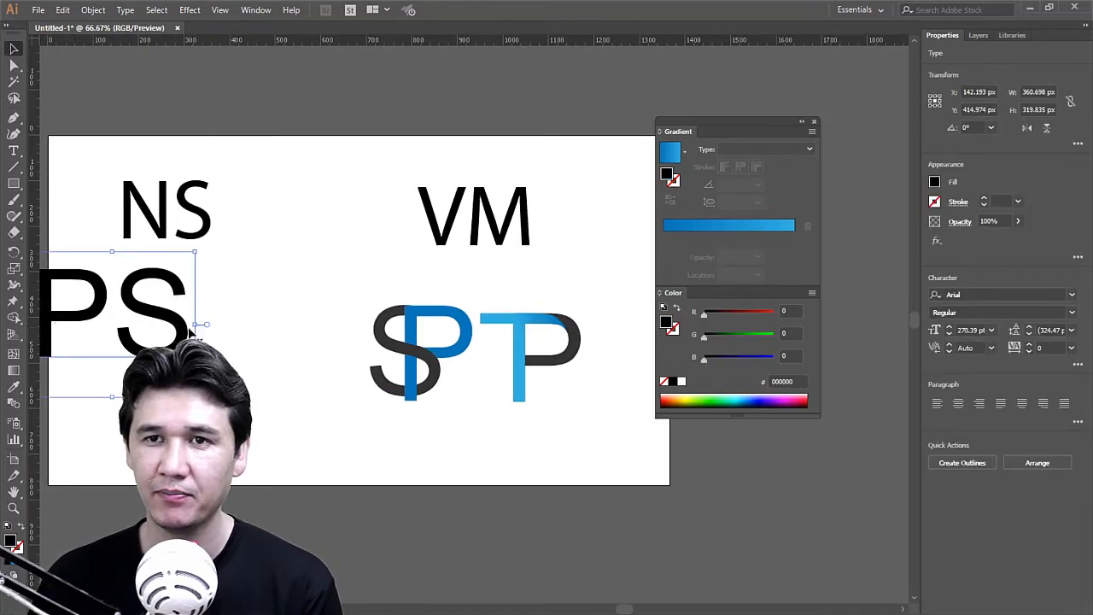
key("Delete")
left_click_drag(114, 151, 281, 252)
key("Delete")
left_click_drag(358, 146, 570, 251)
key("Delete")
Step: Move the PS mark to the upper-left of the artboard and the TP mark up on the right, leaving space between them
left_click_drag(320, 246, 418, 426)
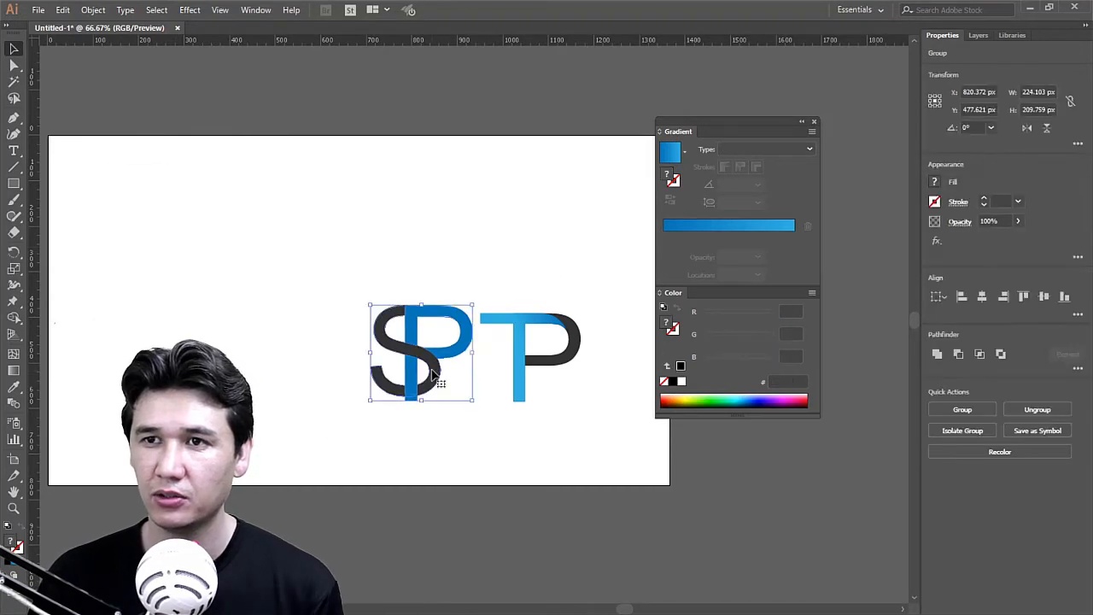
left_click_drag(429, 372, 270, 291)
left_click_drag(470, 236, 524, 282)
left_click(435, 354)
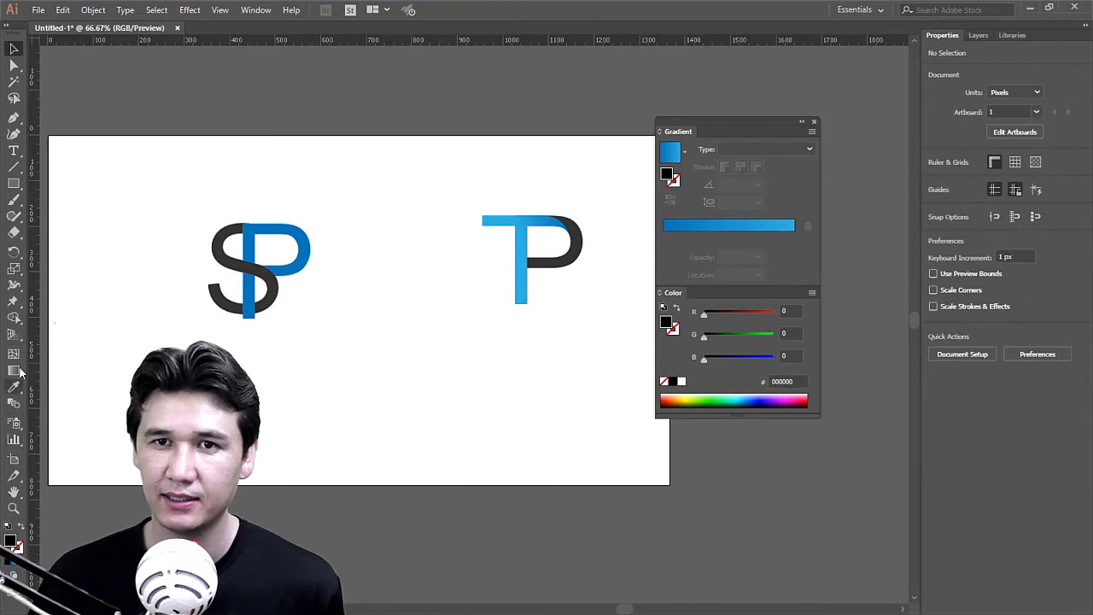
Step: Add a point text line, enlarge it to about 67 pt and place it below the PS mark
left_click(13, 150)
left_click(243, 373)
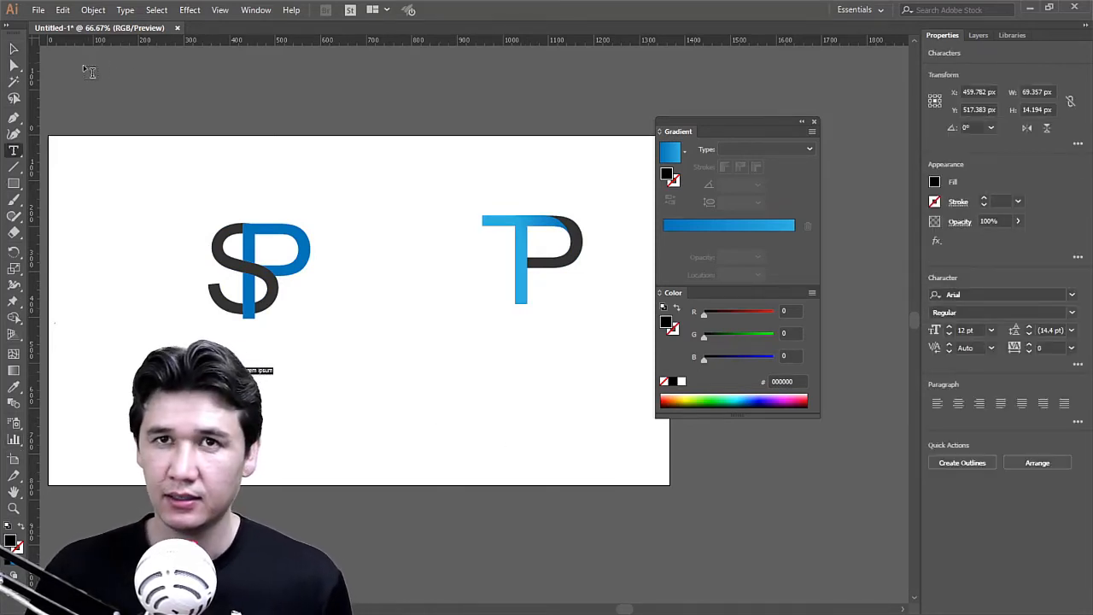
left_click(14, 47)
left_click_drag(272, 377, 417, 483)
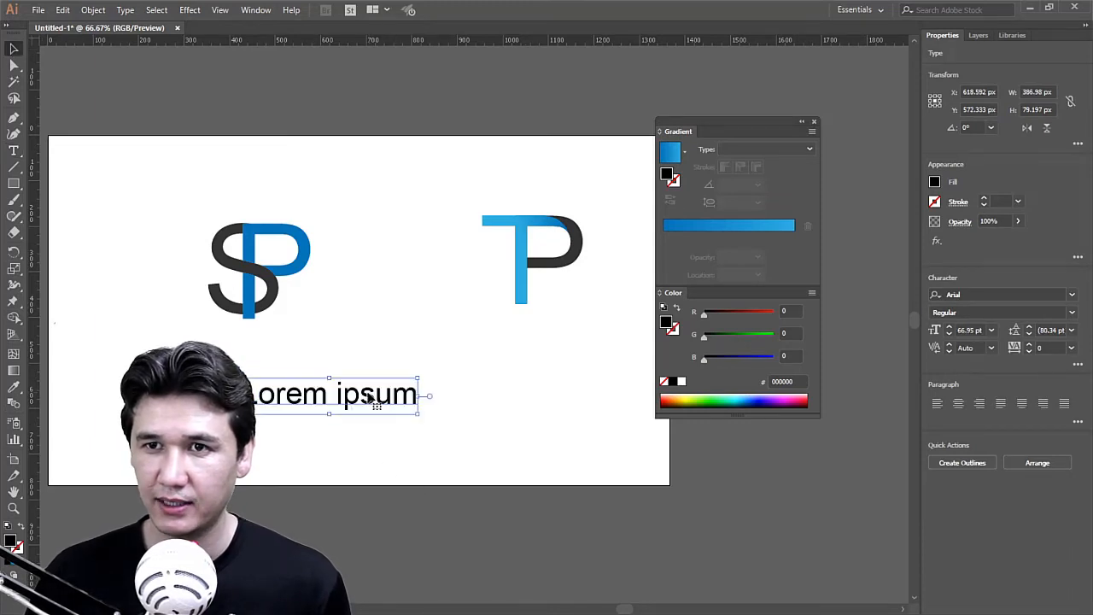
left_click_drag(365, 397, 294, 349)
Step: Replace the placeholder text below the PS mark with "System Population"
double_click(295, 349)
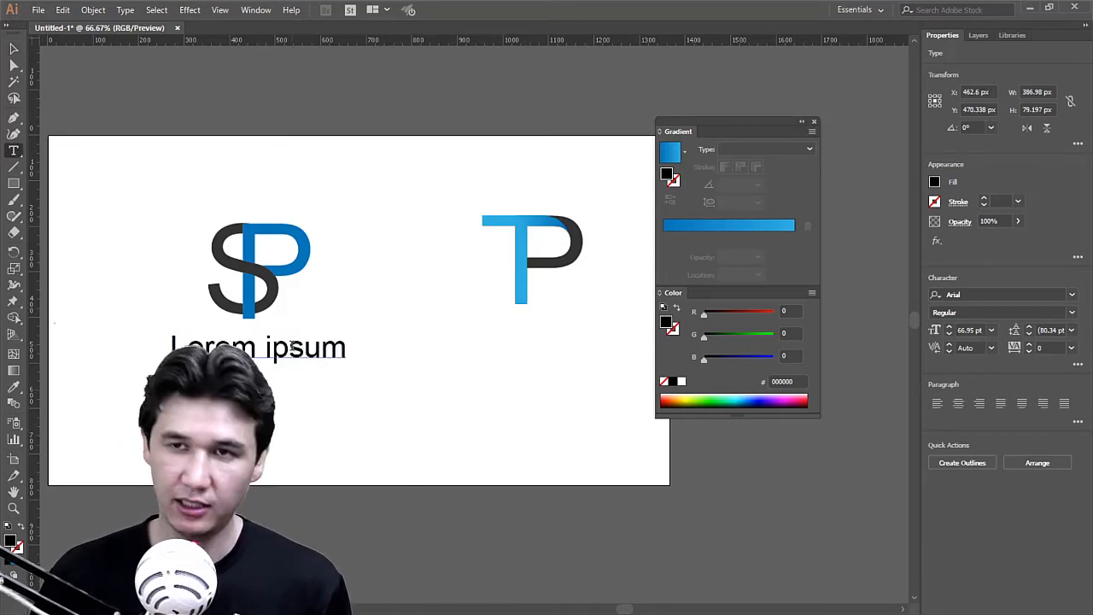
triple_click(339, 350)
type("Sy")
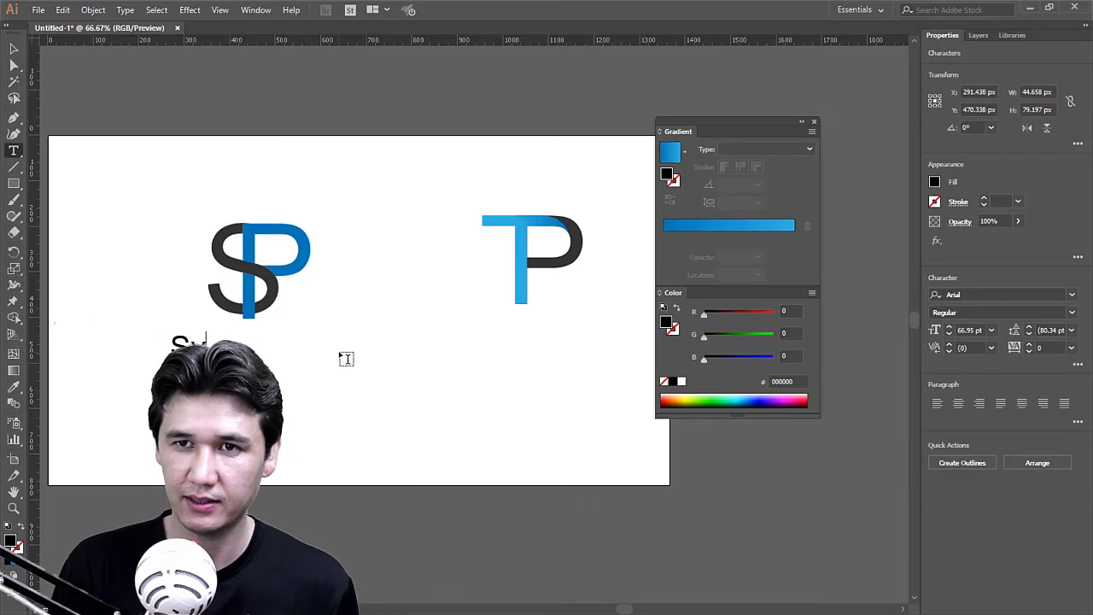
type("stem Po")
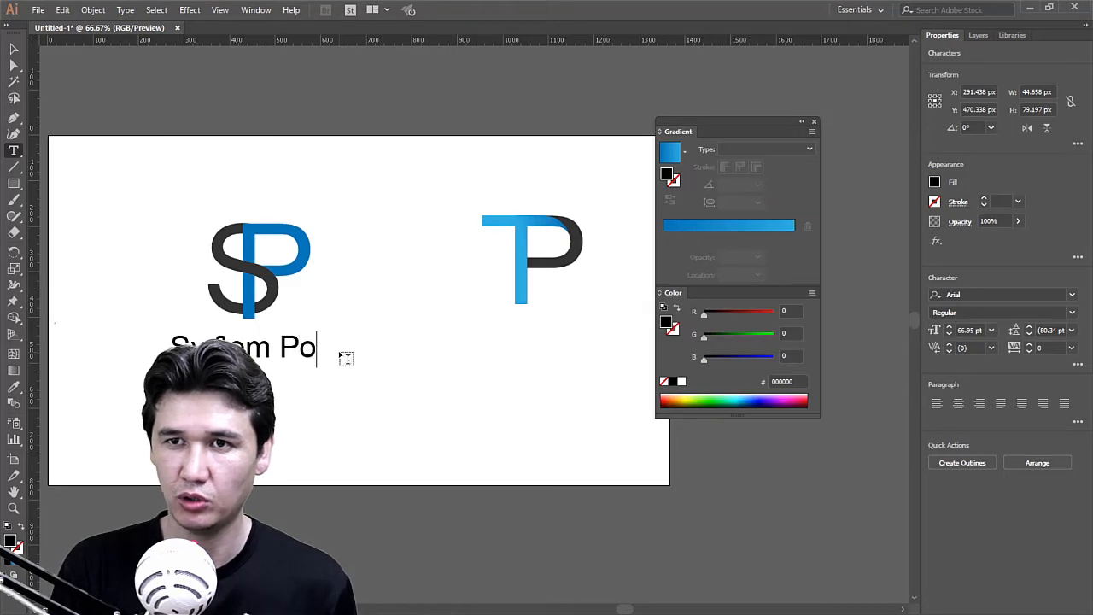
type("pulation")
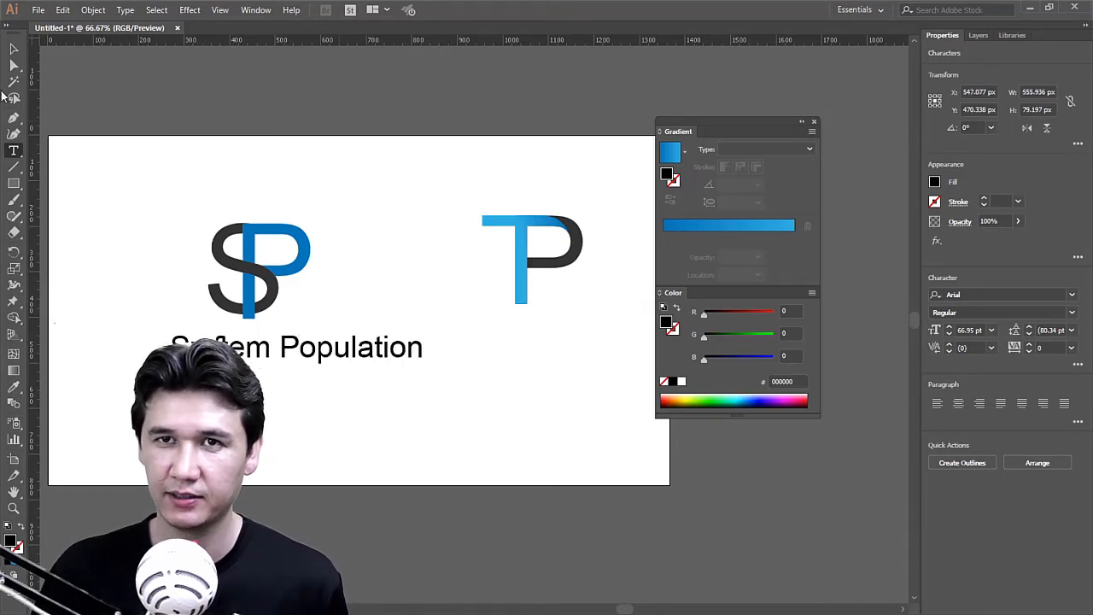
left_click(14, 48)
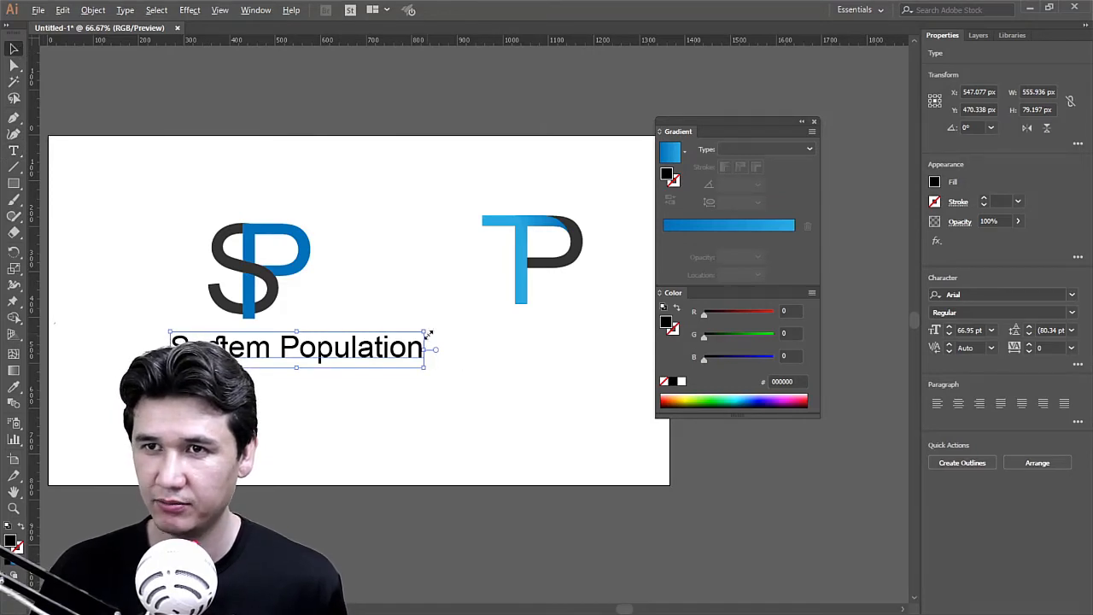
Step: Reduce the System Population caption to about 49 pt and 367 px wide, and set its font to Helvetica CE Regular
left_click_drag(425, 332, 416, 338)
left_click_drag(365, 349, 340, 353)
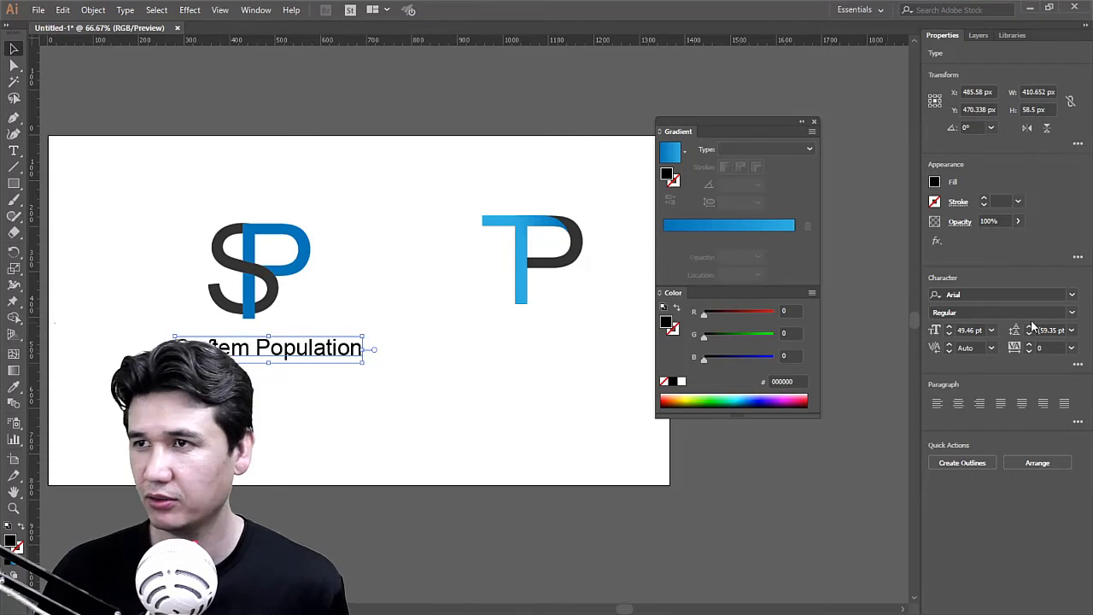
left_click(980, 294)
type("hel")
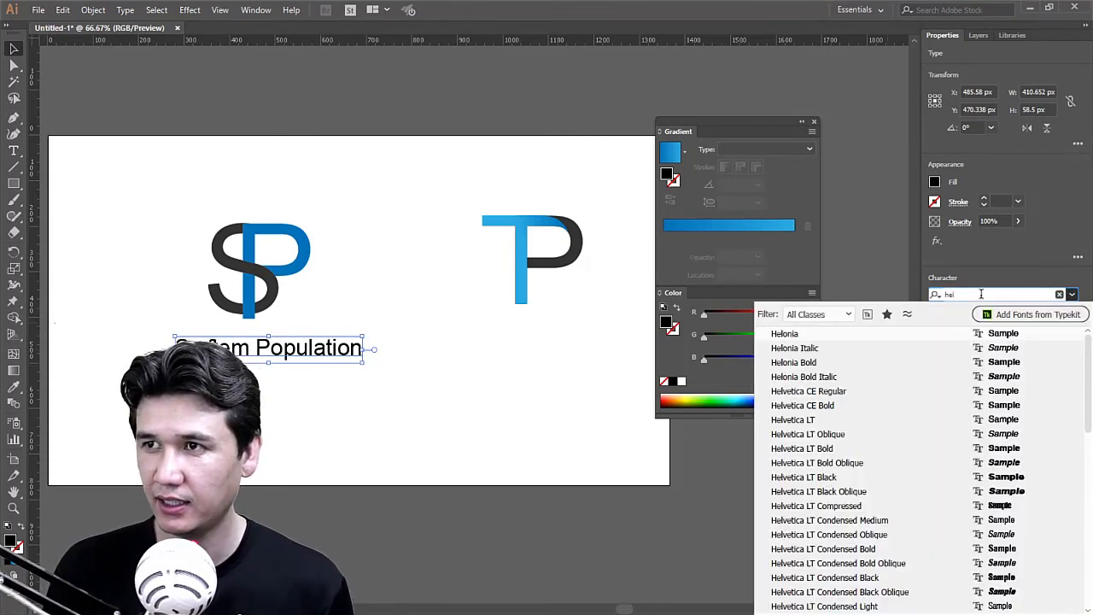
type("ve")
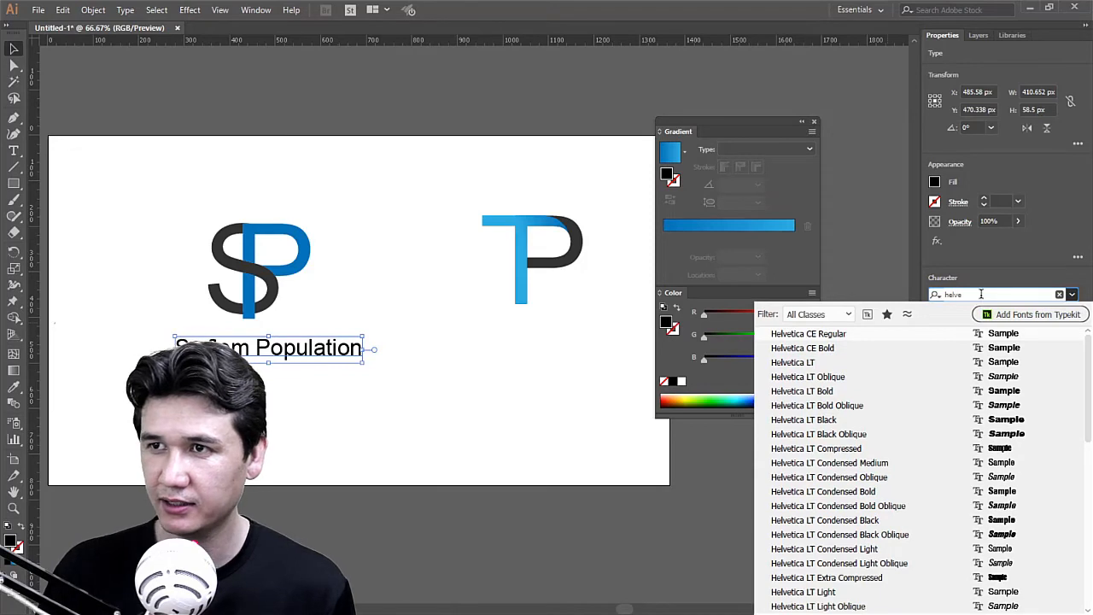
left_click(826, 334)
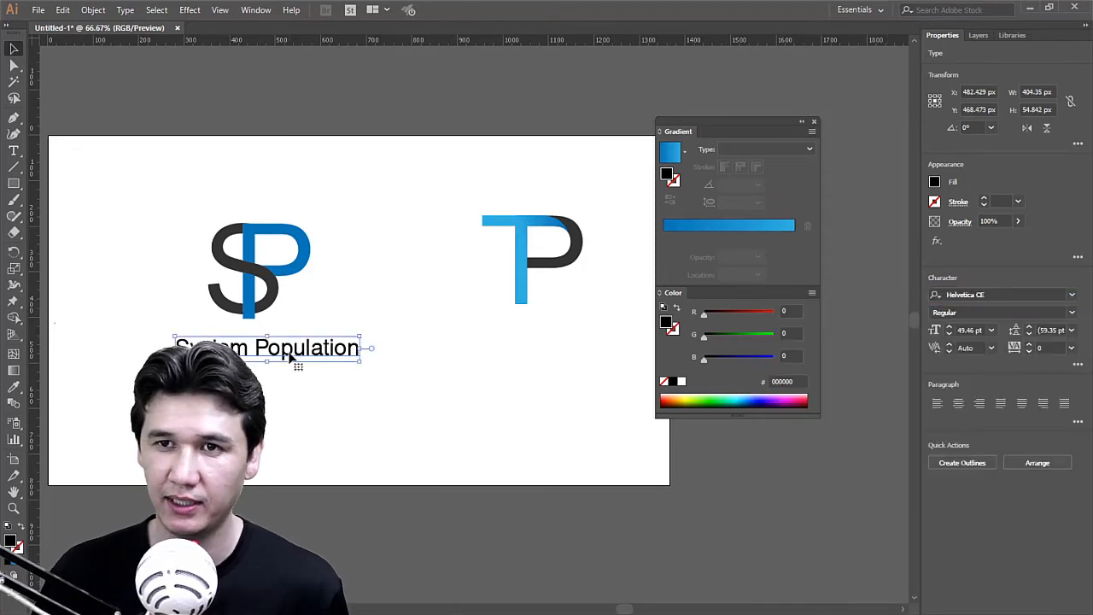
left_click_drag(363, 347, 296, 349)
left_click(333, 378)
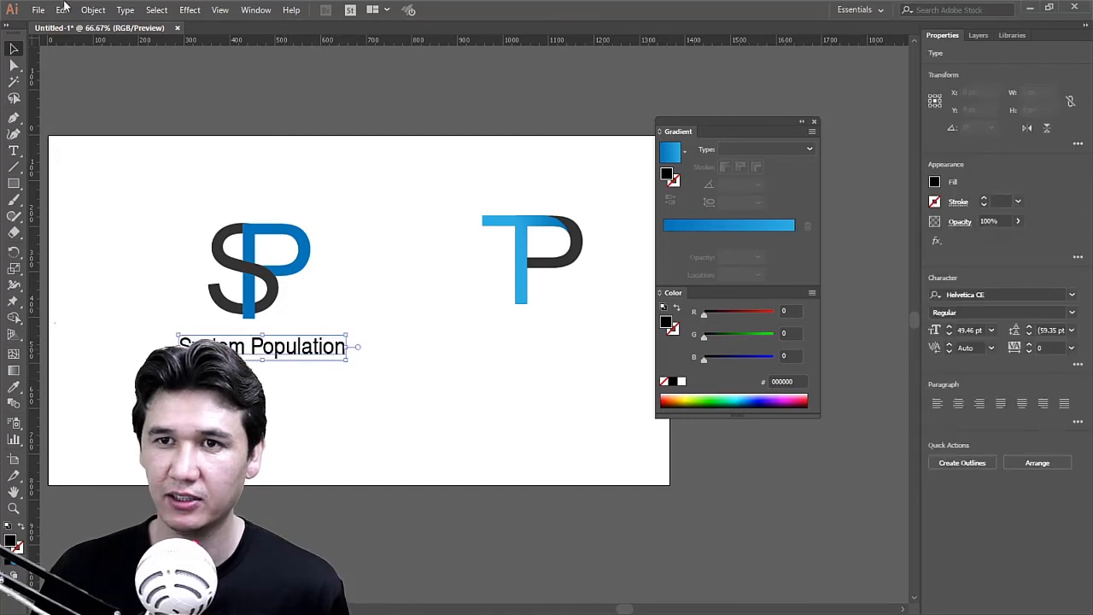
Step: Convert the caption below the PS mark to uppercase and scale it down to about 37 pt
left_click(124, 9)
mouse_move(333, 238)
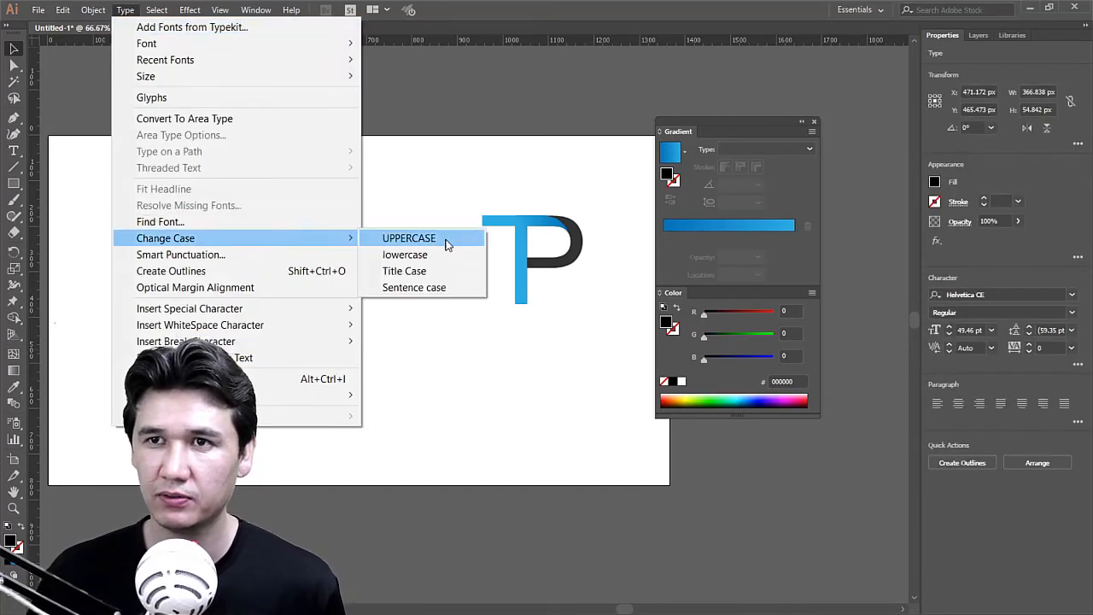
left_click(451, 245)
left_click(390, 395)
left_click(385, 351)
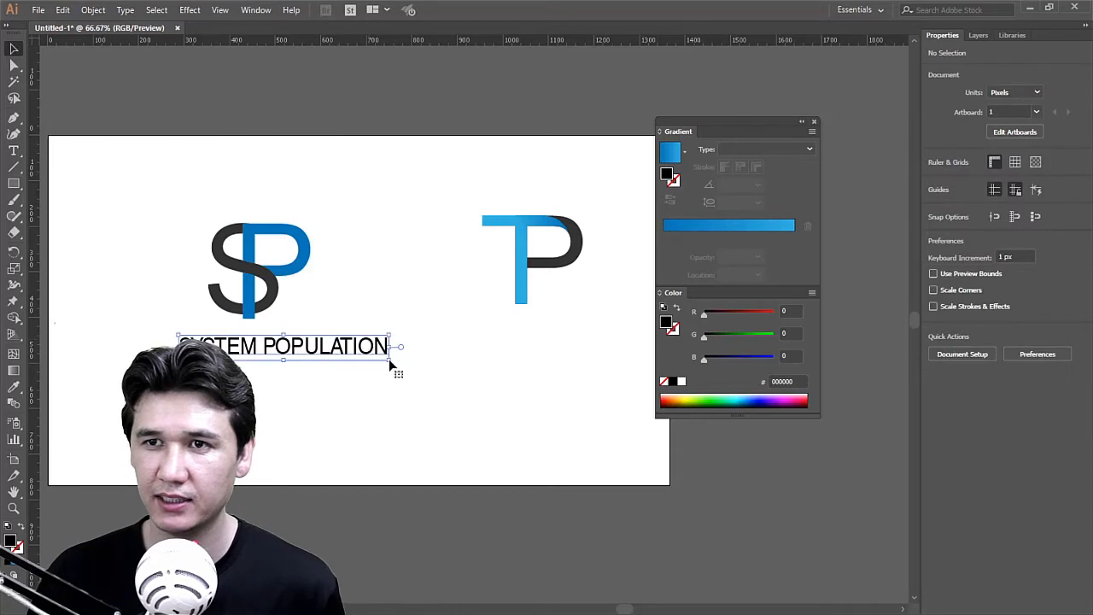
left_click_drag(390, 361, 329, 350)
left_click(319, 380)
Step: Recolor only the word POPULATION in the caption with the P's blue, 0071BC
key("z")
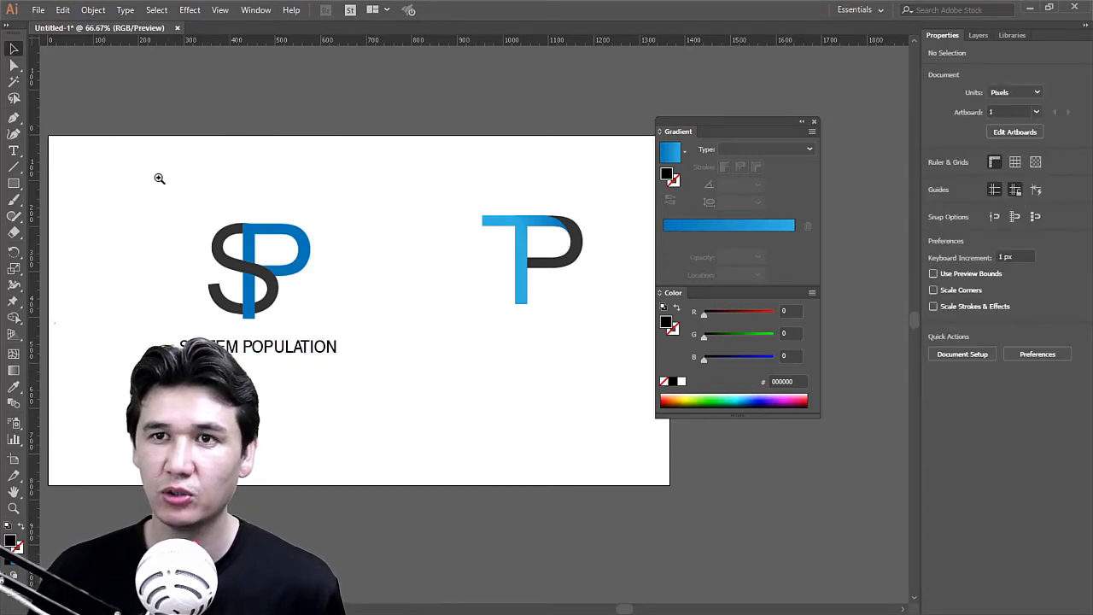
left_click_drag(136, 171, 429, 423)
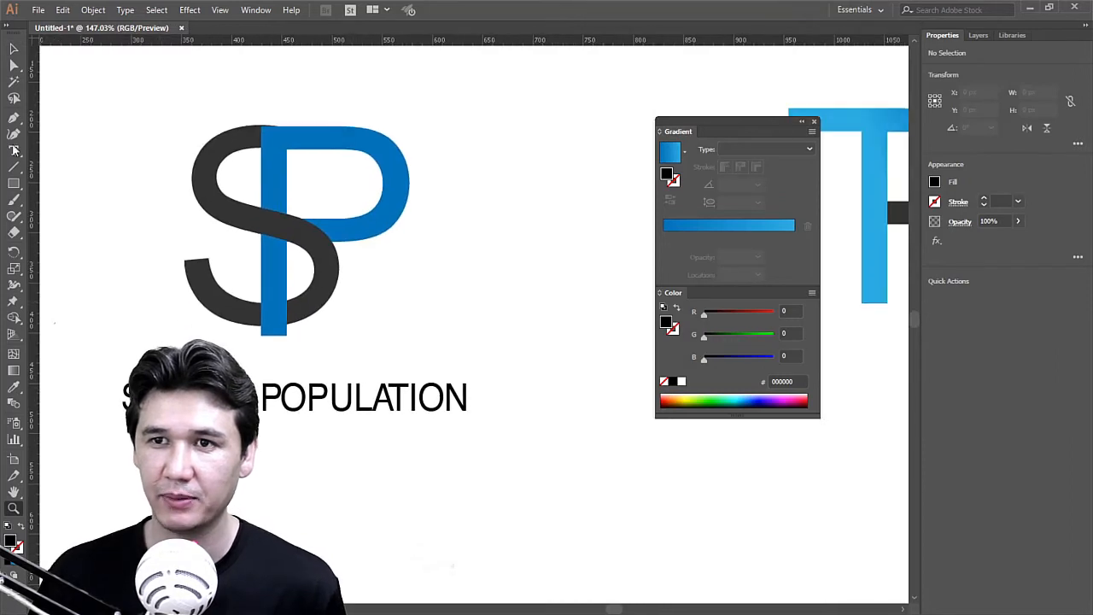
left_click(15, 151)
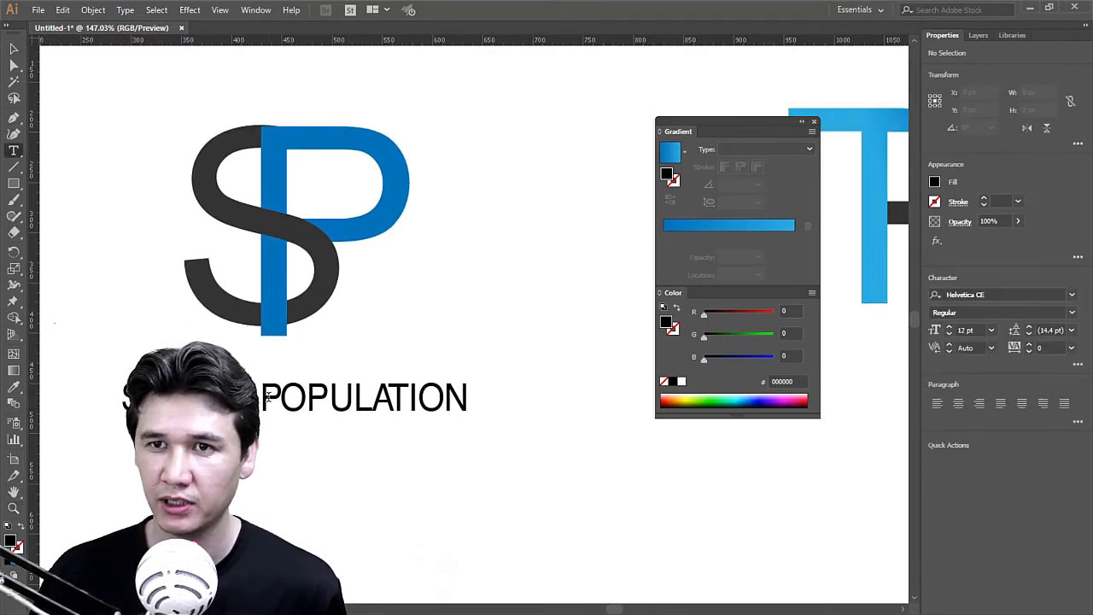
left_click_drag(258, 399, 514, 424)
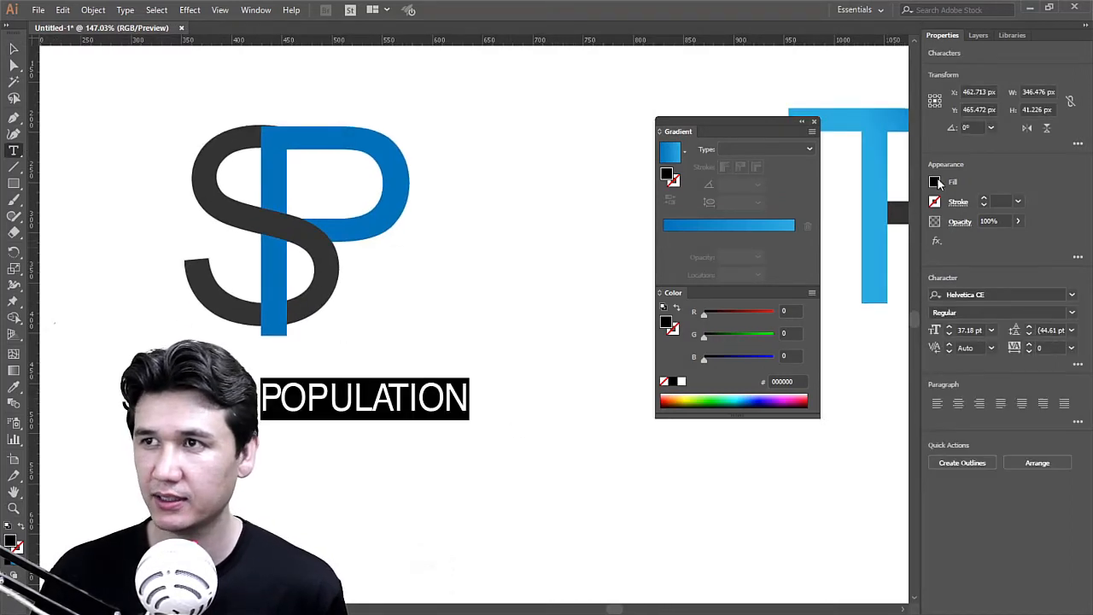
left_click(934, 181)
left_click(870, 243)
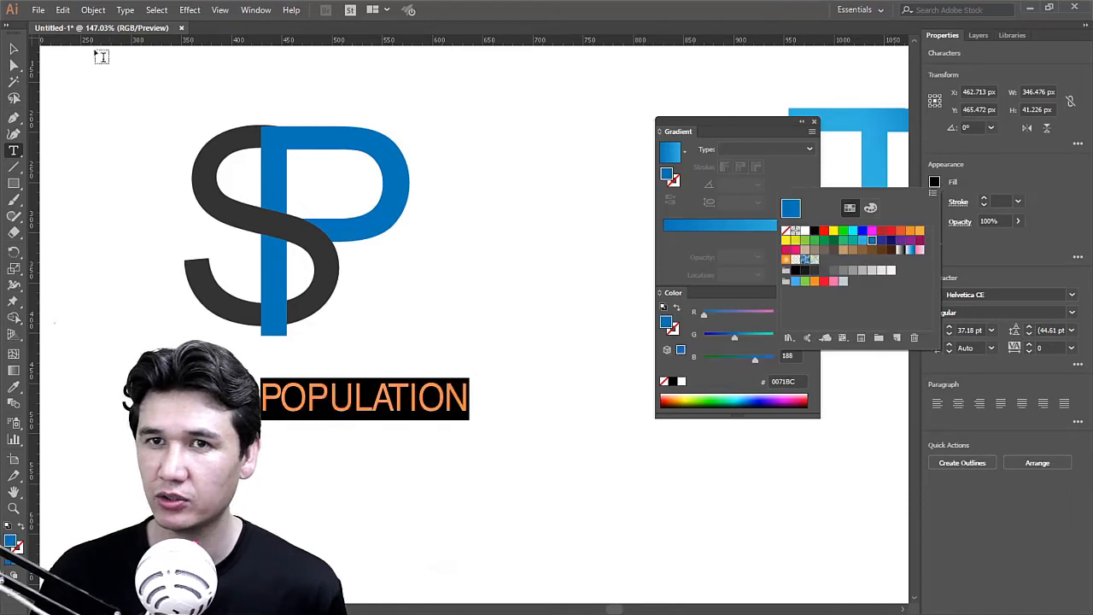
left_click(14, 49)
left_click(89, 121)
Step: Copy the SYSTEM POPULATION caption below the TP mark and shift that mark right so it sits centered above the copy
key("z")
left_click(361, 378, "alt")
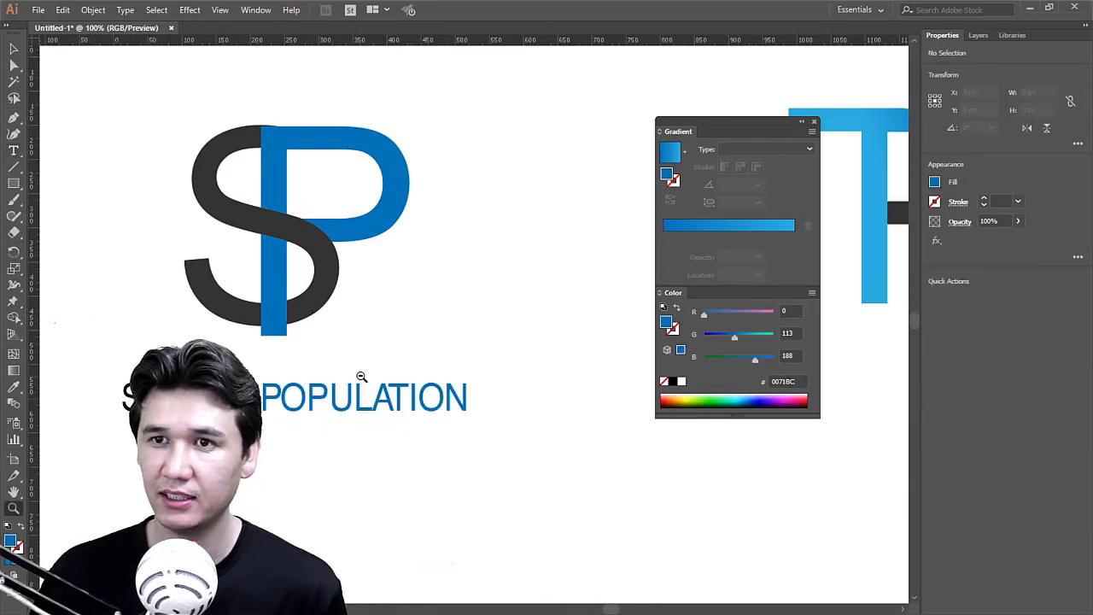
left_click(360, 371, "alt")
left_click(627, 285, "alt")
left_click_drag(495, 302, 332, 268)
left_click(14, 48)
left_click_drag(456, 269, 381, 238)
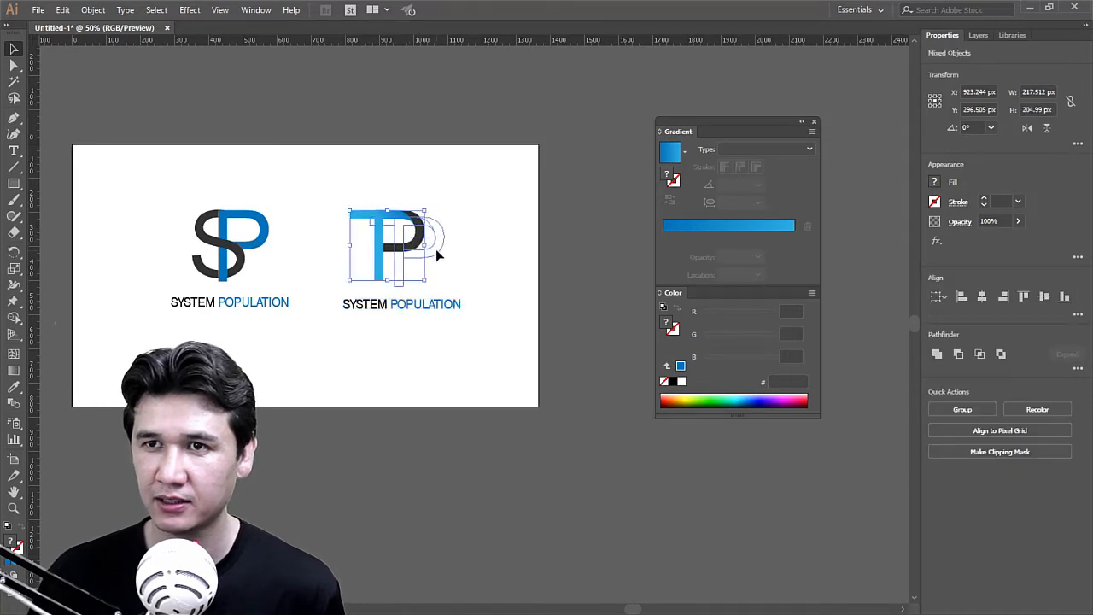
left_click_drag(436, 248, 437, 249)
left_click(473, 254)
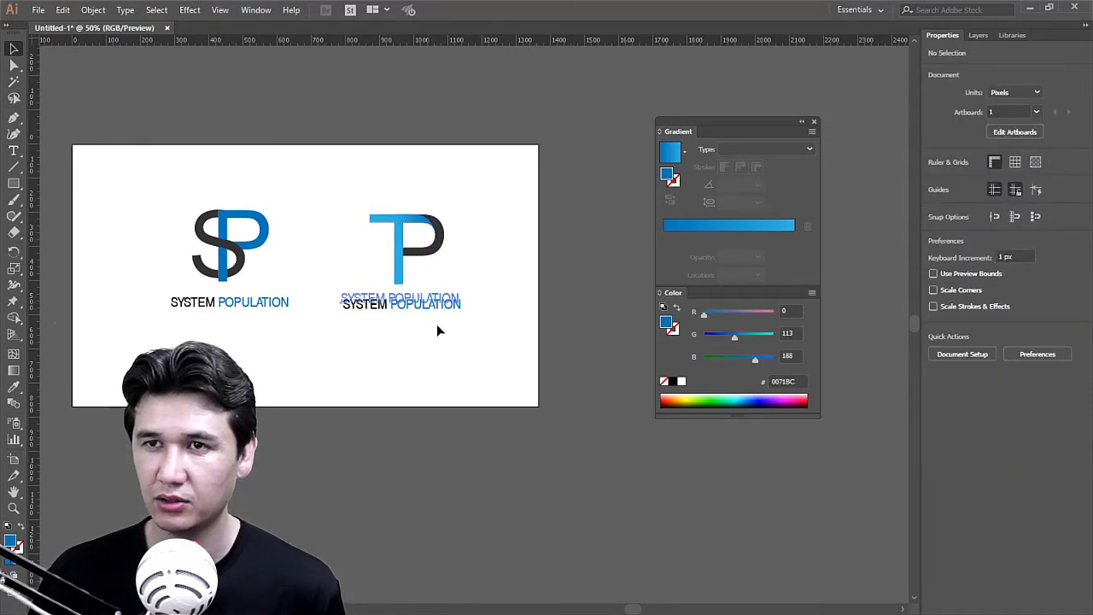
left_click(422, 296)
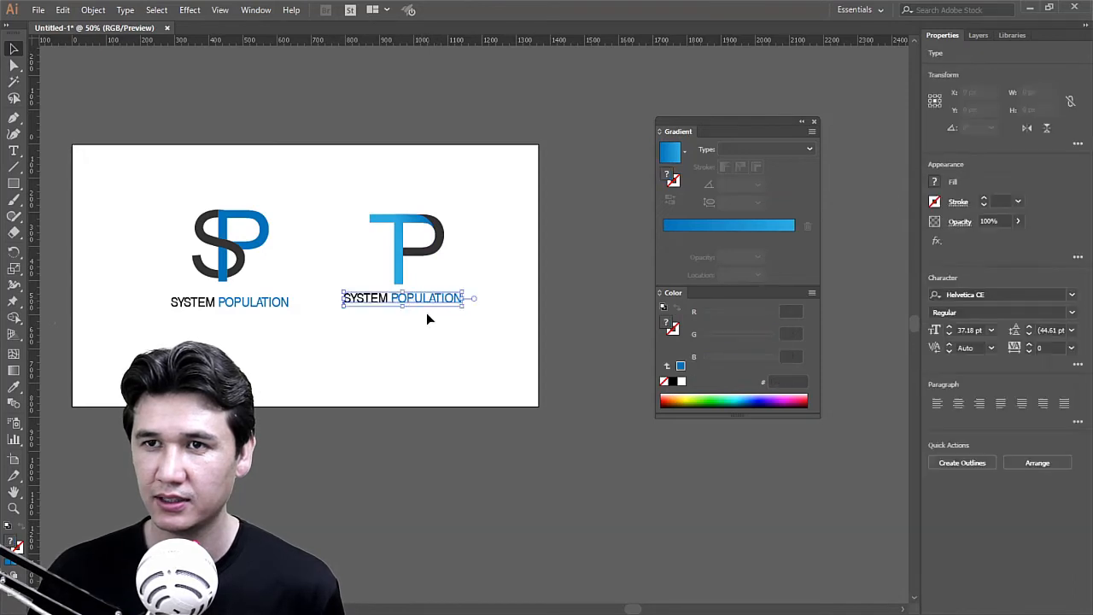
Step: Change the copied caption to "Time Pakistan", keeping the first word black and the second blue
left_click_drag(312, 189, 546, 362)
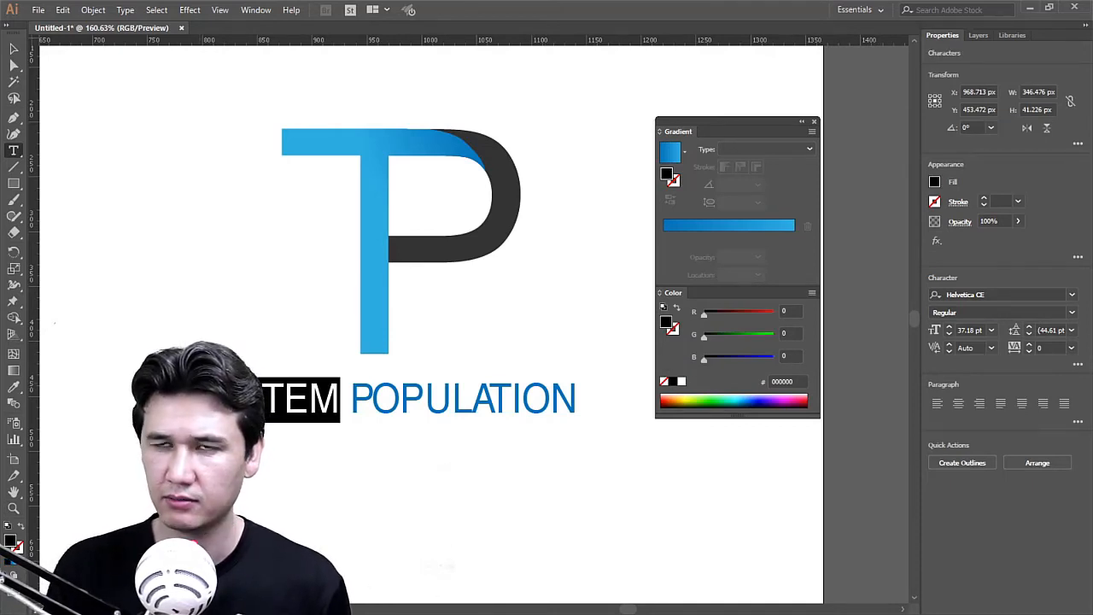
key("BackSpace")
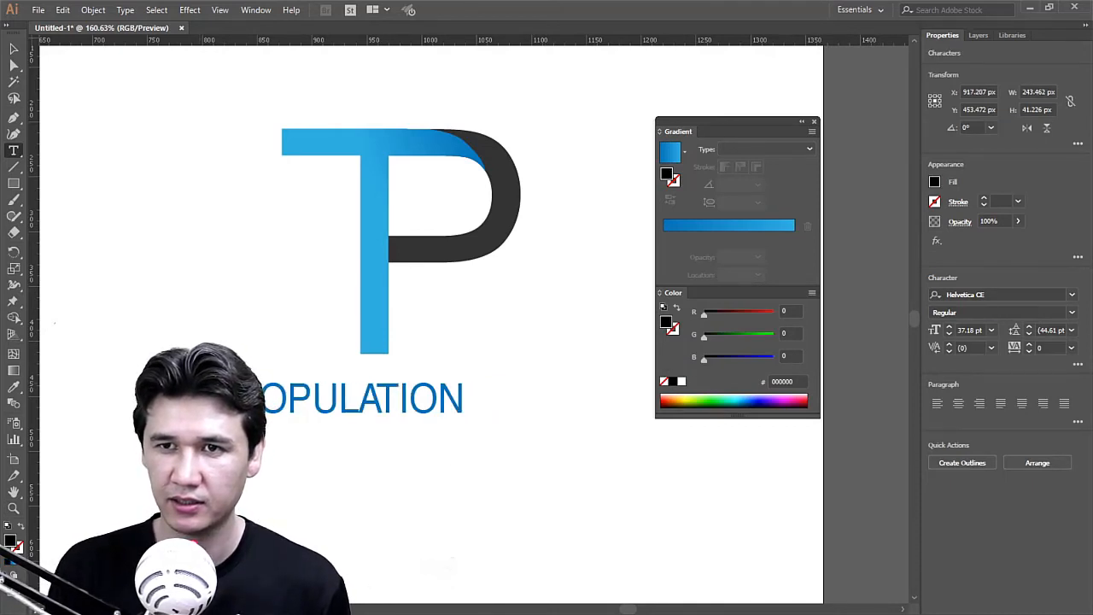
type("e P")
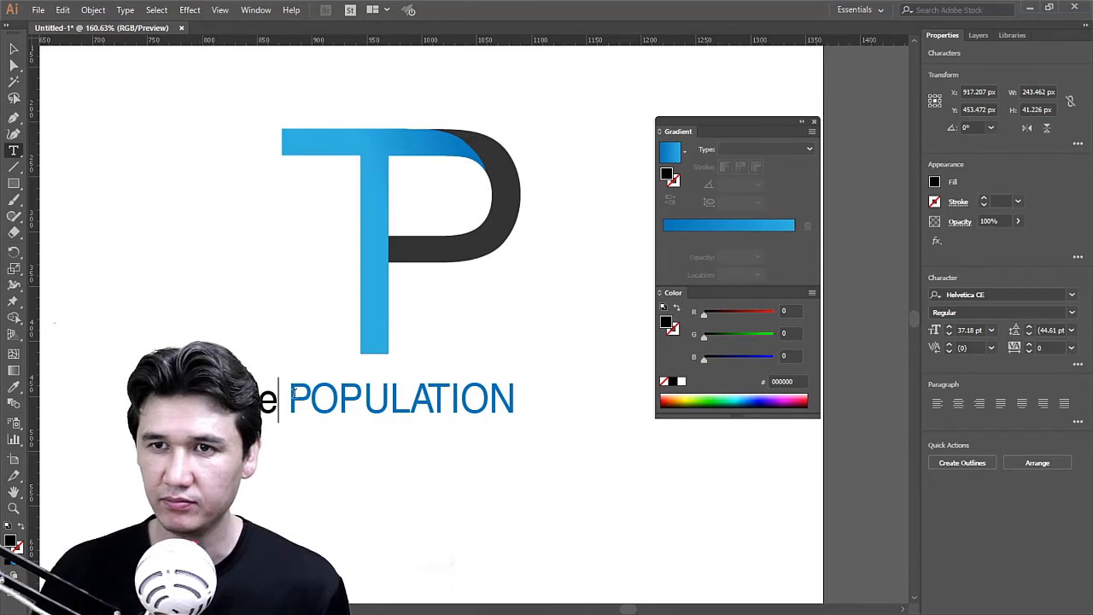
left_click_drag(333, 396, 462, 406)
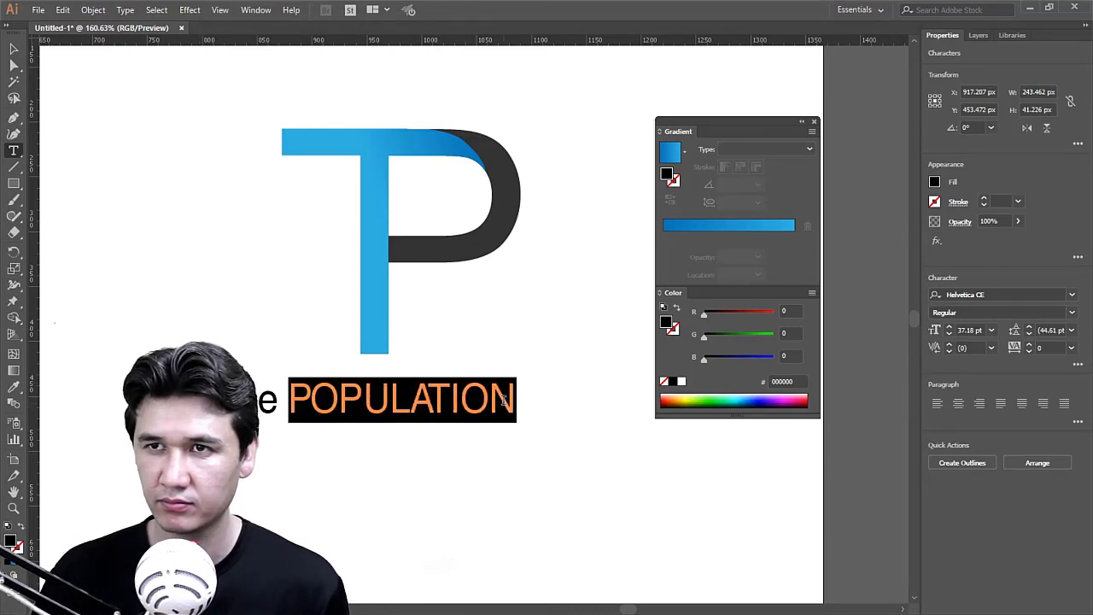
type("Pakistan")
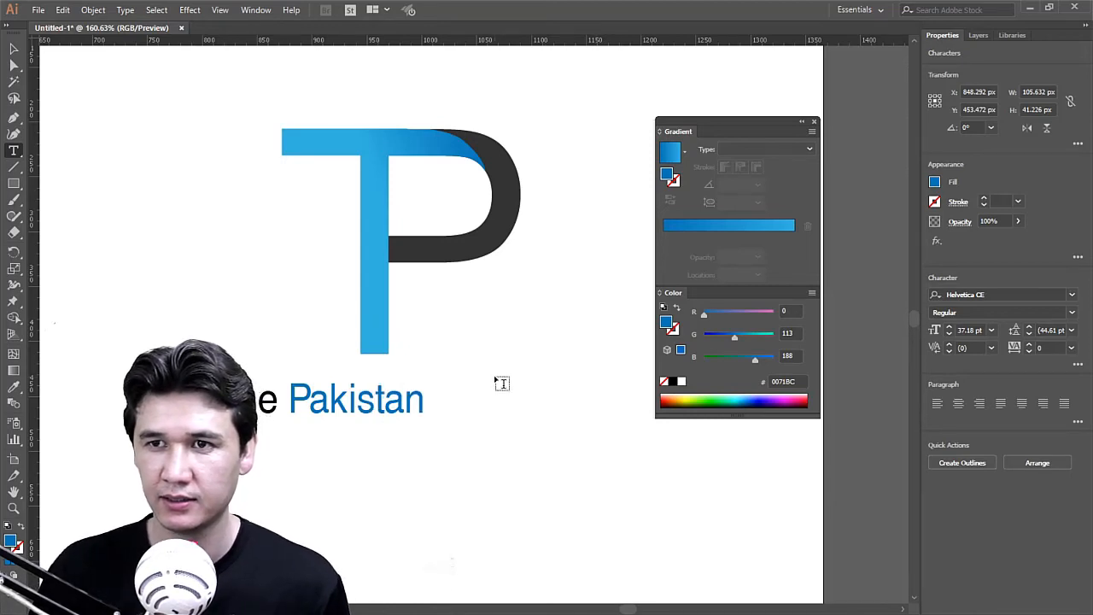
left_click(18, 49)
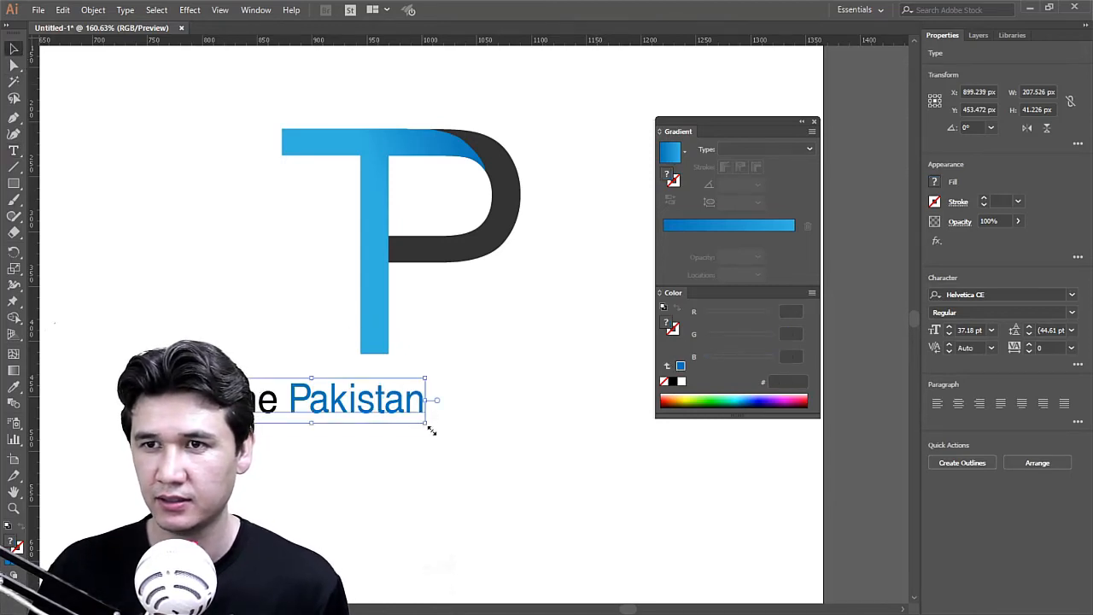
Step: Enlarge the Time Pakistan caption to about 43.6 pt and convert it to uppercase
left_click_drag(428, 426, 508, 416)
left_click(125, 9)
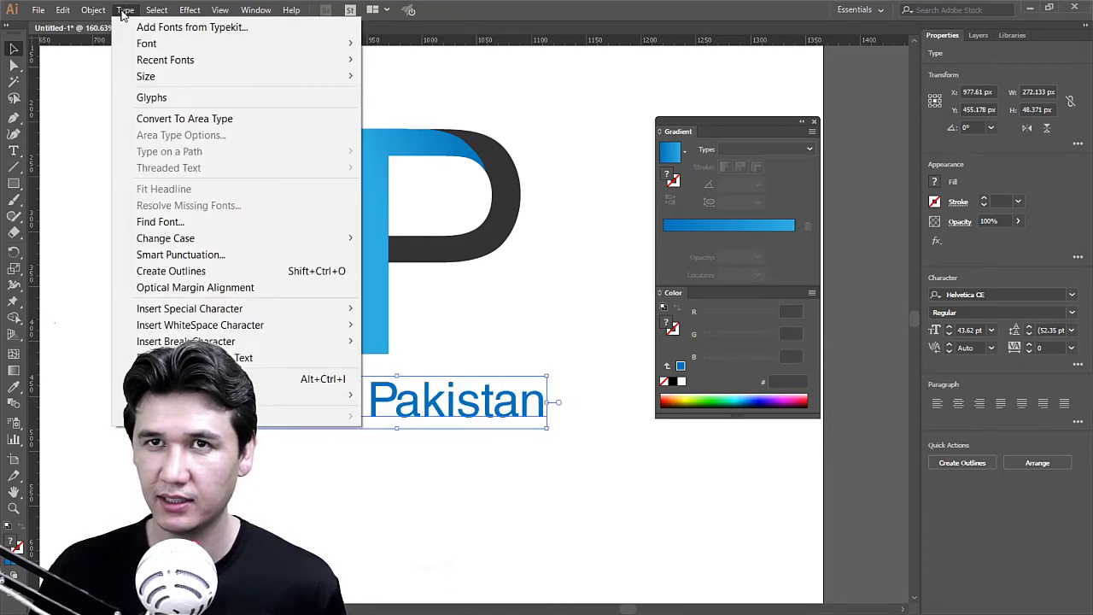
mouse_move(232, 238)
left_click(379, 238)
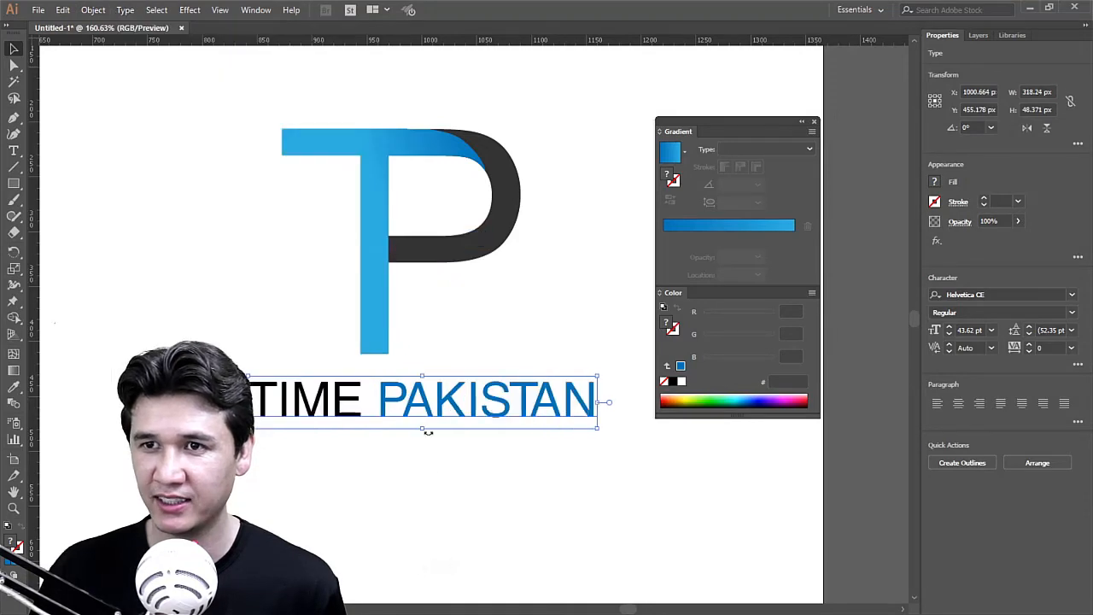
Step: Move the TIME PAKISTAN caption slightly left and down to center it below the TP mark
left_click_drag(492, 403, 462, 416)
key("z")
left_click(382, 258, "alt")
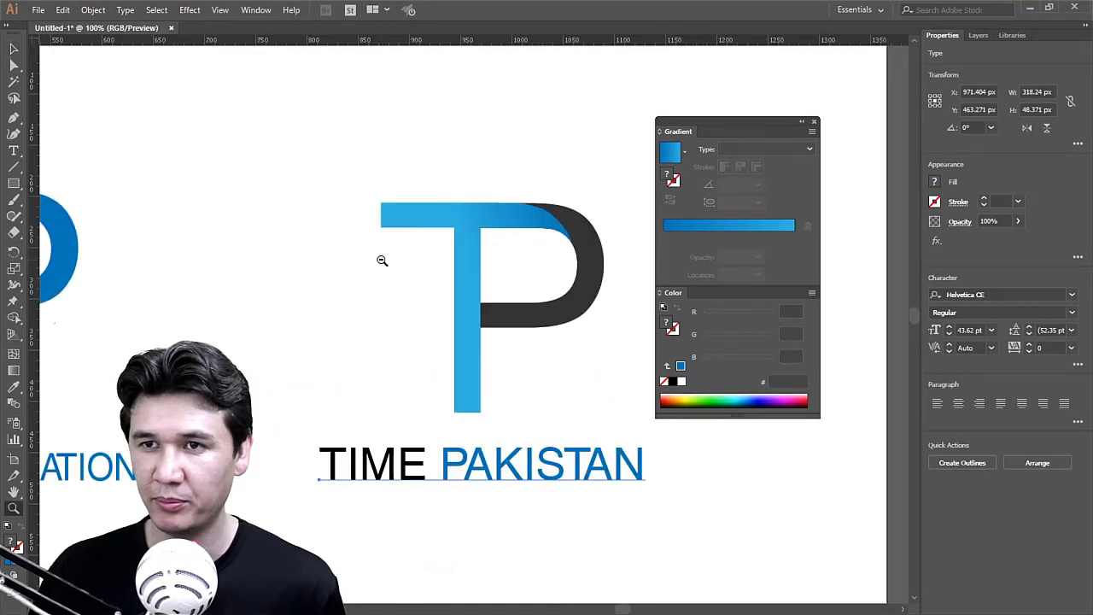
left_click(381, 260, "alt")
left_click(382, 260, "alt")
left_click_drag(531, 400, 421, 362)
left_click(13, 49)
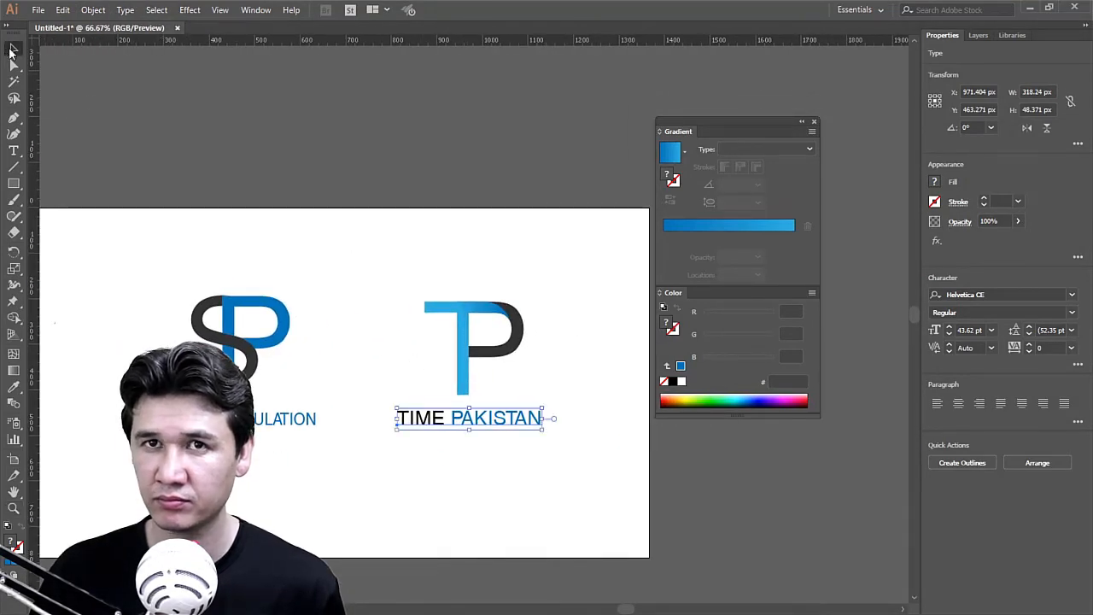
Step: Adjust the TIME PAKISTAN caption's position slightly so it sits centered below the TP mark
left_click(469, 432)
left_click_drag(497, 422, 518, 472)
left_click(518, 472)
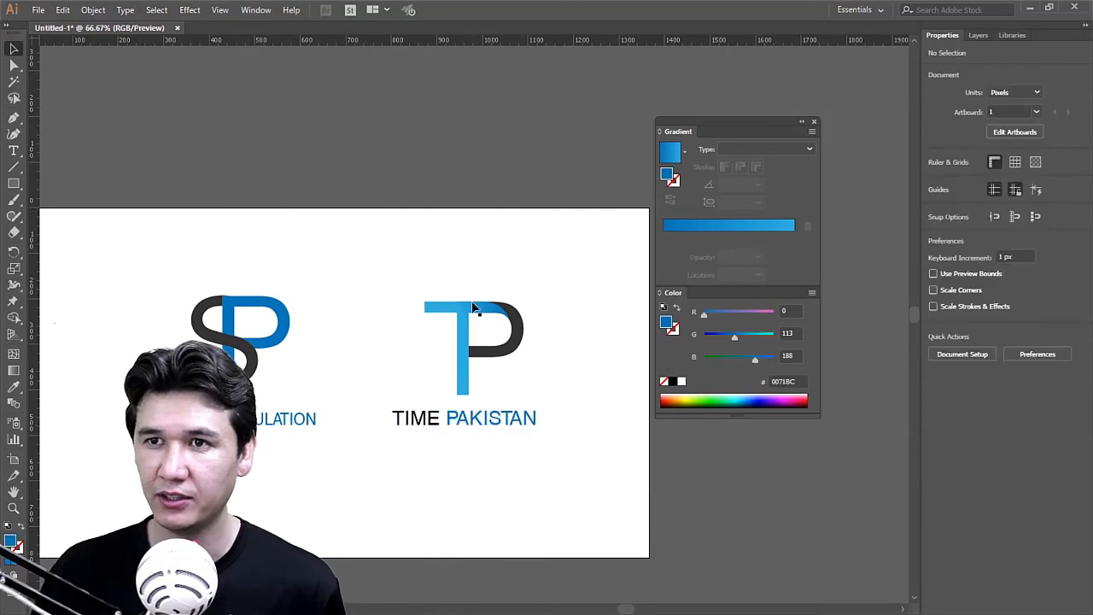
left_click_drag(415, 256, 547, 451)
left_click(510, 489)
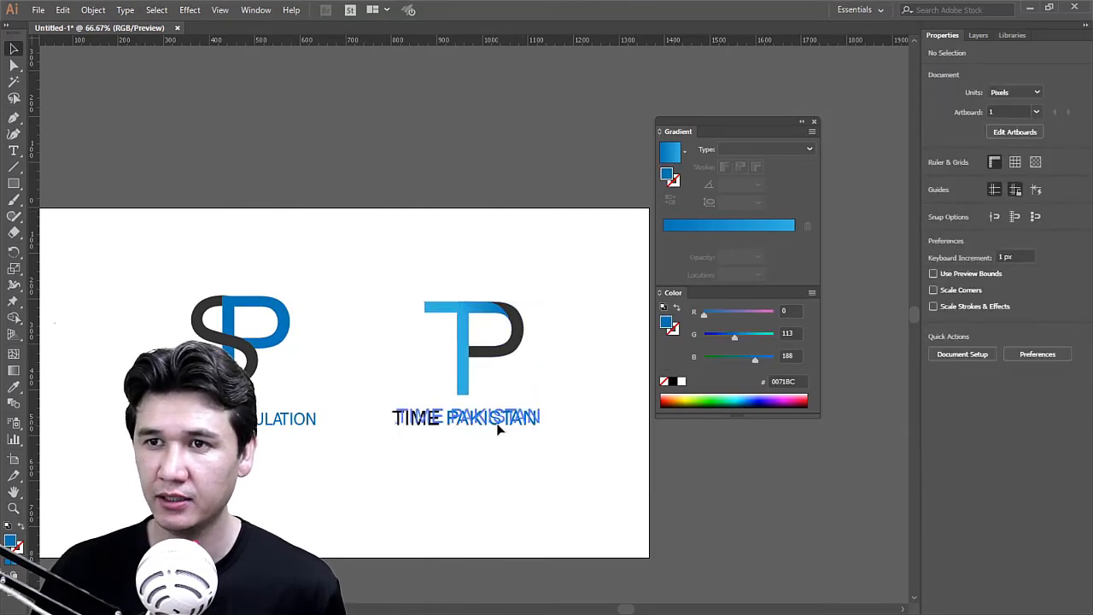
Step: Move the TP mark with its caption, and the SP mark with its caption, higher on the artboard
left_click_drag(393, 237, 505, 442)
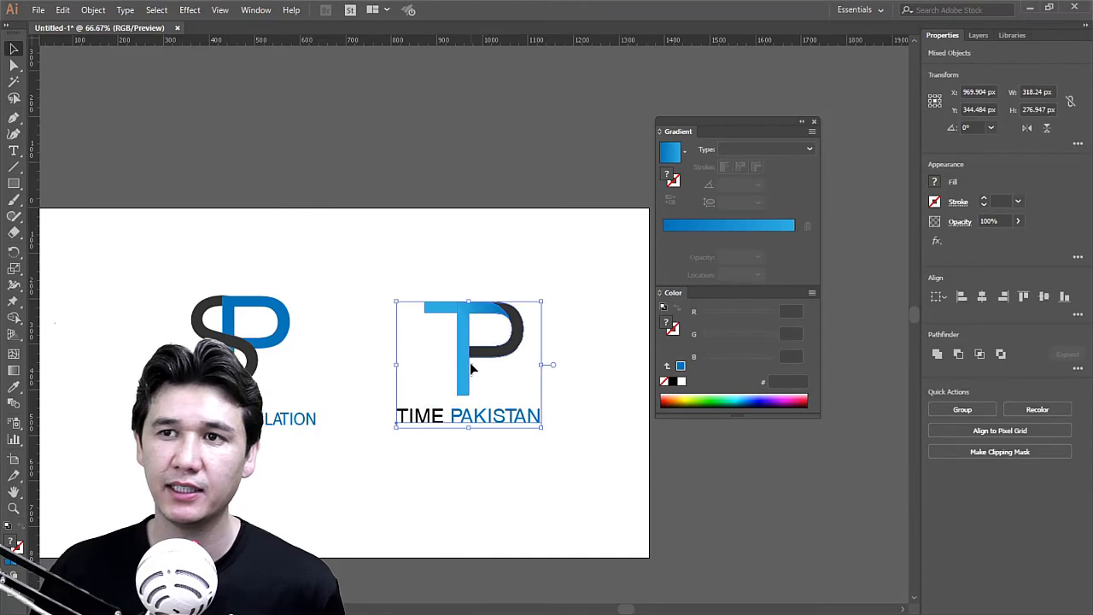
left_click_drag(405, 261, 512, 485)
left_click_drag(491, 413, 490, 397)
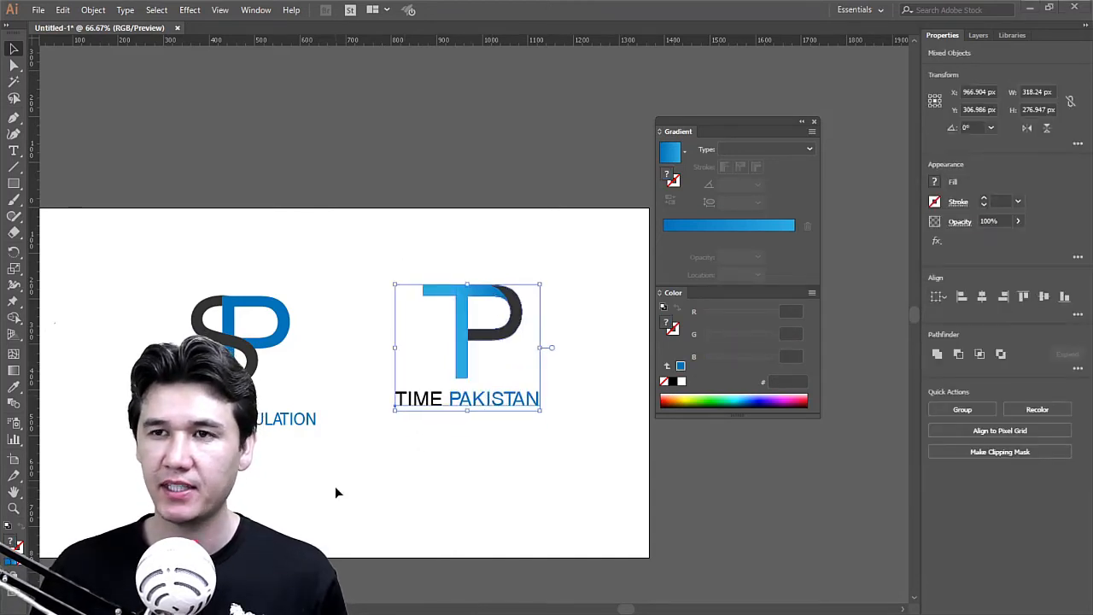
left_click_drag(165, 264, 318, 450)
left_click_drag(259, 362, 252, 339)
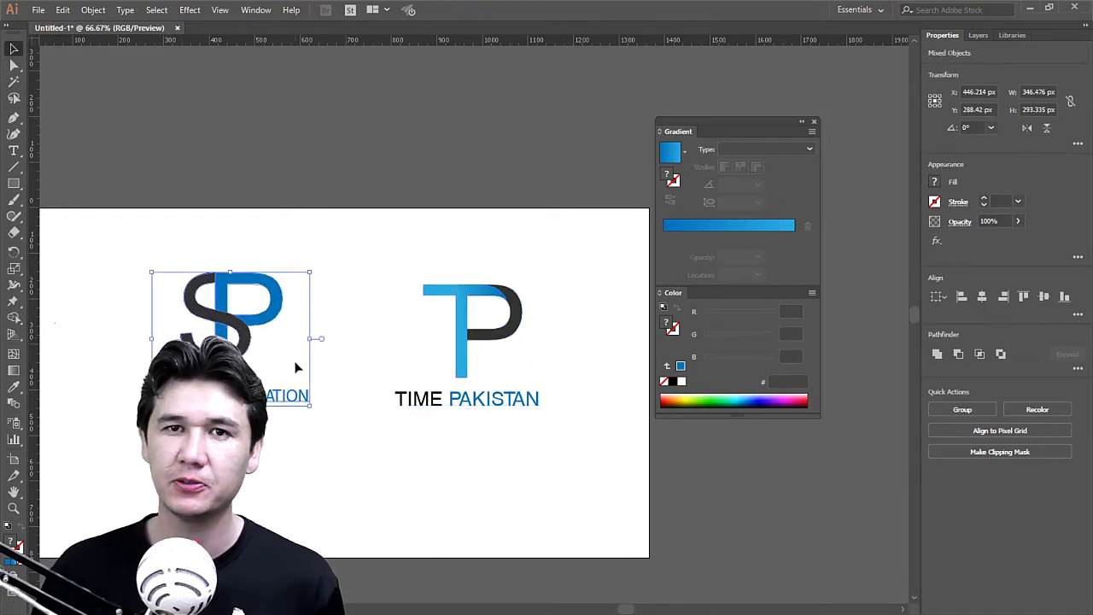
left_click(297, 367)
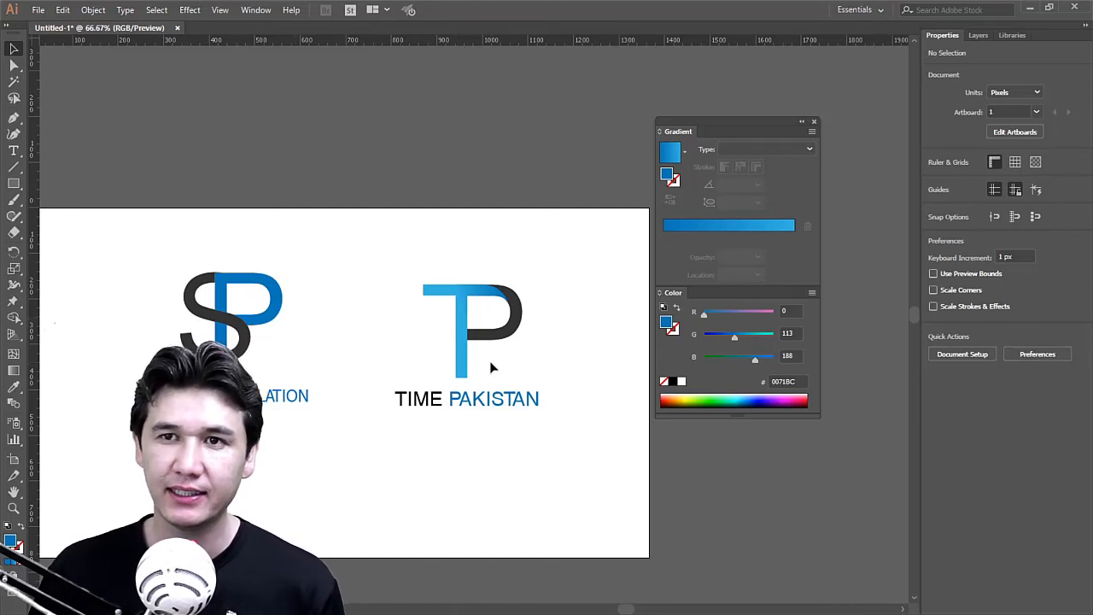
Step: Lower the TIME PAKISTAN caption and draw a blue circle about 267 px wide, placed below the SYSTEM POPULATION caption
left_click_drag(473, 407, 468, 488)
left_click(13, 184)
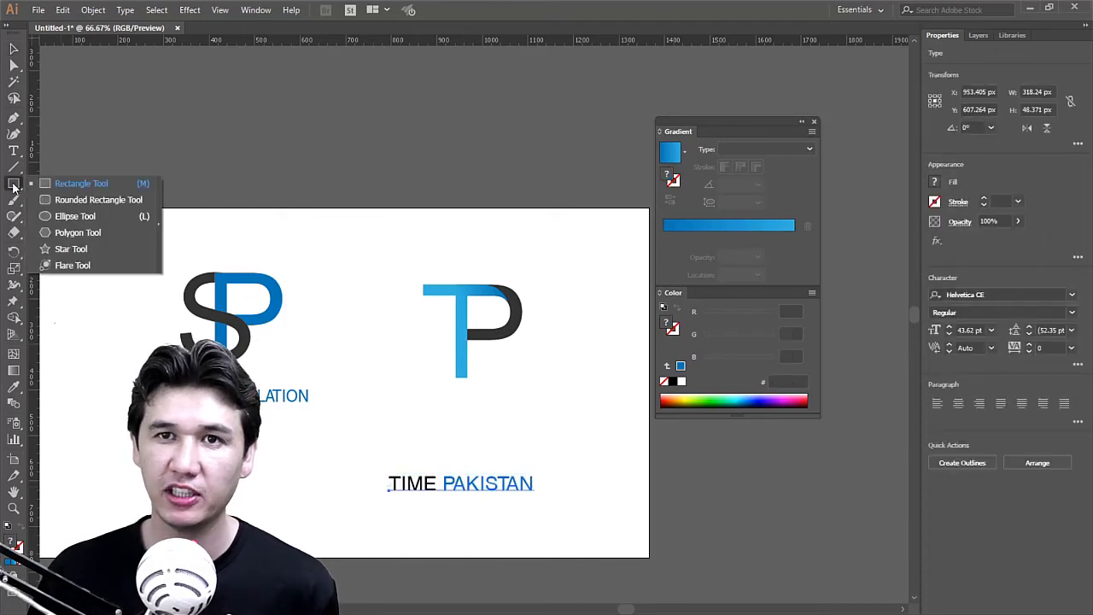
left_click(62, 216)
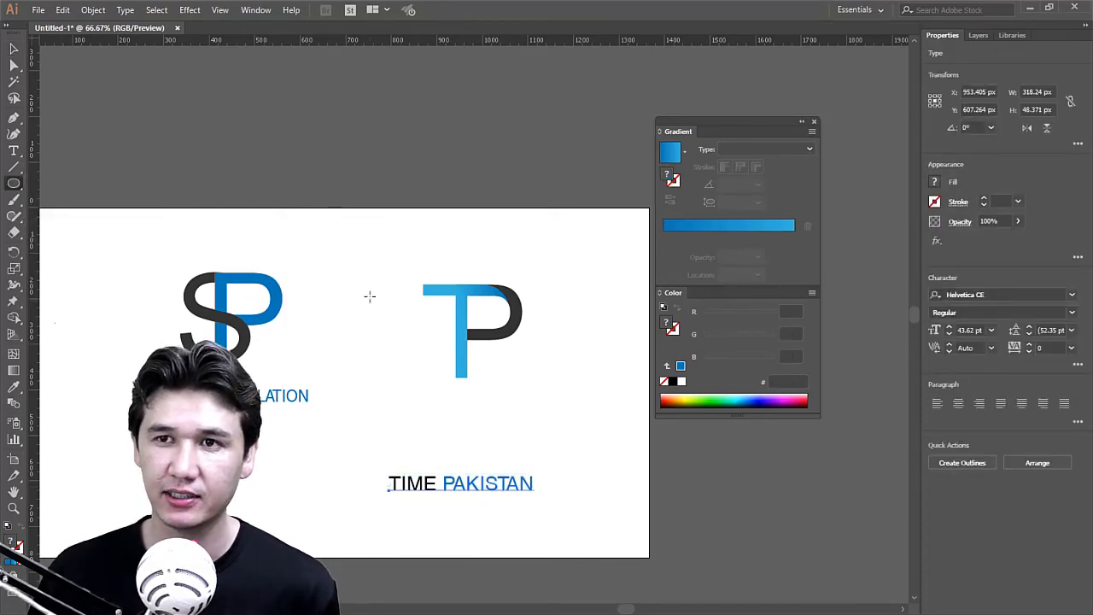
left_click_drag(355, 125, 417, 184)
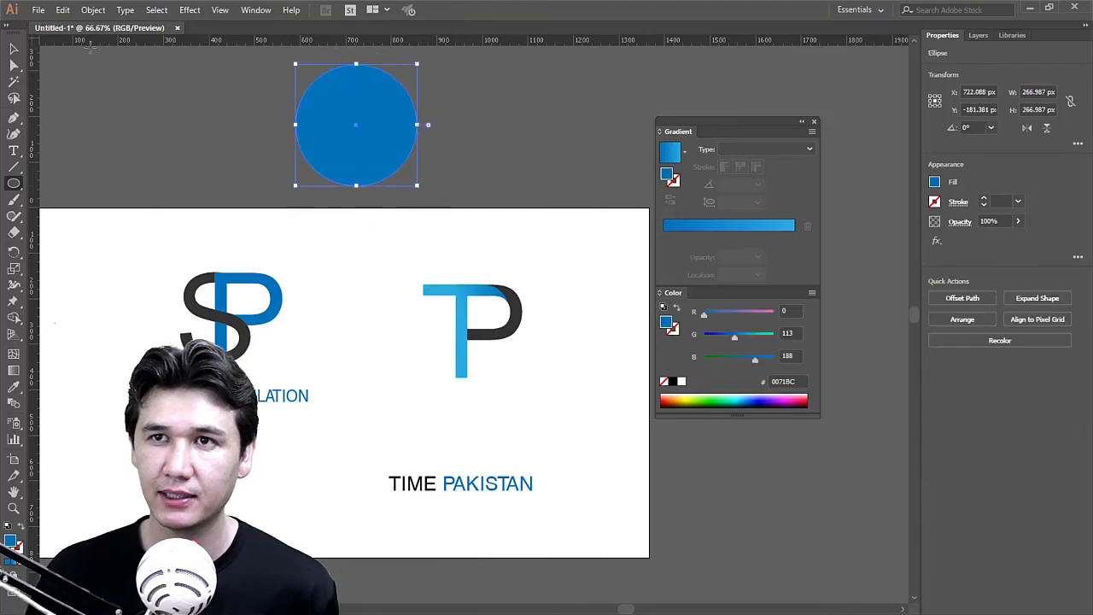
left_click(16, 49)
left_click_drag(350, 123, 239, 482)
Step: Make a concentric copy of the blue circle scaled down to about 253 px and fill it with white
left_click_drag(471, 393, 575, 219)
key("z")
left_click(452, 273)
left_click(14, 49)
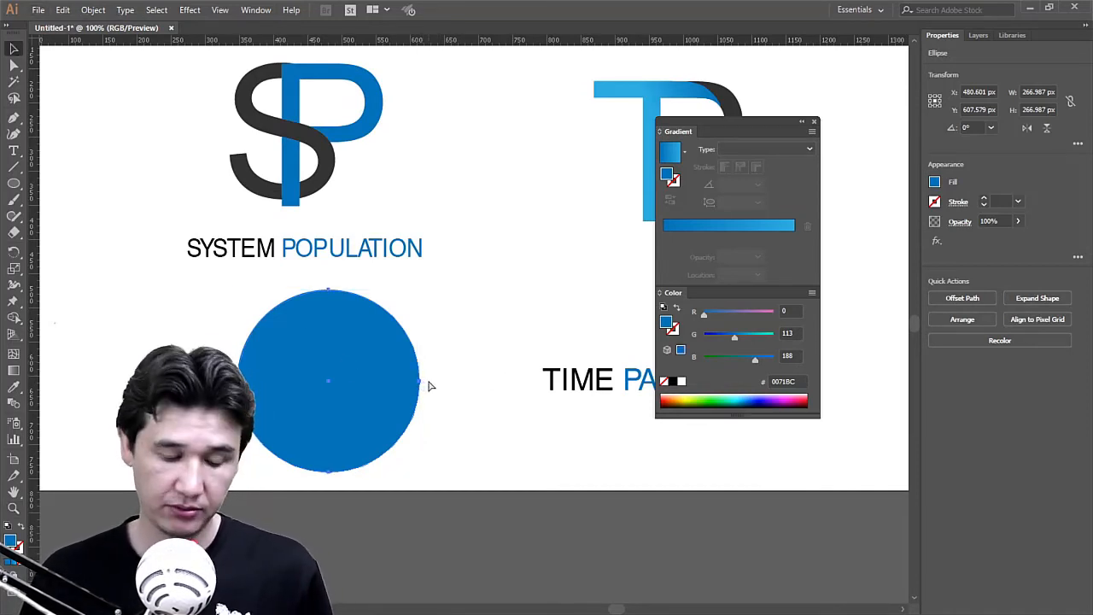
left_click_drag(419, 290, 416, 295)
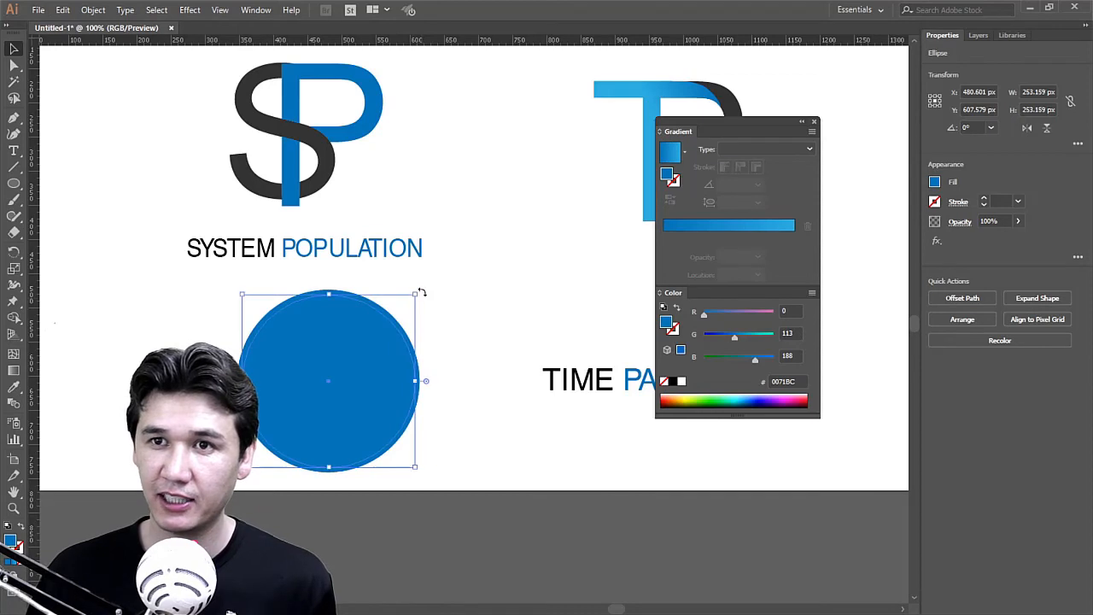
left_click(934, 181)
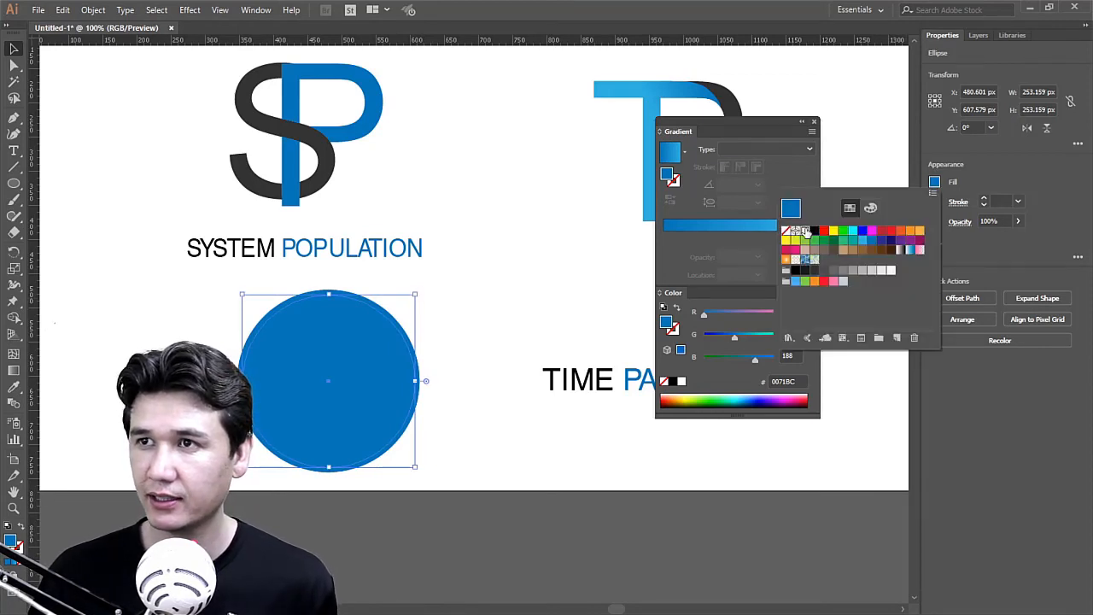
left_click(804, 232)
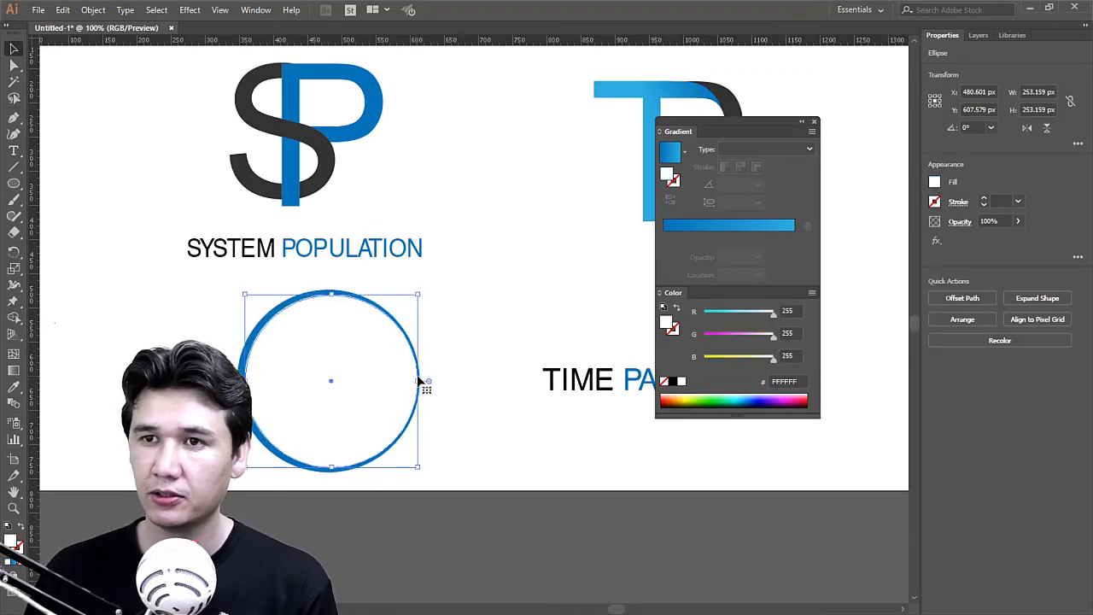
Step: Nudge the white circle slightly right and subtract it from the blue circle with Minus Front to form a crescent
left_click(464, 393)
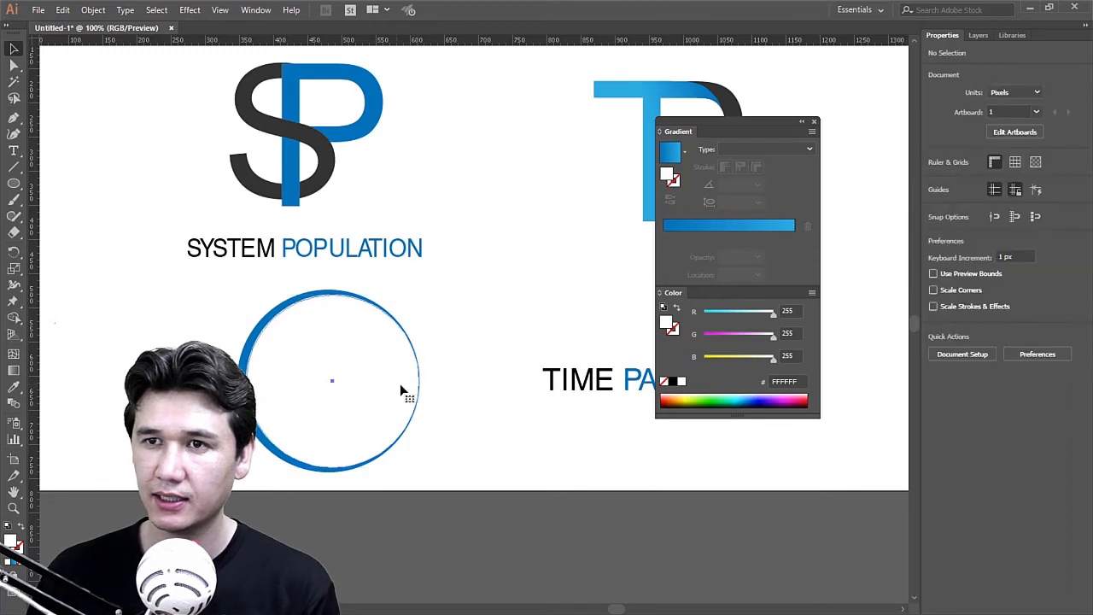
left_click(400, 384)
key("Right")
key("Right")
left_click(452, 402)
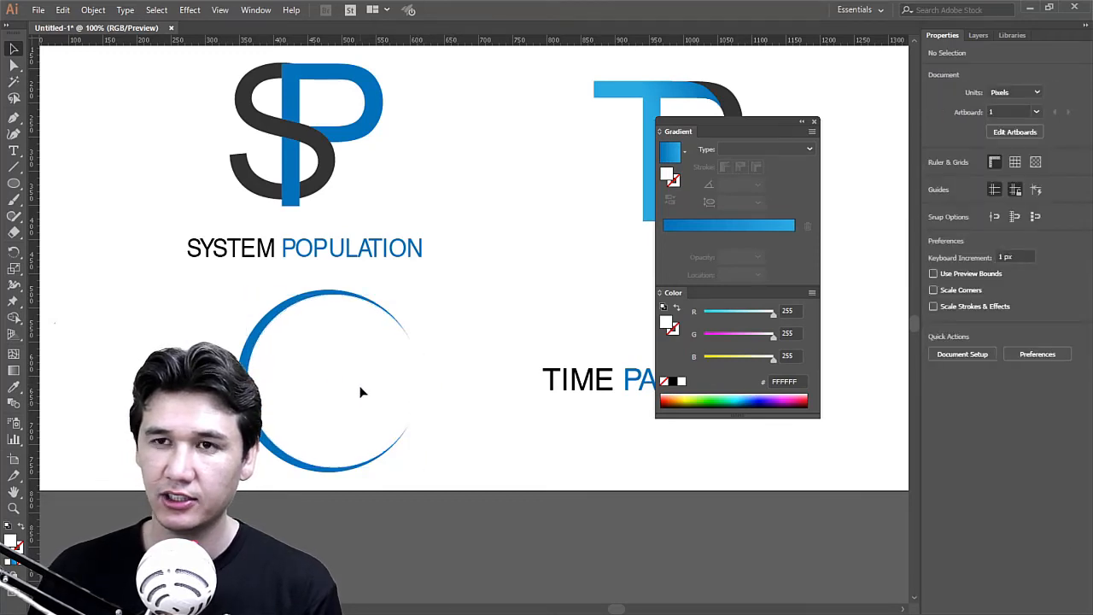
left_click(360, 392)
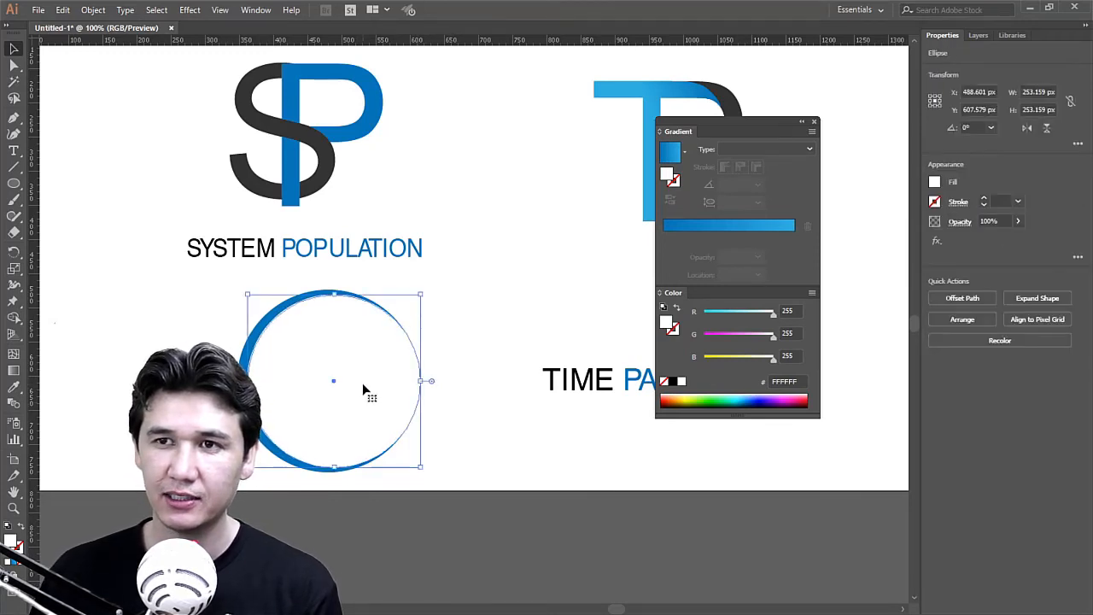
key("Right")
key("Right")
left_click(435, 415)
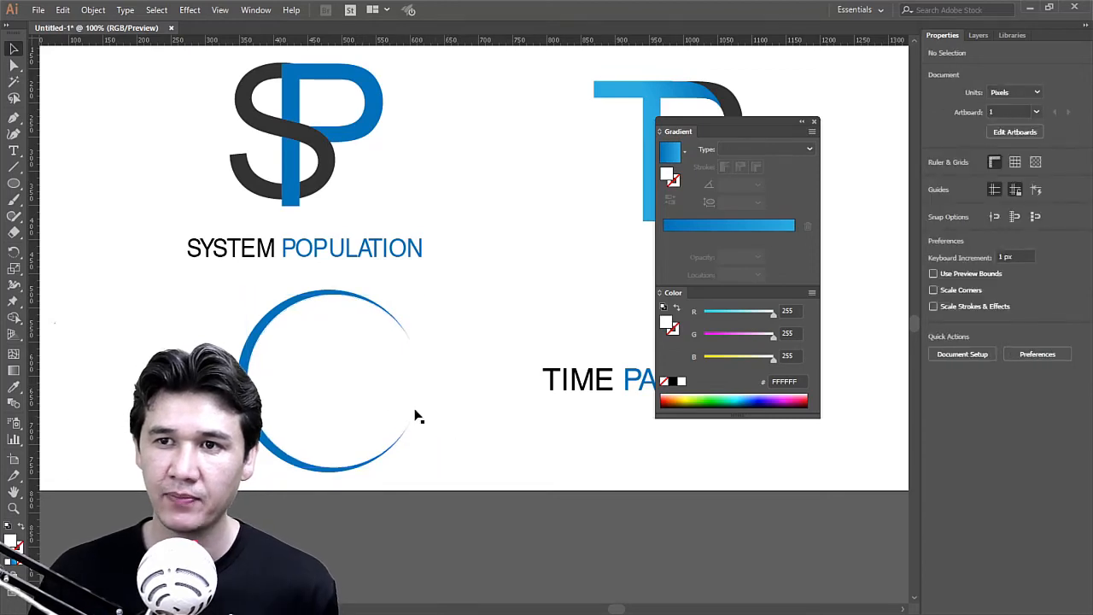
left_click(378, 398)
key("Right")
key("Right")
left_click(463, 424)
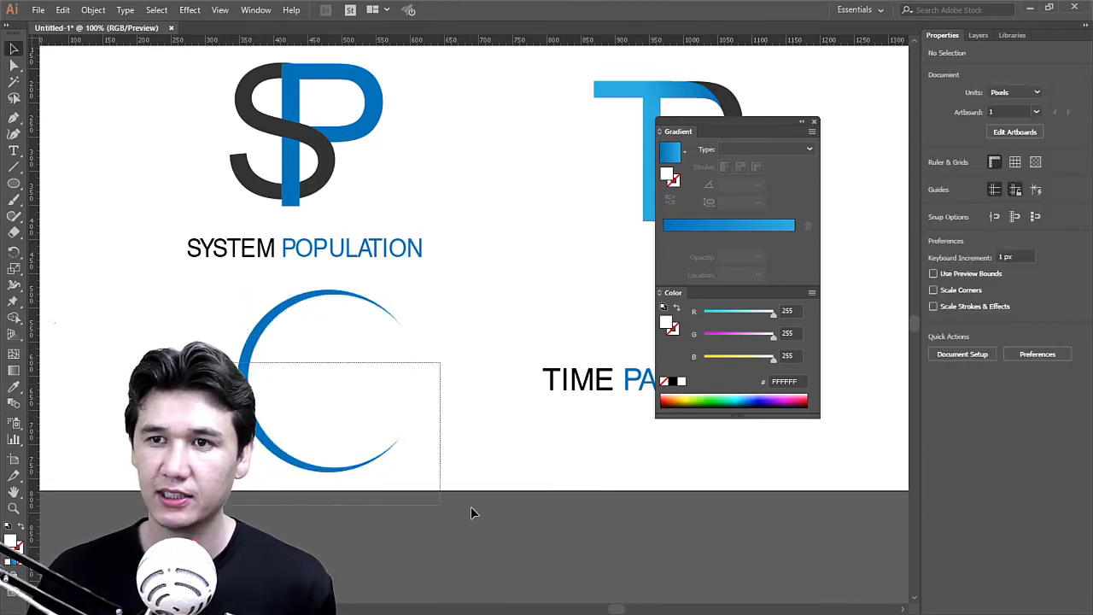
left_click_drag(474, 512, 477, 489)
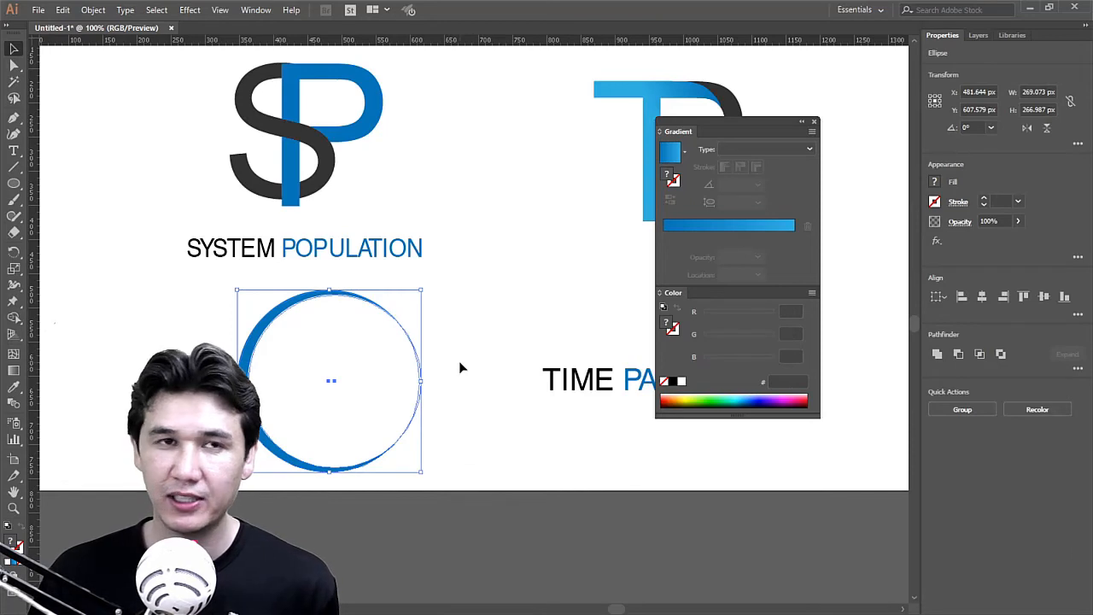
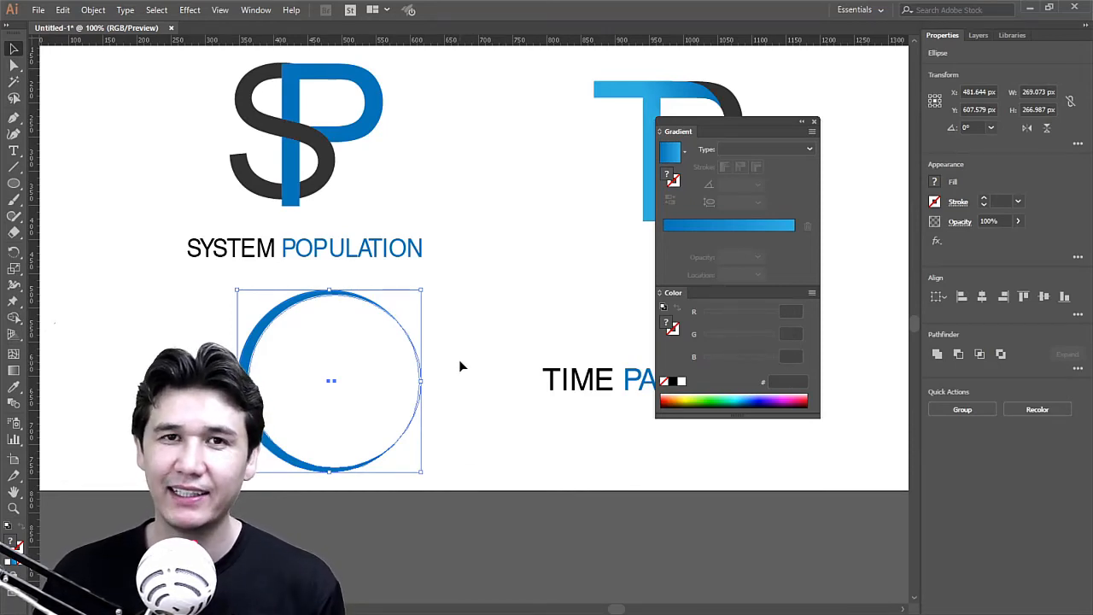
left_click(958, 354)
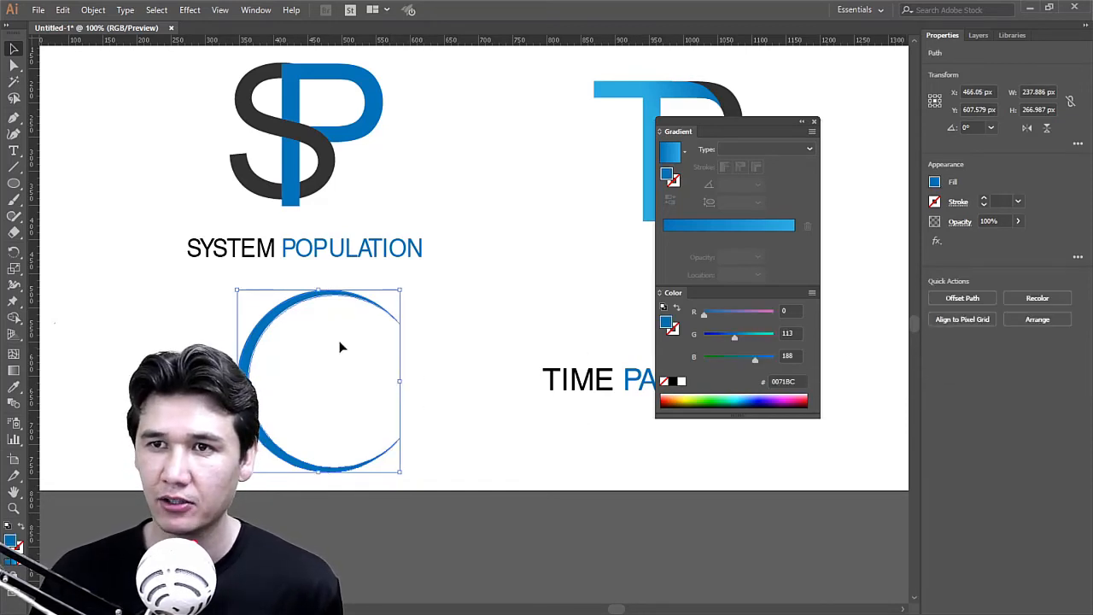
Step: Move the crescent around the TP mark and scale it up to about 265 by 297 px
left_click_drag(255, 341, 452, 145)
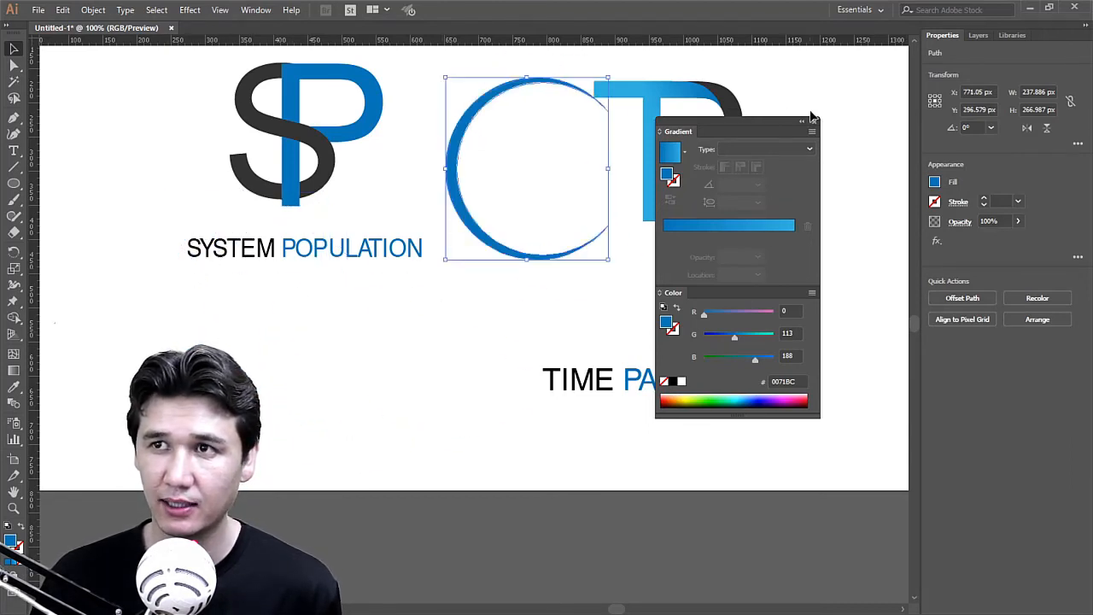
left_click(812, 124)
left_click_drag(727, 176, 641, 232)
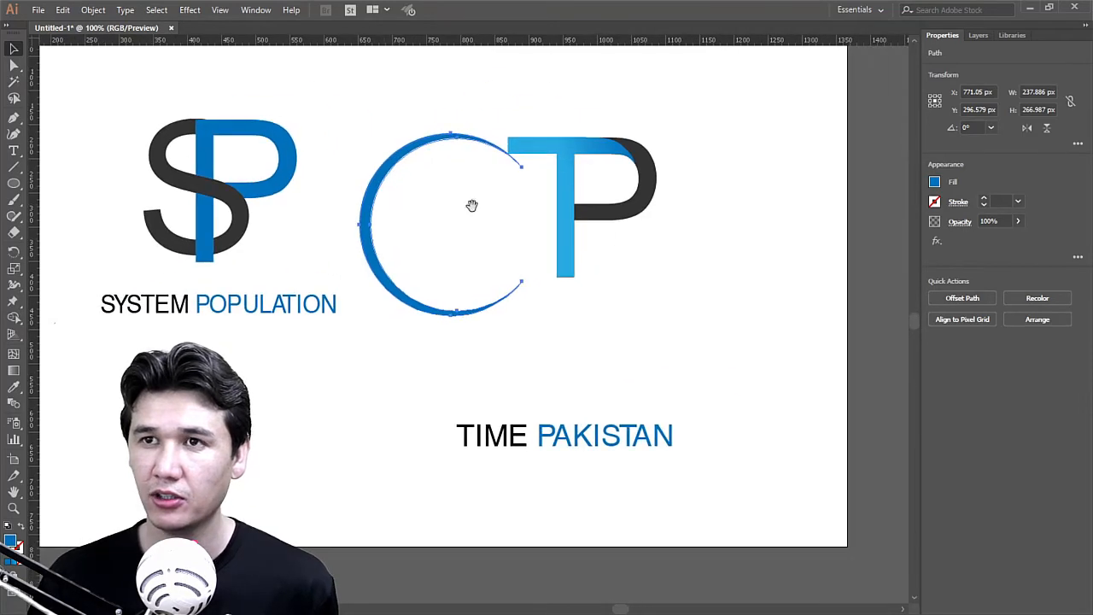
left_click_drag(522, 133, 531, 123)
left_click_drag(434, 129, 552, 98)
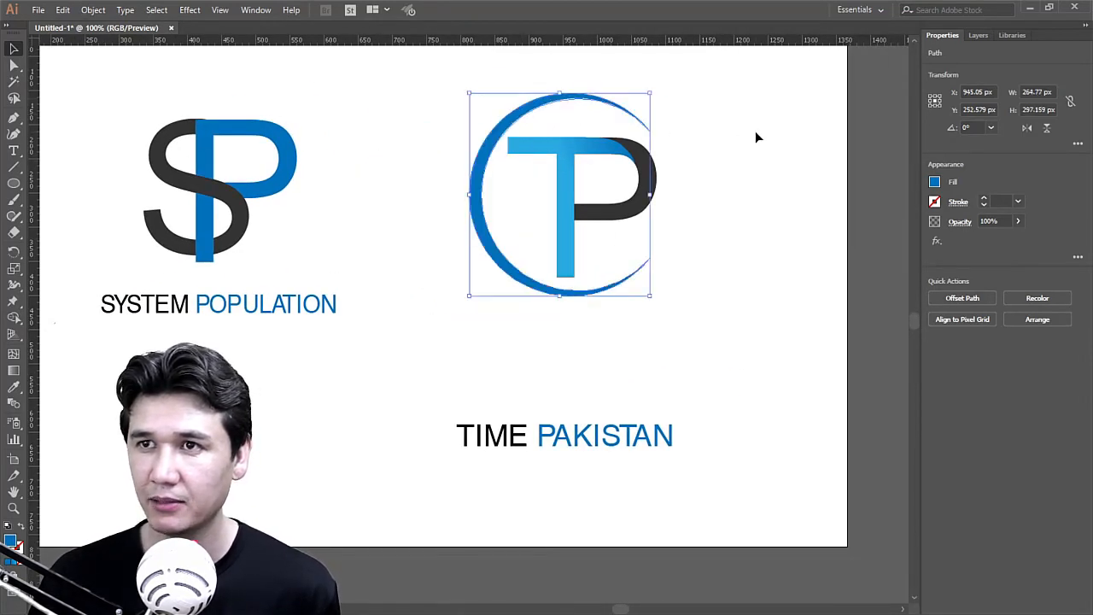
left_click(755, 132)
Step: Enlarge the crescent to about 286 by 321 px and fine-tune its position around the TP mark
left_click(624, 104)
left_click_drag(649, 295, 707, 313)
left_click(567, 310)
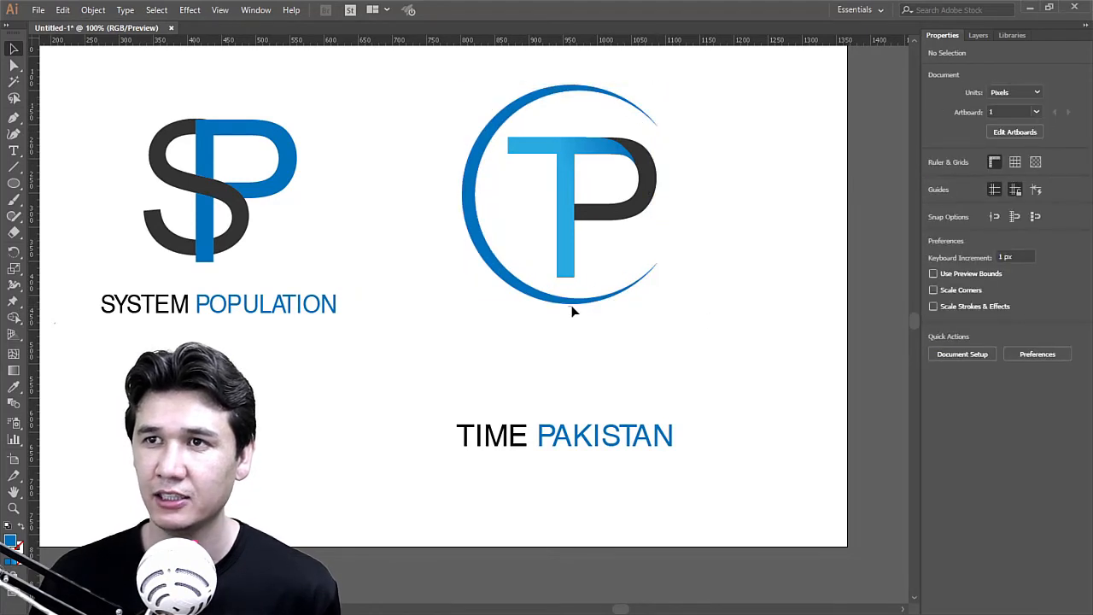
left_click(569, 300)
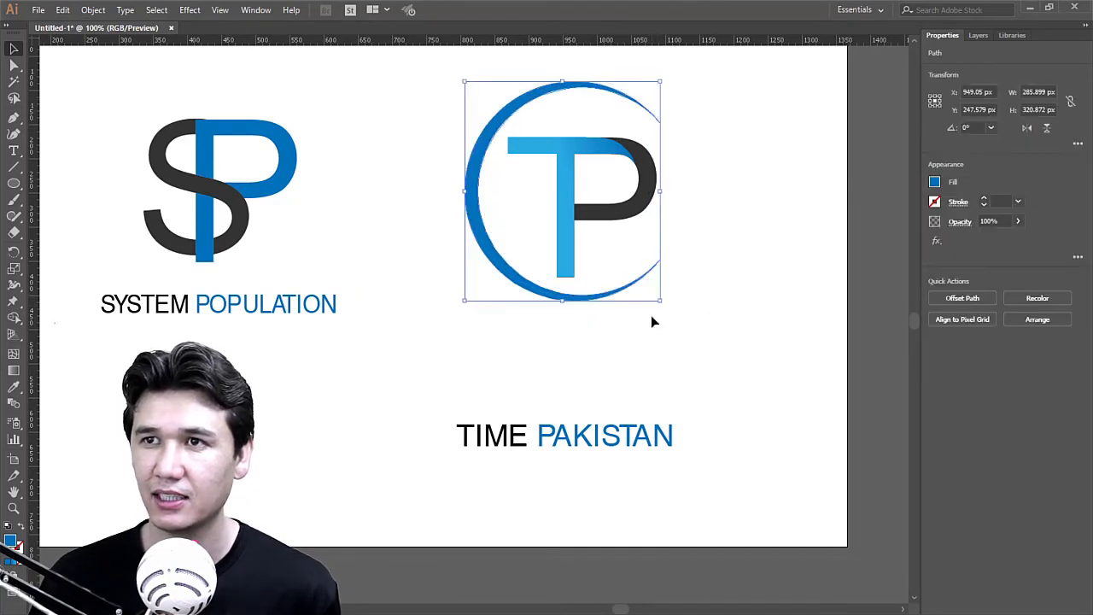
left_click(651, 318)
Step: Copy the crescent from the TP mark and place the copy around the SP mark
key("z")
left_click(601, 254, "alt")
left_click(597, 252, "alt")
left_click(381, 358)
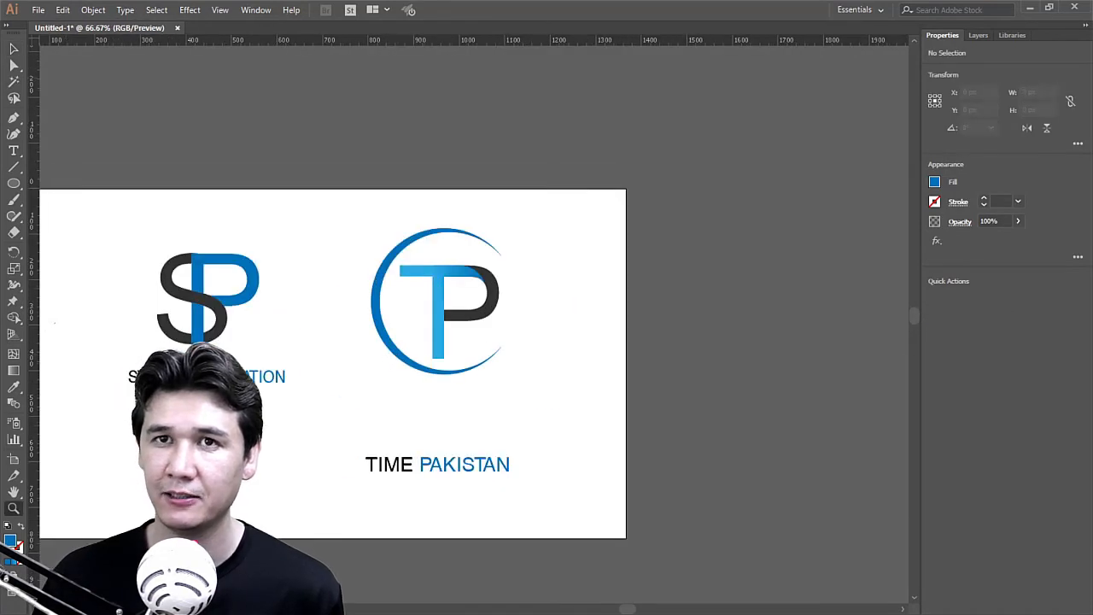
left_click(14, 51)
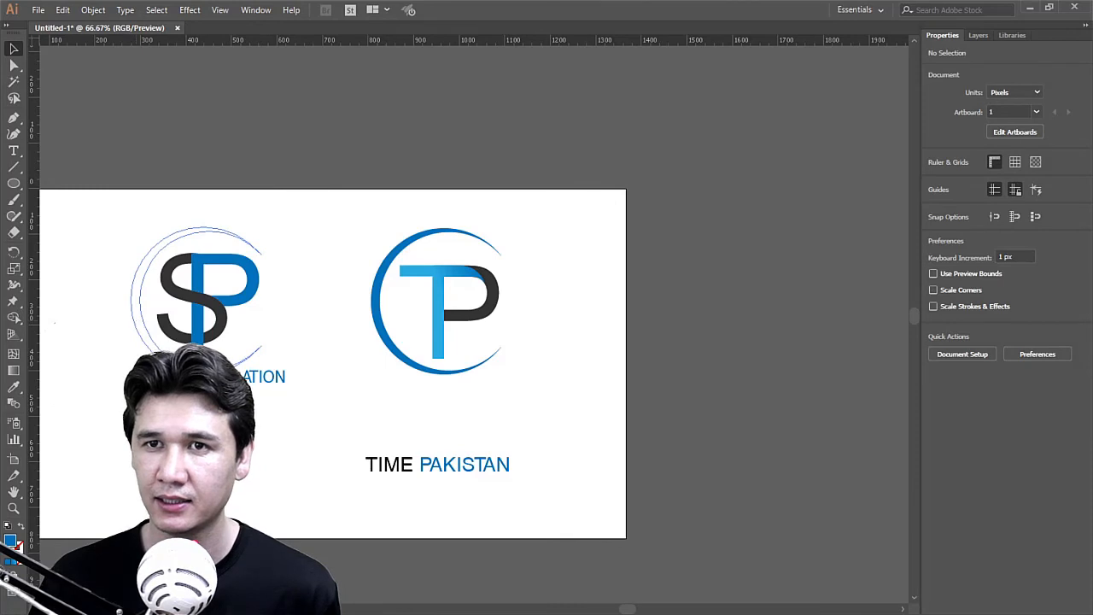
left_click(261, 381)
Step: Move the SYSTEM POPULATION caption down below its crescent and raise the TIME PAKISTAN caption to just below the TP crescent
left_click(261, 393)
left_click_drag(264, 384, 270, 420)
left_click(288, 426)
left_click_drag(451, 472, 453, 408)
left_click(487, 452)
key("z")
left_click(406, 309, "alt")
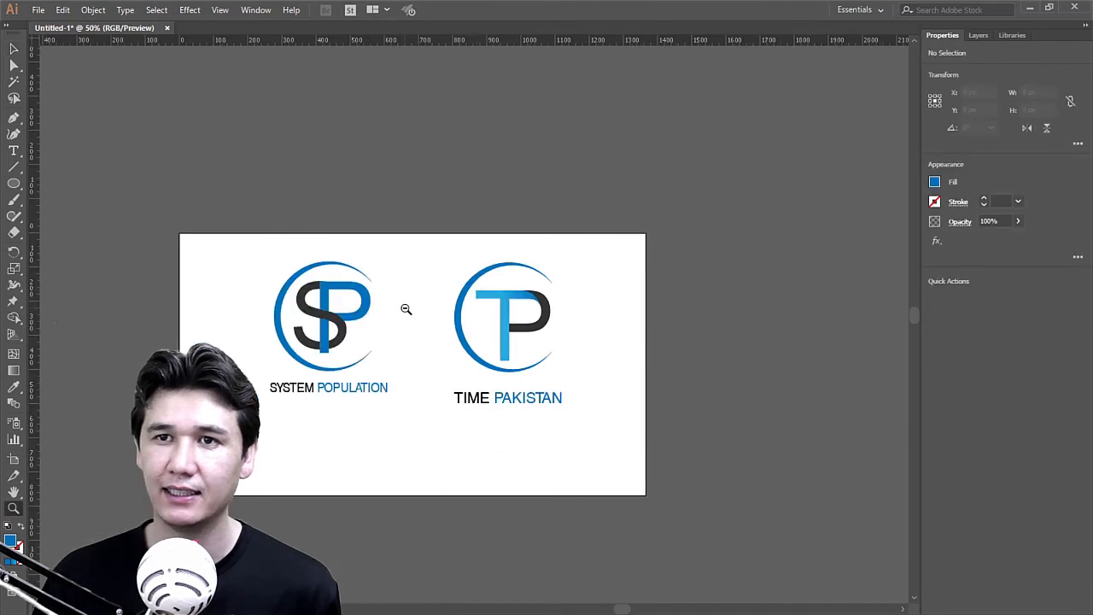
left_click(456, 325)
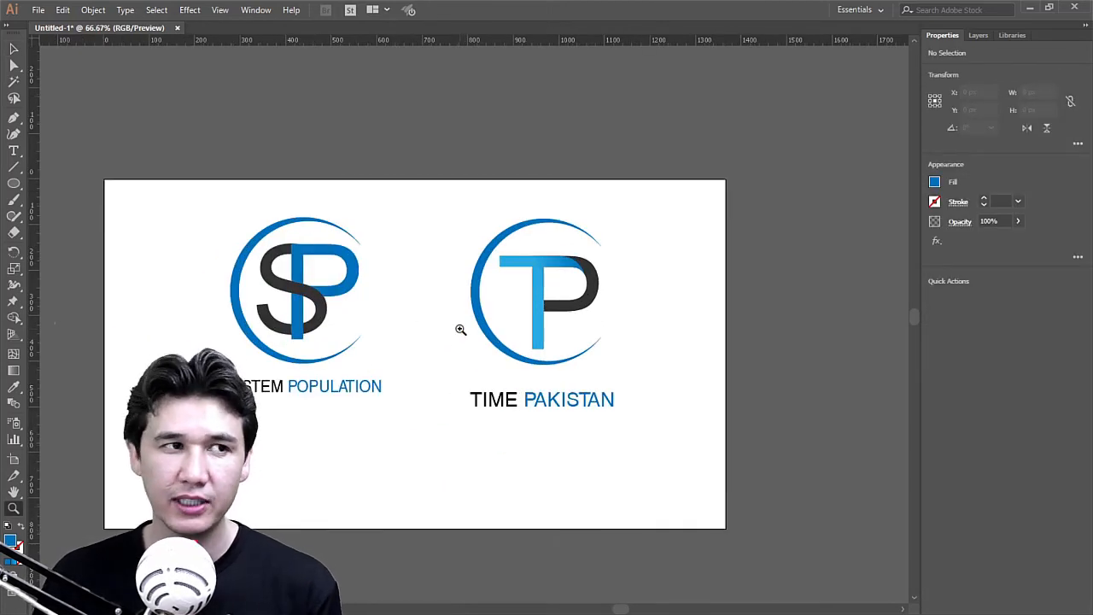